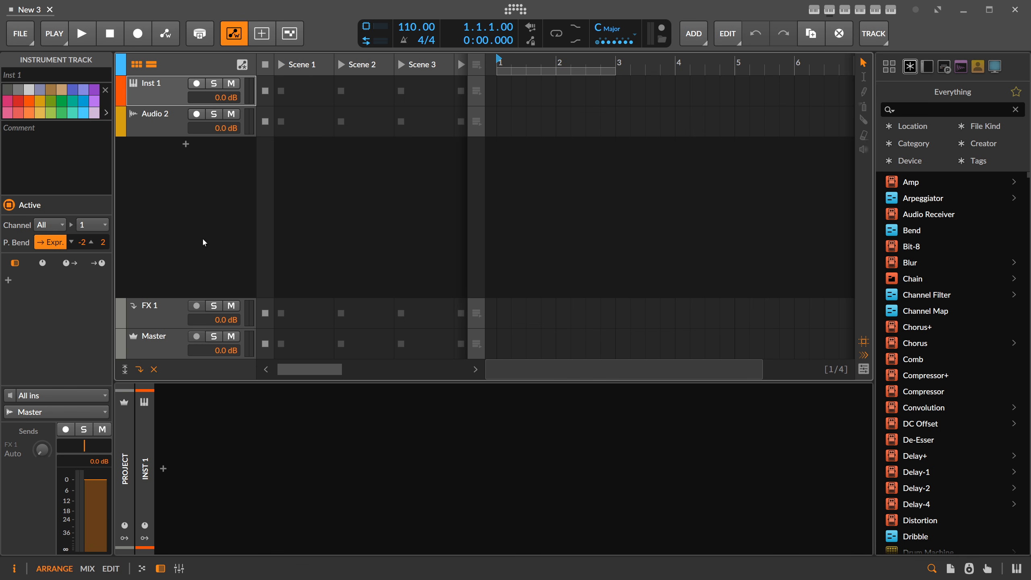
Set the project tempo to 125 BPM
double_click(418, 27)
text(12)
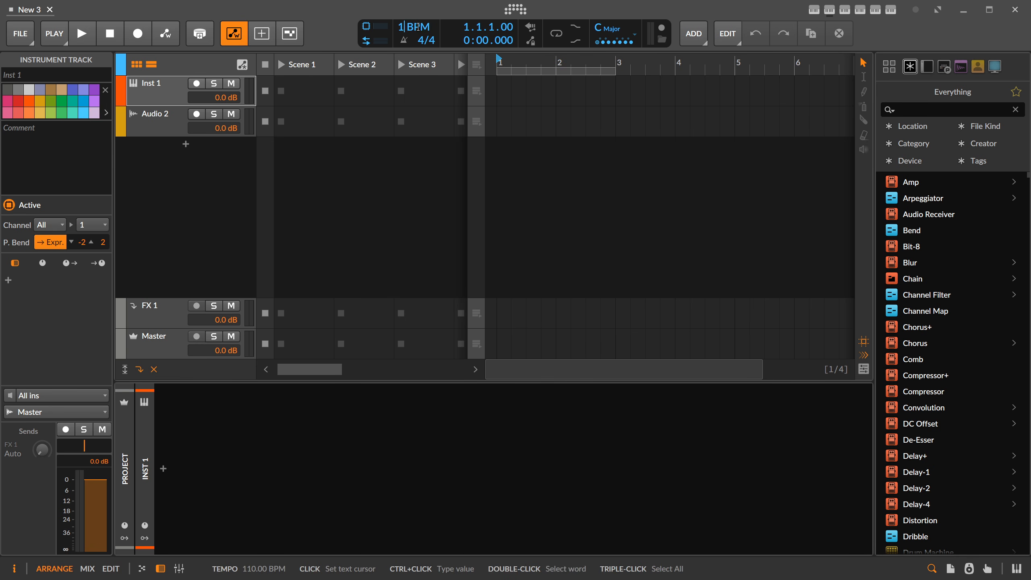
text(5)
key(Return)
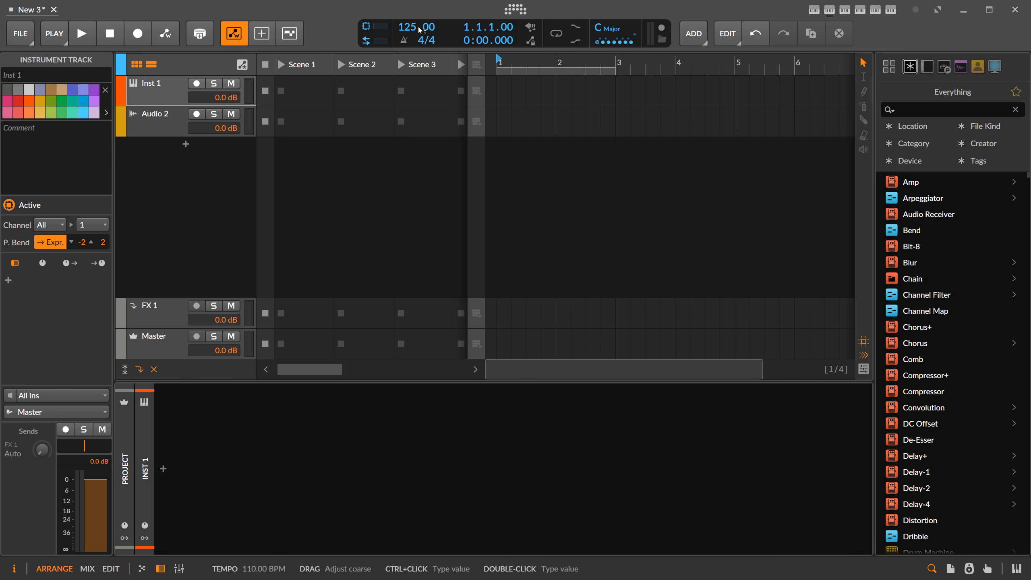
Insert the v0 Kick device on the first instrument track
click(163, 469)
text(kick)
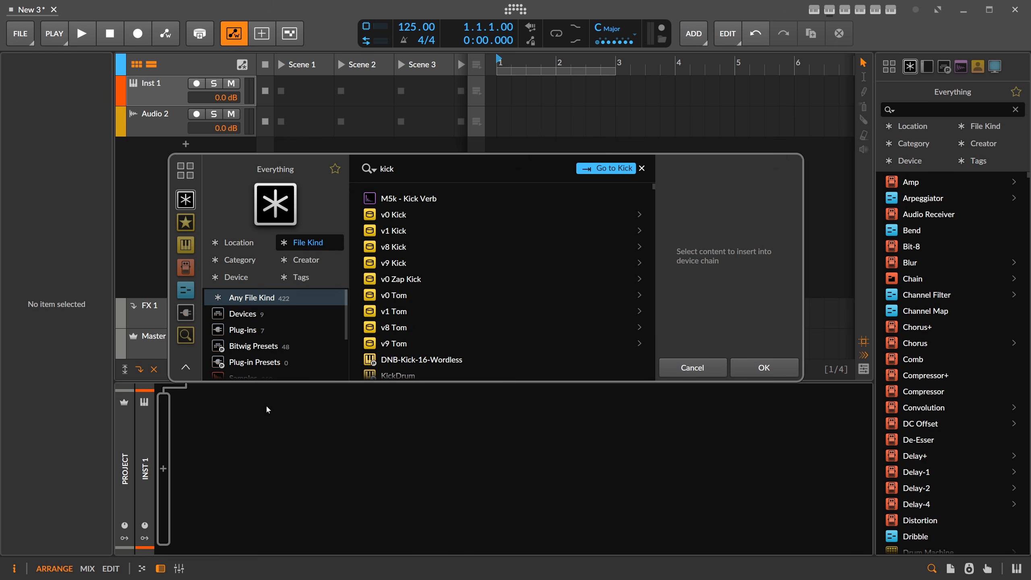
double_click(412, 220)
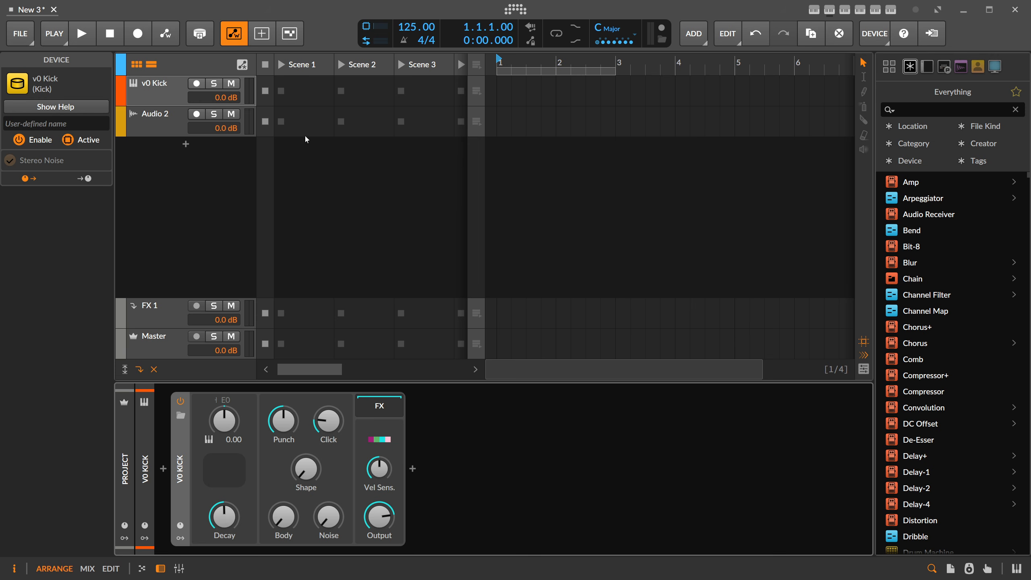
Create a Scene 1 clip on the kick track with a sixteenth D#3 note on beat 1, loop it over one beat and audition it
double_click(305, 89)
click(217, 470)
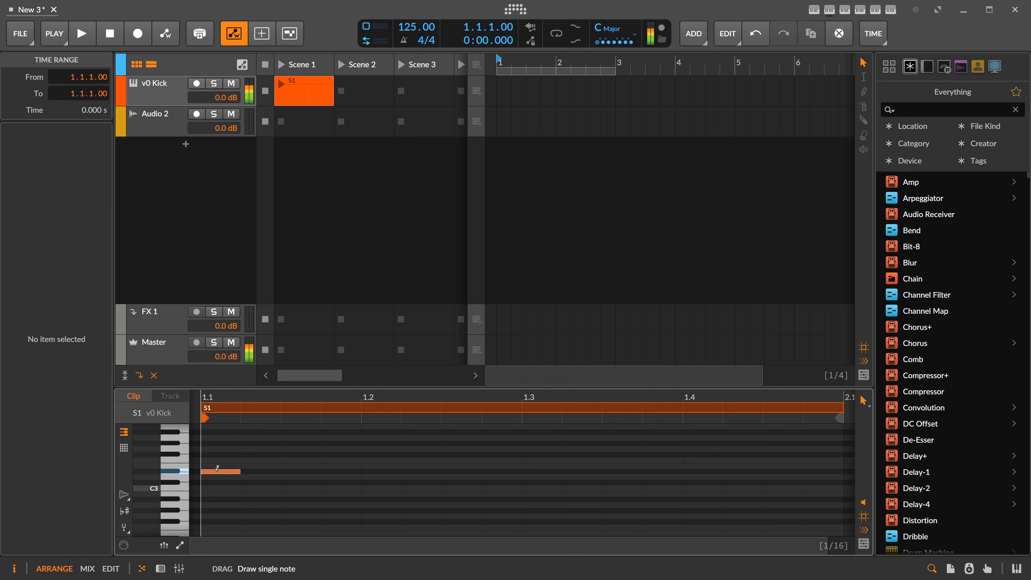
drag(840, 418, 361, 418)
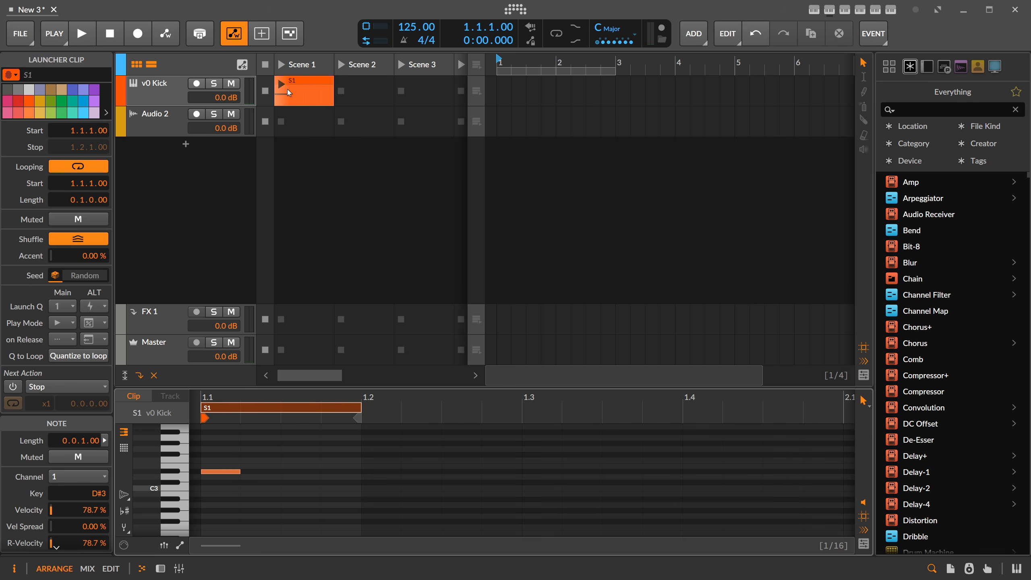
click(285, 83)
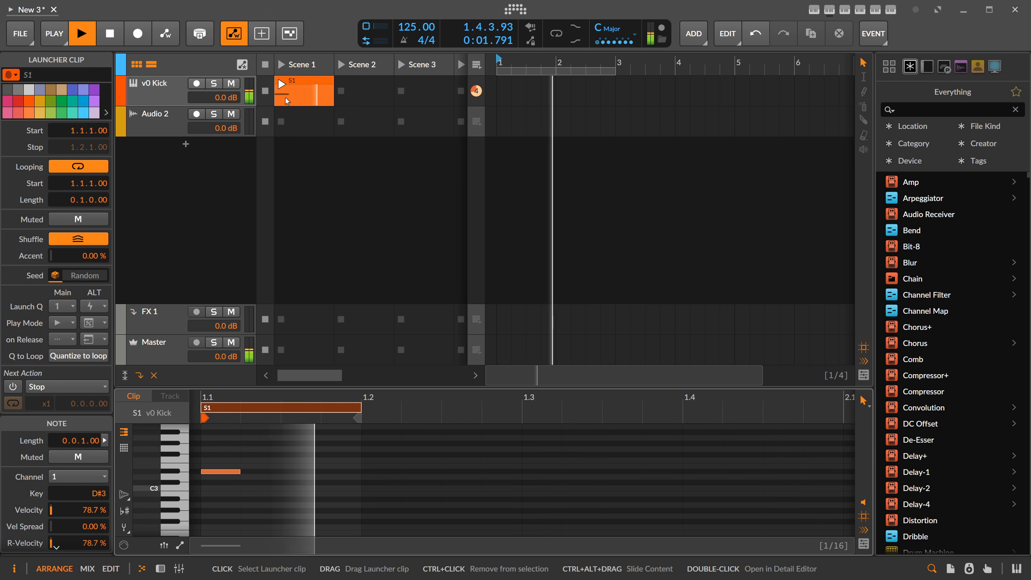
key(space)
Replace the Audio 2 track with a new instrument track
click(165, 123)
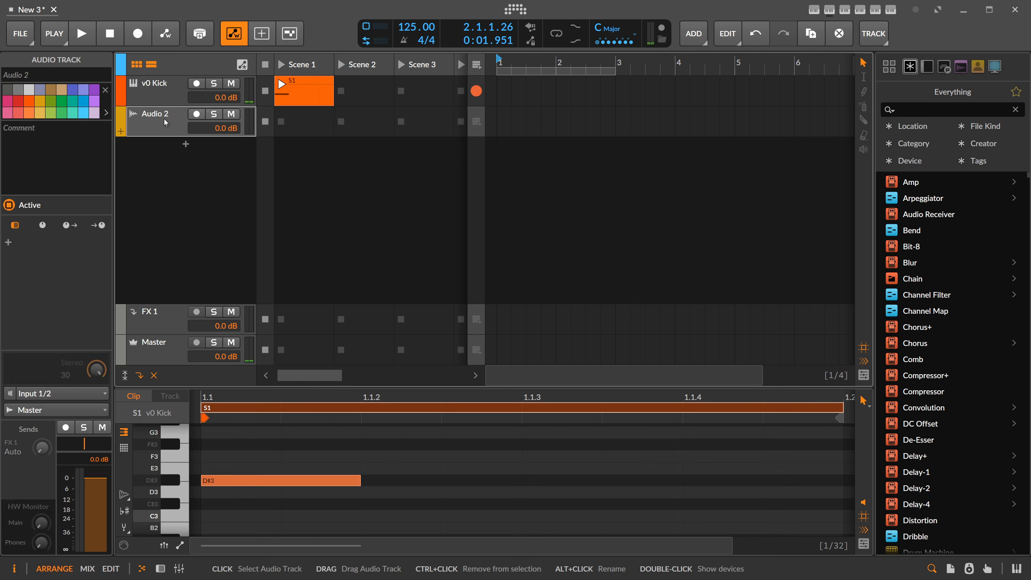
key(Delete)
right_click(163, 119)
click(187, 131)
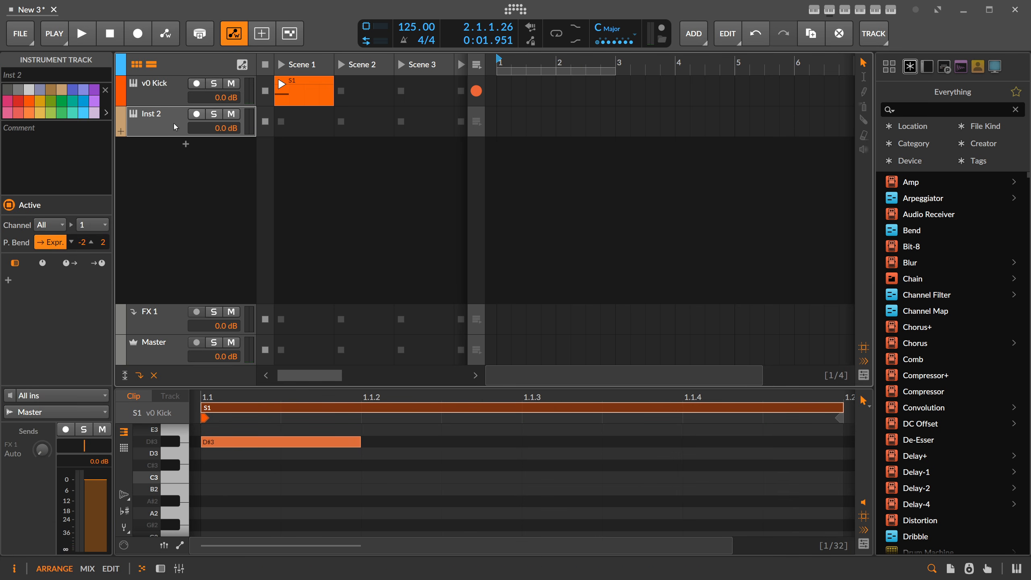
Insert the v1 Clap device on the second instrument track
double_click(175, 125)
click(164, 470)
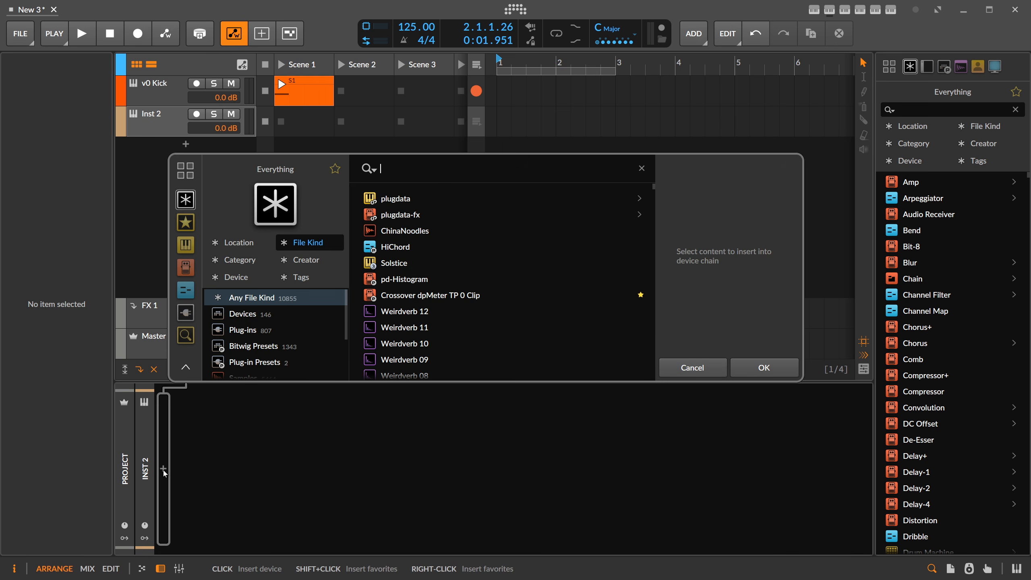
text(clap)
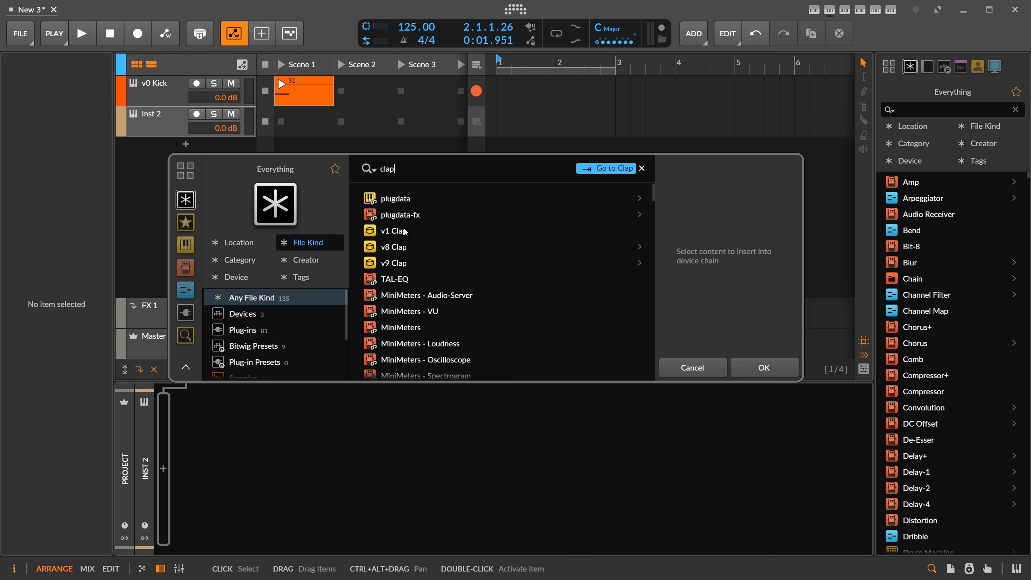
double_click(403, 231)
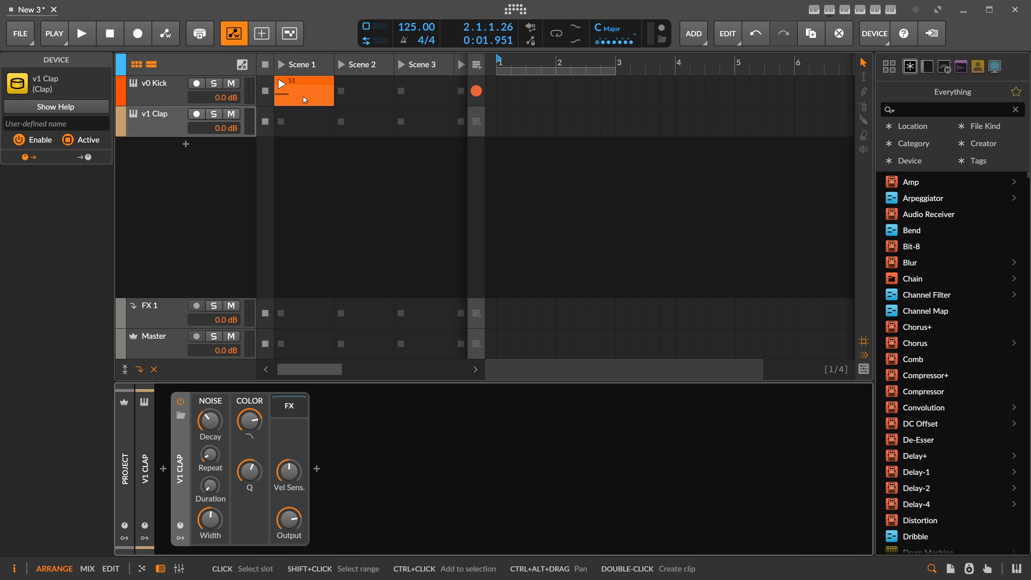
Copy the kick clip to the v1 Clap track's Scene 1 slot and move its D#3 note to beat 1.2
double_click(303, 117)
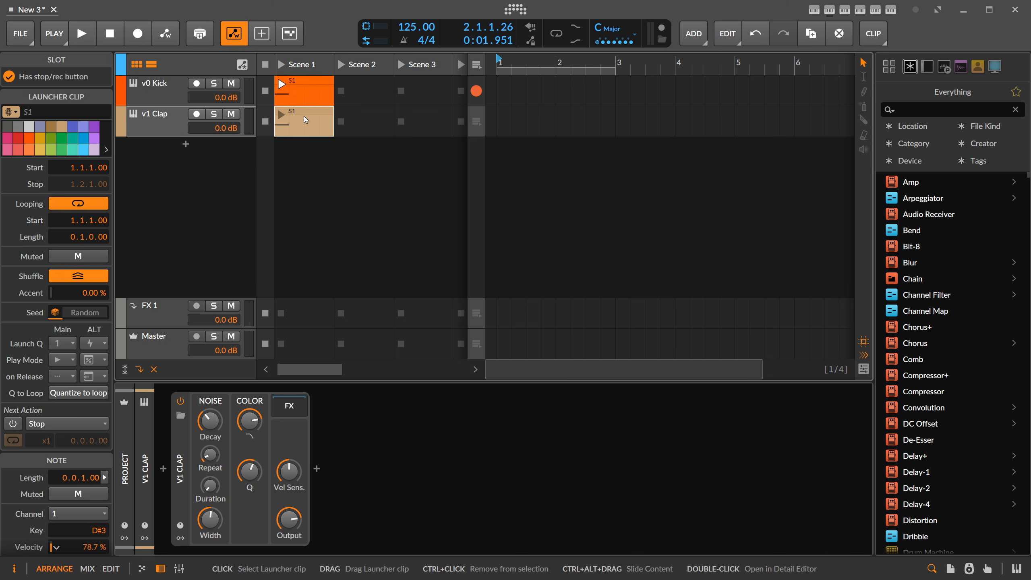
double_click(303, 116)
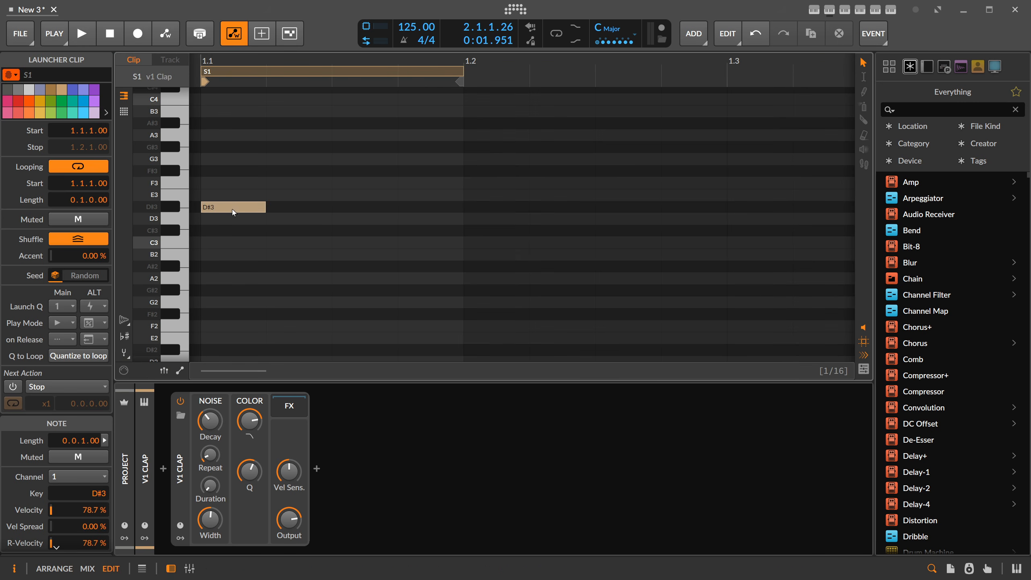
drag(256, 207, 519, 207)
Extend the clap clip's loop to two beats and audition it together with the kick
drag(402, 71, 399, 58)
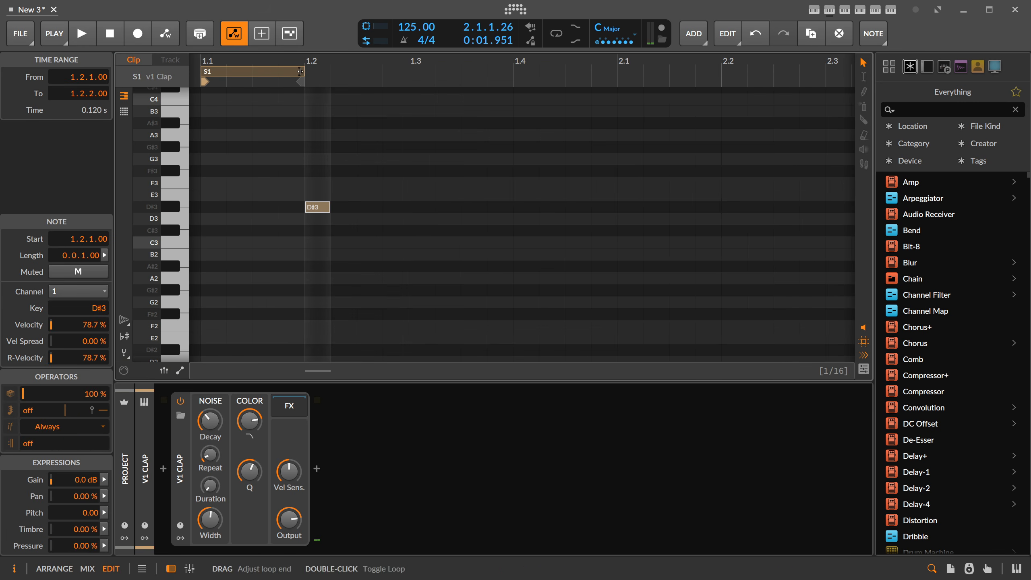
drag(303, 71, 406, 74)
click(382, 109)
key(Tab)
click(282, 118)
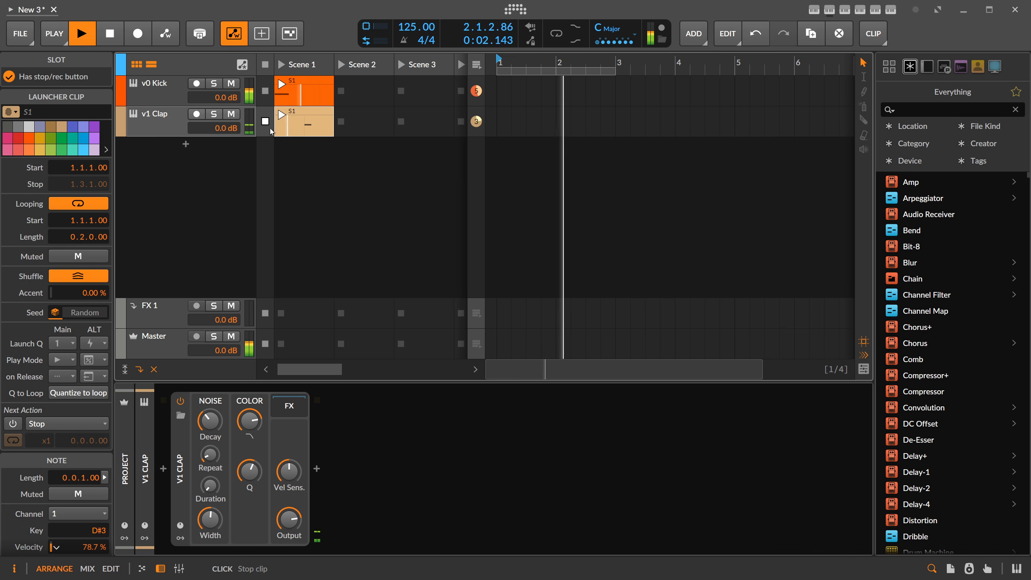
key(space)
Add a third instrument track loaded with the v8 Hat device
click(186, 152)
click(185, 148)
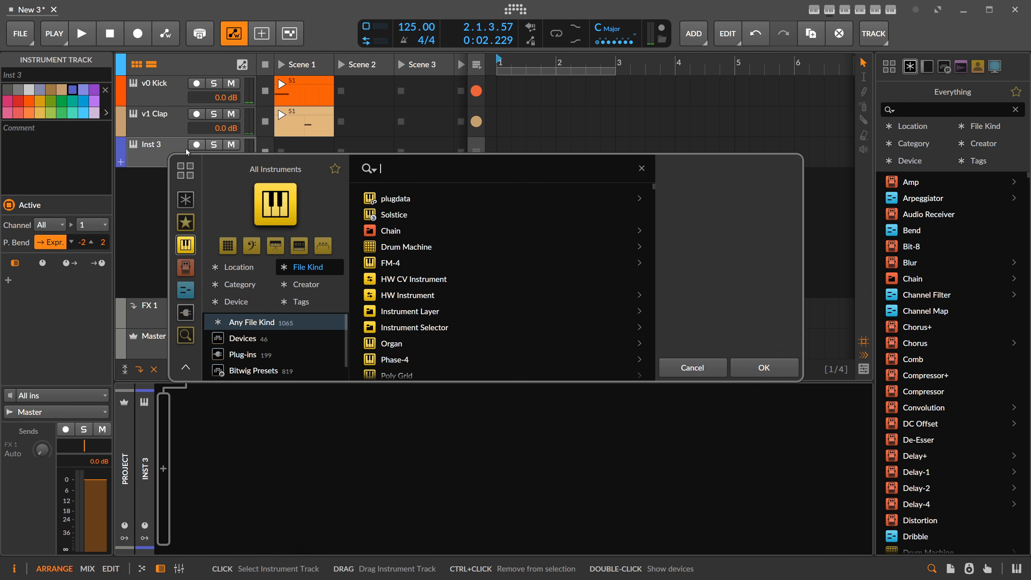
text(v8 h)
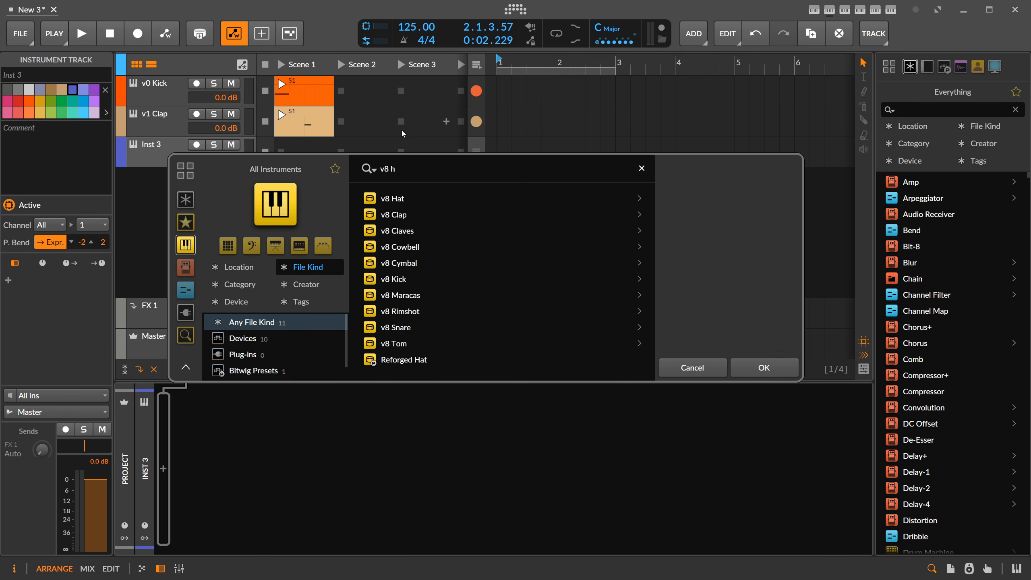
key(Down)
key(Return)
Create a Scene 1 clip on the v8 Hat track and shorten its loop to one beat
double_click(301, 151)
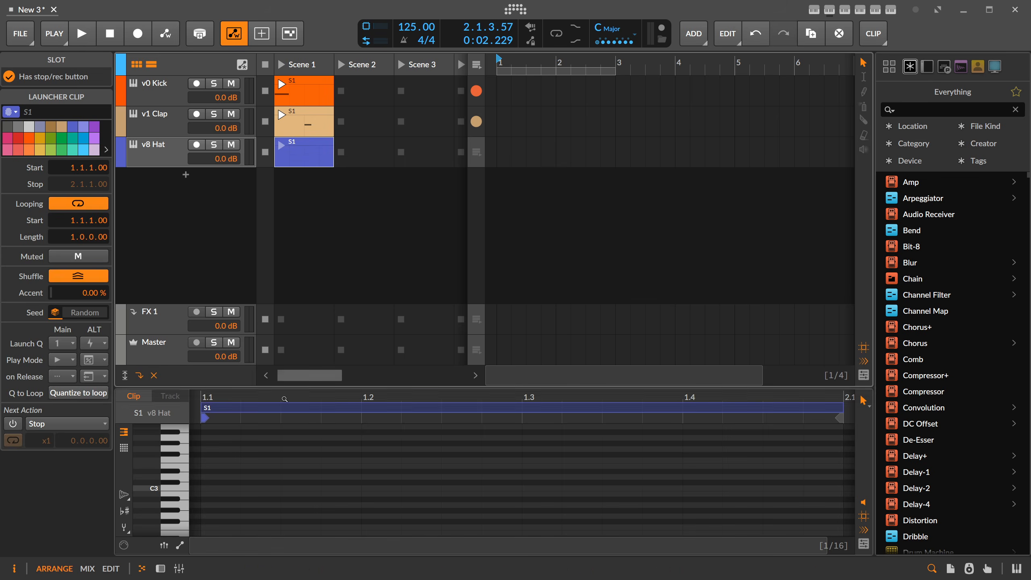
scroll(324, 398, down, 2)
drag(620, 418, 306, 441)
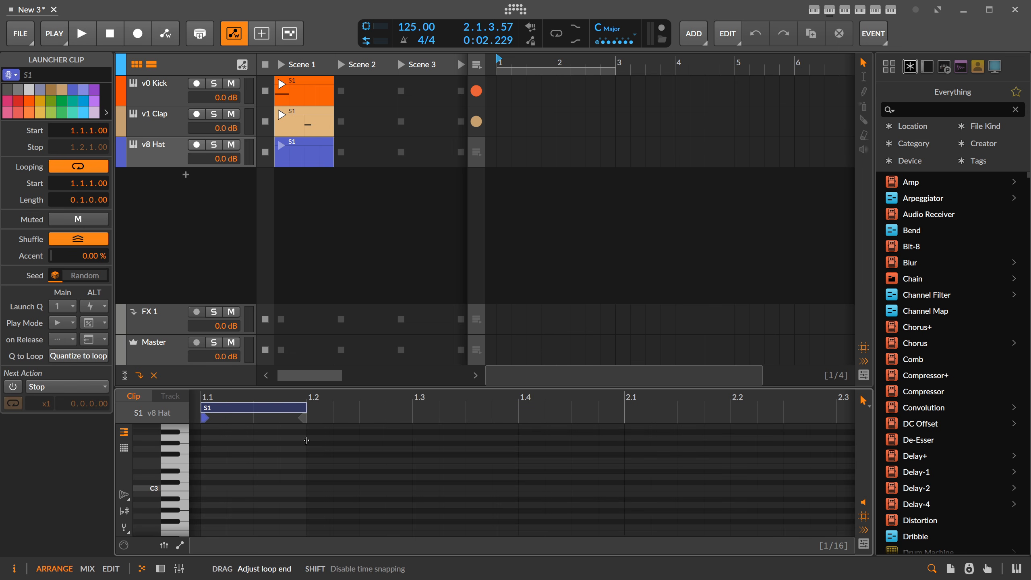
drag(226, 408, 297, 439)
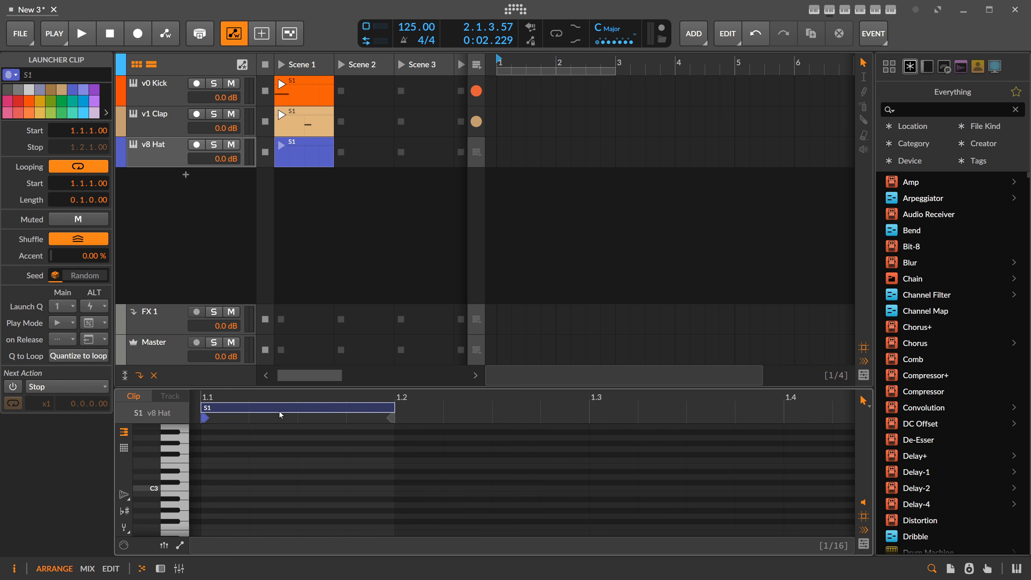
Draw four consecutive sixteenth notes on C3 to fill the hat clip's one-beat loop
double_click(215, 490)
double_click(272, 491)
double_click(323, 491)
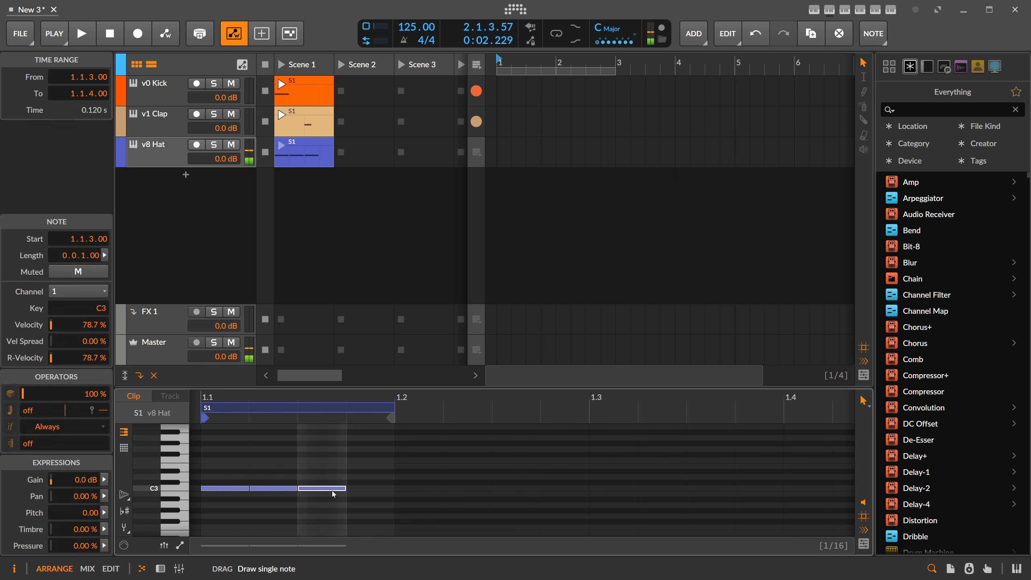
double_click(362, 492)
Lower the velocities of the first, second and fourth hat notes, the first to 16.2% and the fourth to about 32%, and audition the groove
click(164, 546)
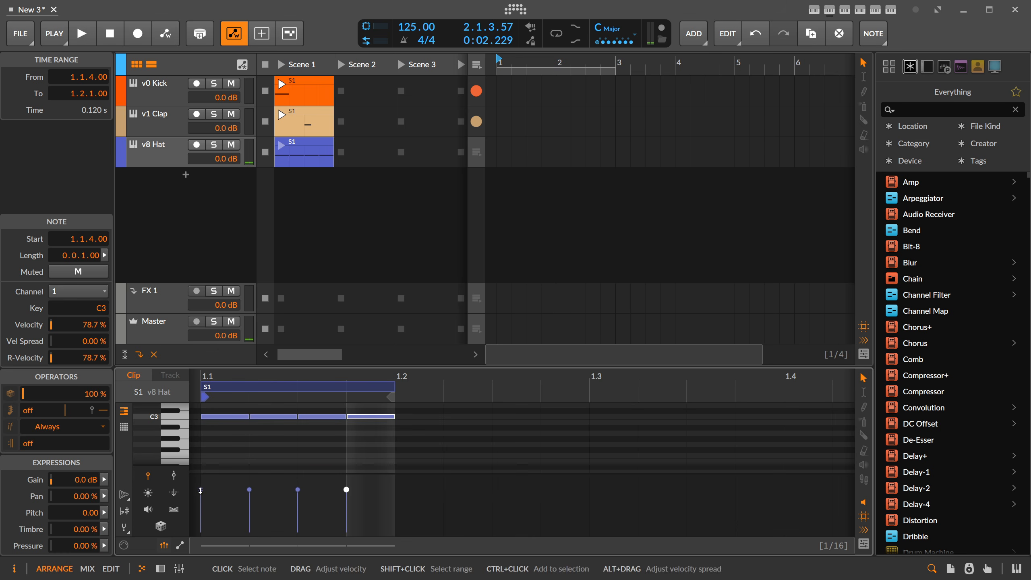
drag(227, 479, 250, 515)
drag(347, 490, 347, 515)
key(space)
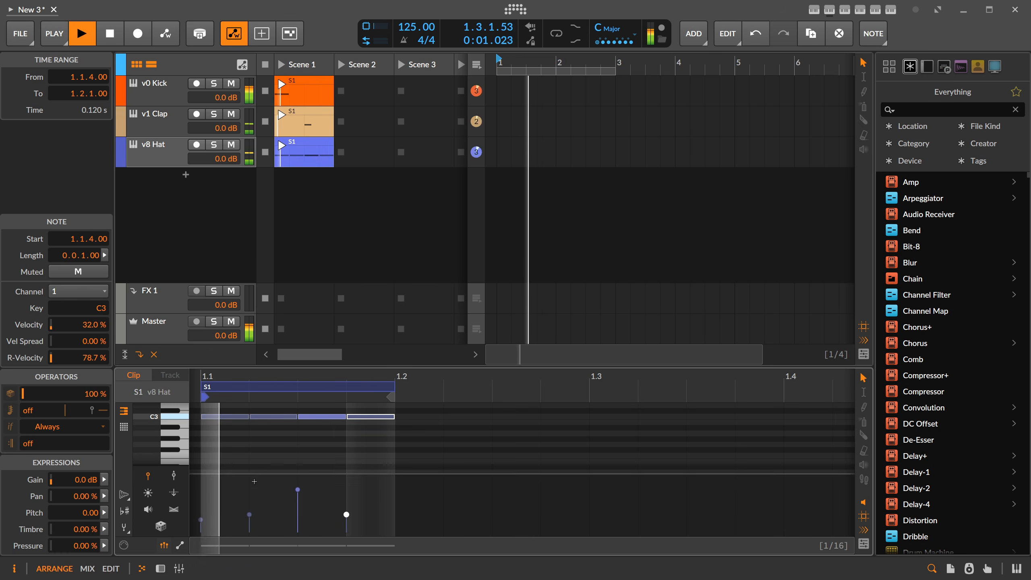
key(space)
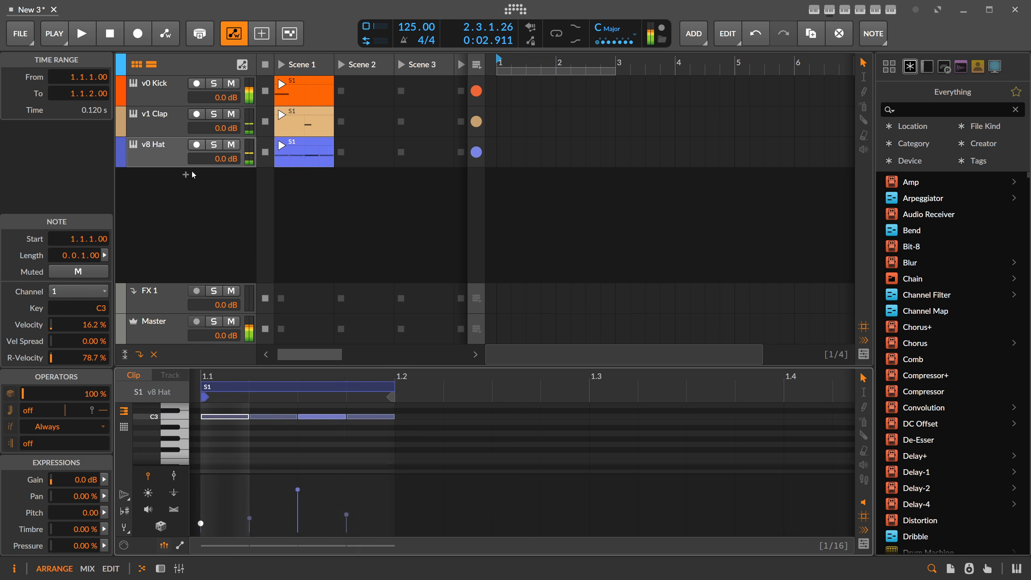
Add an Expressions modulator to the v8 Hat device
double_click(192, 162)
click(180, 538)
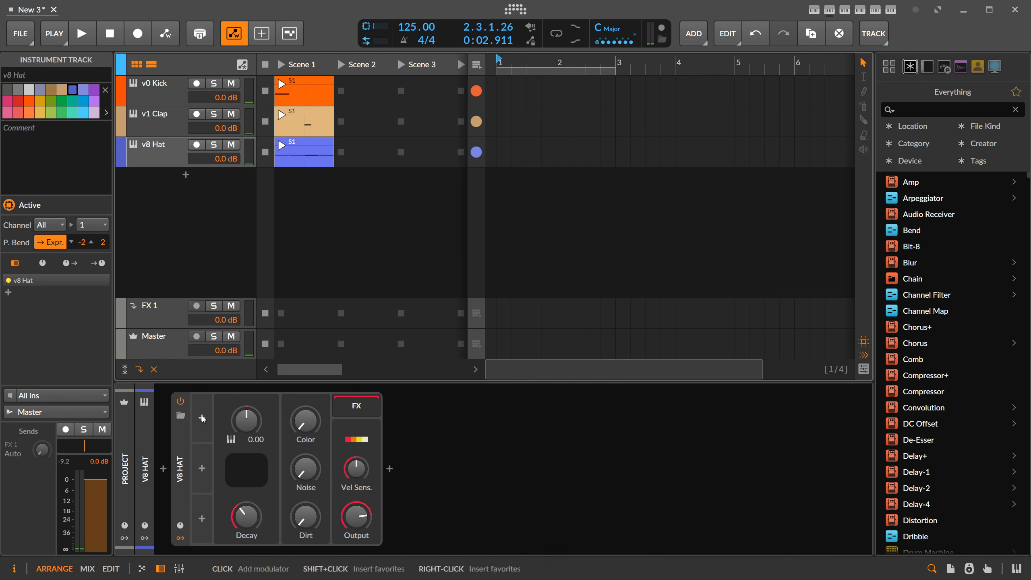
click(202, 418)
text(ex)
double_click(375, 200)
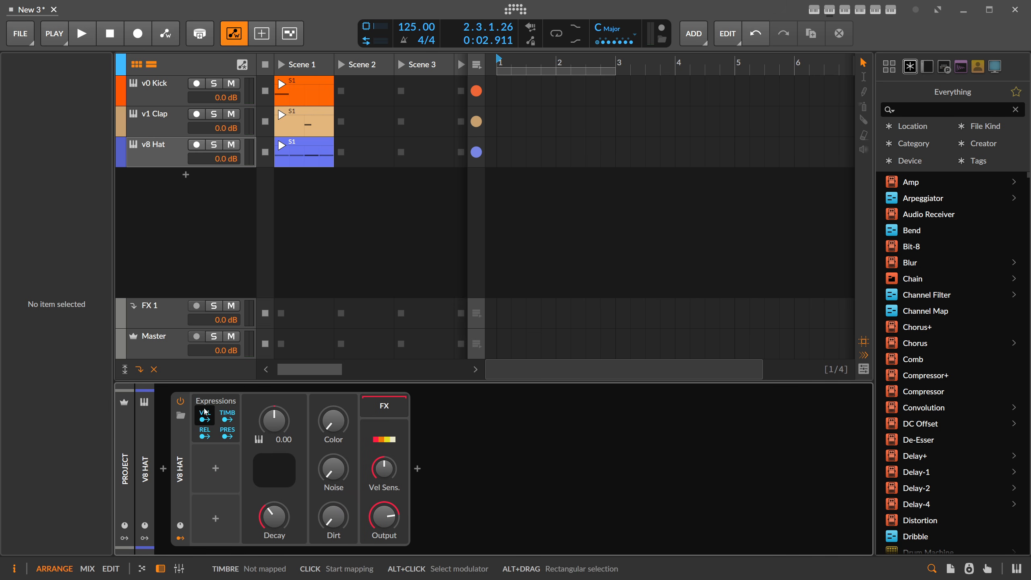
Modulate the v8 Hat's Decay positively with velocity, fine-tuning the amount during playback
click(204, 419)
mouse_move(274, 516)
mouse_down()
mouse_move(272, 488)
mouse_move(278, 521)
mouse_up()
key(space)
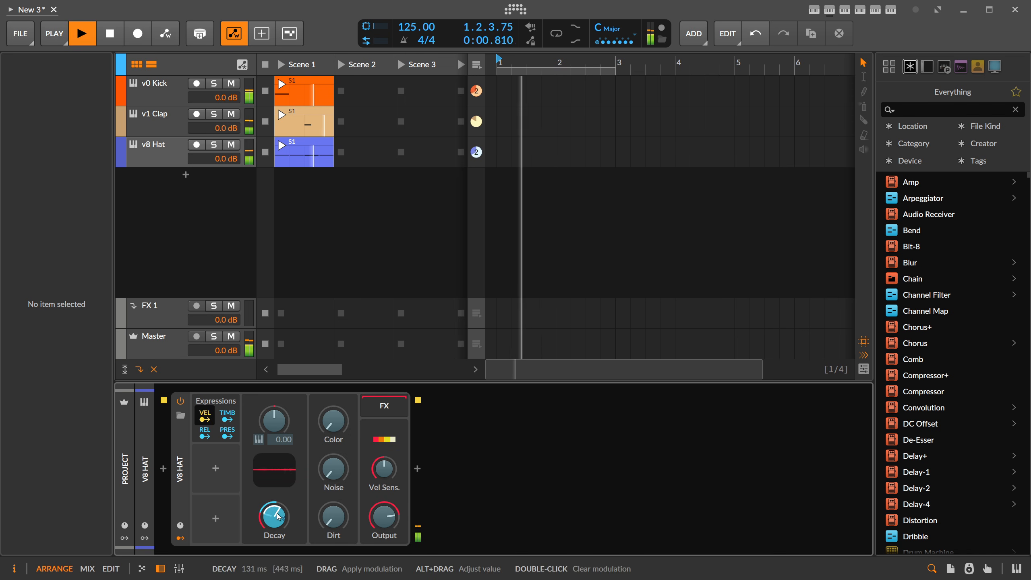
drag(278, 521, 278, 513)
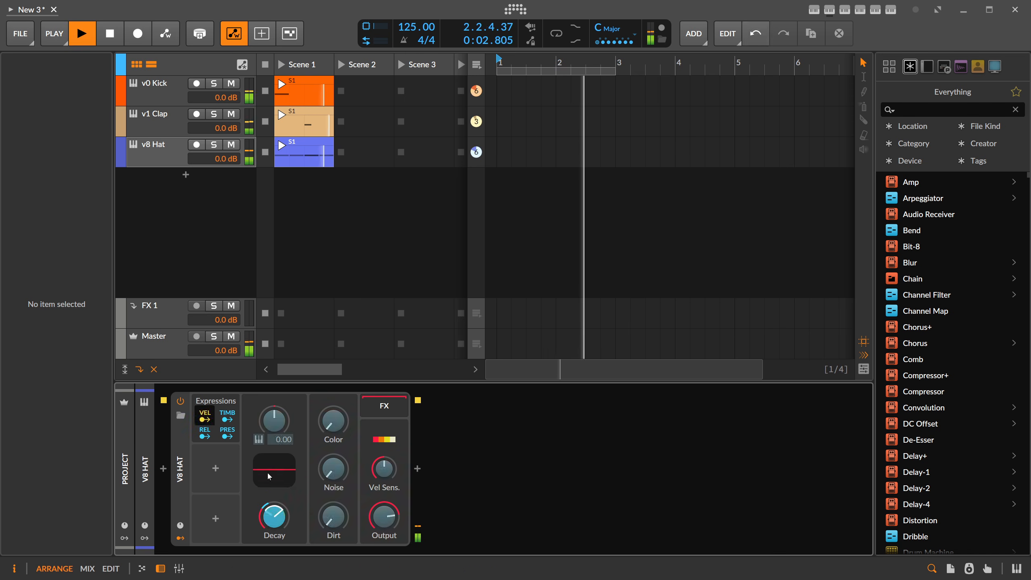
key(space)
Modulate the v8 Hat's Noise positively with velocity and audition the result
click(204, 419)
drag(333, 472, 333, 455)
key(space)
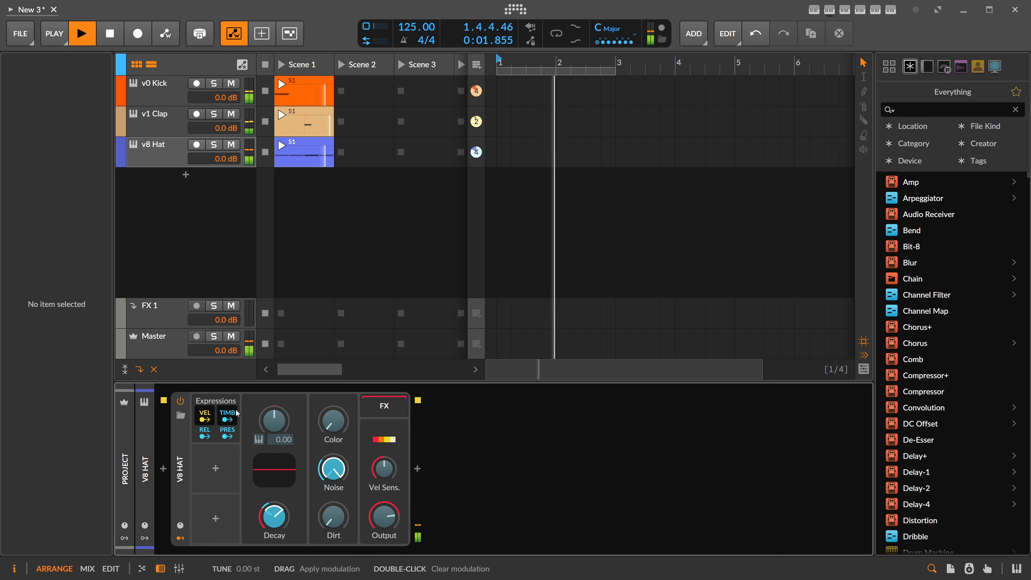
click(205, 419)
key(space)
Set the v1 Clap's Output to -5.0 dB and slightly raise its noise Decay while playing the loop
click(162, 123)
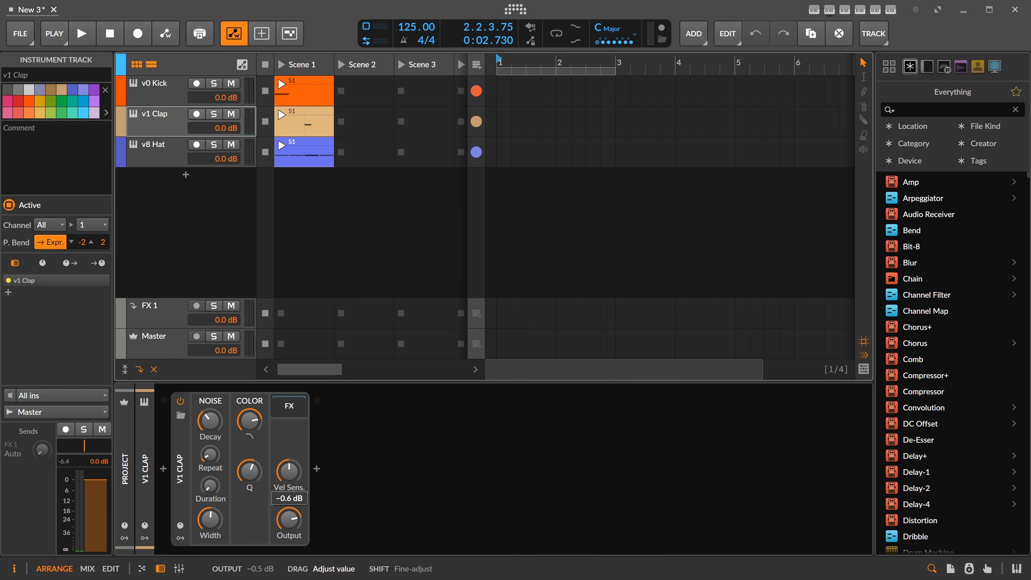
triple_click(294, 524)
key(Return)
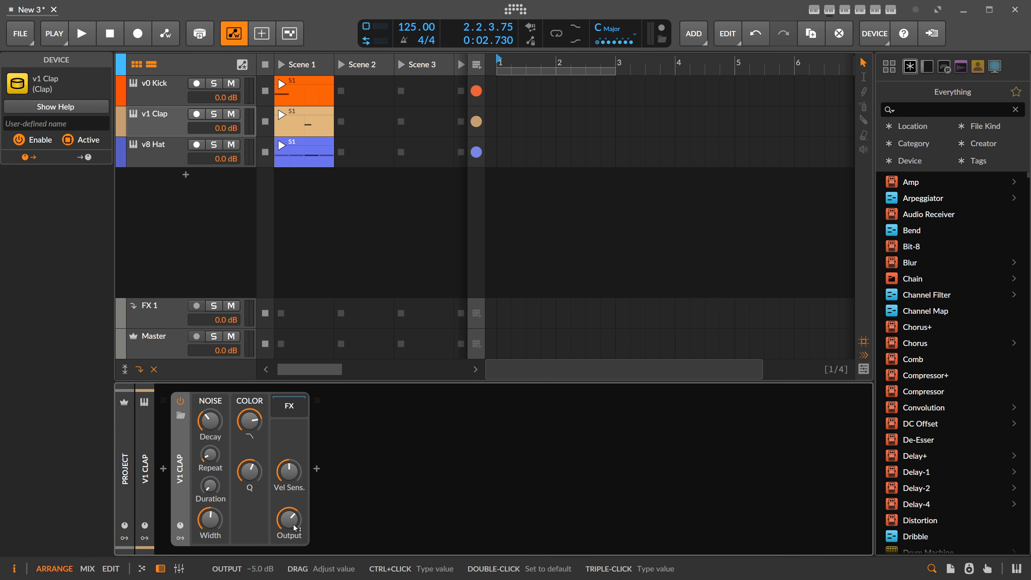
key(space)
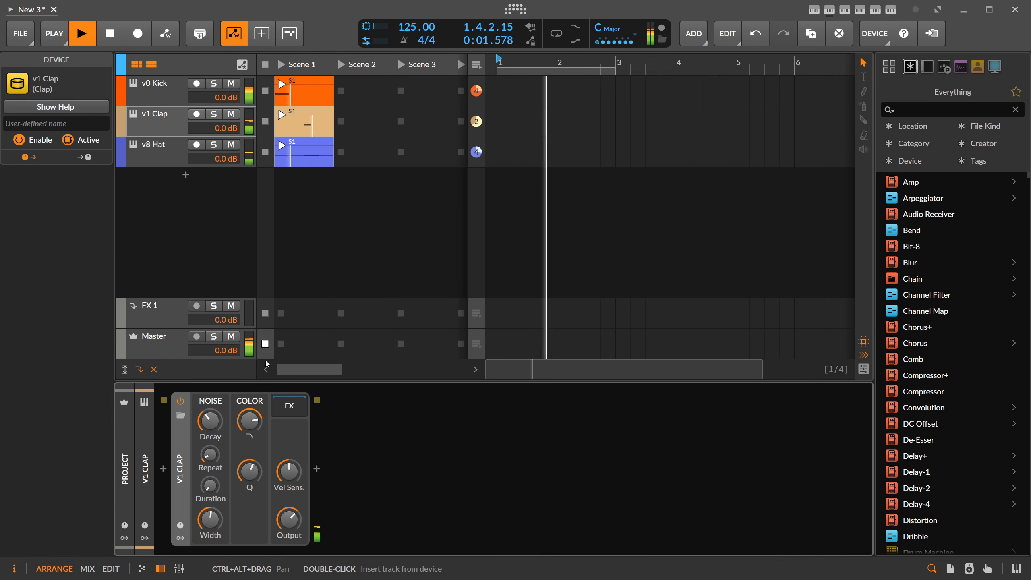
click(210, 421)
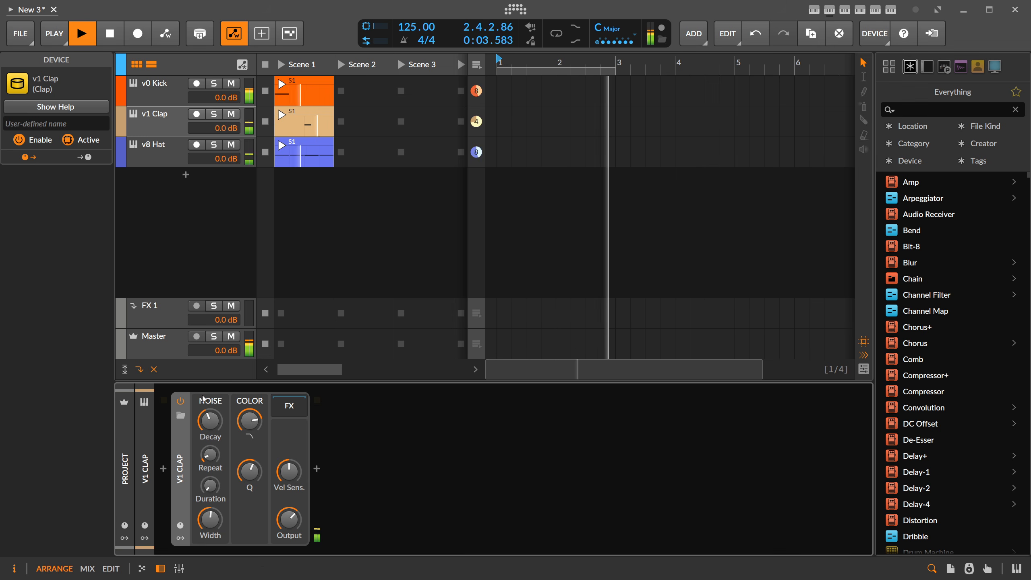
key(space)
Add a Peak Limiter to the Master track and play the drum loop through it
click(184, 253)
click(157, 346)
click(144, 469)
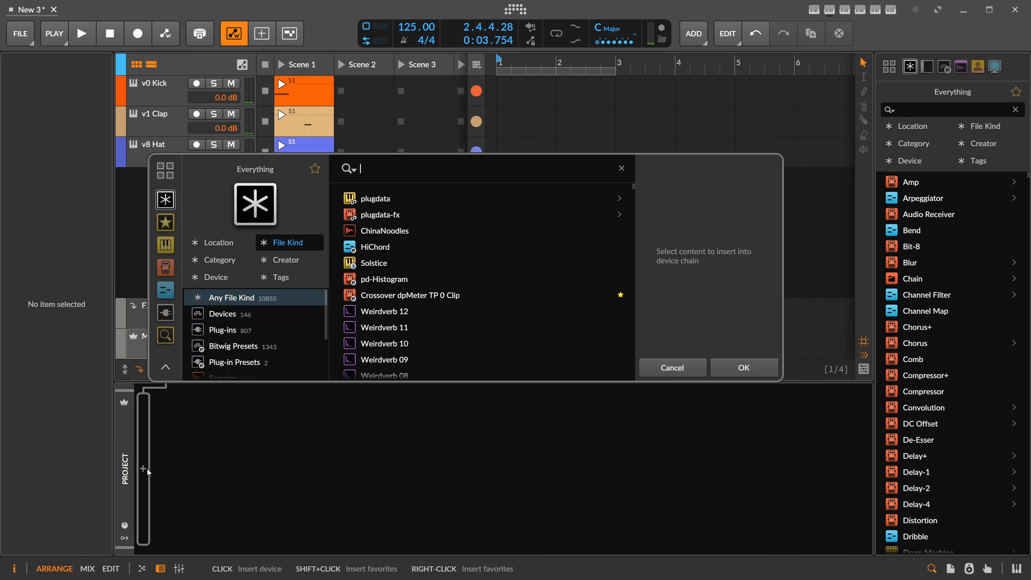
text(peak)
key(Return)
key(space)
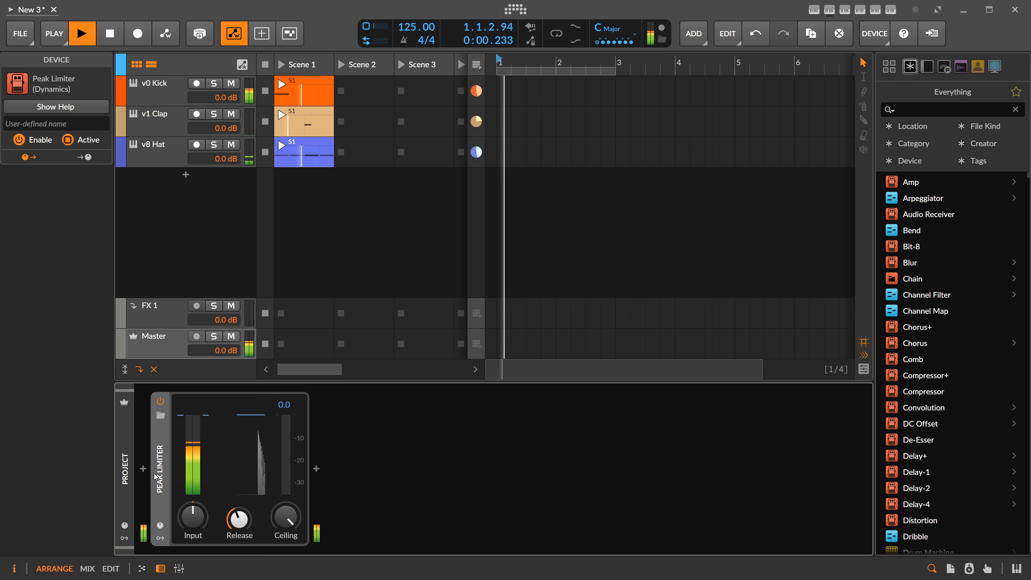
Group the kick, clap and hat tracks, name the group Drums and collapse it
key(ctrl+a)
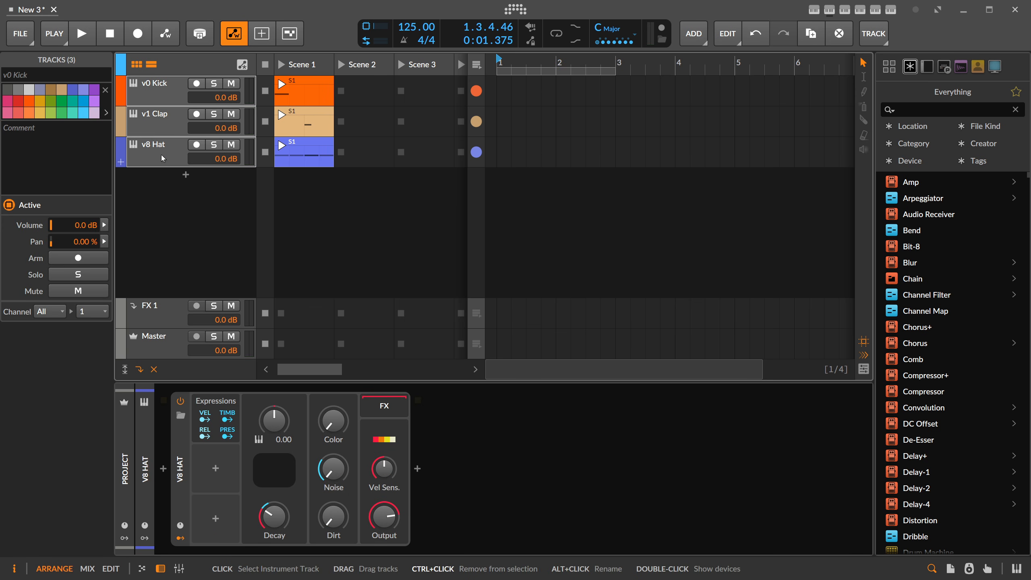
key(ctrl+g)
alt+click(158, 87)
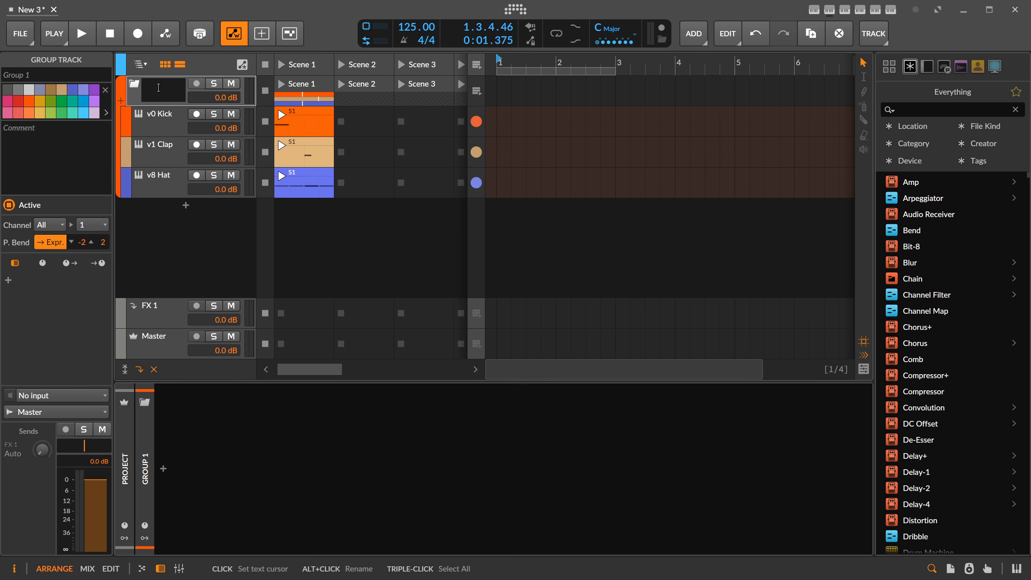
text(Drums)
key(Return)
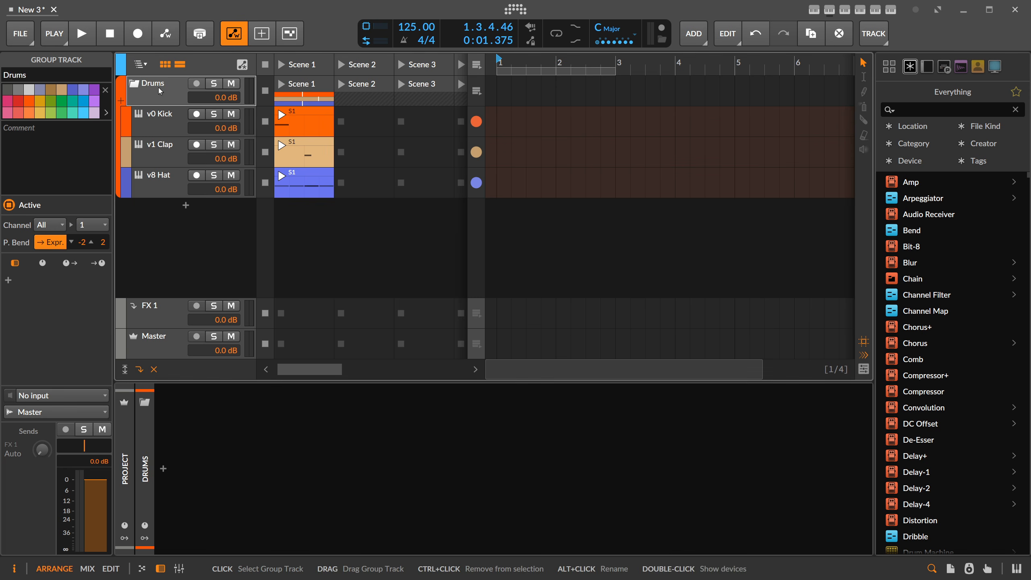
click(136, 86)
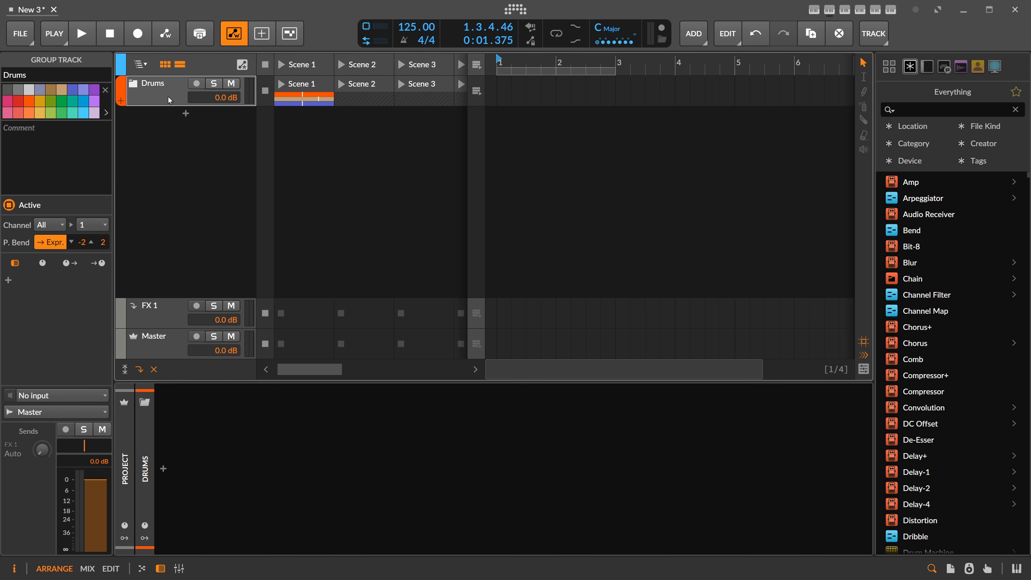
Add a Peak Limiter to the Drums group and slightly raise its Input while playing the loop
click(163, 469)
text(peak)
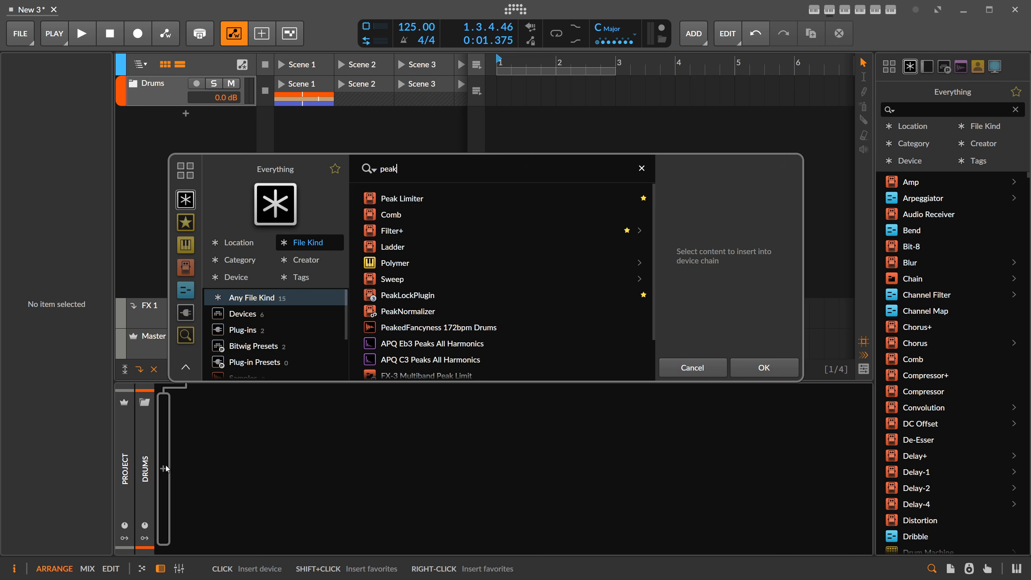
key(Return)
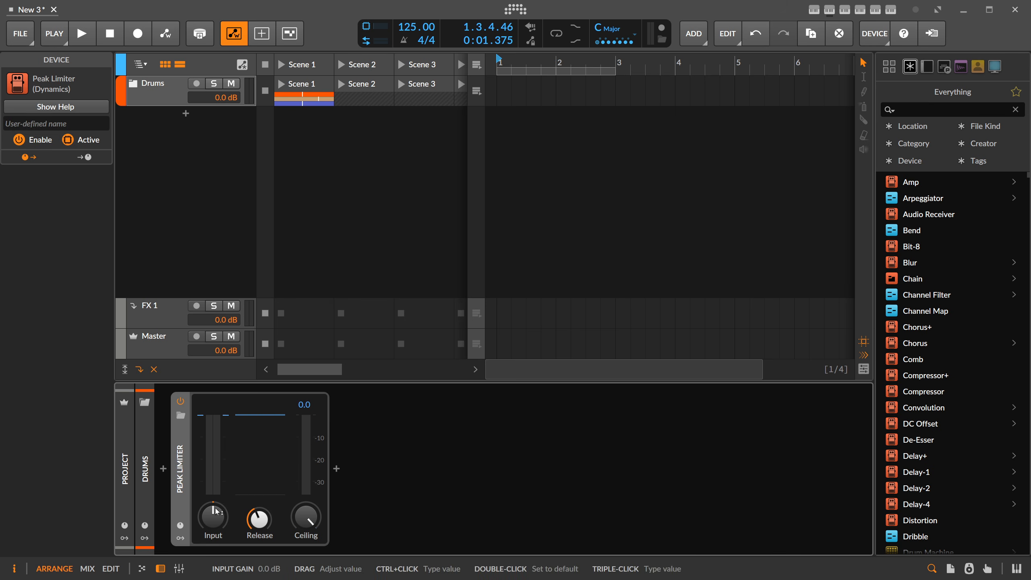
key(space)
drag(213, 517, 213, 506)
key(space)
Create an instrument track with Polymer below the Drums group and set the synth's voices to Mono
double_click(205, 206)
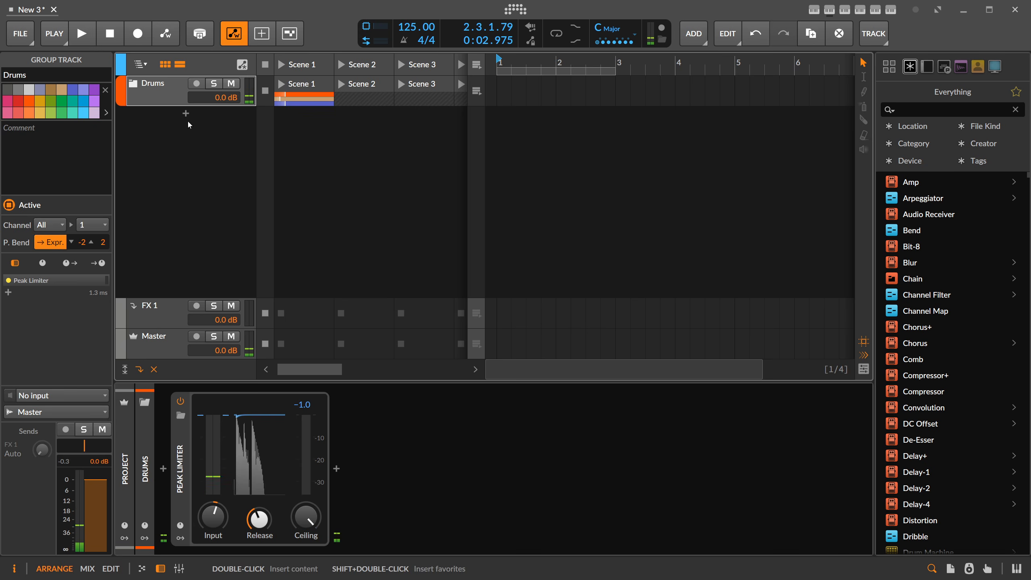
text(polymer)
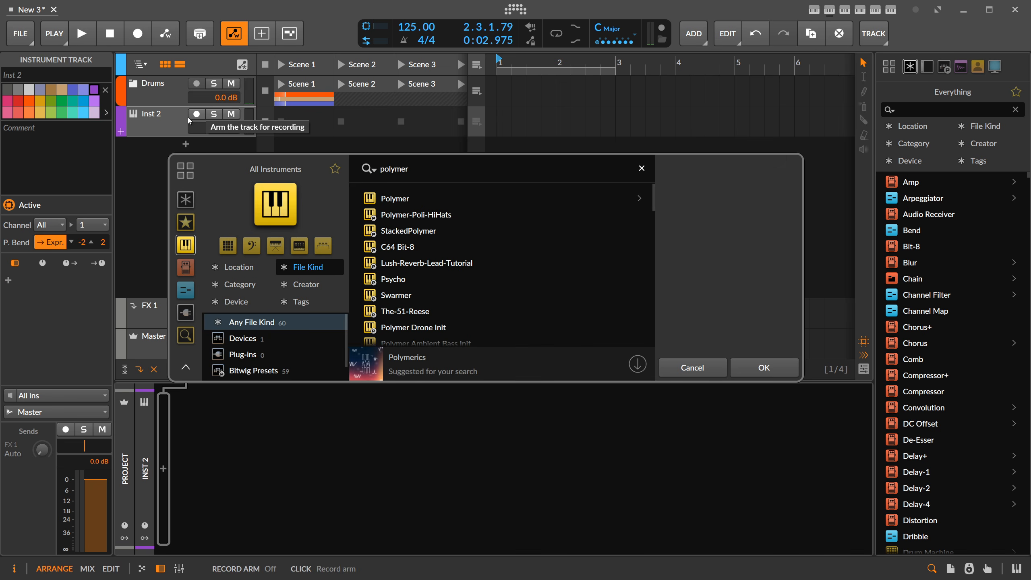
key(Return)
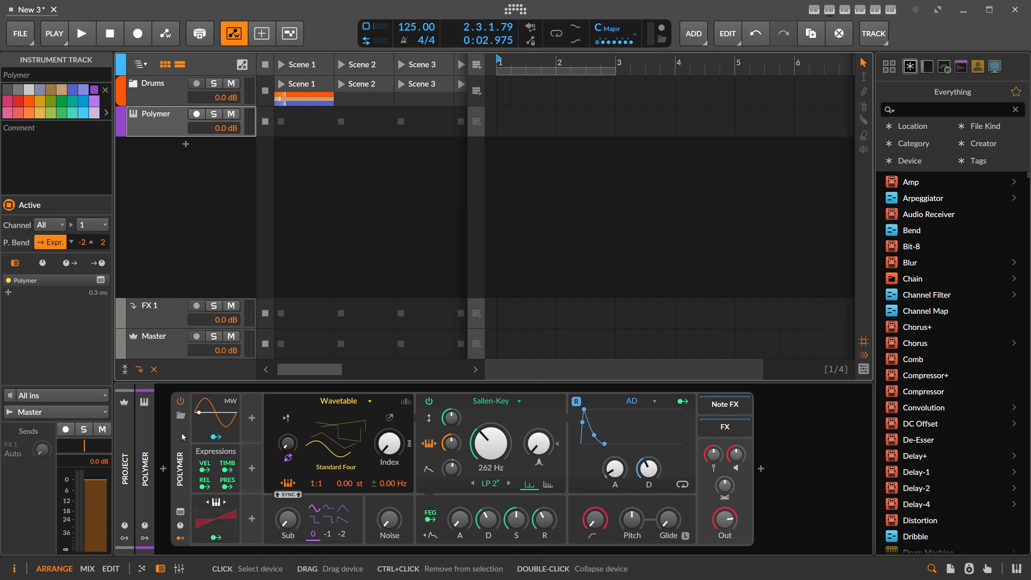
click(160, 406)
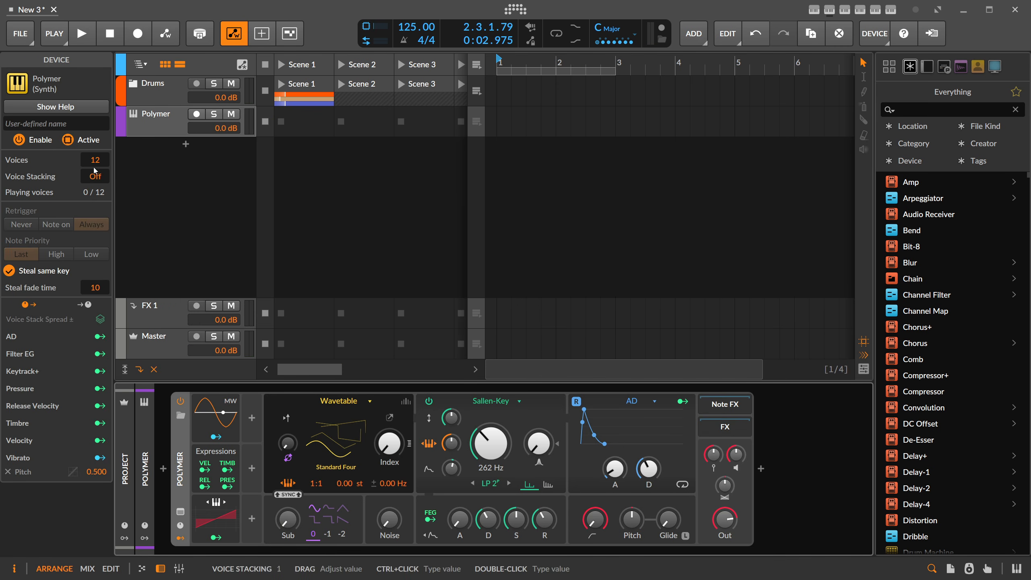
drag(95, 159, 96, 179)
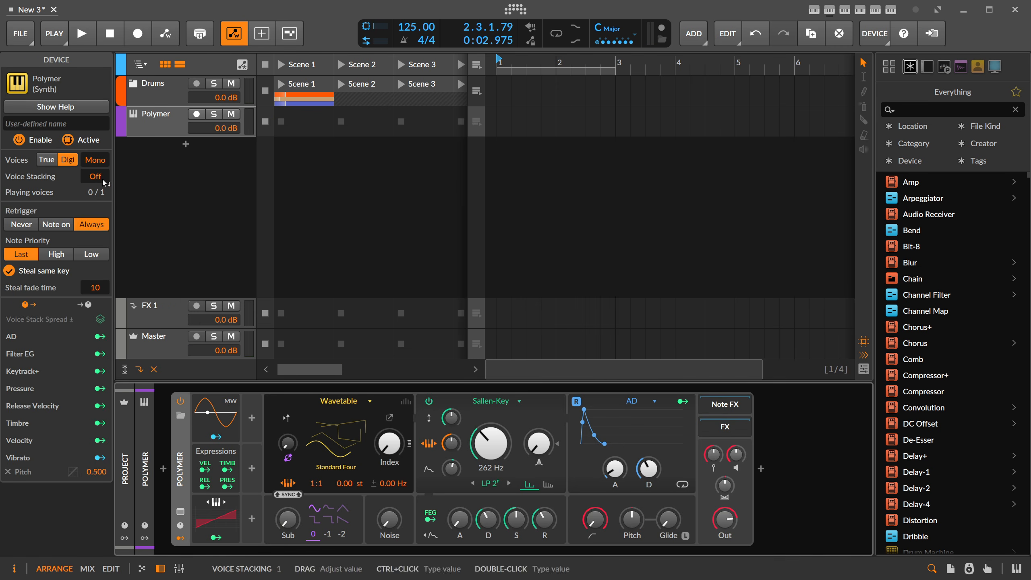
Create an empty clip in the Polymer track's Scene 1 slot and open it in the detail editor
click(294, 121)
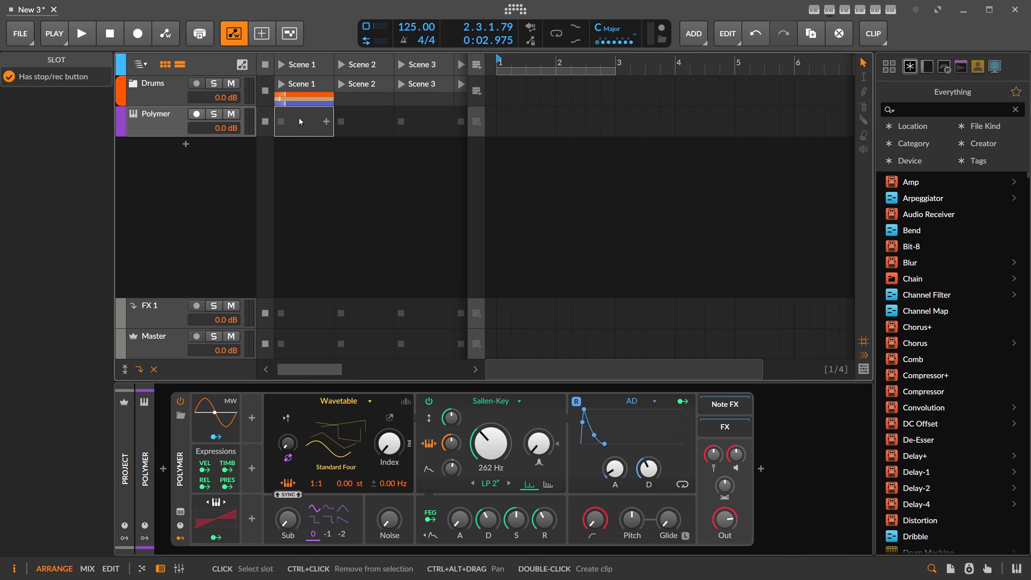
double_click(300, 119)
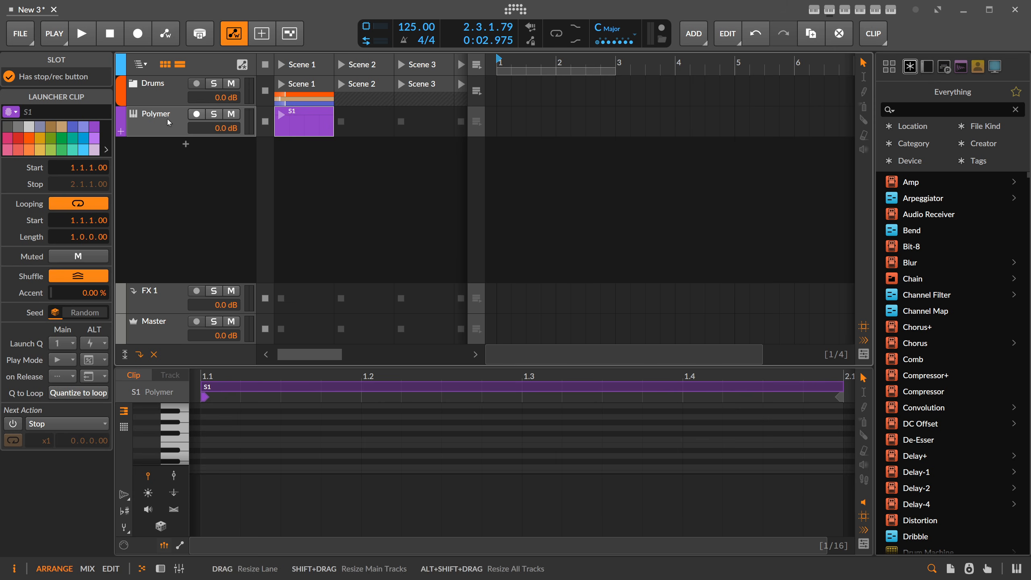
click(168, 119)
key(d)
double_click(304, 116)
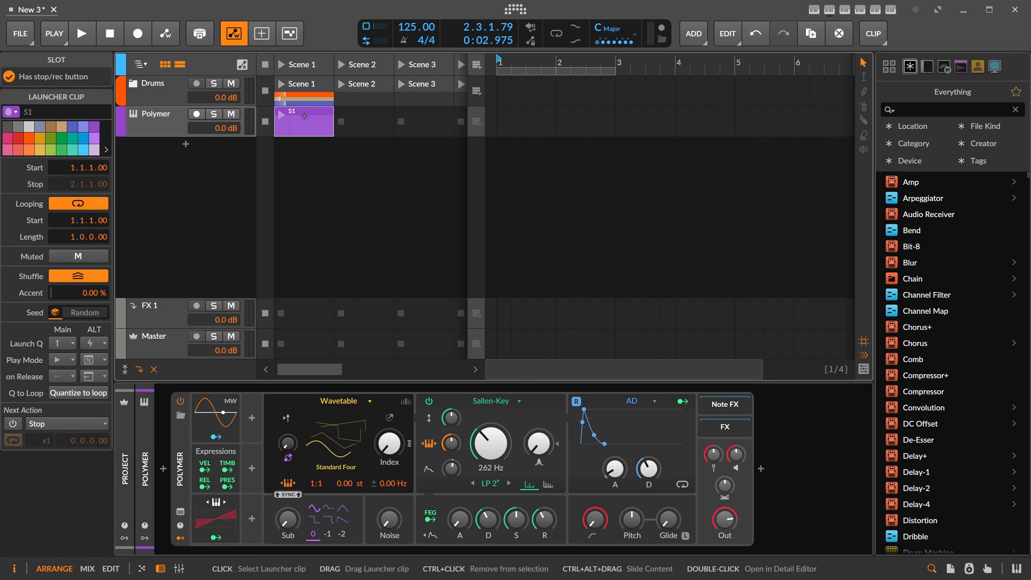
Draw a D#2 note at the start of the Polymer clip and extend it to the full one-bar length
double_click(219, 201)
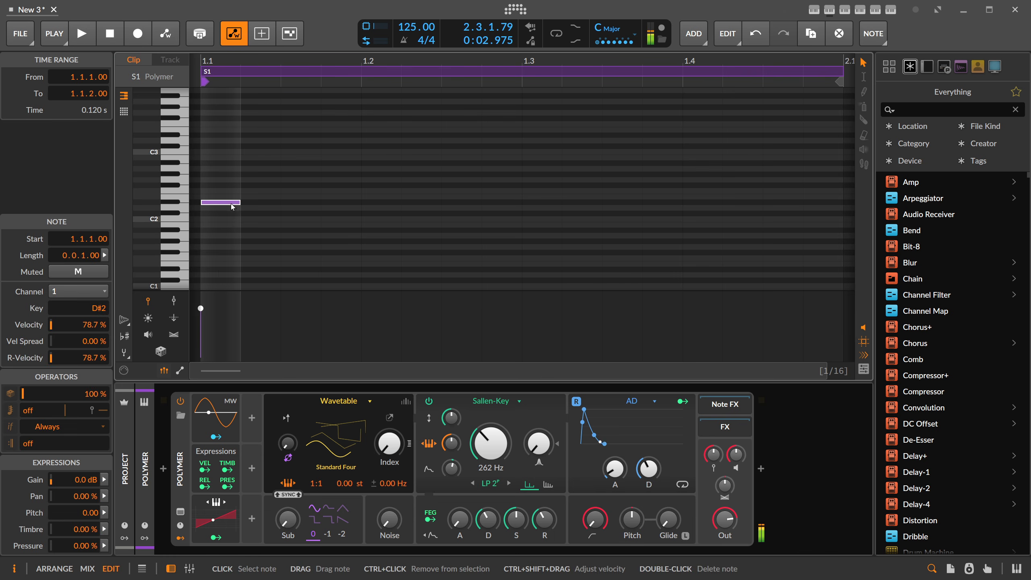
drag(241, 203, 815, 231)
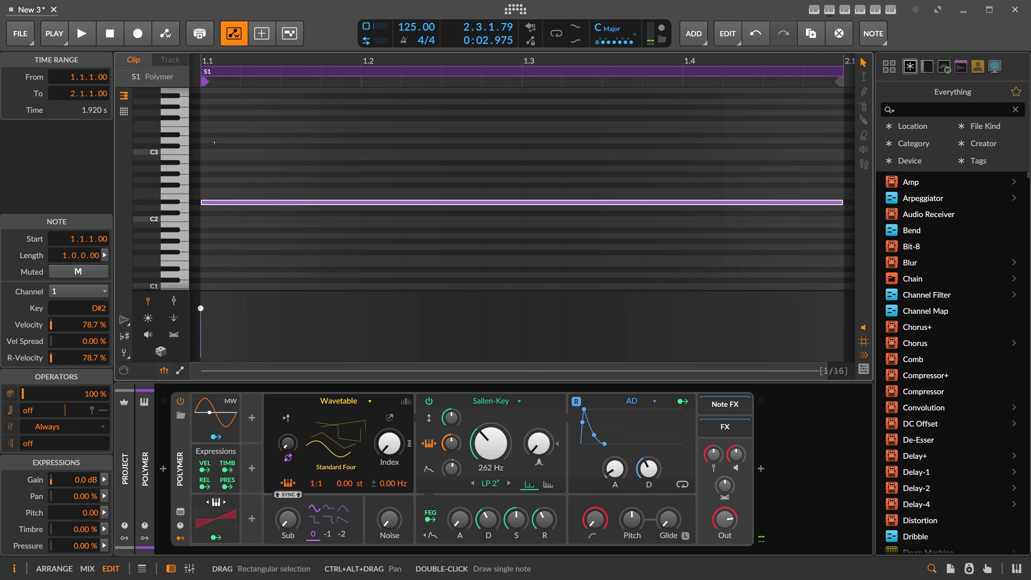
drag(147, 180, 257, 152)
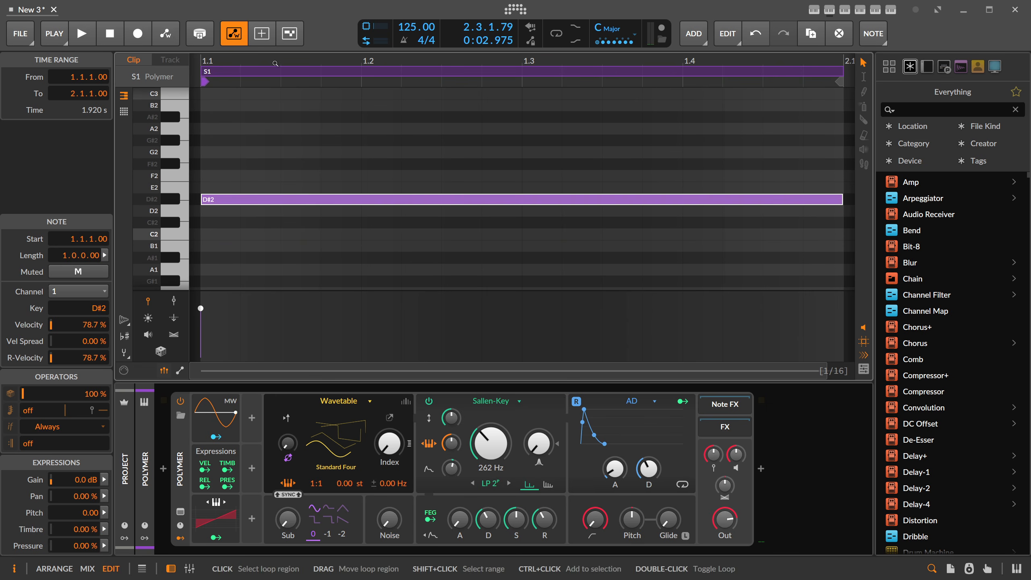
drag(274, 61, 276, 37)
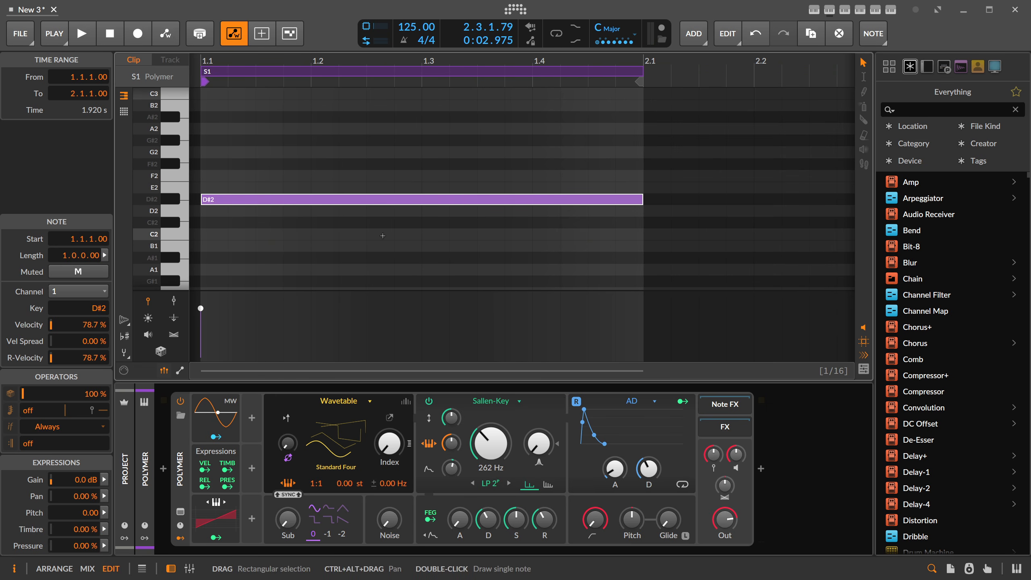
Insert a Note Transpose device in front of Polymer
click(162, 469)
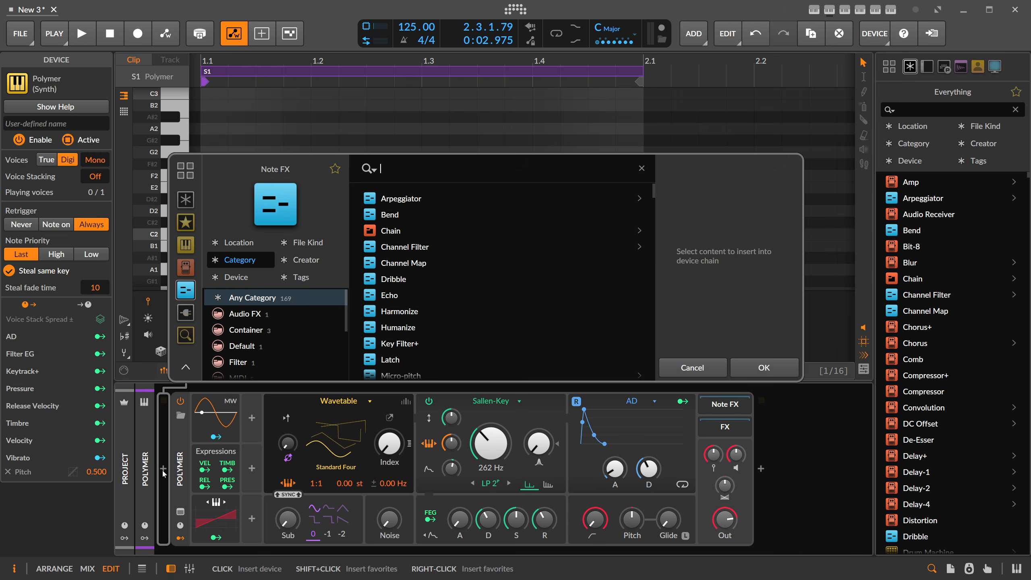
text(trans)
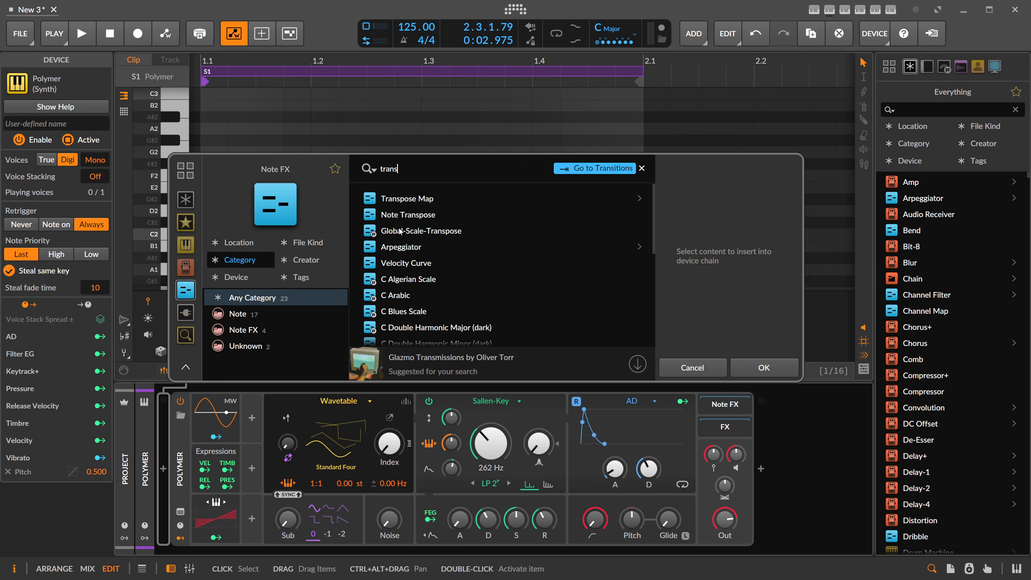
double_click(402, 215)
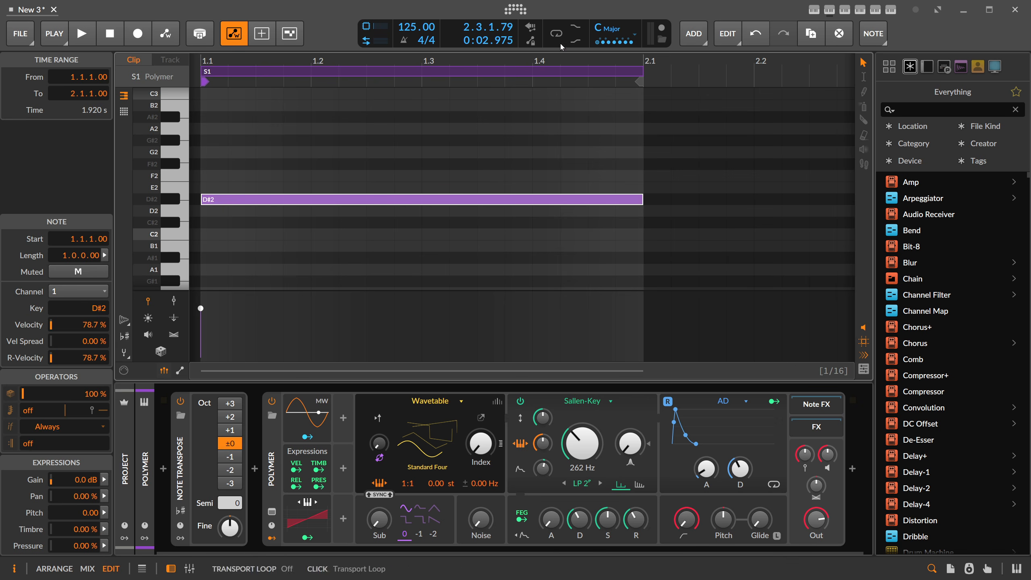
Set the project's global key to E♭ Minor
click(603, 32)
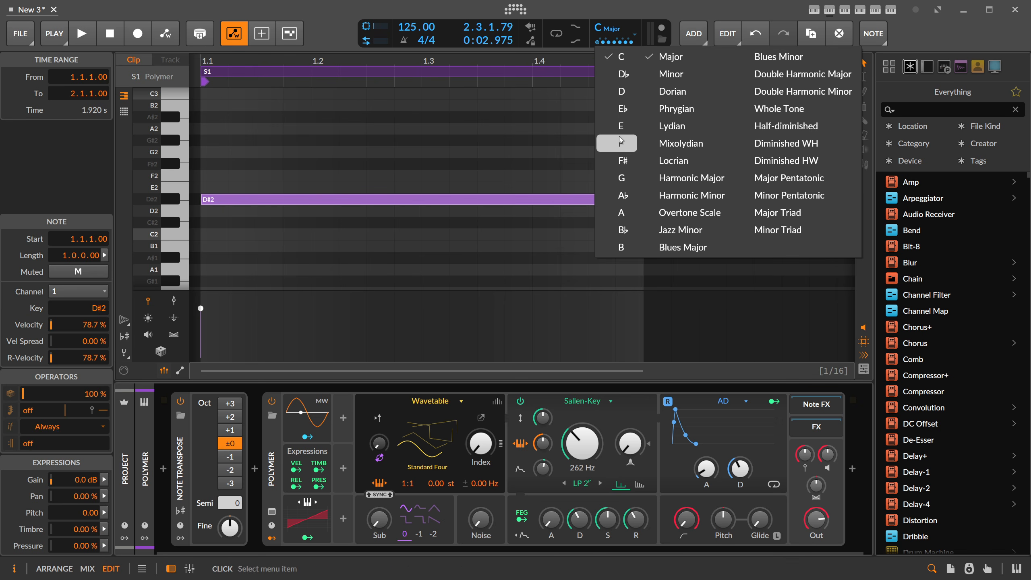
click(623, 109)
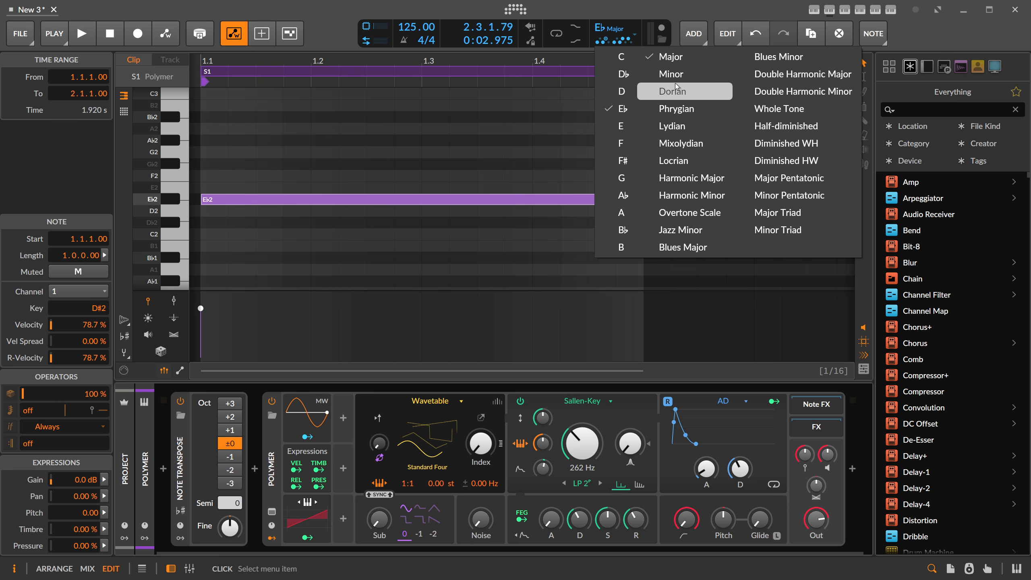
click(671, 74)
click(229, 146)
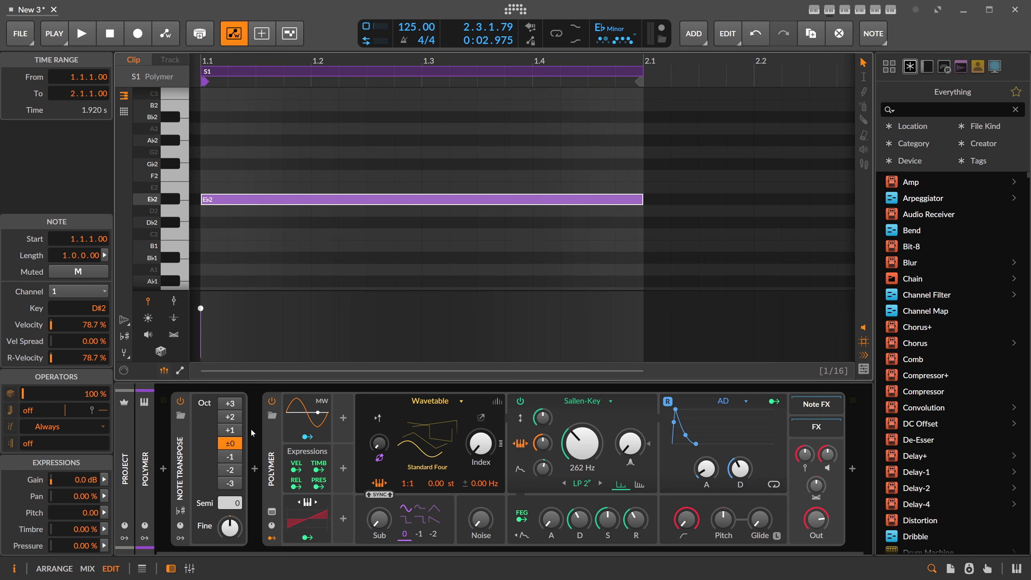
Set Note Transpose to -2 octaves and launch the Polymer clip together with the drums
click(234, 460)
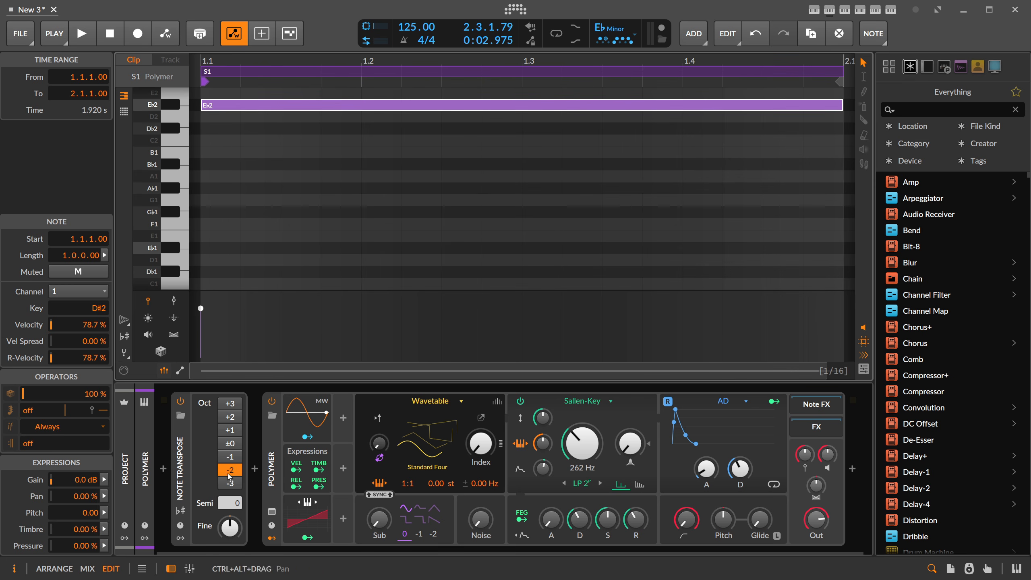
key(space)
key(space)
click(275, 140)
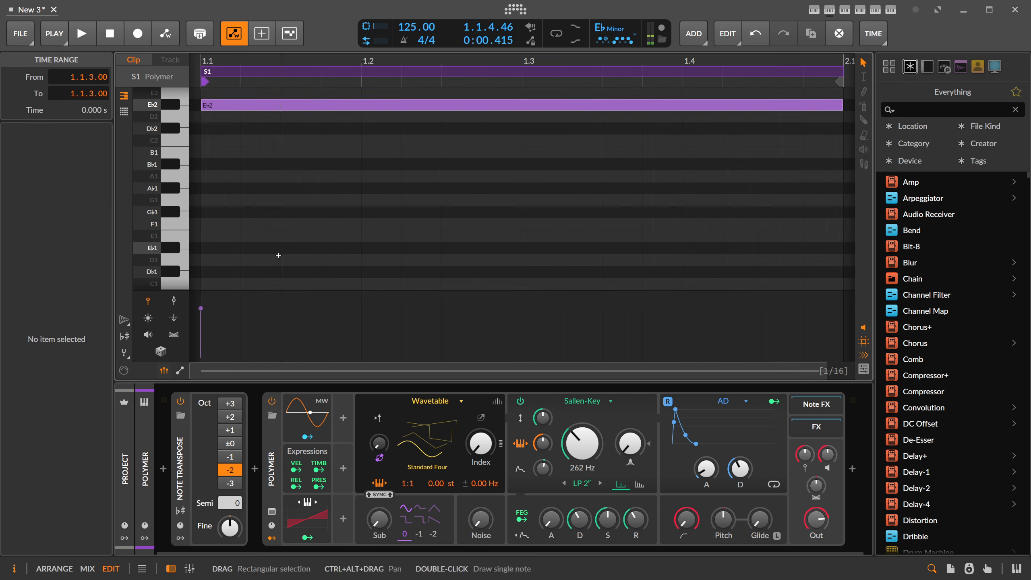
key(Tab)
click(281, 115)
key(space)
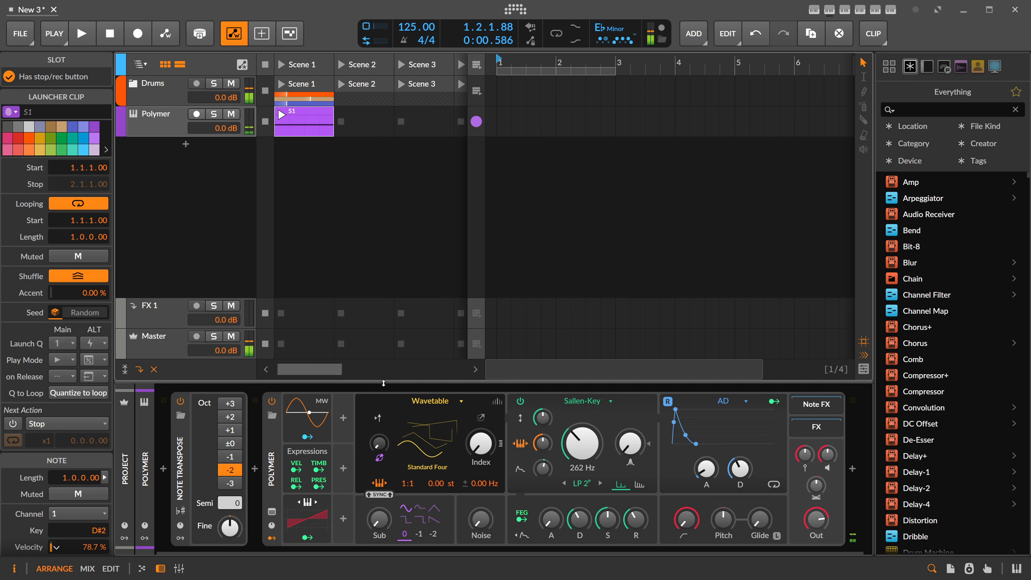
Insert an Arpeggiator between Note Transpose and Polymer, using 3 steps with the third transposed up and Use Global Key enabled
click(255, 470)
text(ar)
key(Return)
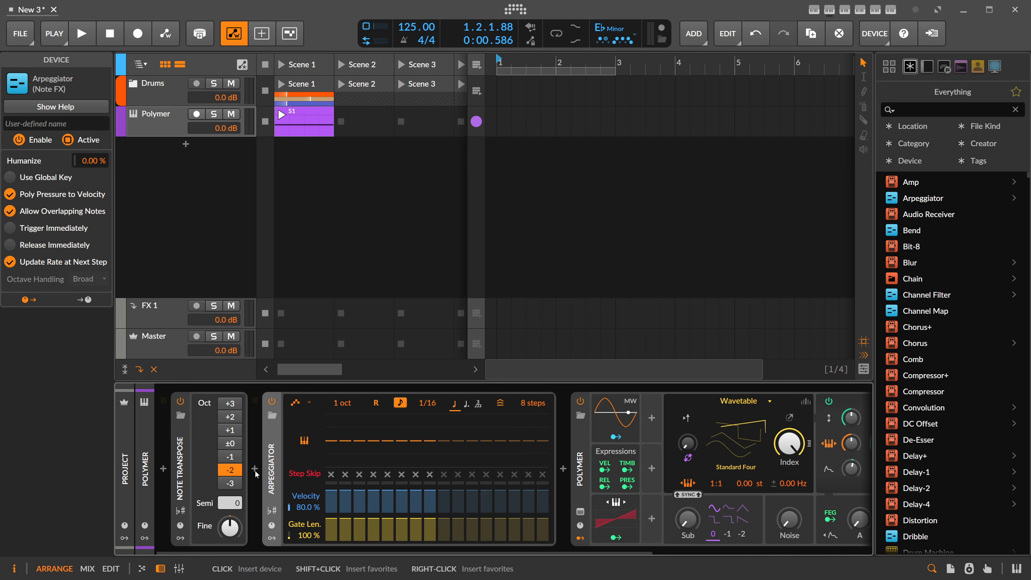
drag(520, 419, 520, 439)
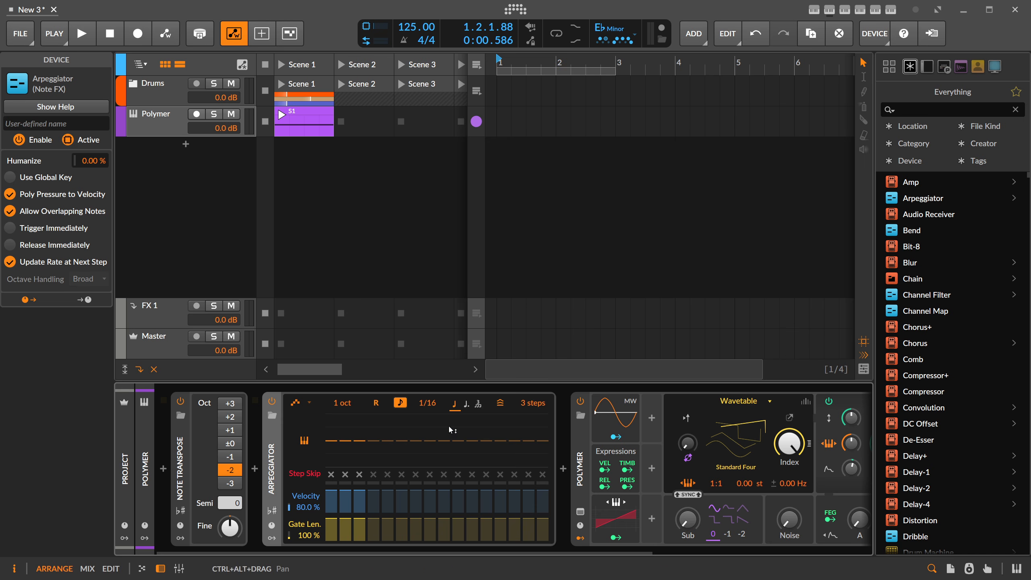
drag(360, 441, 360, 437)
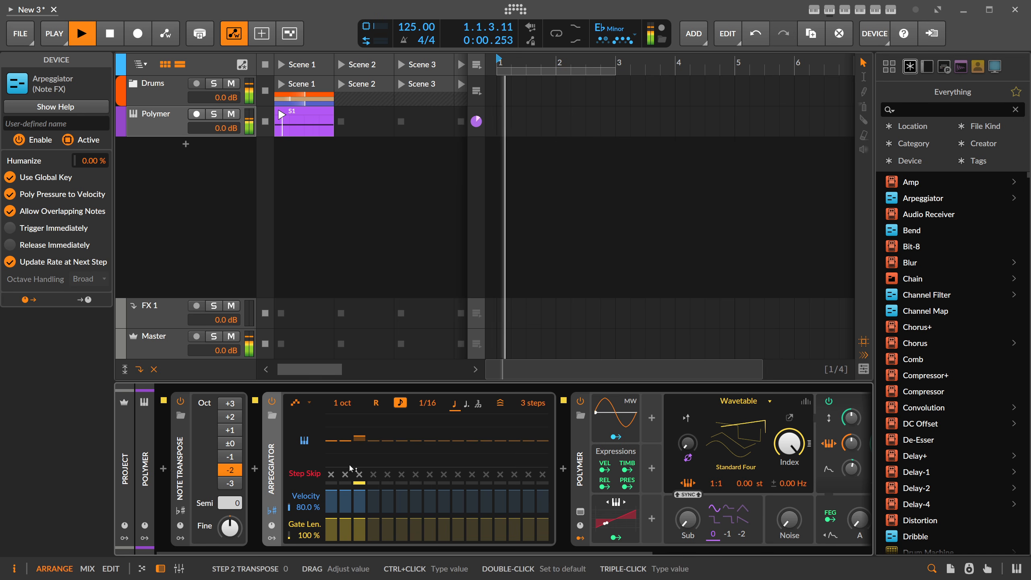
Shape Polymer's sound during playback with less filter envelope sustain, cutoff modulation of about 49.7 st, more Noise and the wavetable Index at 68.6 %
drag(327, 552, 512, 471)
key(space)
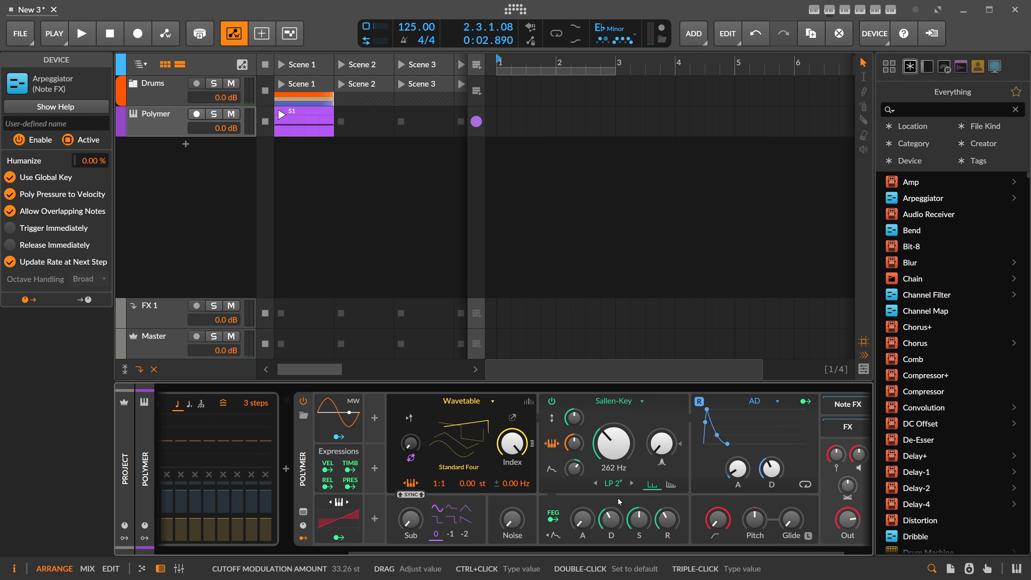
drag(639, 520, 611, 510)
key(space)
drag(574, 470, 572, 455)
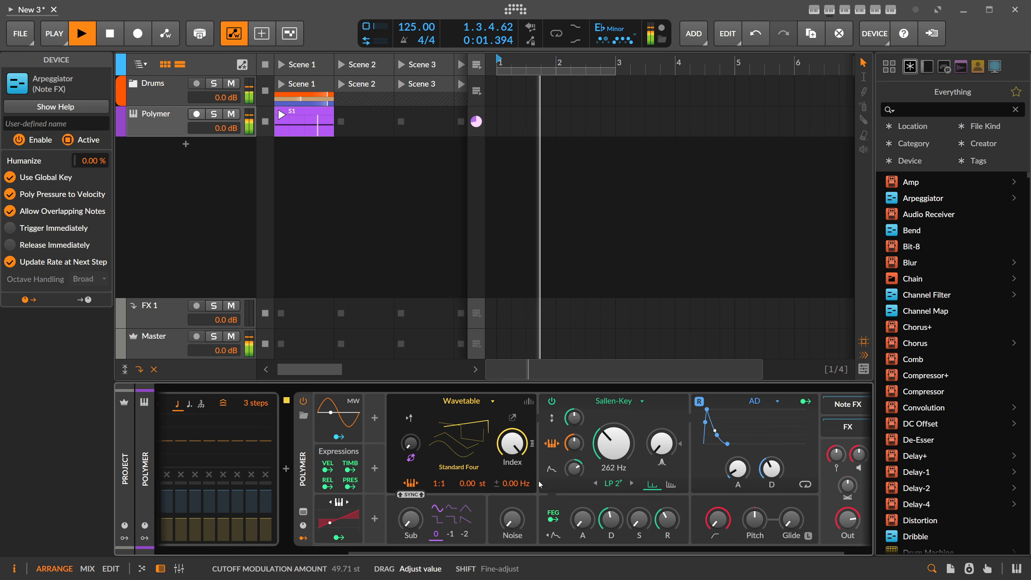
drag(513, 520, 513, 528)
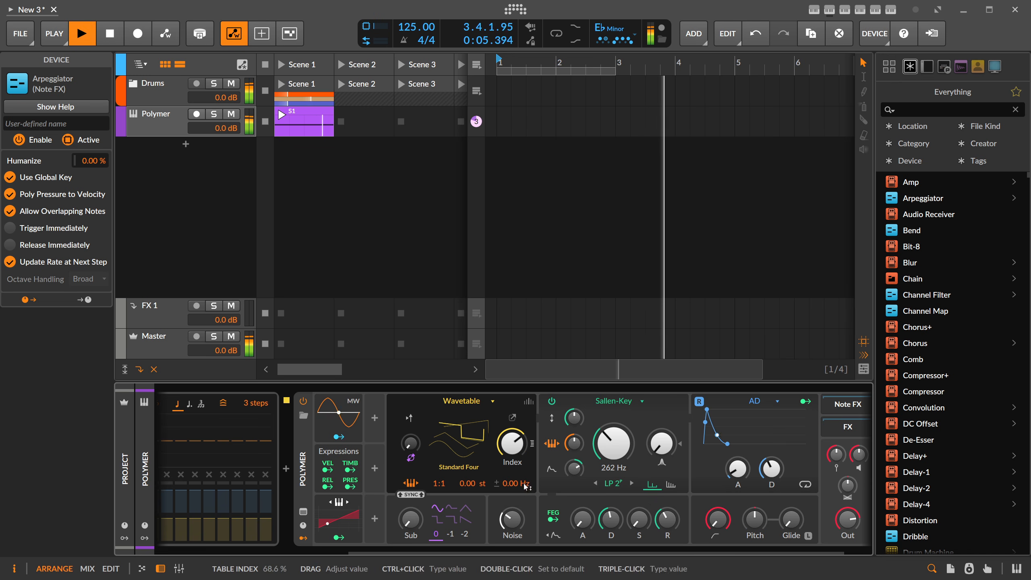
Adjust Polymer's filter cutoff modulation amount to about 72 st while the groove plays
scroll(690, 491, right, 2)
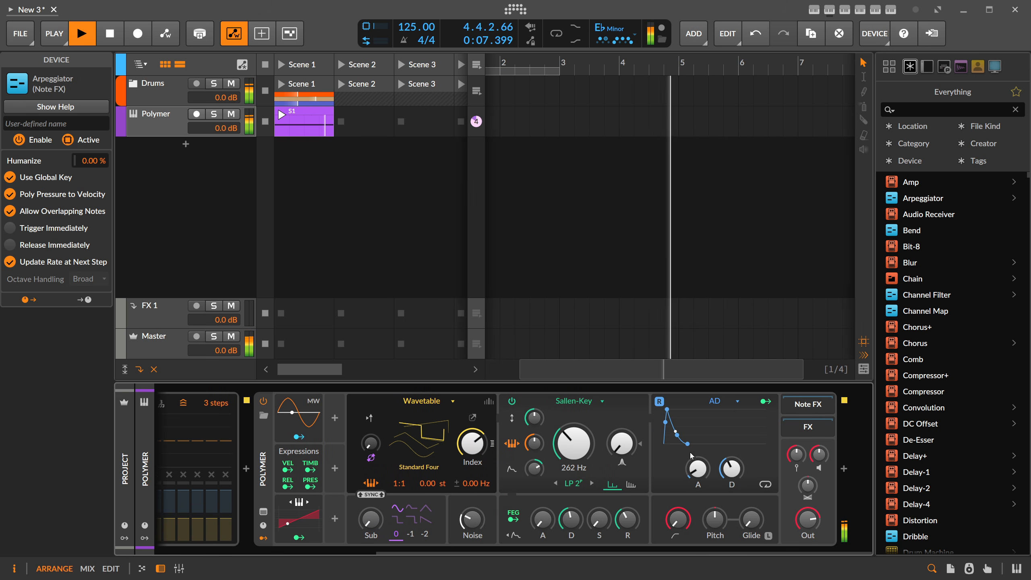
key(space)
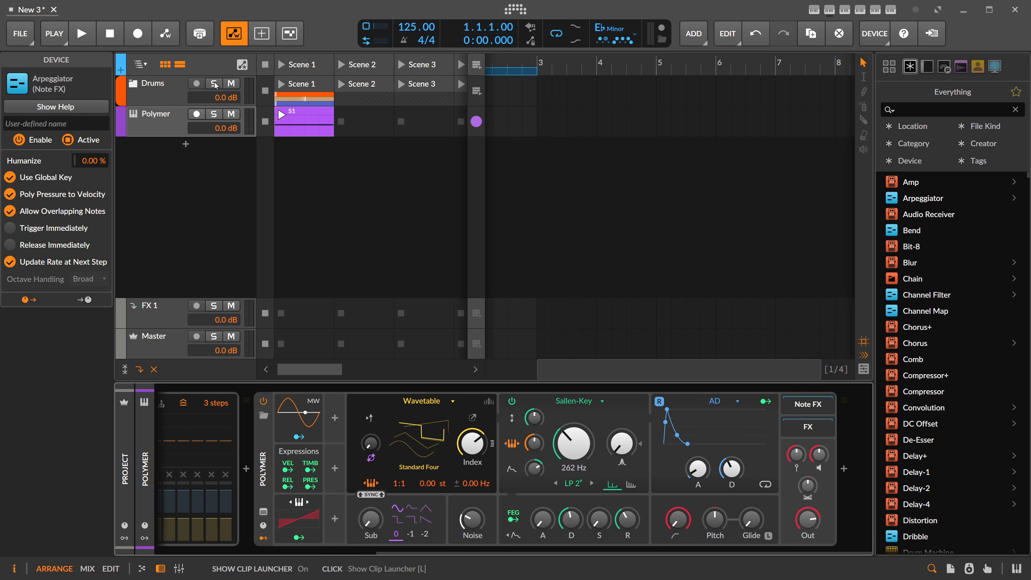
drag(512, 65, 650, 63)
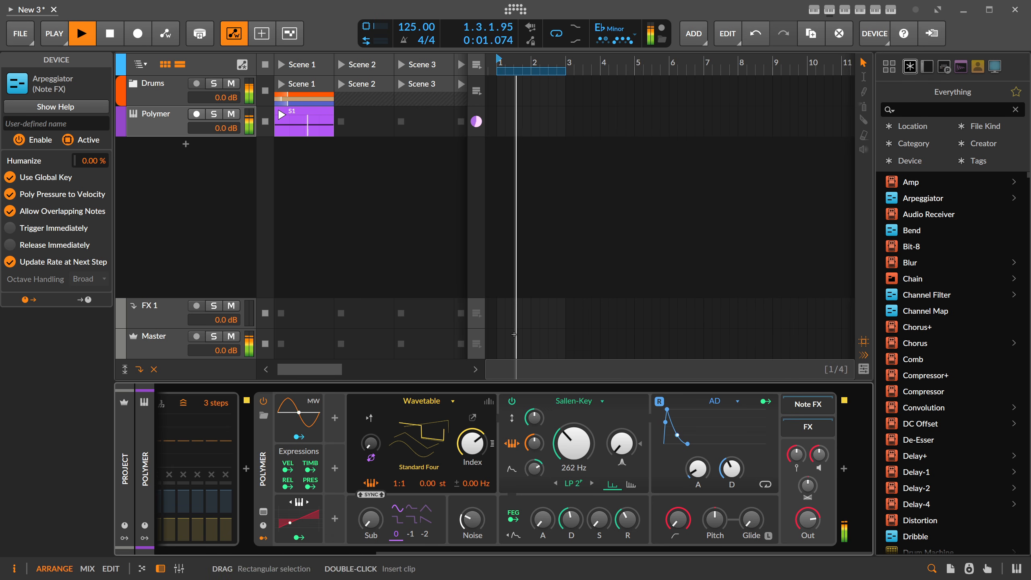
mouse_move(472, 445)
mouse_down()
mouse_move(472, 422)
mouse_move(472, 451)
mouse_up()
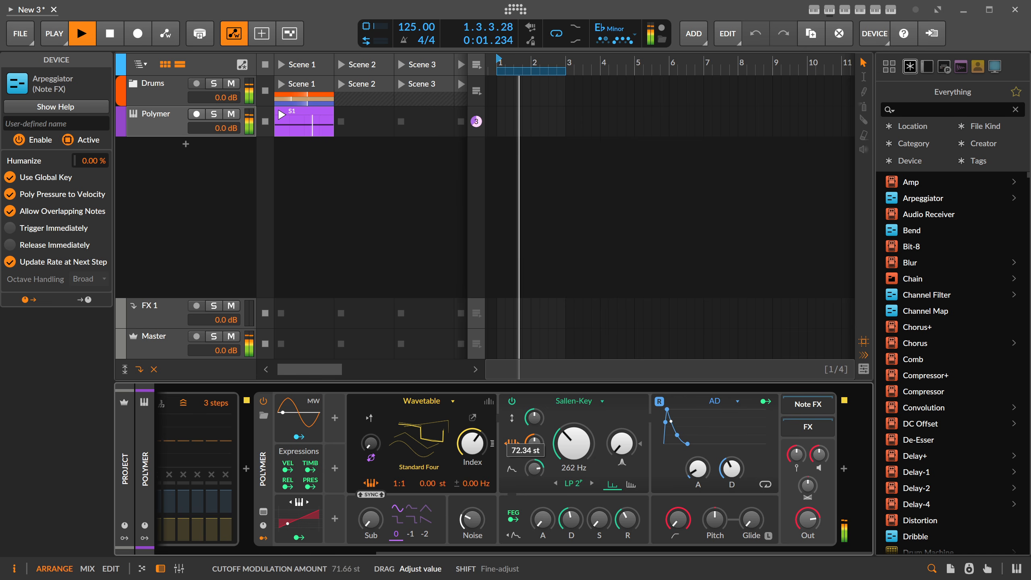
key(space)
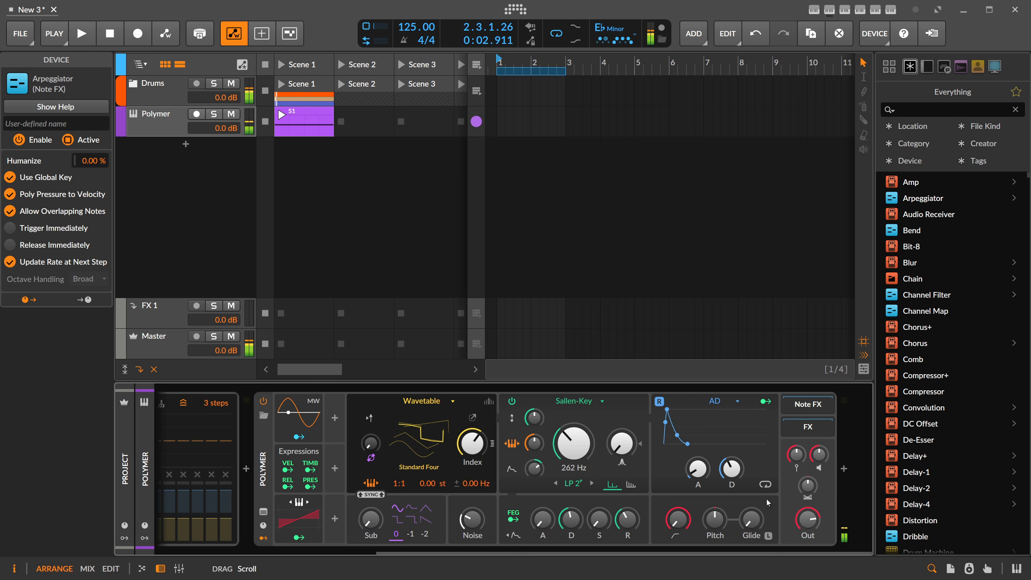
Insert a Filter+ device after Polymer and bend its Transfer curve into a rounded, convex shape
click(844, 469)
text(filter)
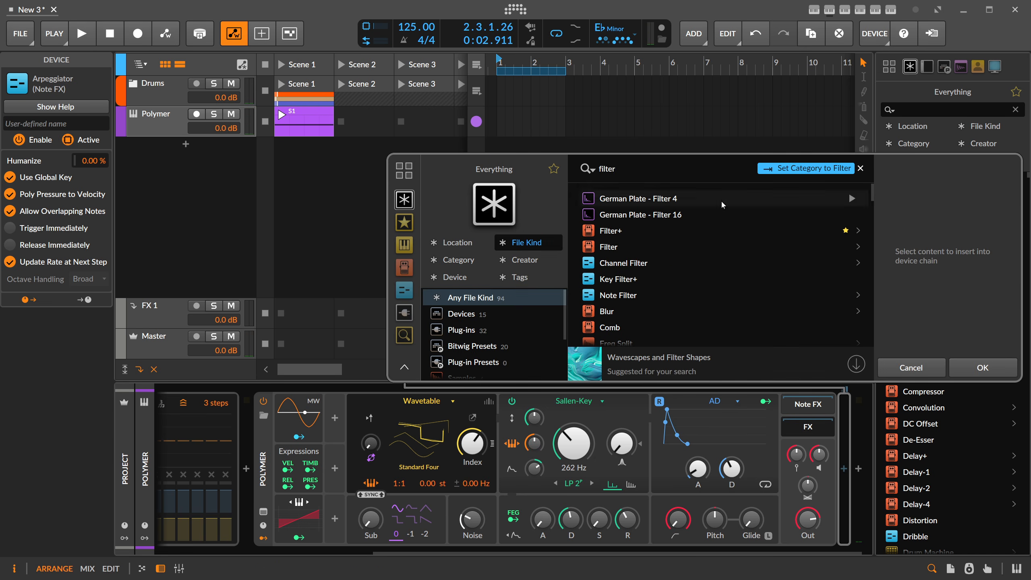
double_click(615, 231)
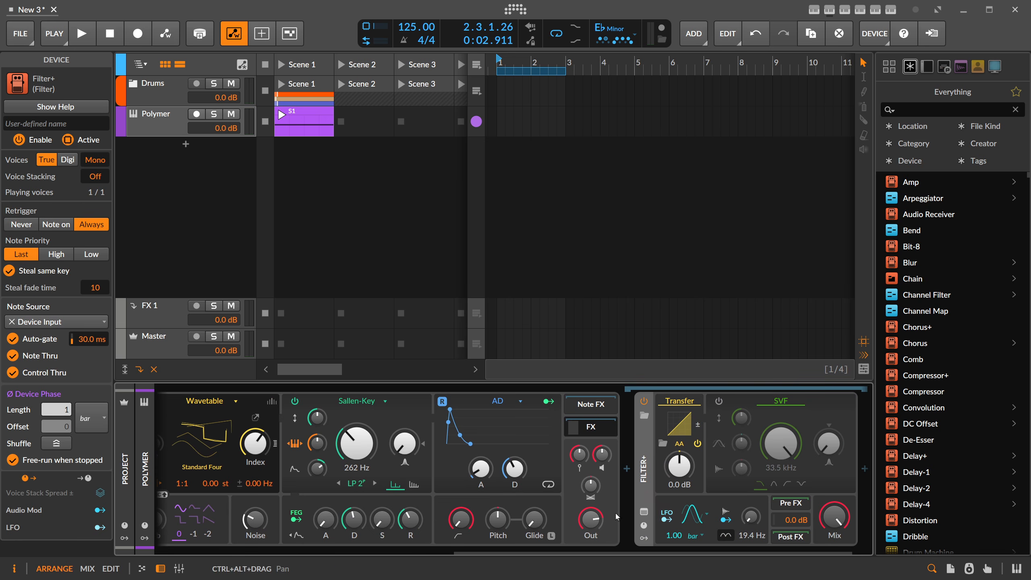
alt+click(680, 424)
drag(716, 282, 717, 242)
click(858, 158)
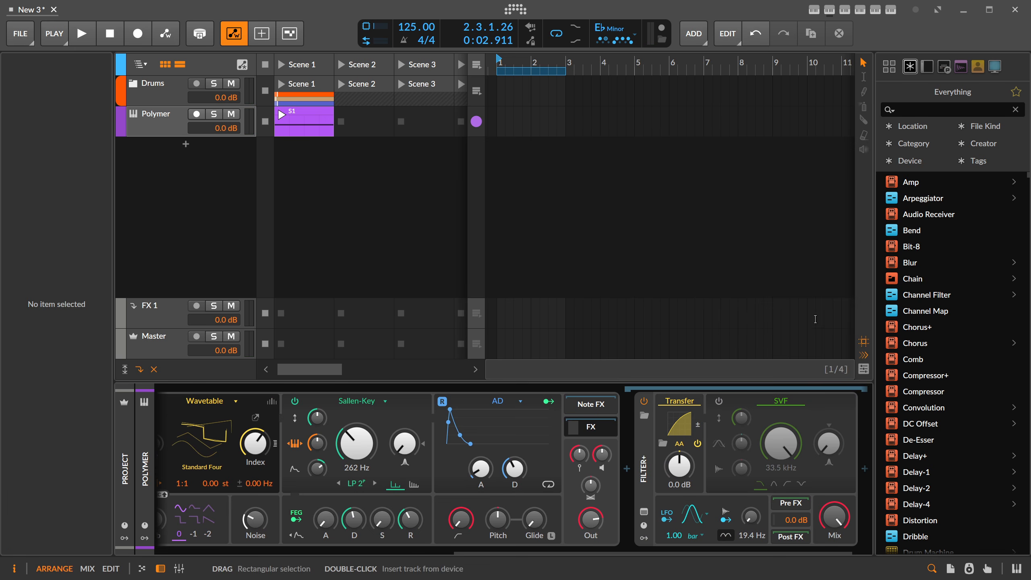
Add a Peak Limiter after Filter+ and audition the Polymer chain together with the drums
click(864, 470)
text(peak)
key(Return)
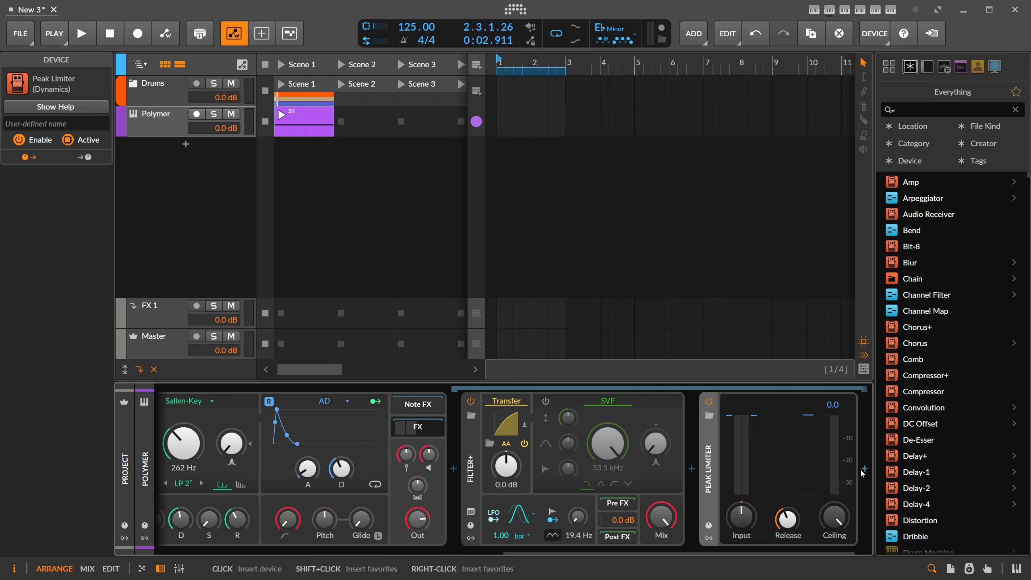
key(space)
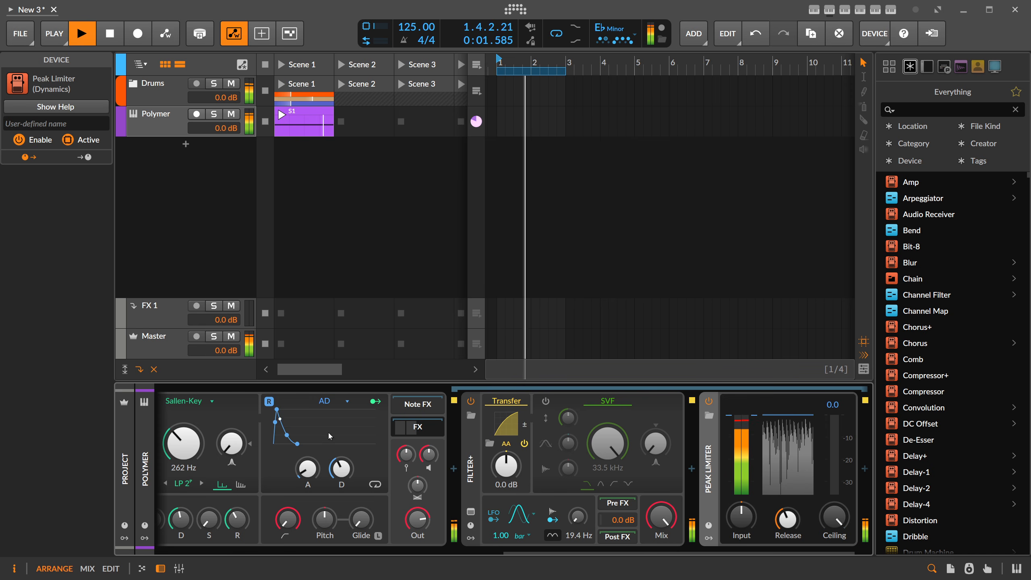
key(space)
drag(545, 552, 461, 552)
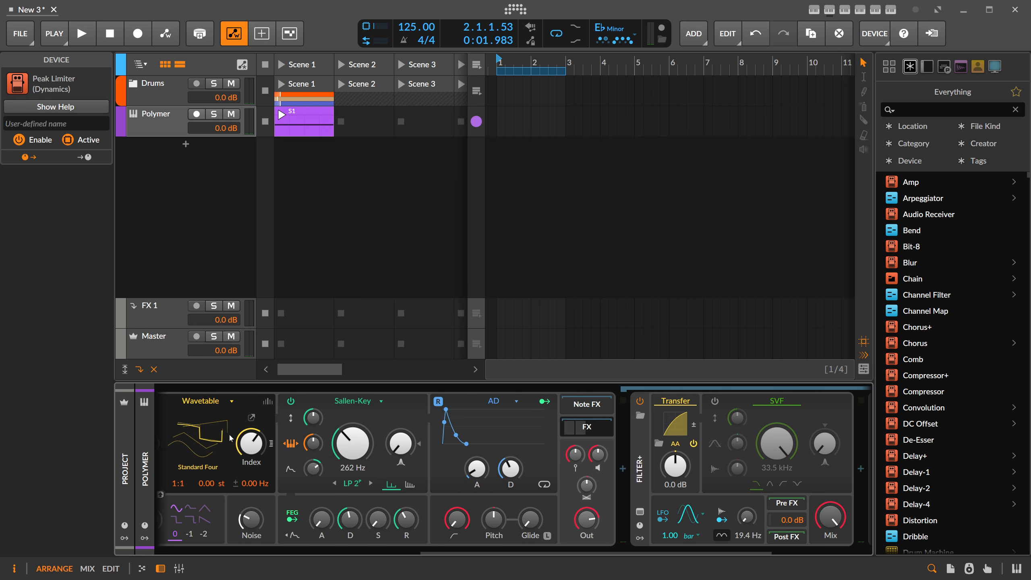
Enable the SVF filter in Filter+ and lower its cutoff to 229 Hz during playback
key(space)
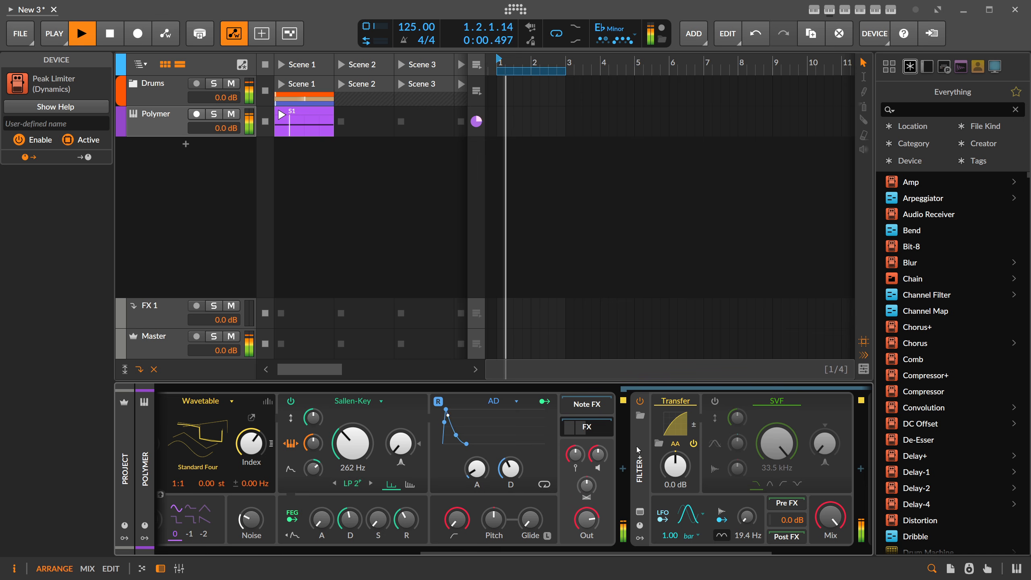
drag(777, 443, 777, 501)
click(716, 402)
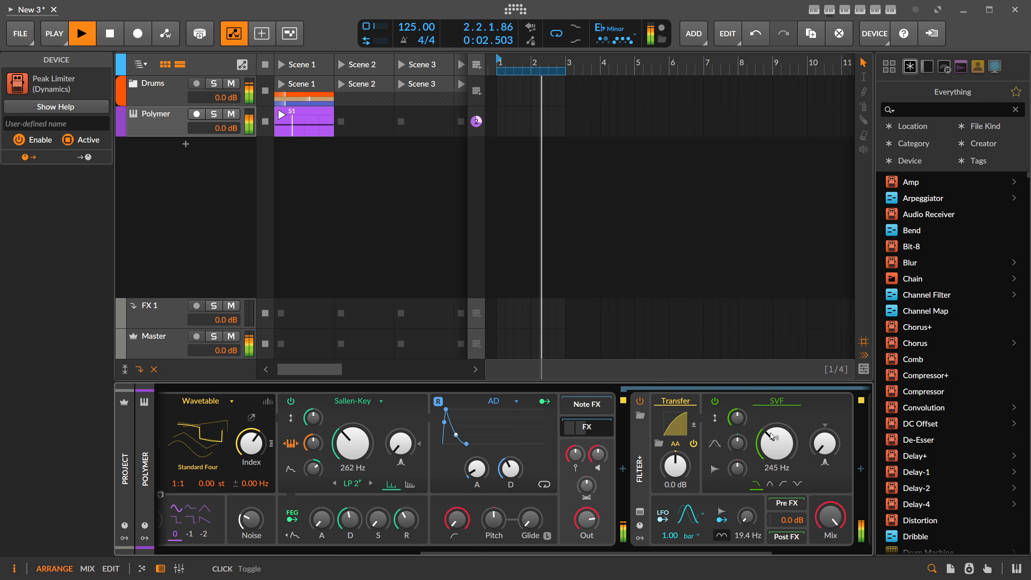
drag(777, 443, 776, 452)
key(space)
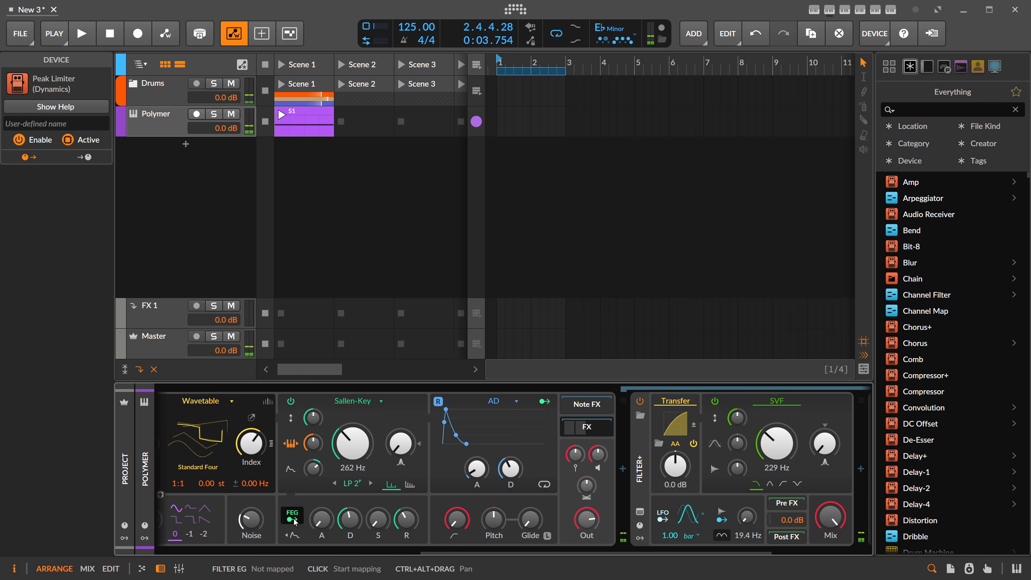
Map Polymer's filter envelope (FEG) to the SVF cutoff of Filter+
click(295, 523)
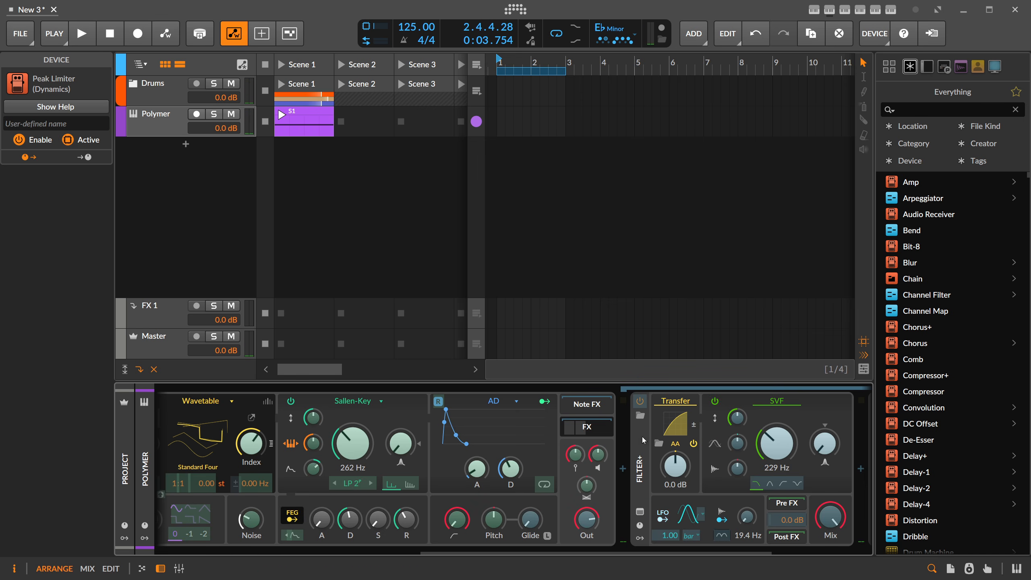
mouse_move(776, 444)
mouse_down()
mouse_move(777, 431)
mouse_move(780, 448)
mouse_up()
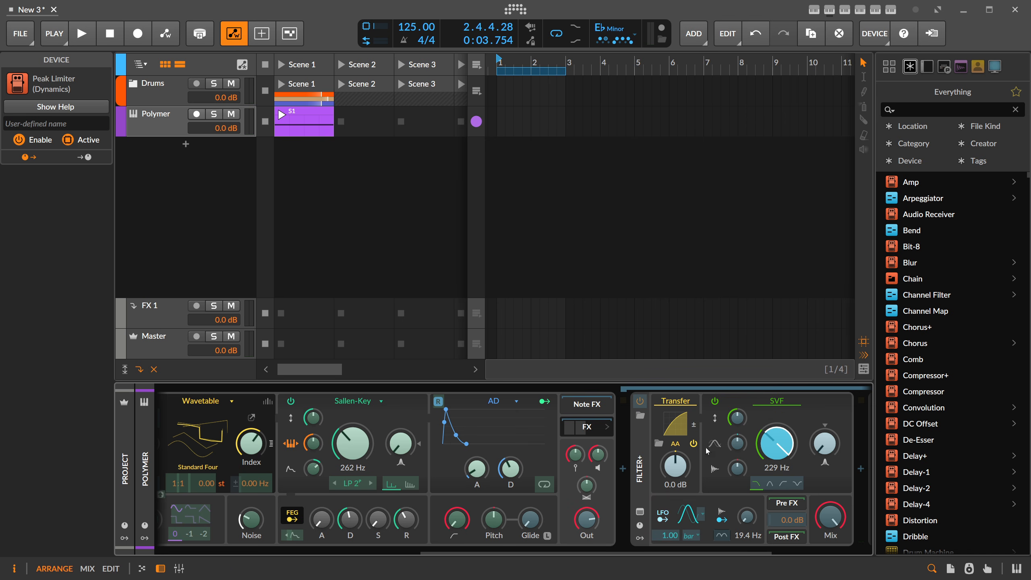
key(space)
Reshape the Filter+ Transfer curve with points close to its start and end, and adjust the FEG modulation of the SVF cutoff
click(676, 425)
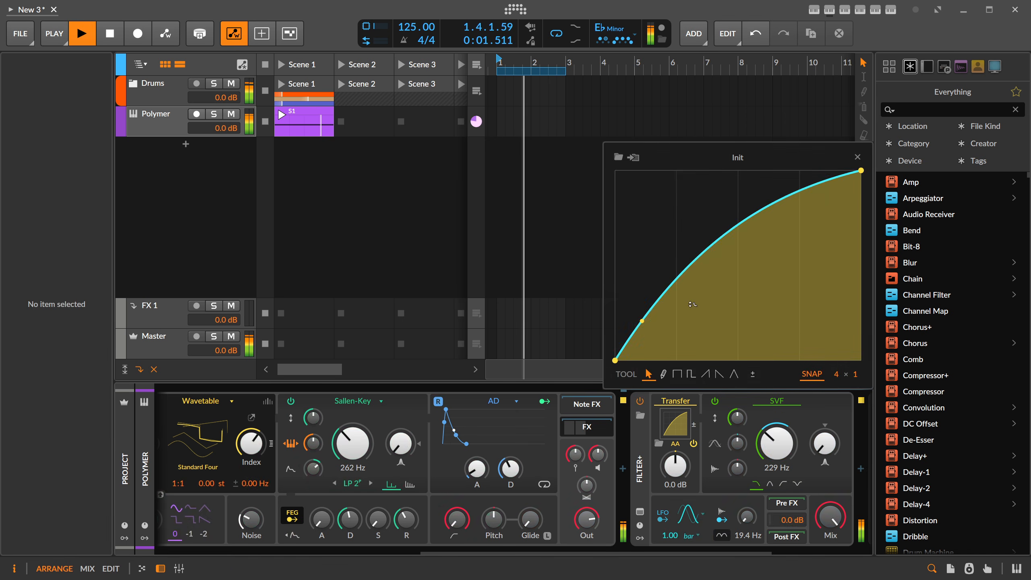
drag(677, 281, 710, 223)
click(628, 333)
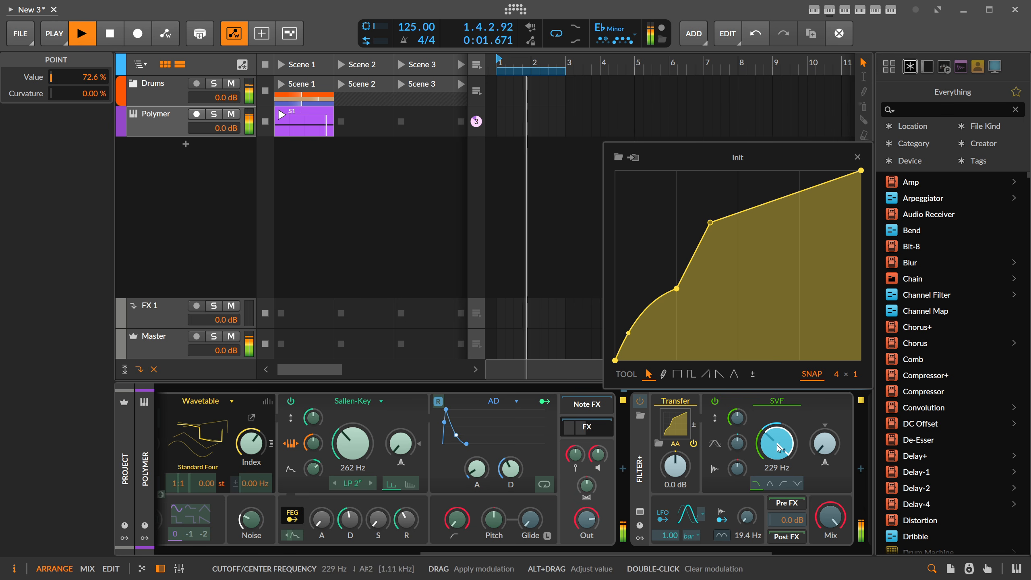
drag(779, 449, 779, 425)
double_click(677, 288)
drag(710, 223, 853, 172)
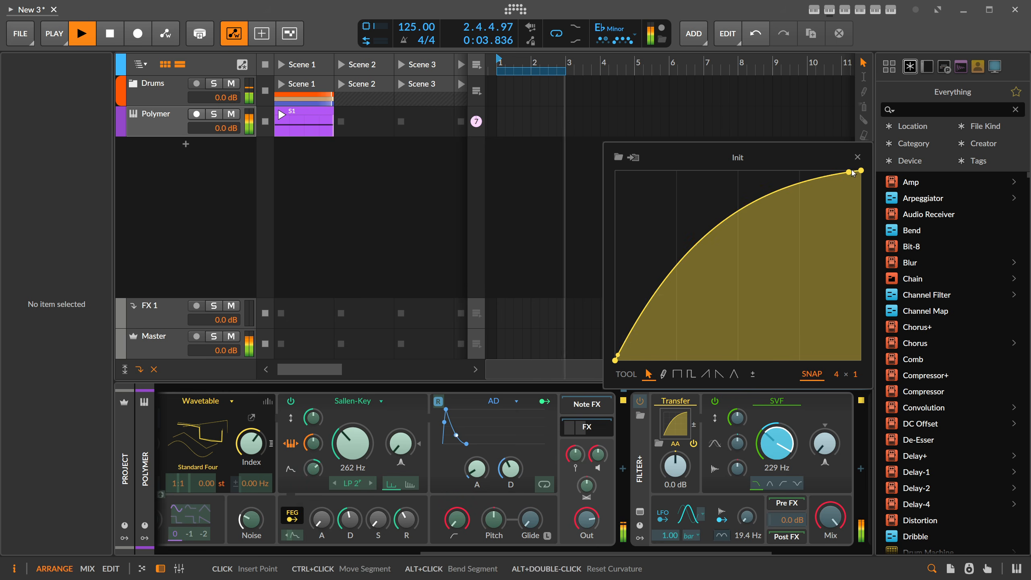
key(Escape)
key(space)
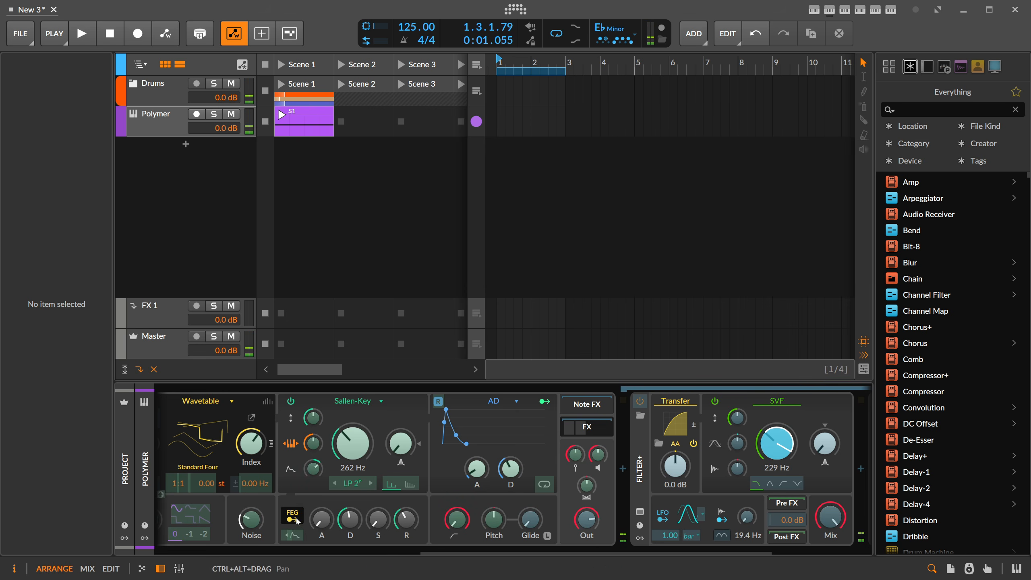
Add an Audio Sidechain modulator to the Polymer device
click(343, 552)
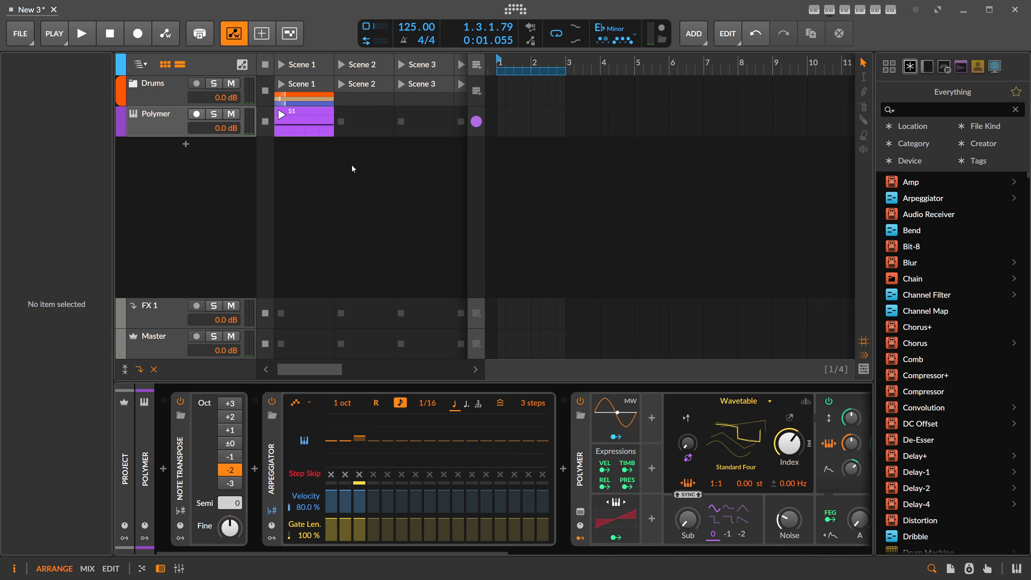
scroll(517, 538, down, 5)
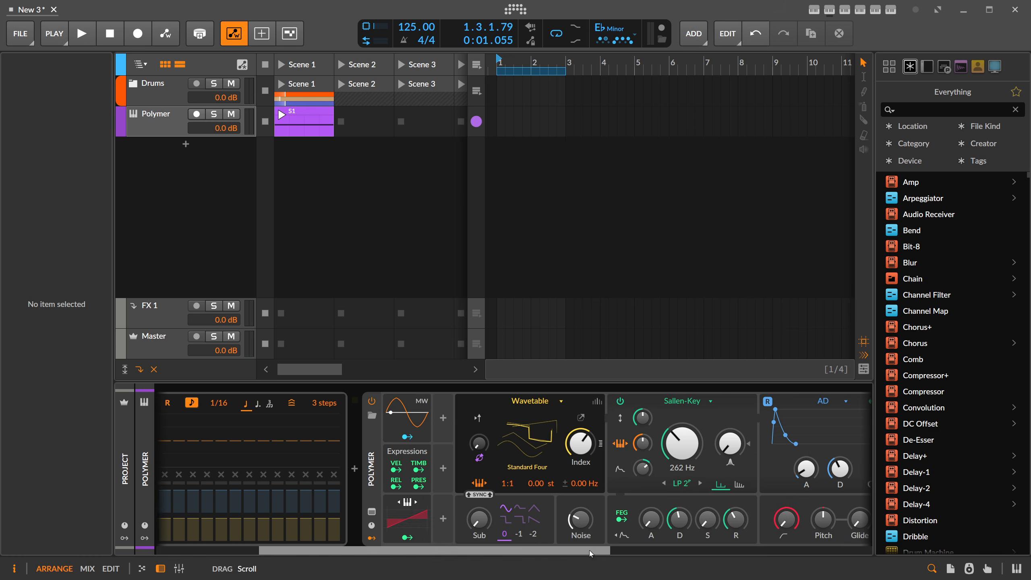
click(459, 423)
text(auzdi)
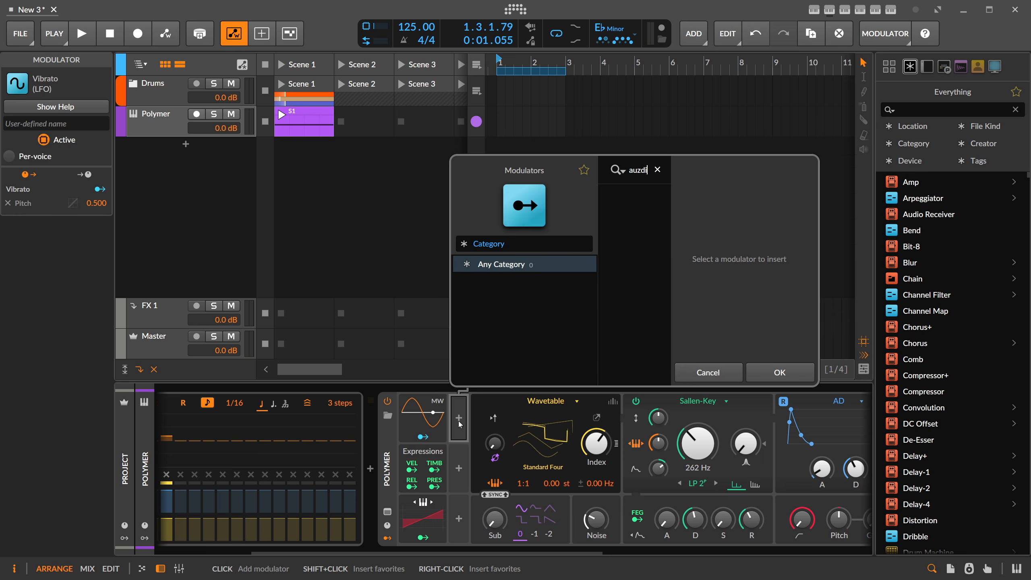
key(BackSpace)
key(BackSpace)
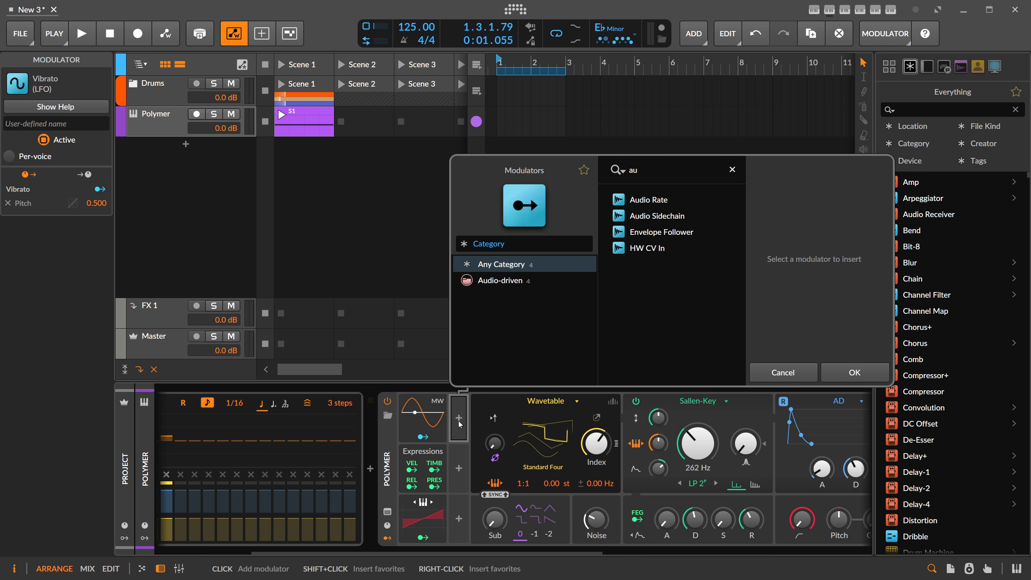
click(657, 216)
key(Return)
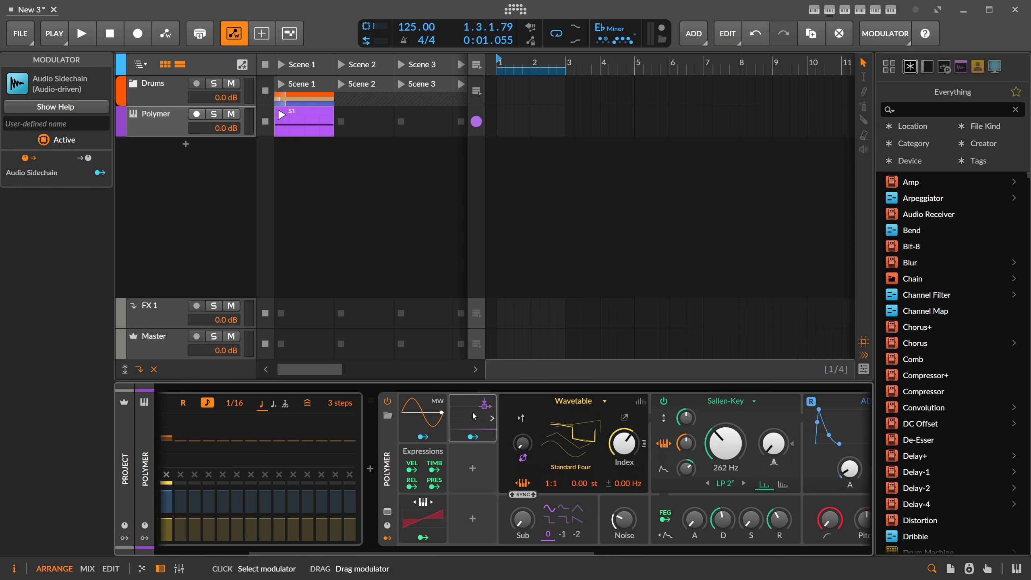
Set the Audio Sidechain's source to the post output of the v0 Kick track in Drums
click(567, 418)
mouse_move(547, 469)
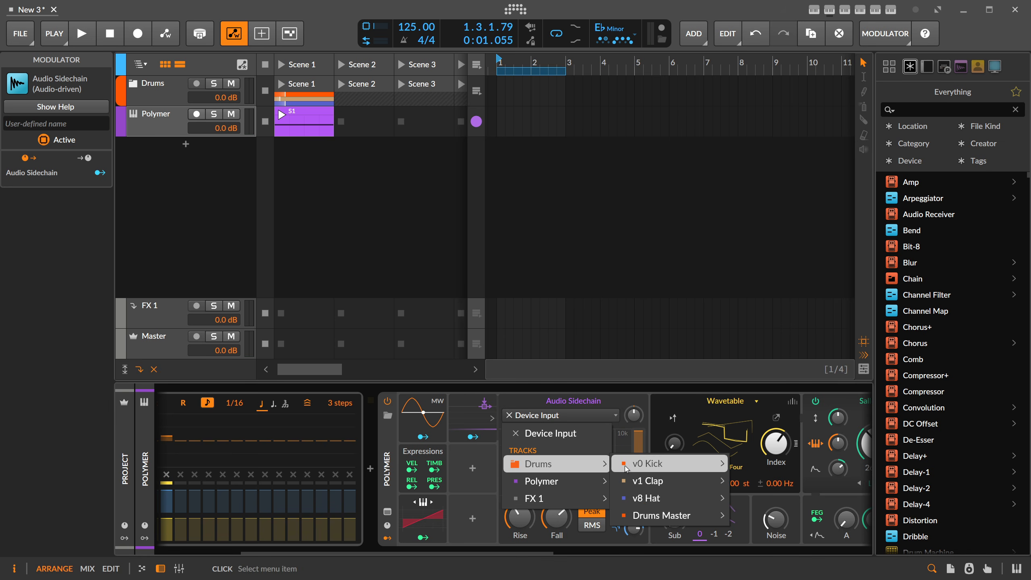
mouse_move(633, 470)
click(768, 483)
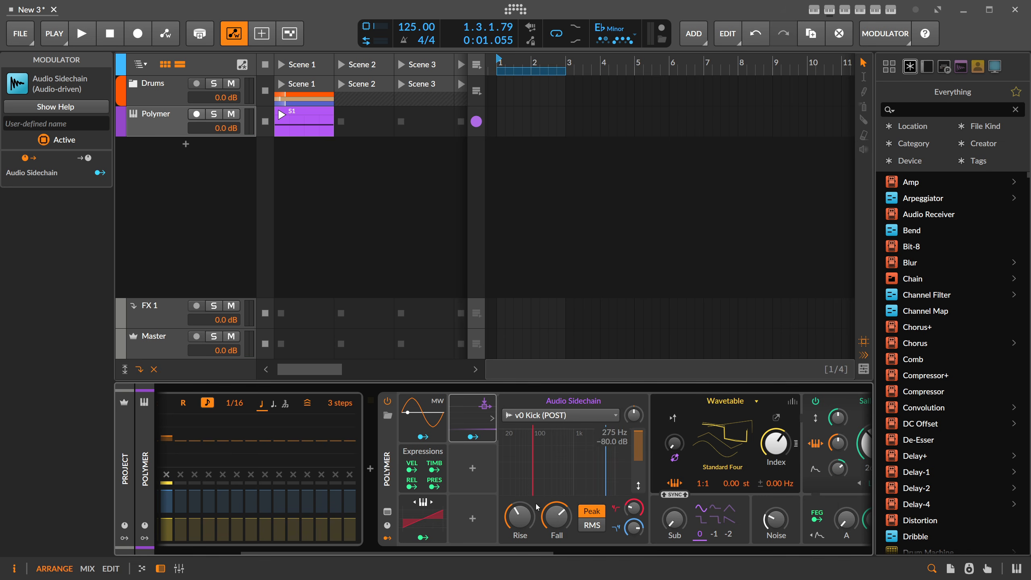
Narrow the Audio Sidechain's frequency band around the kick by moving its low and high cutoffs during playback
scroll(471, 546, down, 4)
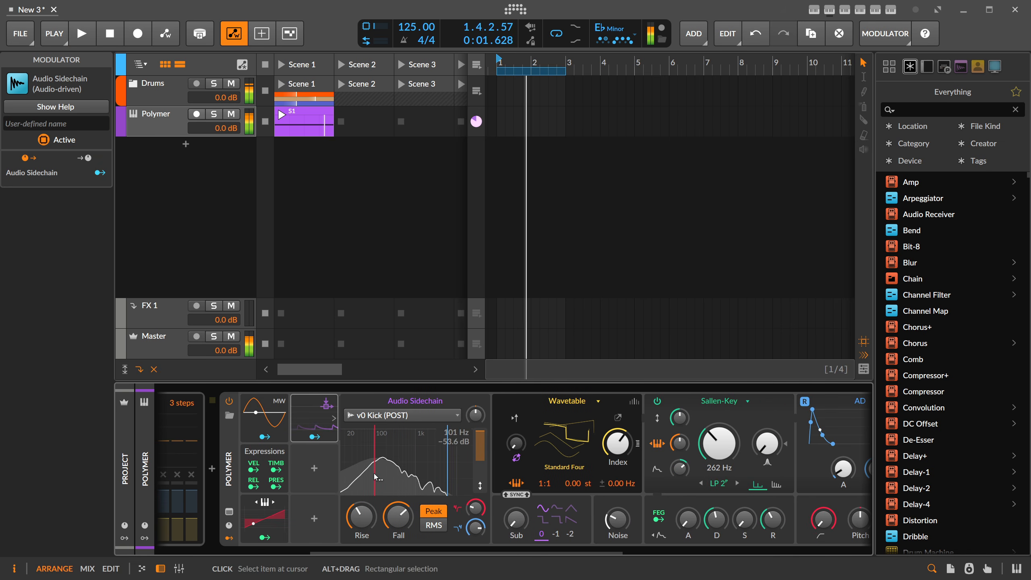
drag(374, 473, 381, 478)
drag(442, 475, 414, 477)
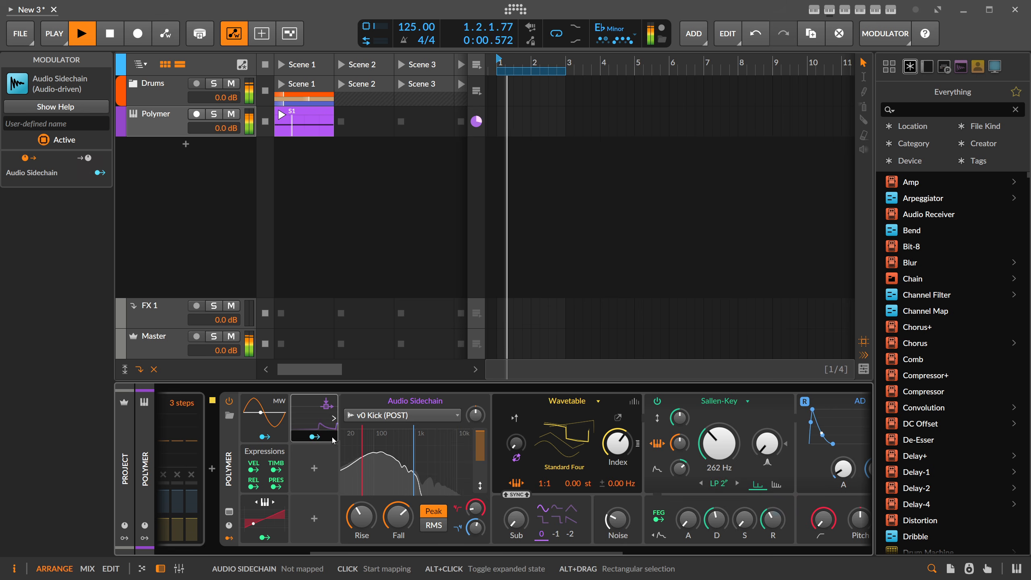
Map the Audio Sidechain to Polymer's Out level with a modulation amount of -0.99
scroll(472, 552, down, 5)
scroll(471, 552, down, 4)
drag(616, 520, 617, 533)
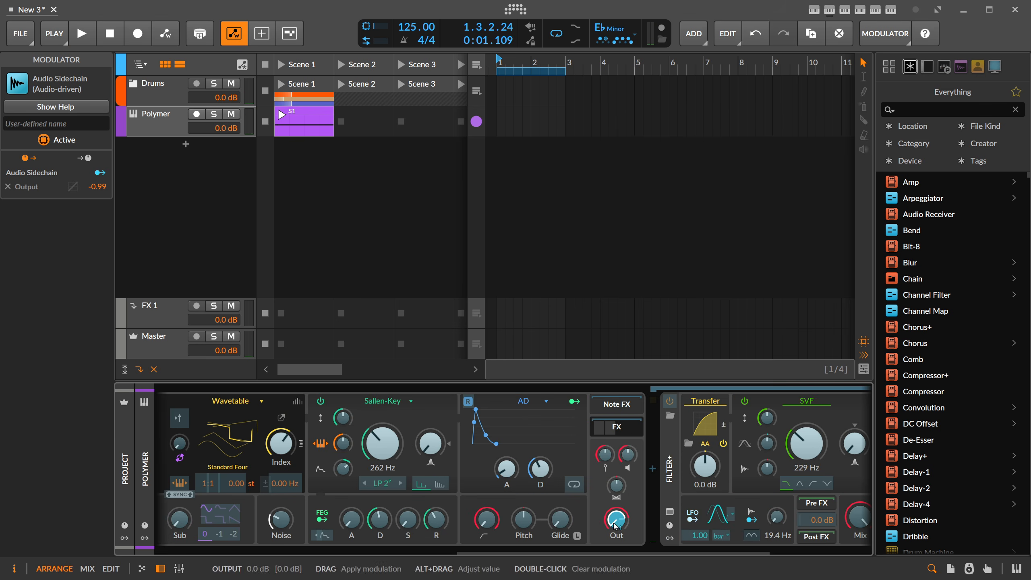
click(100, 173)
Shorten the Audio Sidechain's Rise and Fall times and raise its input gain during playback
scroll(430, 484, up, 6)
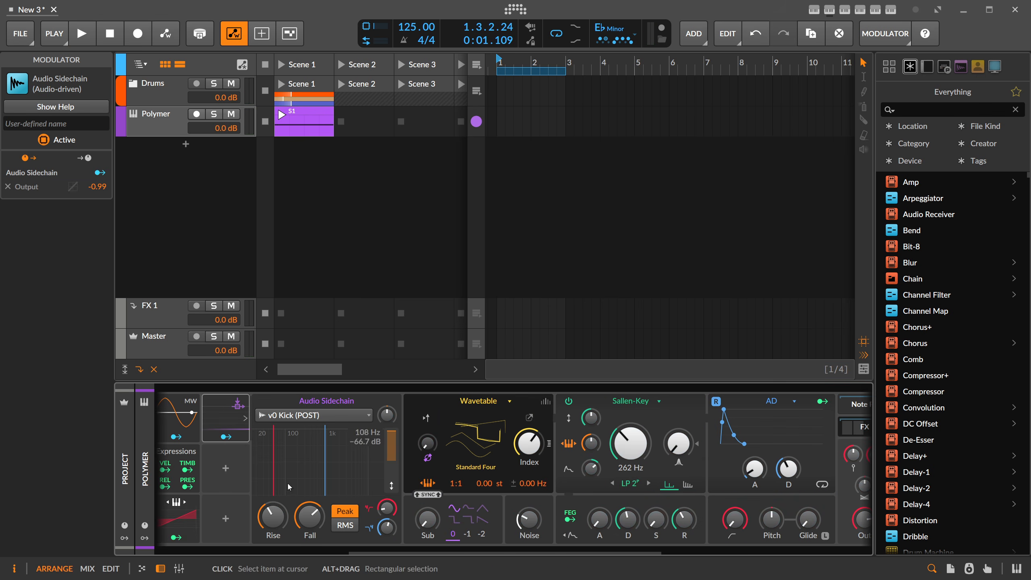
key(space)
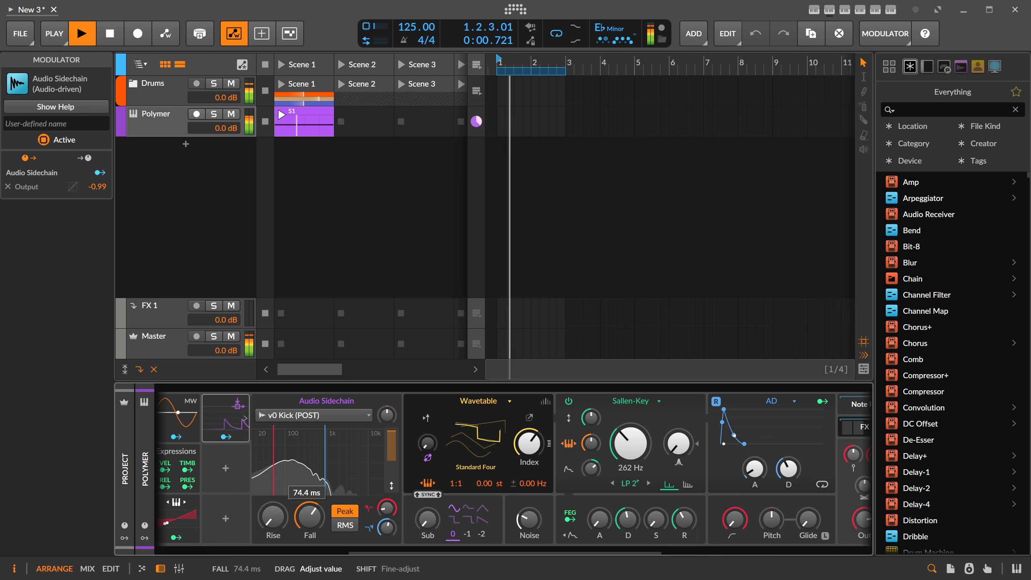
drag(390, 424, 390, 401)
drag(309, 517, 310, 521)
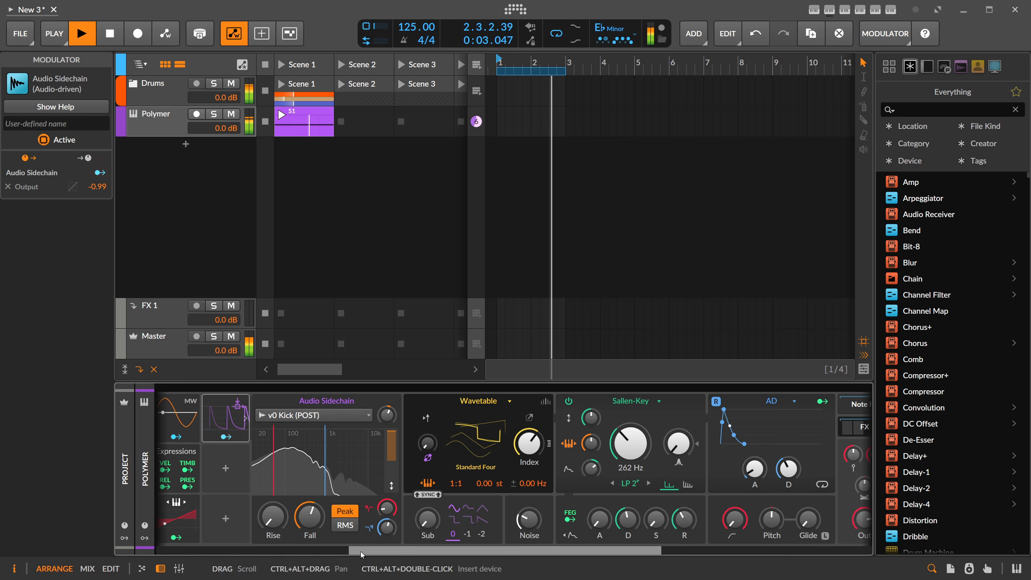
Raise Polymer's wavetable Index, adjust the cutoff modulation amount to about 49.7 st, and stop playback
drag(422, 552, 441, 552)
drag(487, 443, 487, 417)
drag(549, 443, 548, 431)
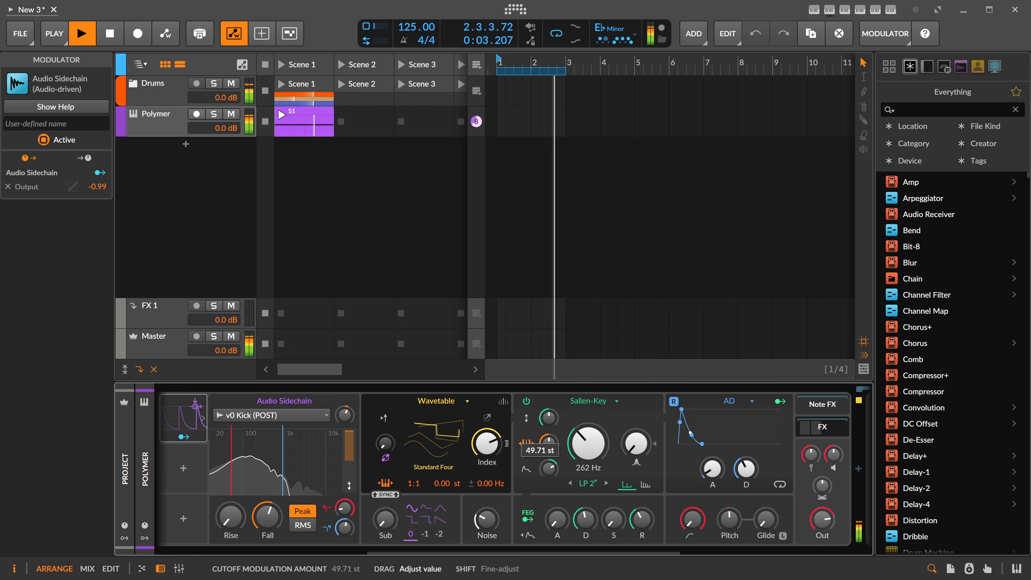
key(space)
drag(467, 553, 286, 555)
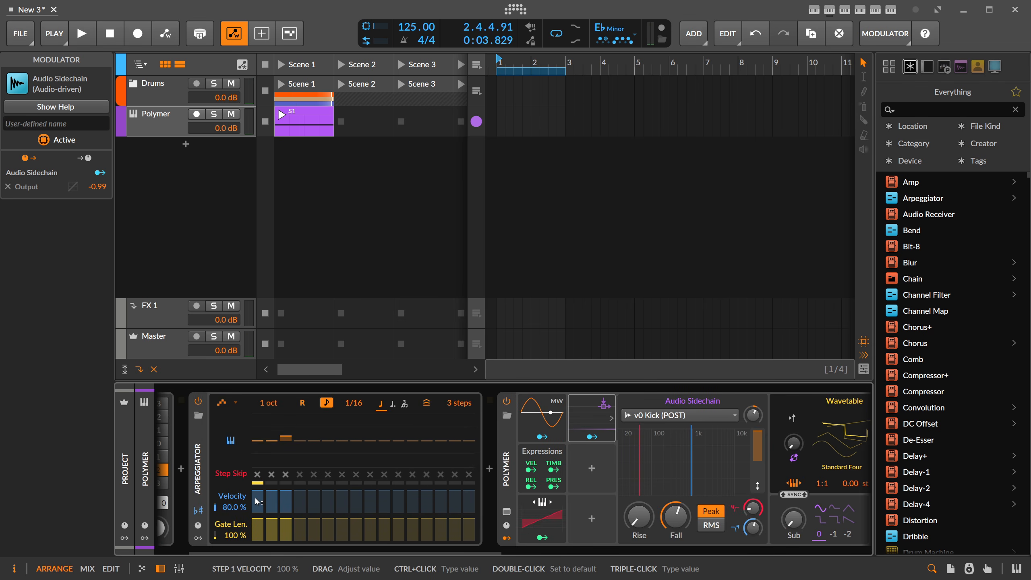
Lower the velocities of the Arpeggiator's first and third steps and audition the bass with the drums
drag(255, 498, 258, 511)
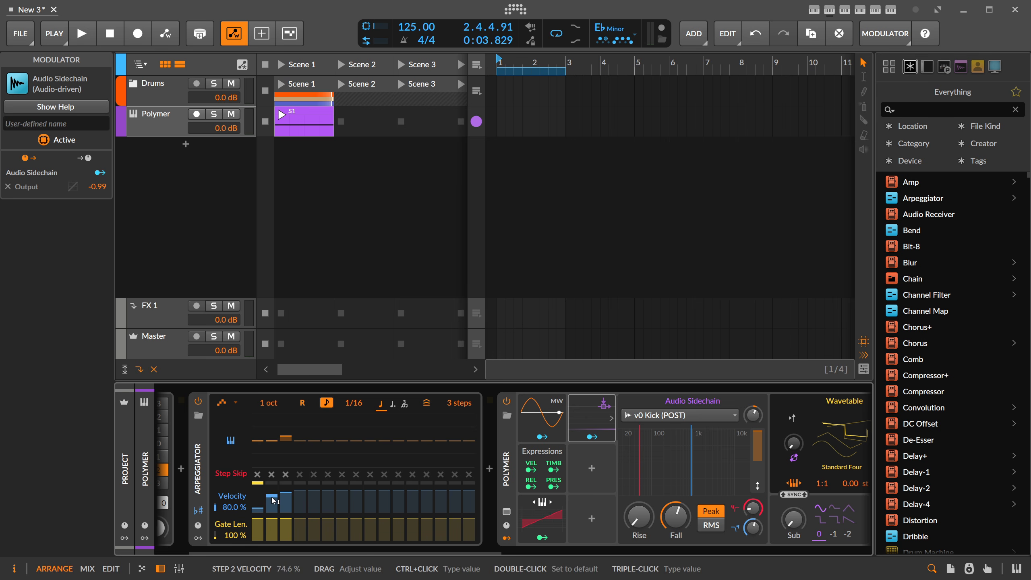
drag(273, 500, 258, 512)
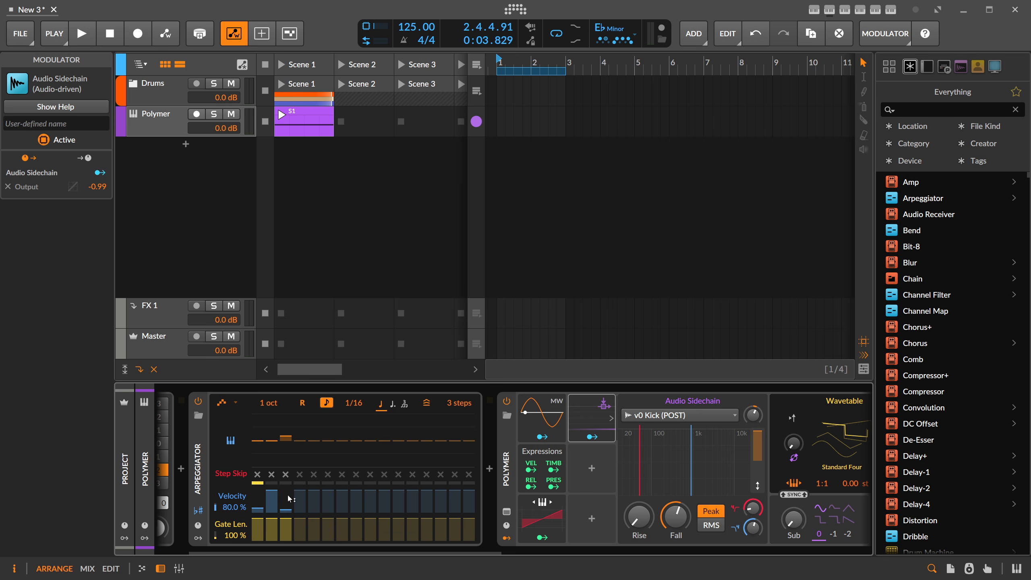
drag(280, 551, 521, 549)
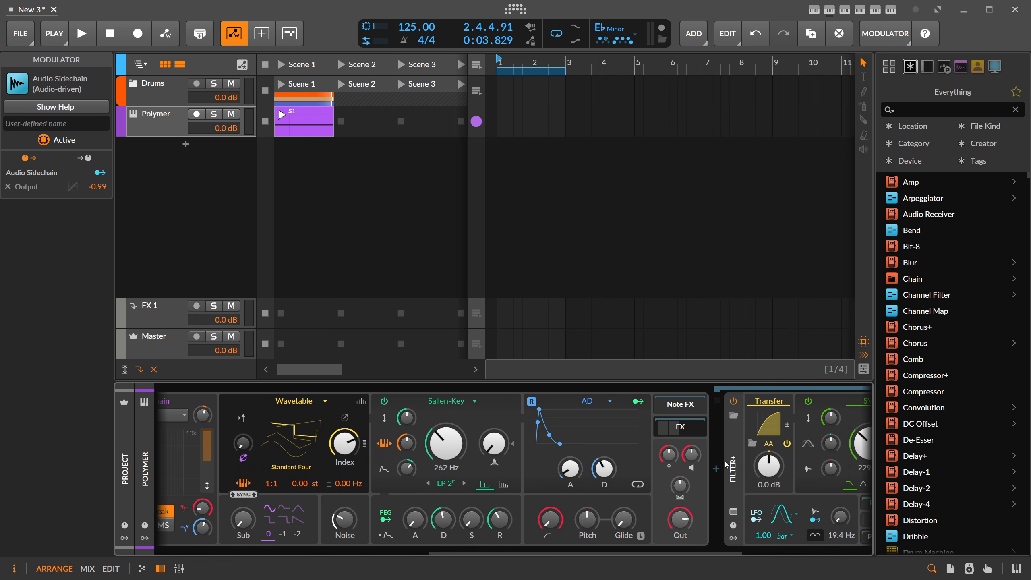
double_click(668, 459)
key(space)
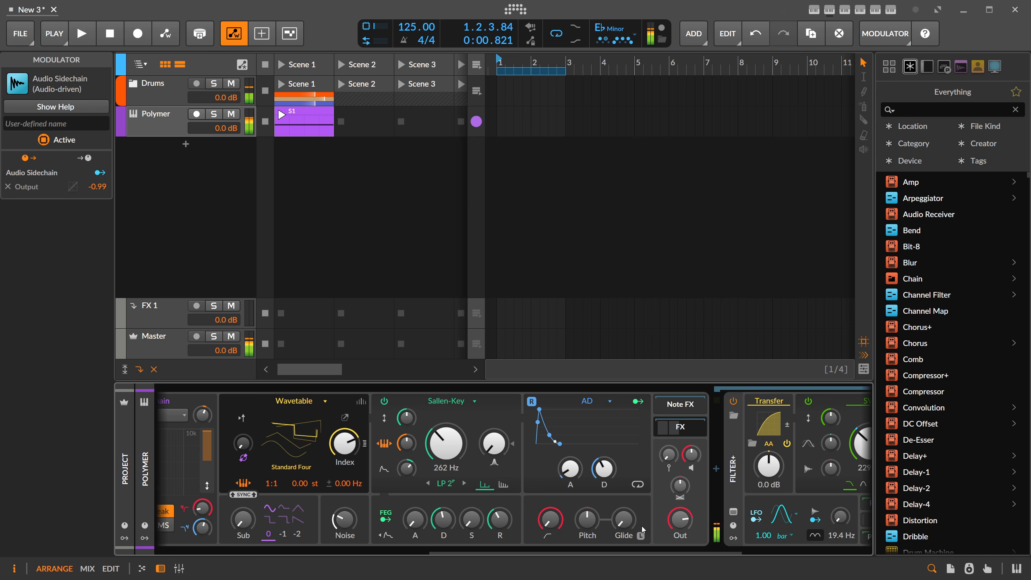
Map Polymer's Velocity expression to the filter cutoff with a modulation amount of 39.14, and play the groove
drag(642, 550, 549, 554)
click(218, 442)
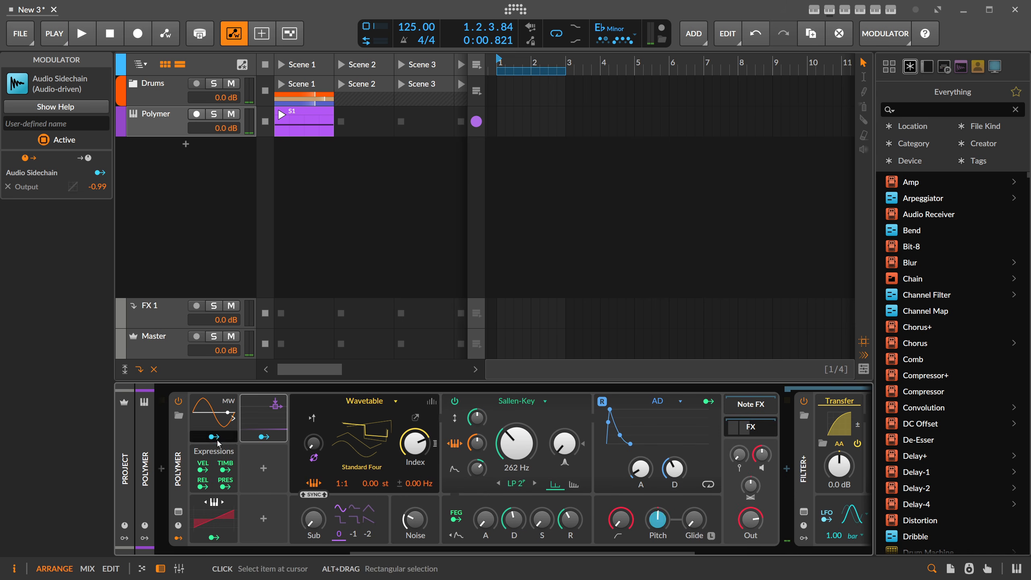
click(198, 469)
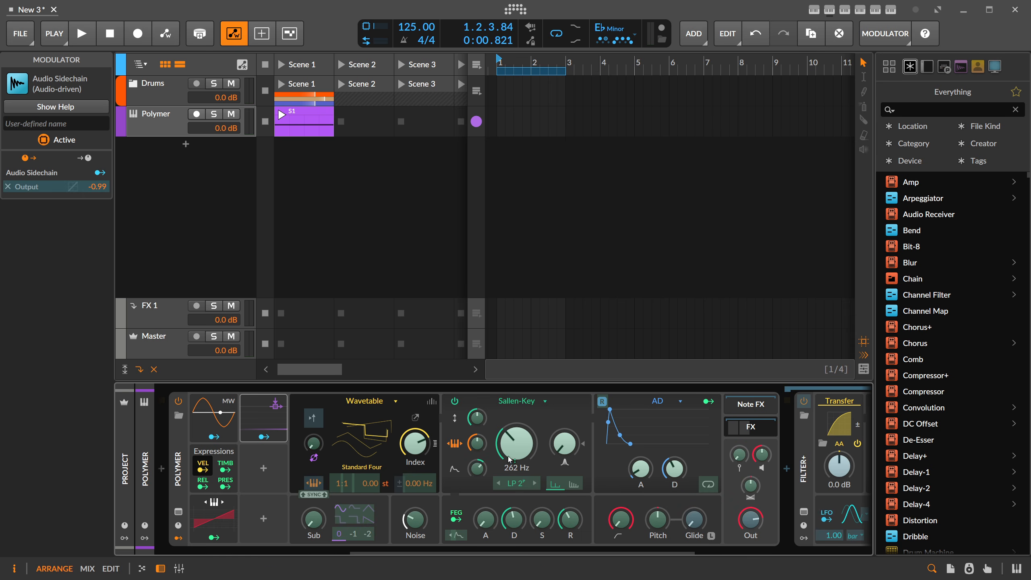
drag(495, 460, 494, 447)
key(space)
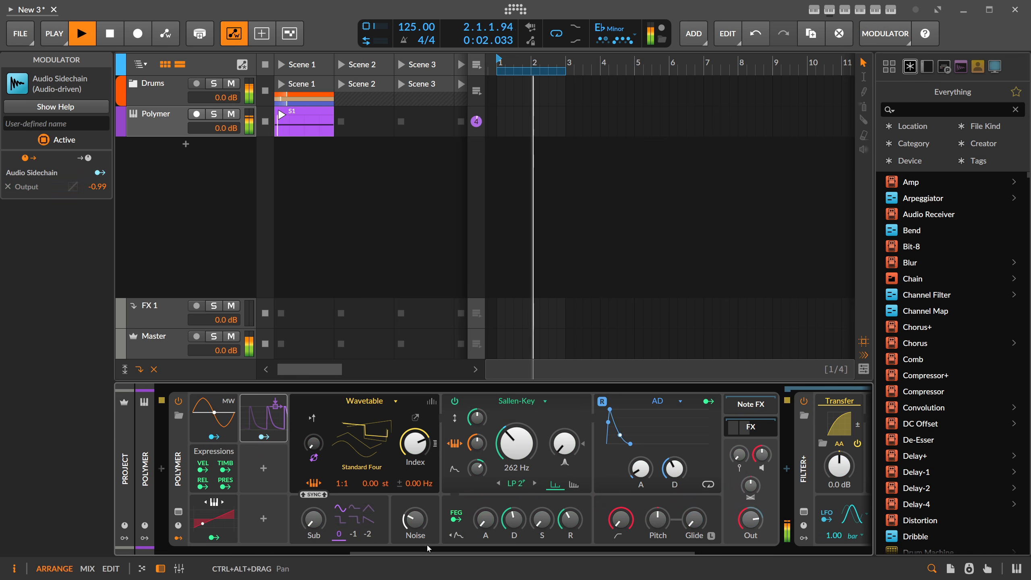
Reduce the velocities of the Arpeggiator's first and third steps to nearly zero, set the second to about 93%, and audition the groove
scroll(427, 543, left, 5)
key(space)
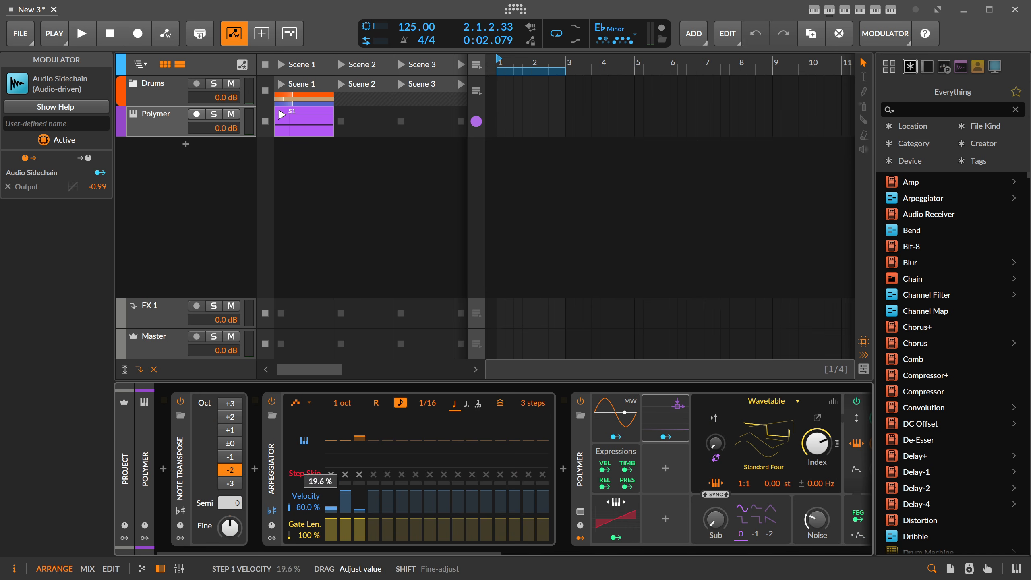
drag(352, 505, 351, 505)
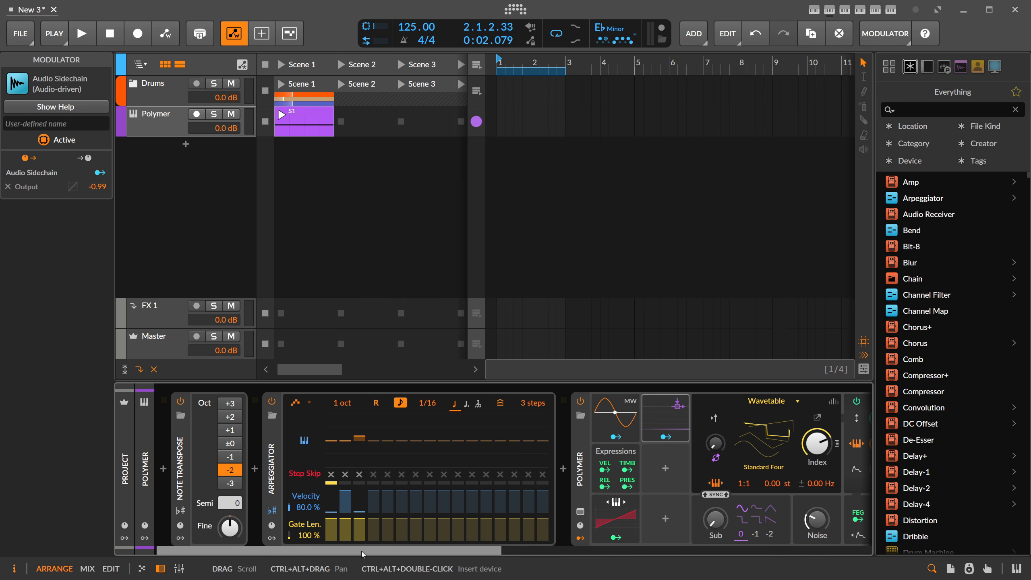
key(space)
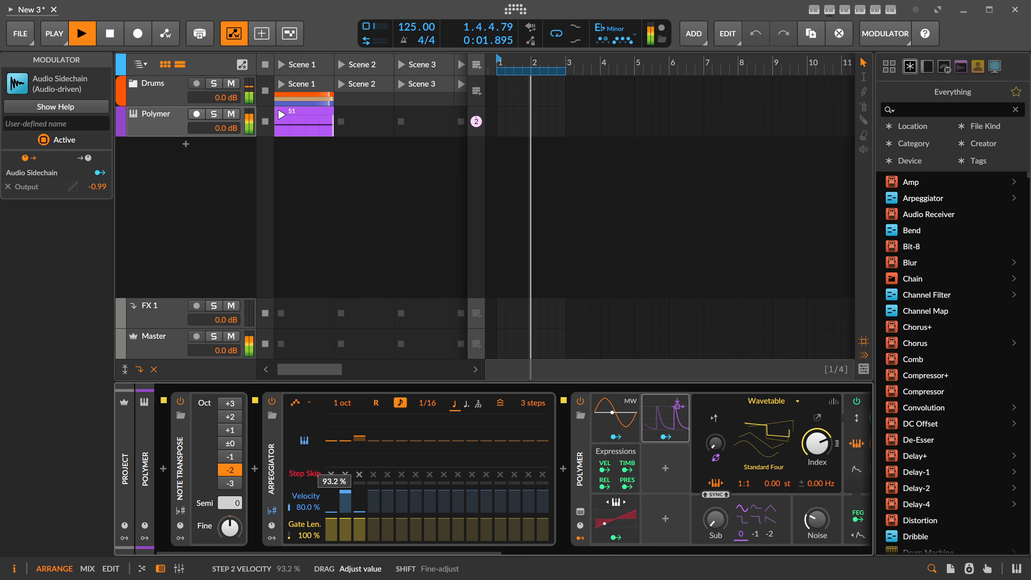
mouse_move(350, 553)
mouse_down()
mouse_move(518, 556)
mouse_move(366, 557)
mouse_up()
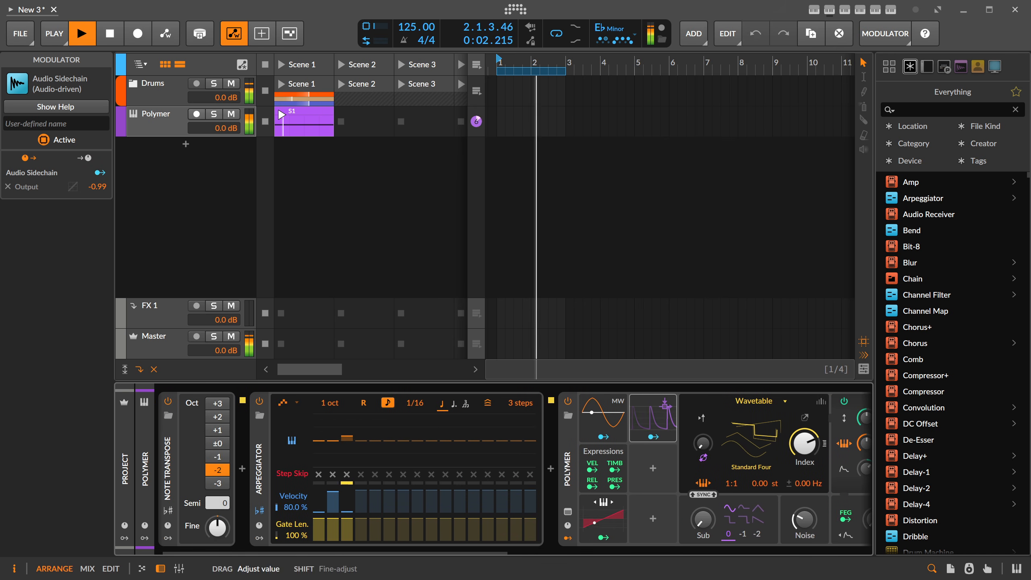
drag(359, 549, 341, 548)
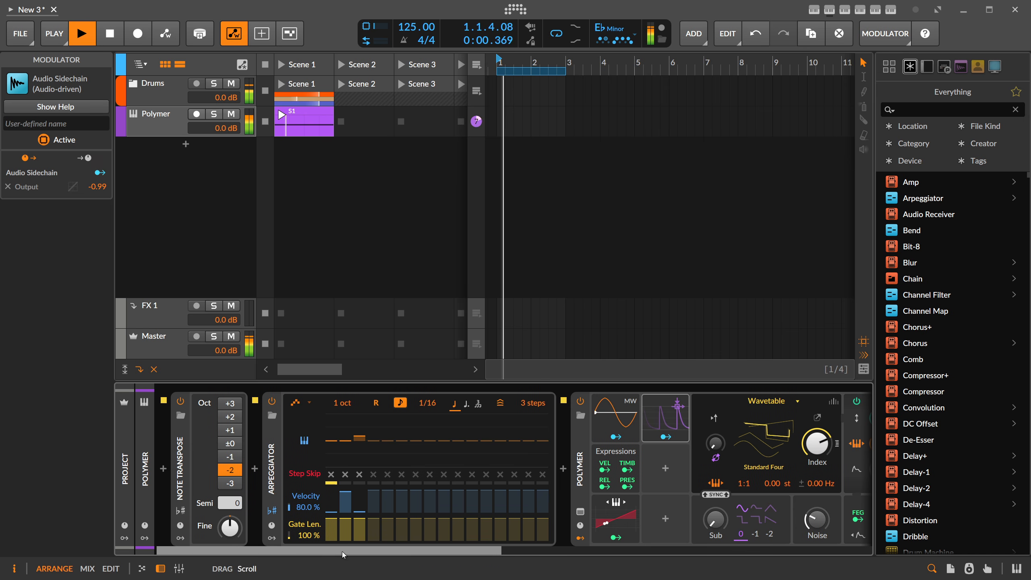
key(space)
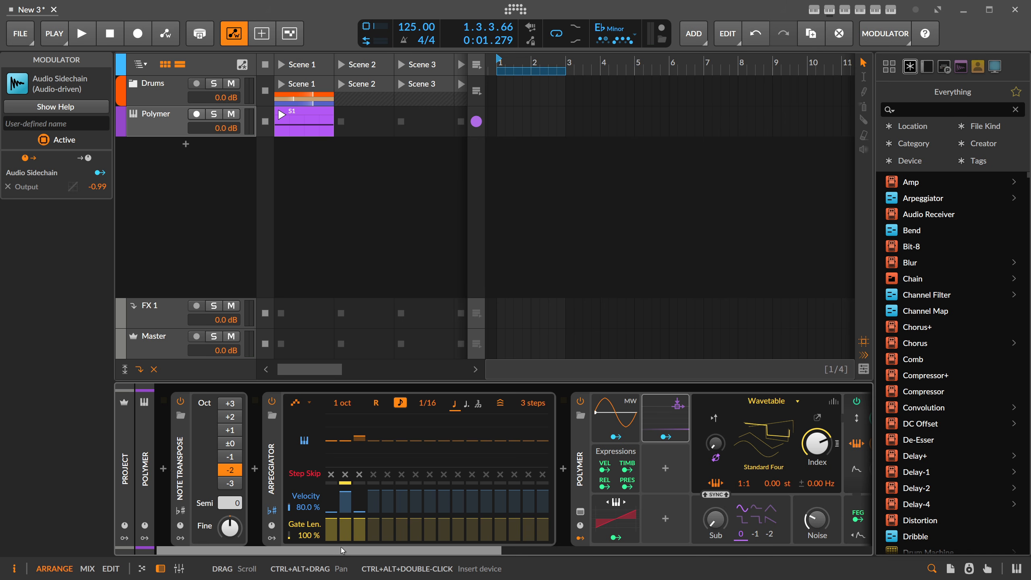
Insert a second Arpeggiator between the existing one and Polymer, and audition the result
click(279, 468)
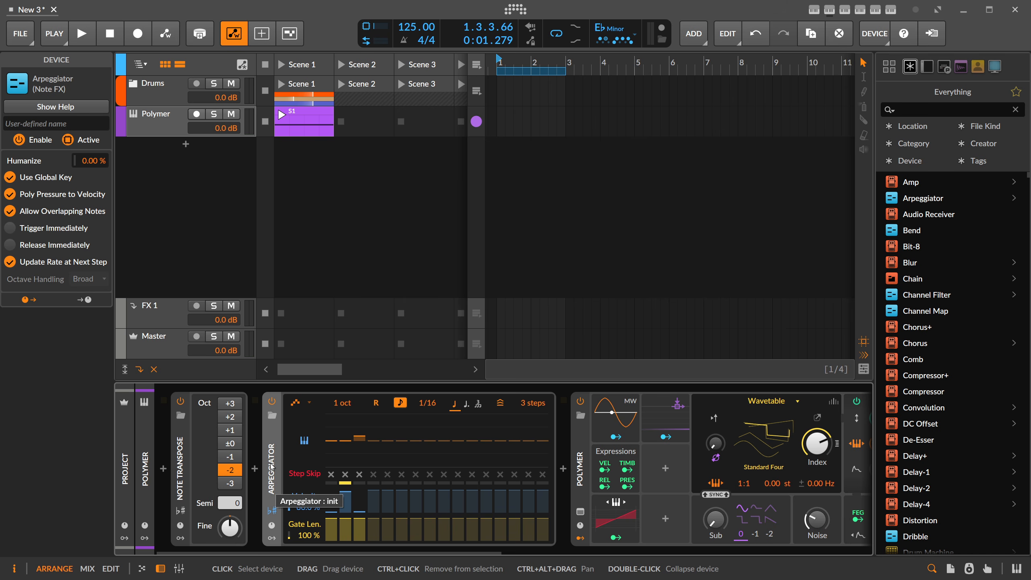
click(563, 469)
text(arp)
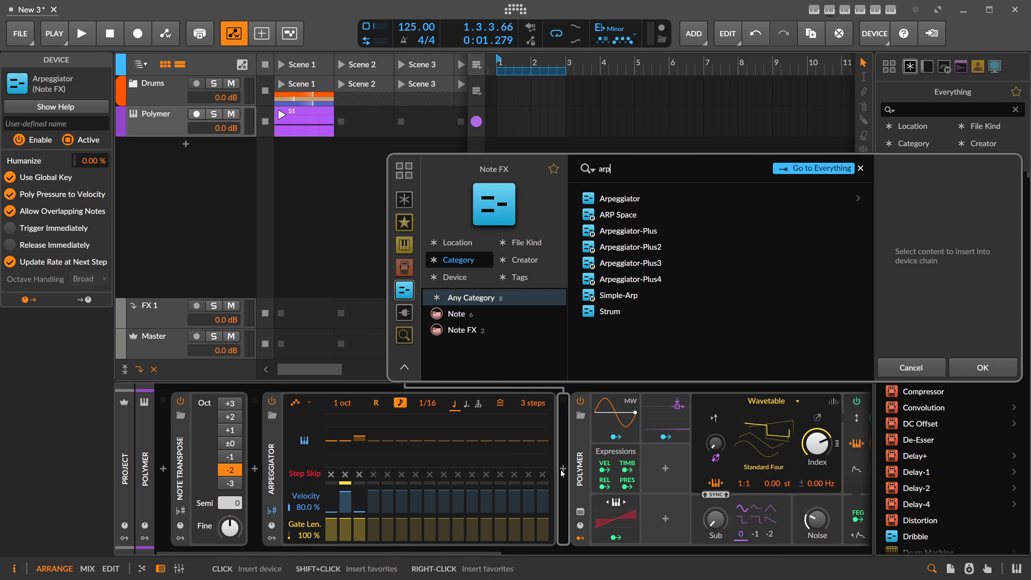
key(Down)
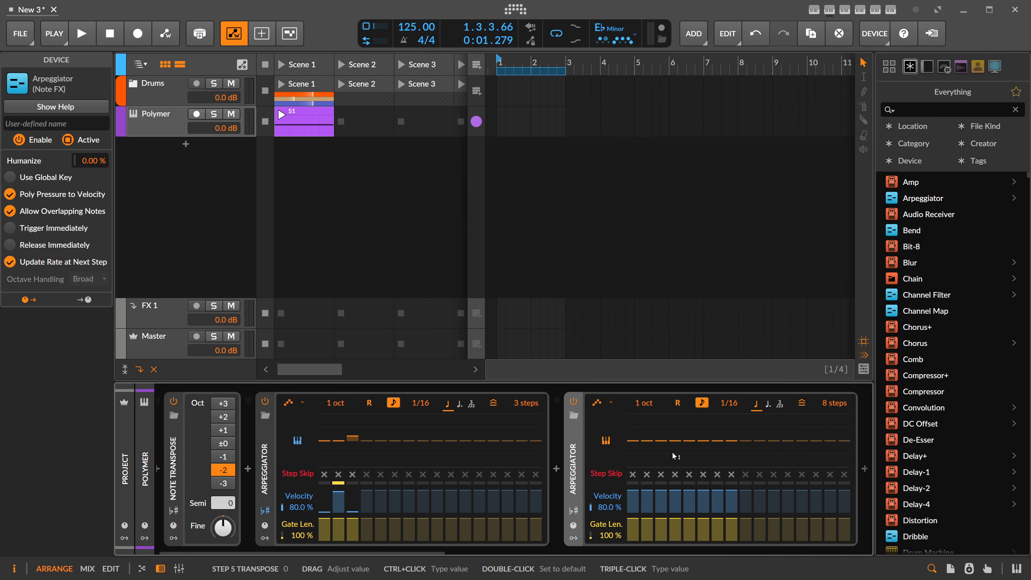
key(space)
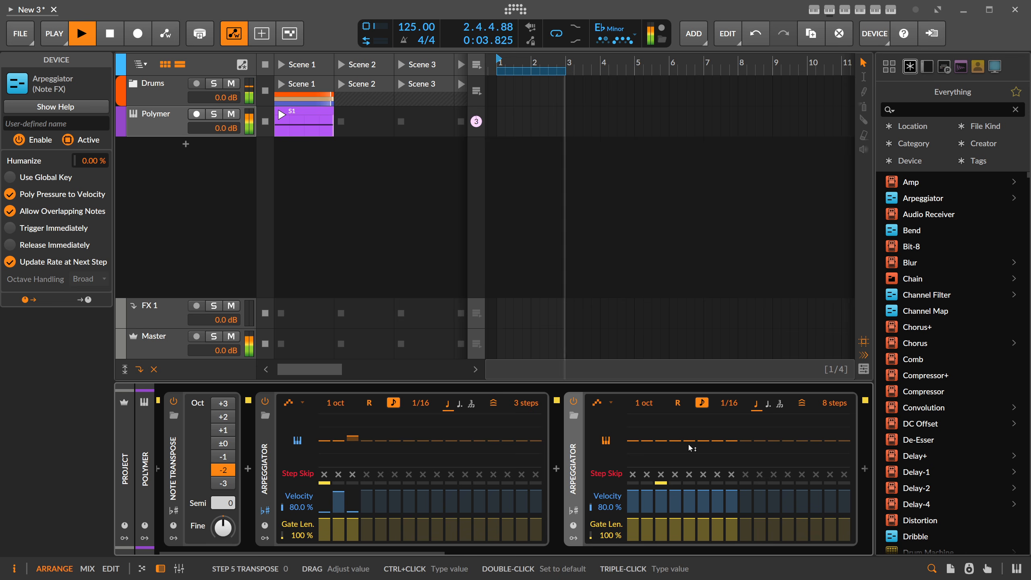
key(space)
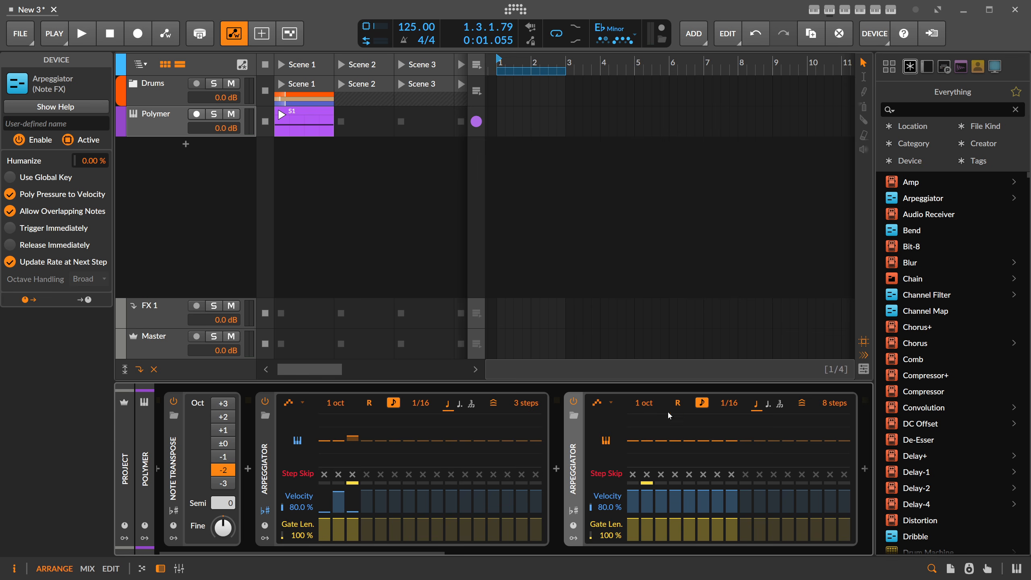
Check the second Arpeggiator's rate and pattern options, then delete that device
click(727, 404)
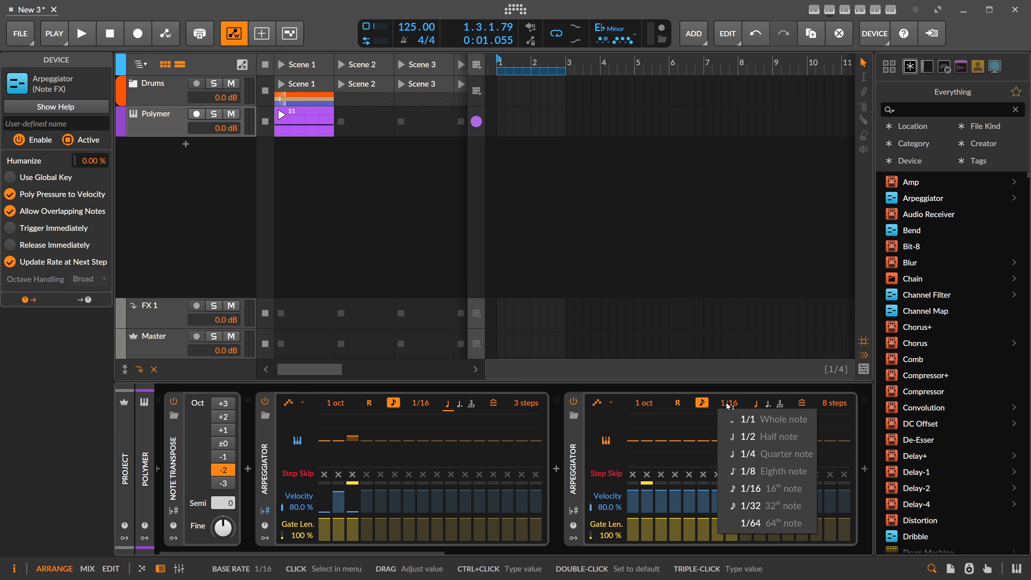
click(727, 404)
click(612, 407)
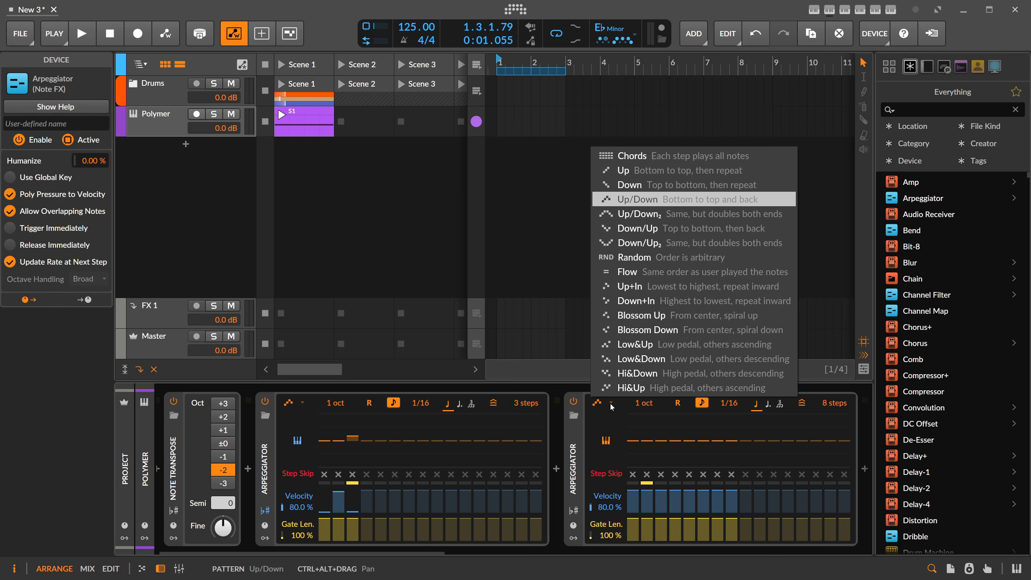
click(574, 459)
key(Delete)
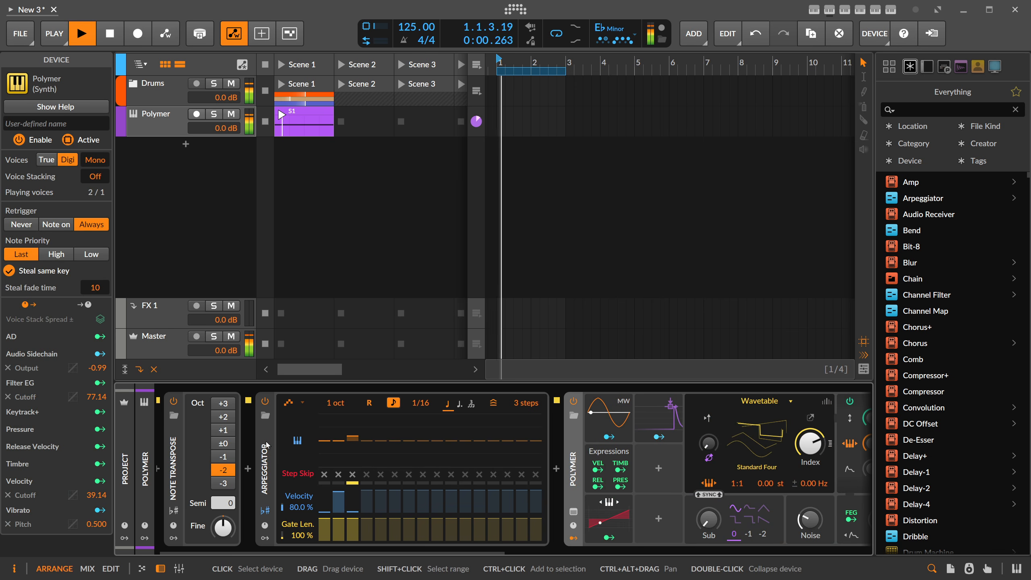
Rename the Polymer track as Bass
click(154, 124)
key(ctrl+r)
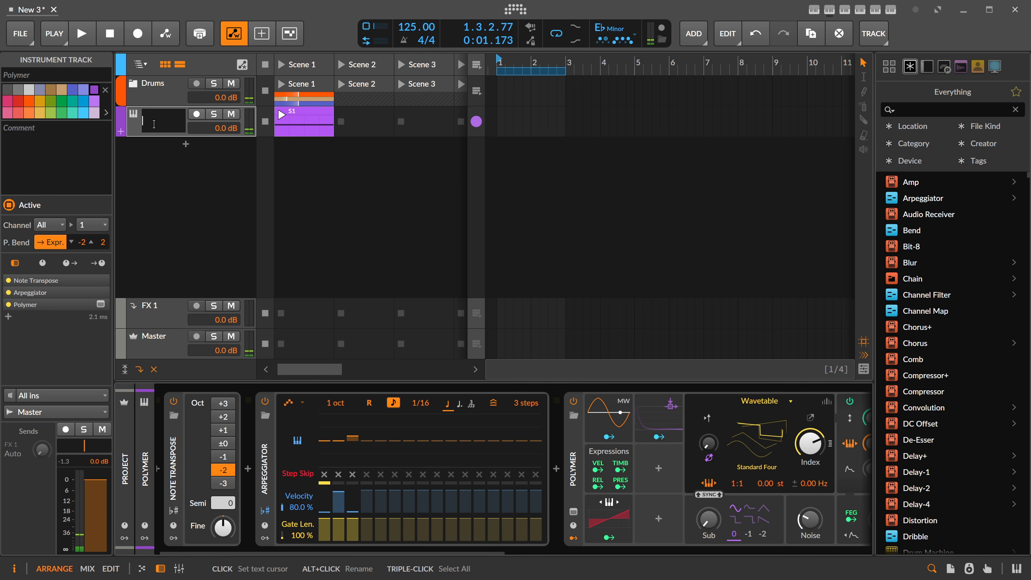
text(Bass)
key(Return)
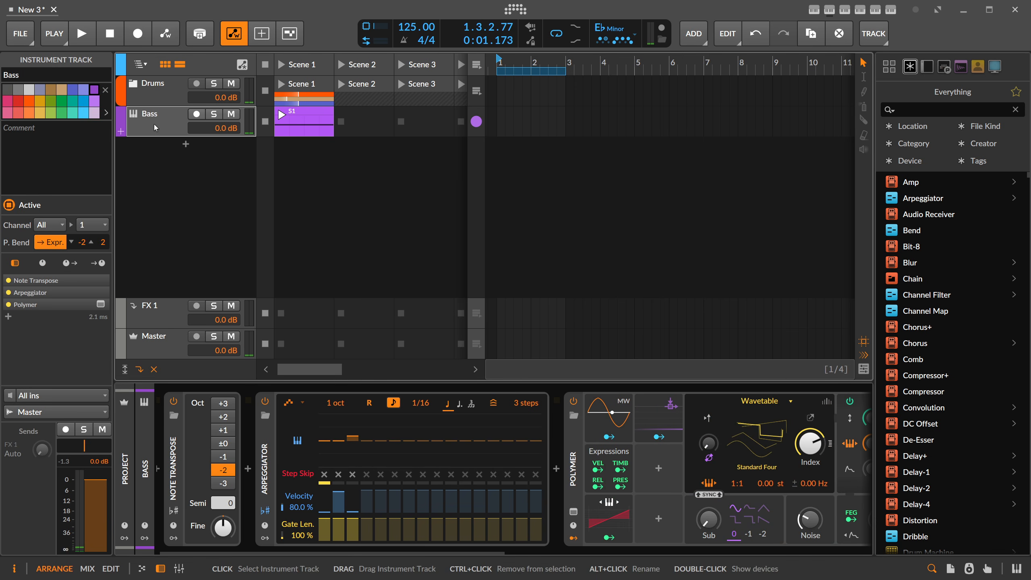
Add a new instrument track below Bass with Polymer as its instrument
click(186, 144)
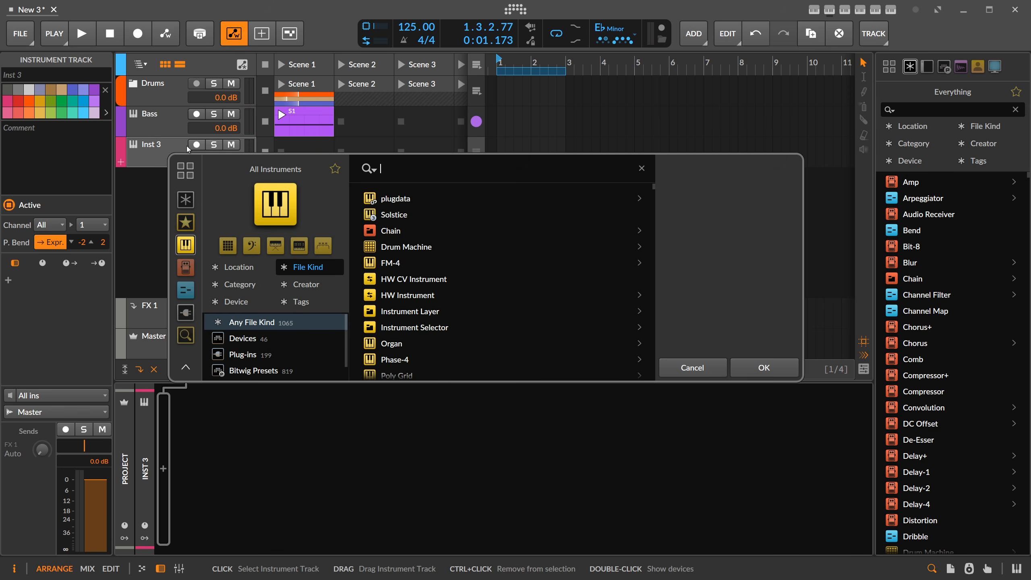
text(Melody)
key(BackSpace)
text(polymer)
key(Down)
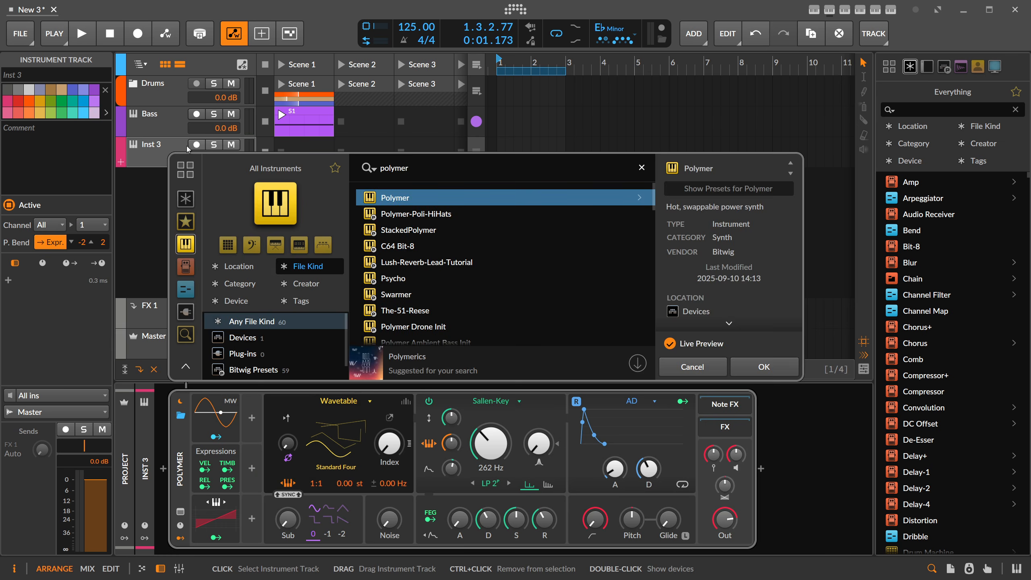
key(Return)
Rename the new track as Melody and copy the Bass clip into its Scene 1 slot
double_click(163, 146)
text(Mel)
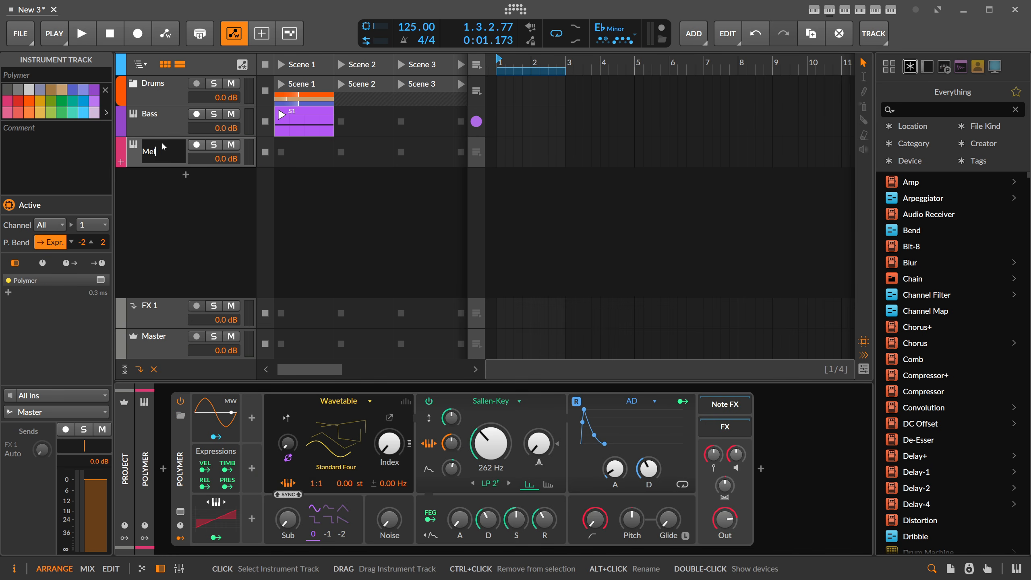
text(ody)
key(Return)
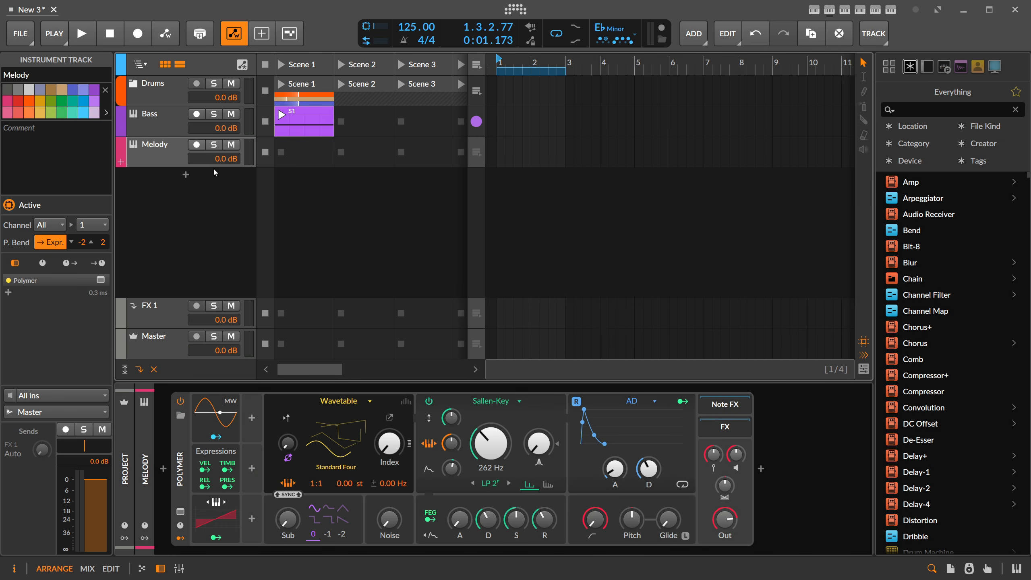
click(302, 122)
drag(303, 122, 305, 153)
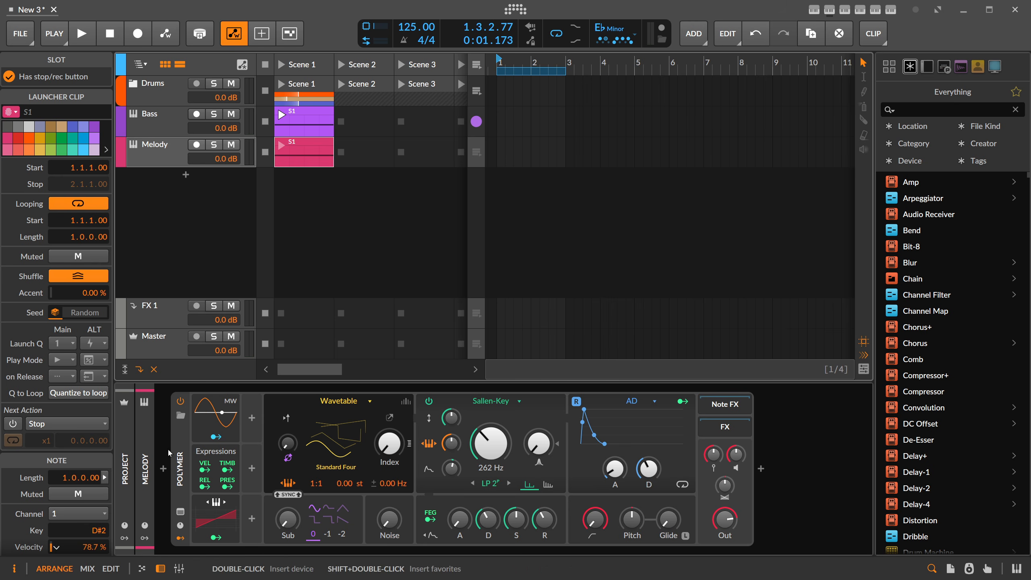
Insert a Note Transpose before the Melody track's Polymer and set its octave to -1, comparing with the Bass track's transposition
click(163, 469)
text(trans)
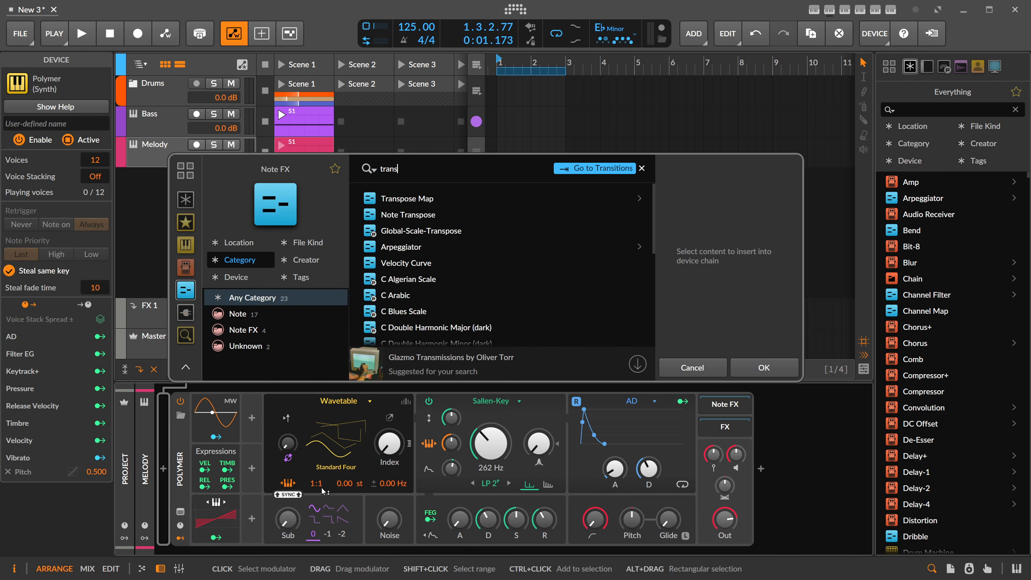
double_click(409, 223)
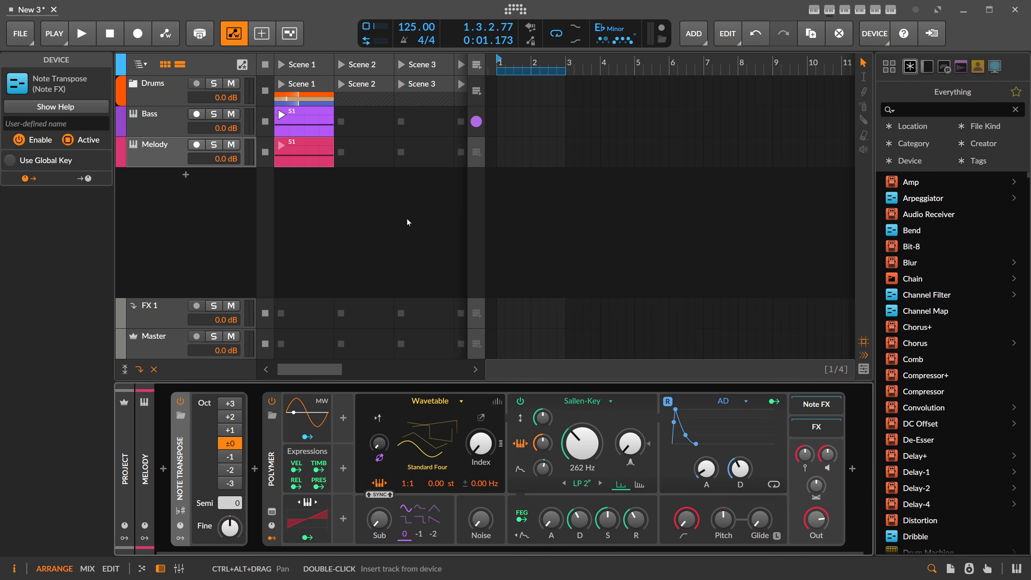
click(169, 125)
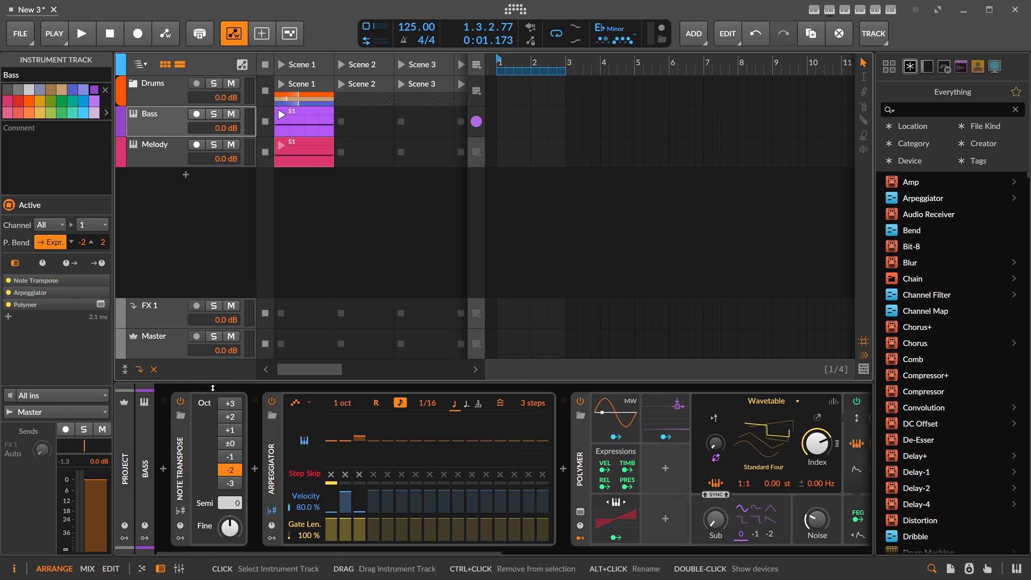
click(171, 156)
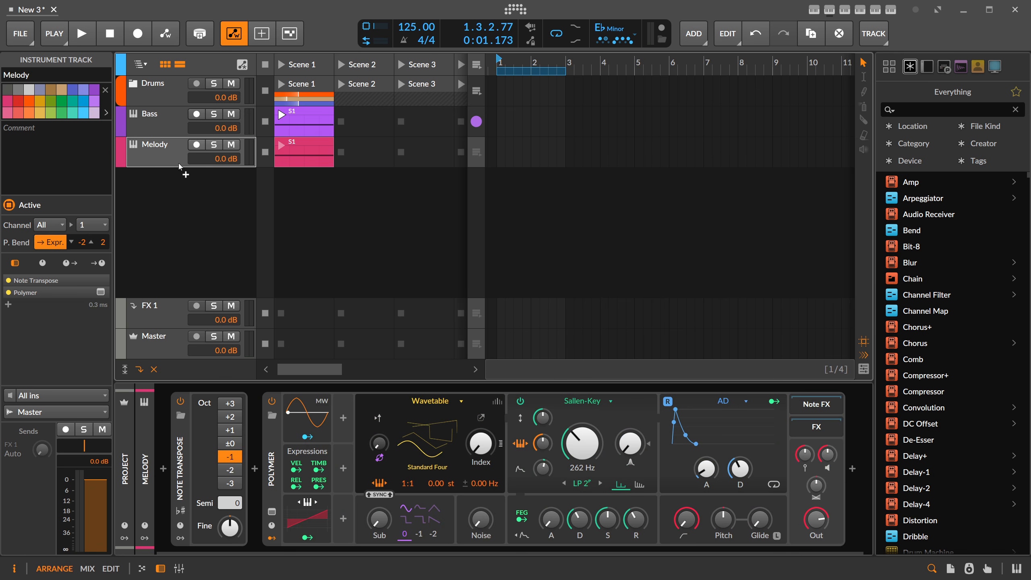
click(164, 131)
click(166, 150)
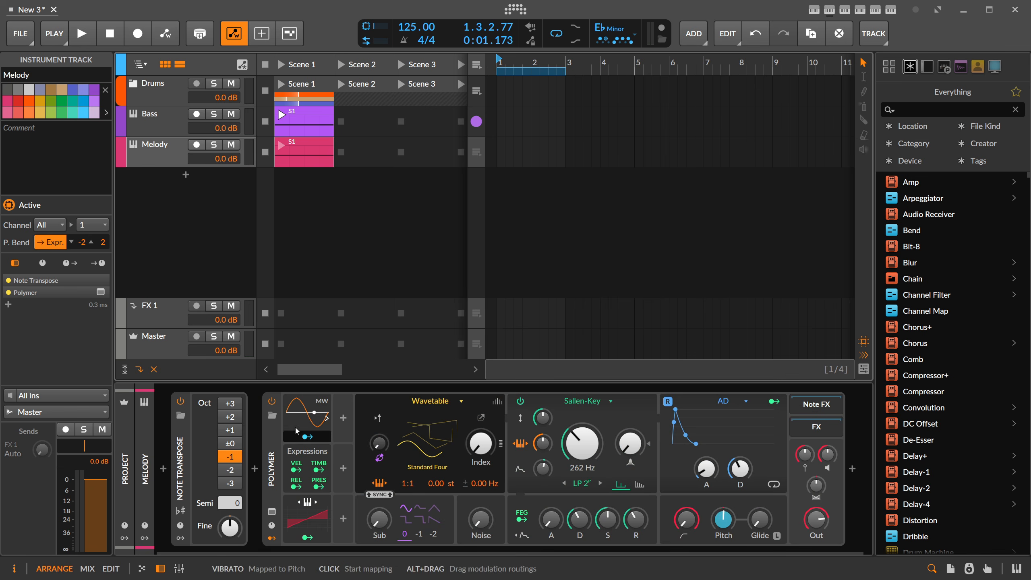
Launch the Melody clip, insert an Arpeggiator between Note Transpose and Polymer, and play the groove
click(283, 154)
key(space)
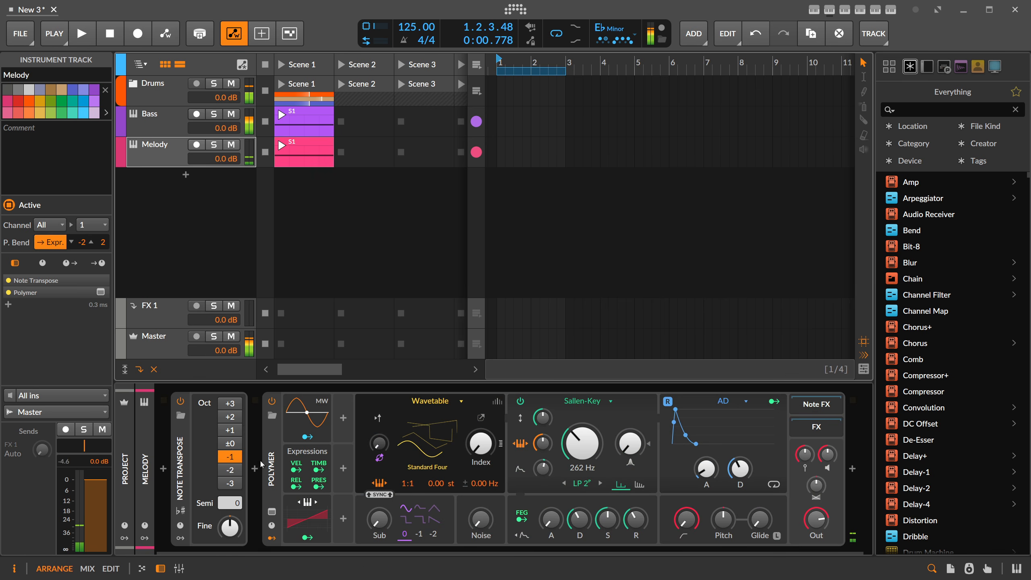
click(255, 468)
text(ar)
key(Return)
key(space)
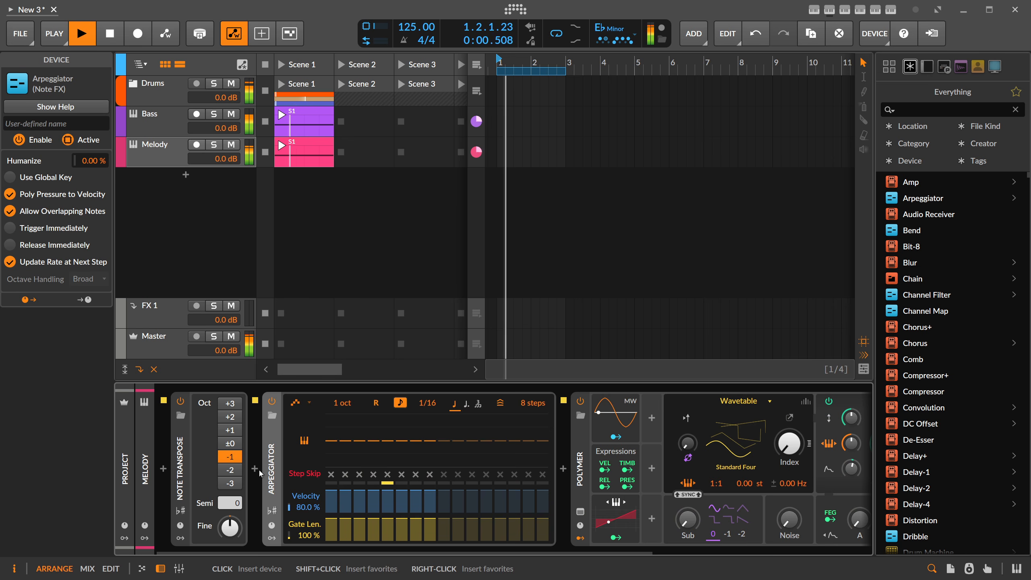
Set Note Transpose to ±0 octaves and, with the Arpeggiator using the global key, transpose its step 2 upward and step 4 to +2
key(space)
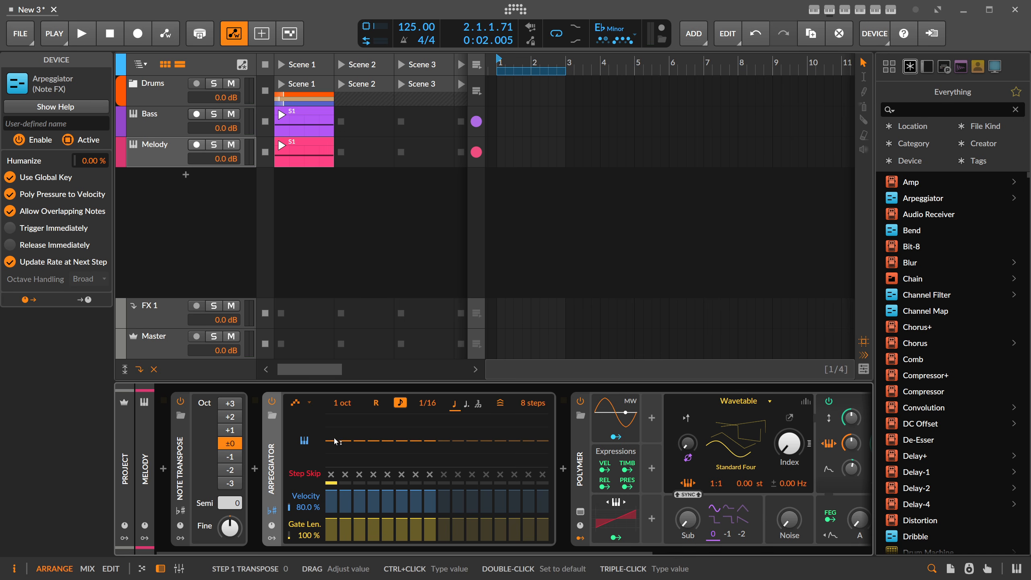
drag(346, 440, 345, 438)
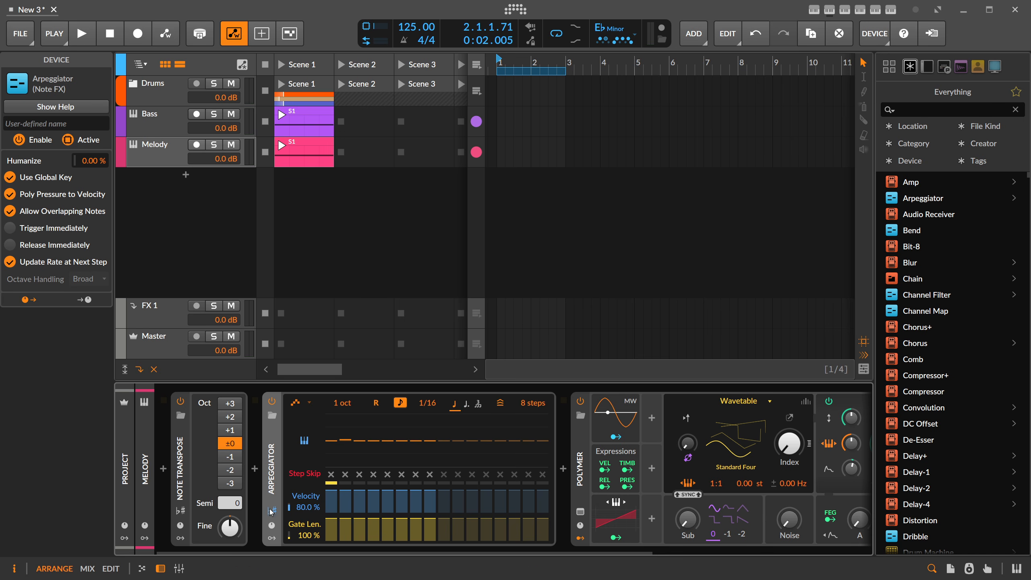
drag(346, 446, 364, 445)
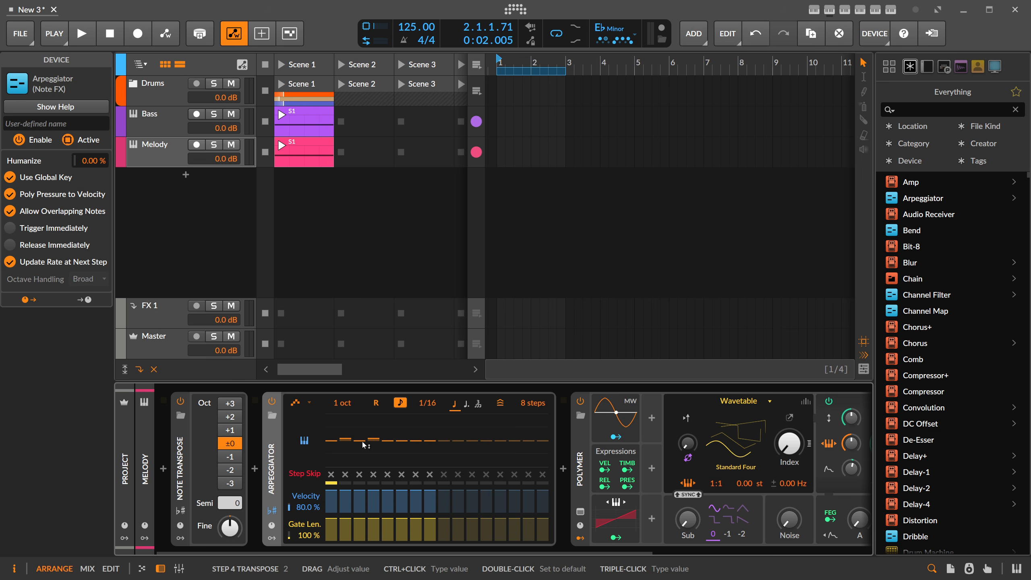
Raise the Melody Polymer's filter envelope amount and turn its wavetable Index all the way up
scroll(333, 537, down, 5)
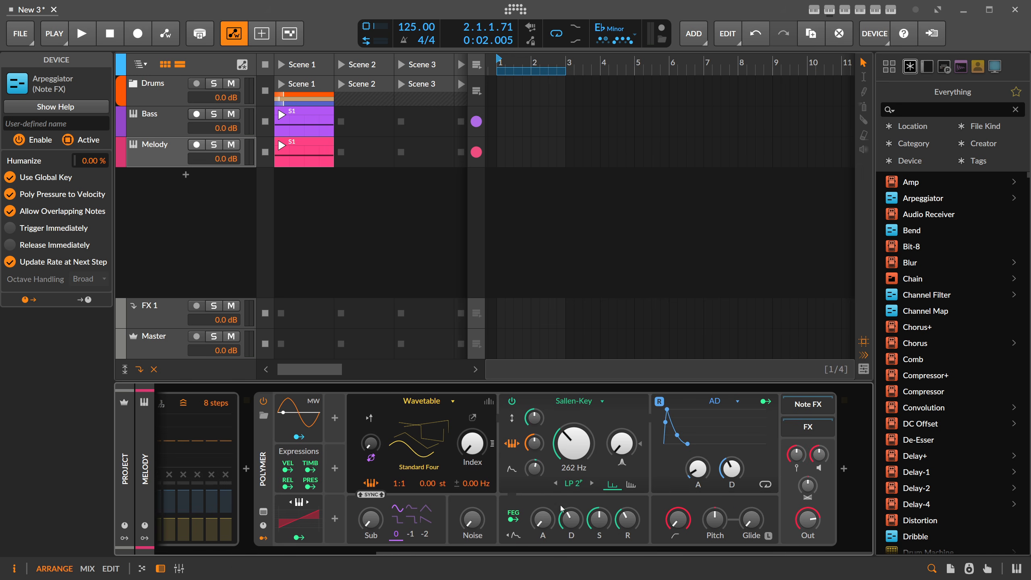
drag(534, 469, 535, 466)
drag(472, 443, 472, 429)
Insert Convolution and Delay-2 after the Melody Polymer and set the Convolution's Mix to about 32%
click(844, 467)
text(conv)
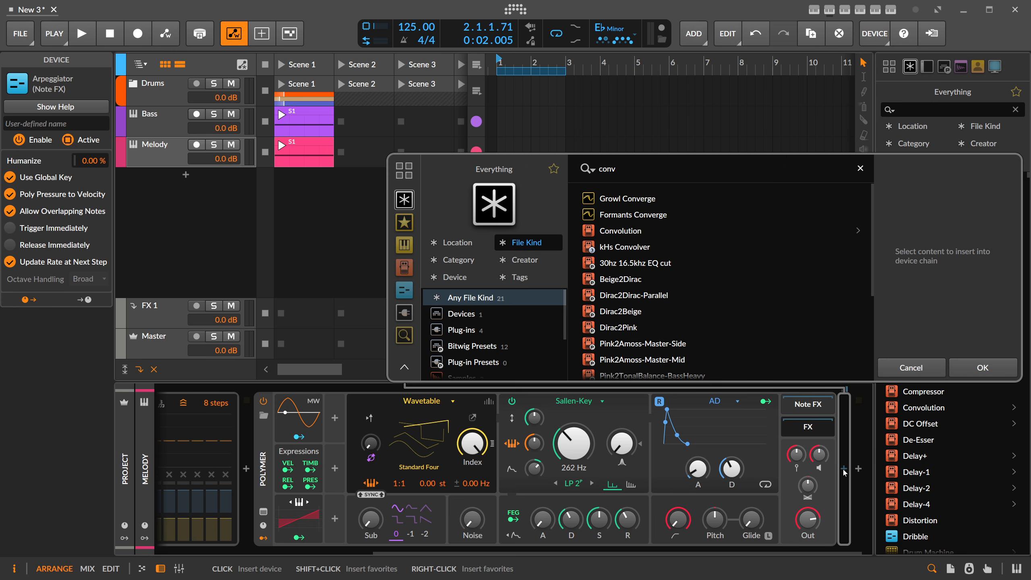
double_click(621, 231)
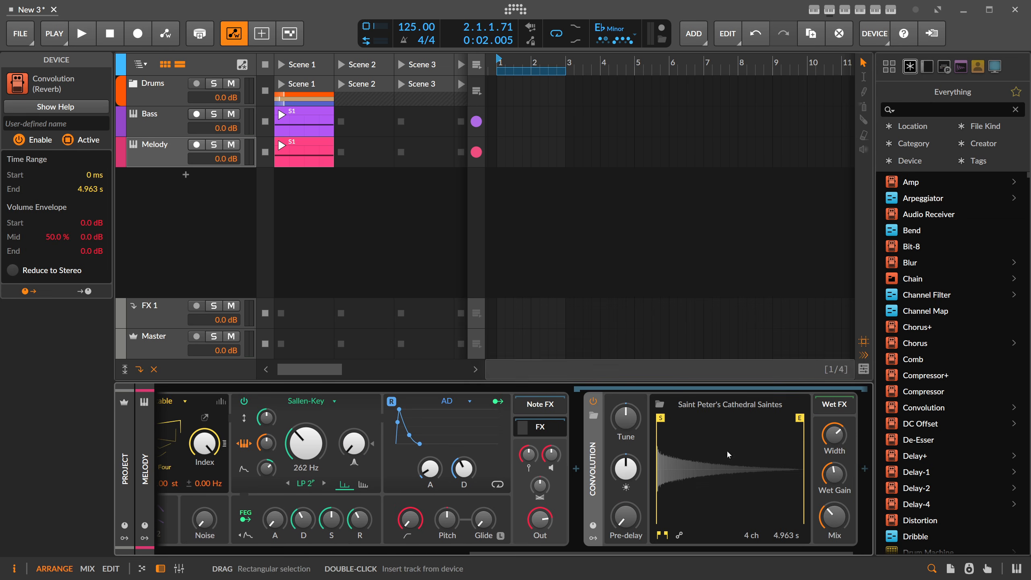
click(865, 469)
text(delay)
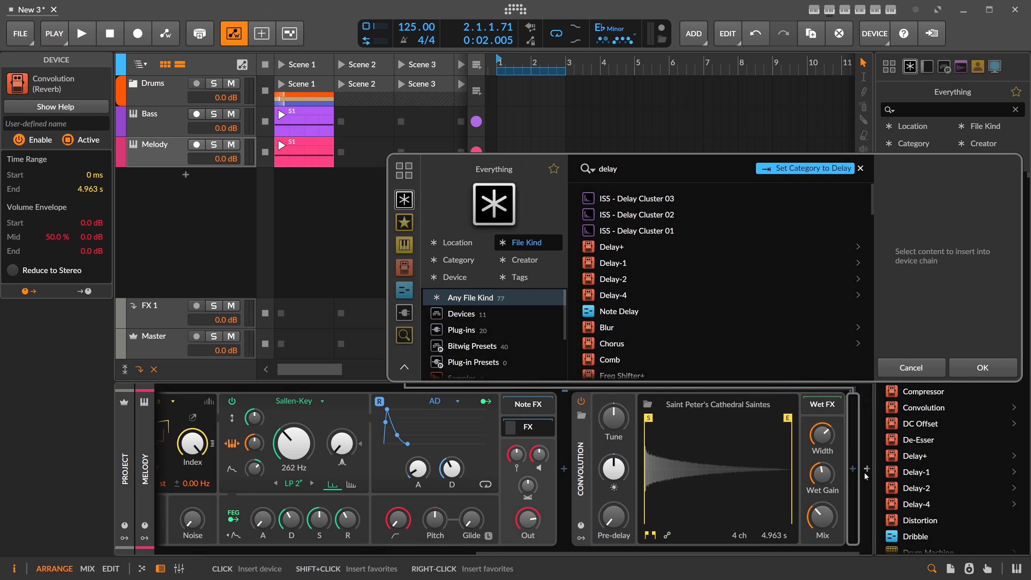
double_click(628, 278)
key(space)
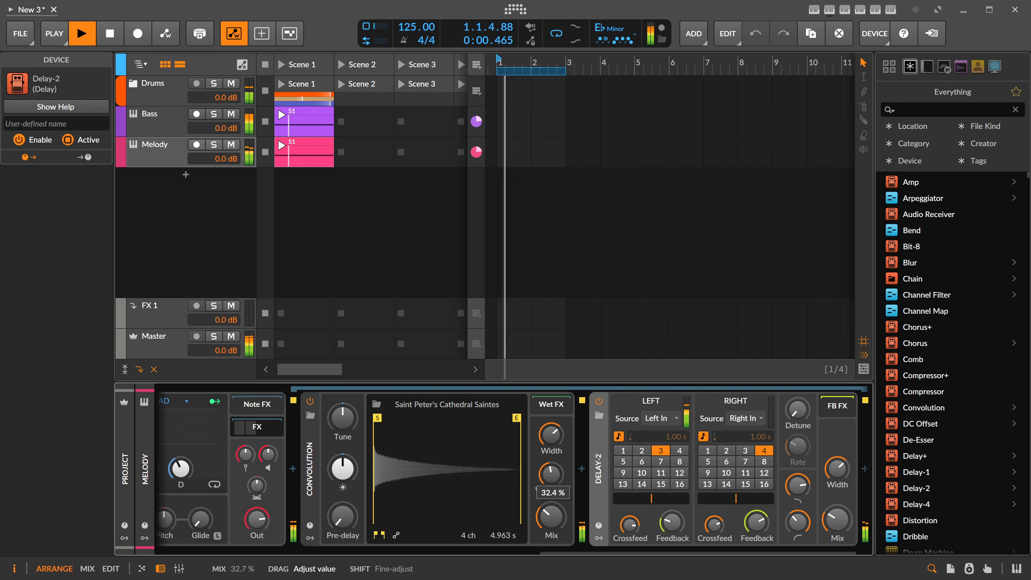
Solo the Melody track and transpose more of its Arpeggiator steps upward during playback, with step 3 at +9
click(294, 555)
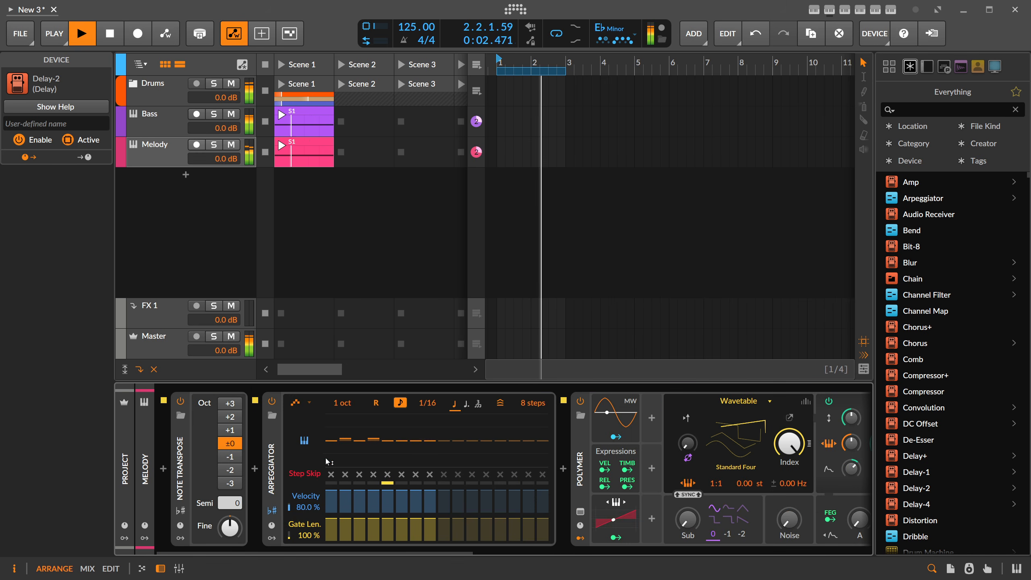
drag(359, 440, 360, 438)
key(space)
key(space)
click(213, 145)
key(space)
mouse_move(374, 436)
mouse_down()
mouse_move(360, 432)
mouse_move(431, 437)
mouse_up()
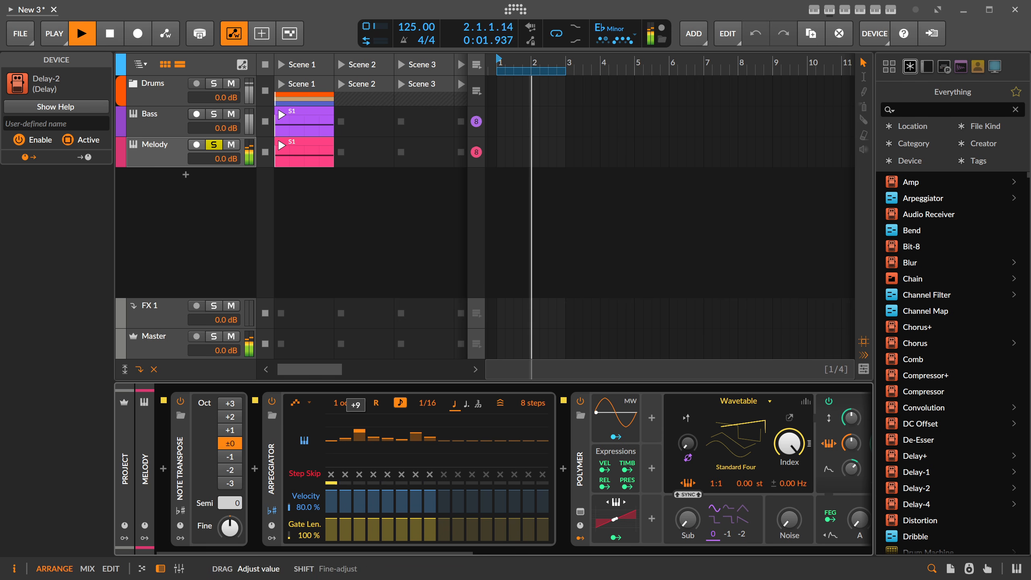
Reshape the Arpeggiator's step transpositions by raising steps 4, 6 and 8 and lowering step 5 below zero
click(364, 435)
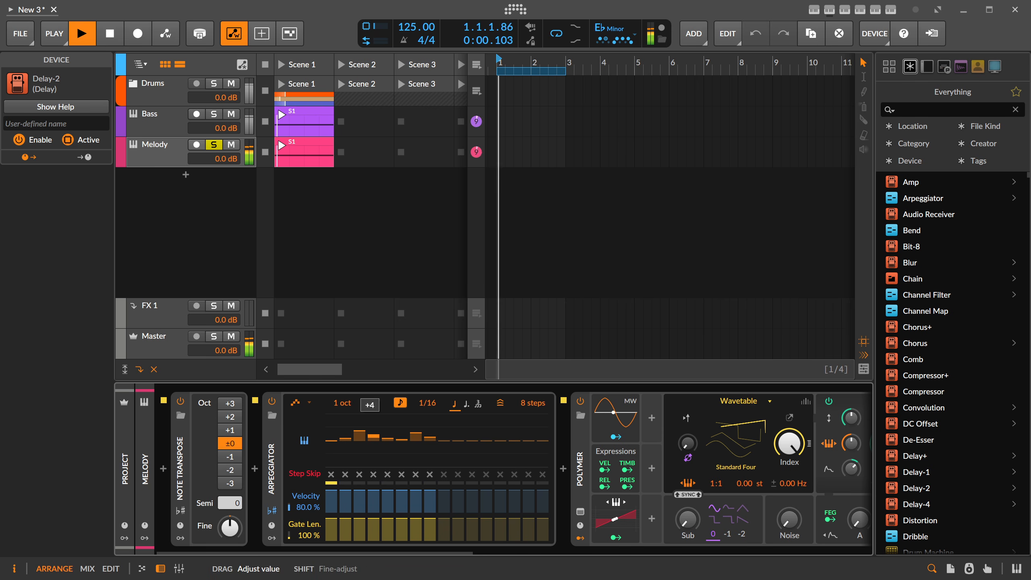
drag(363, 435, 376, 436)
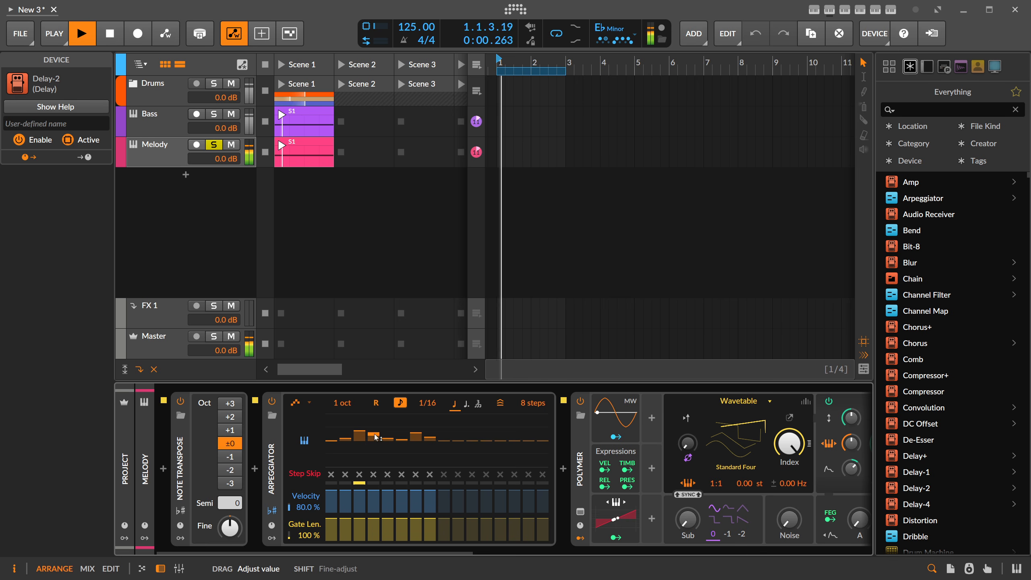
click(376, 435)
drag(376, 436, 392, 446)
click(392, 440)
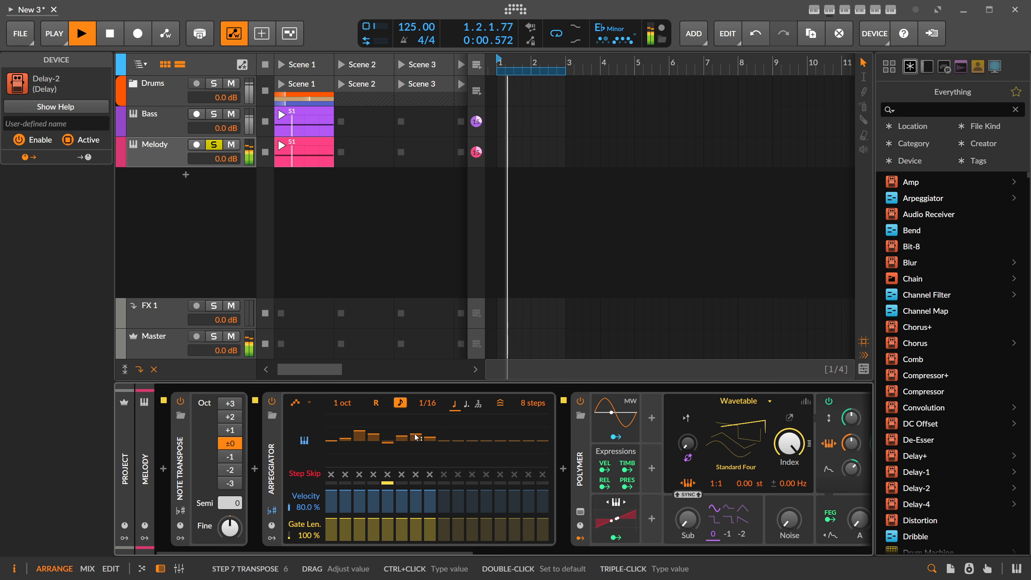
drag(430, 440, 430, 432)
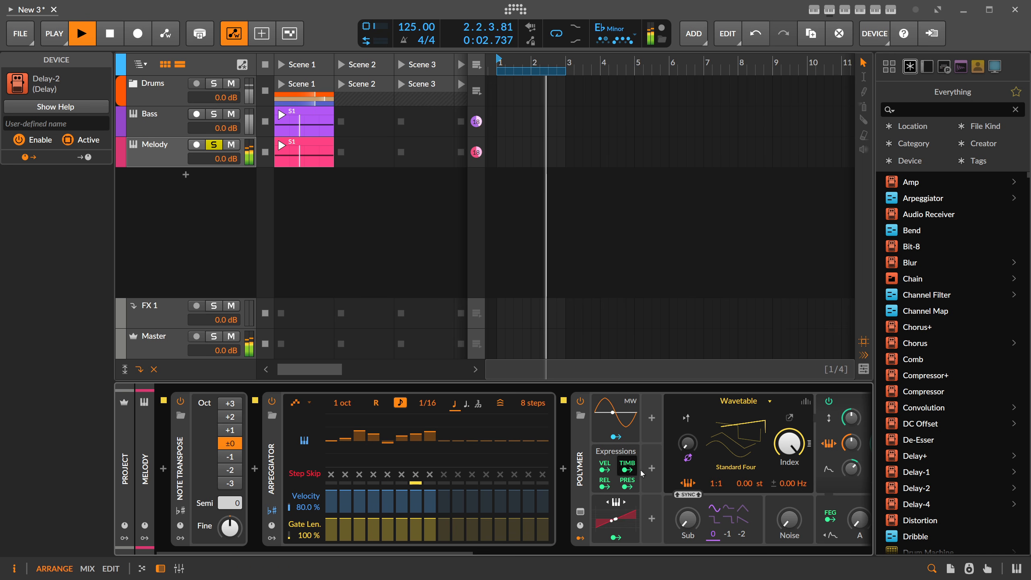
Set the Melody Polymer to 16 unison voices in Fat mode and lower its filter envelope sustain to the minimum
key(space)
click(806, 400)
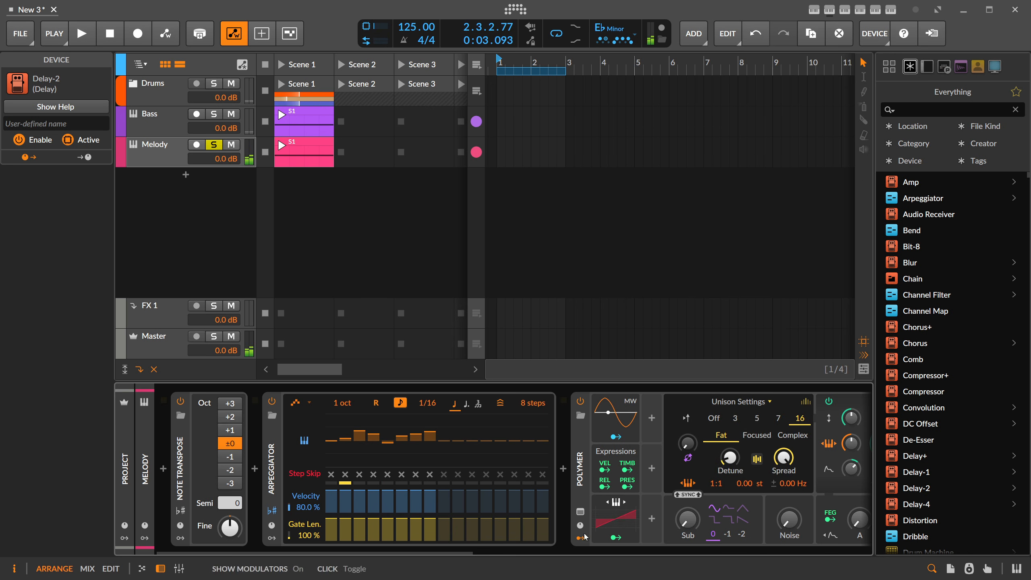
scroll(588, 487, down, 3)
key(space)
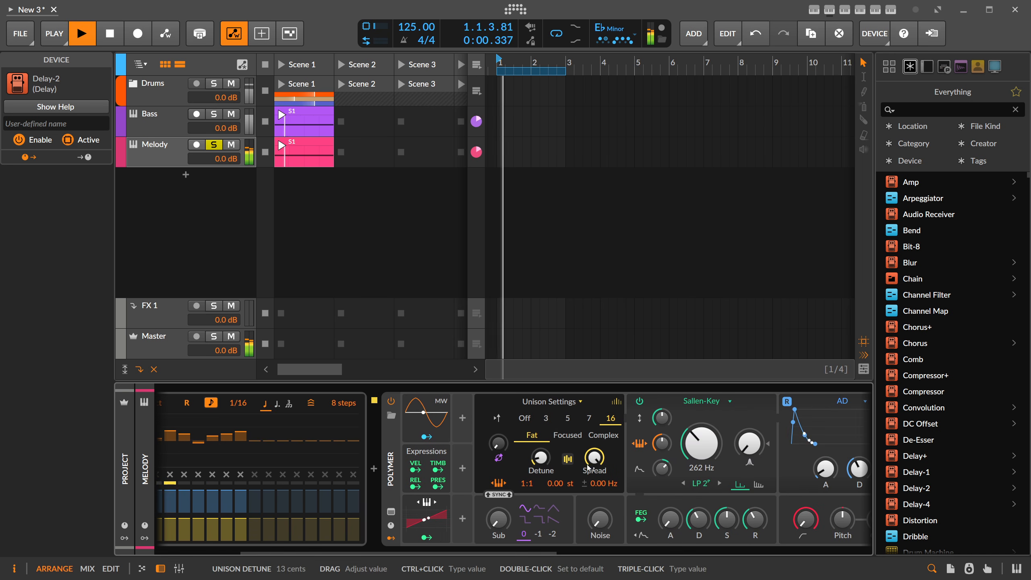
drag(727, 520, 727, 521)
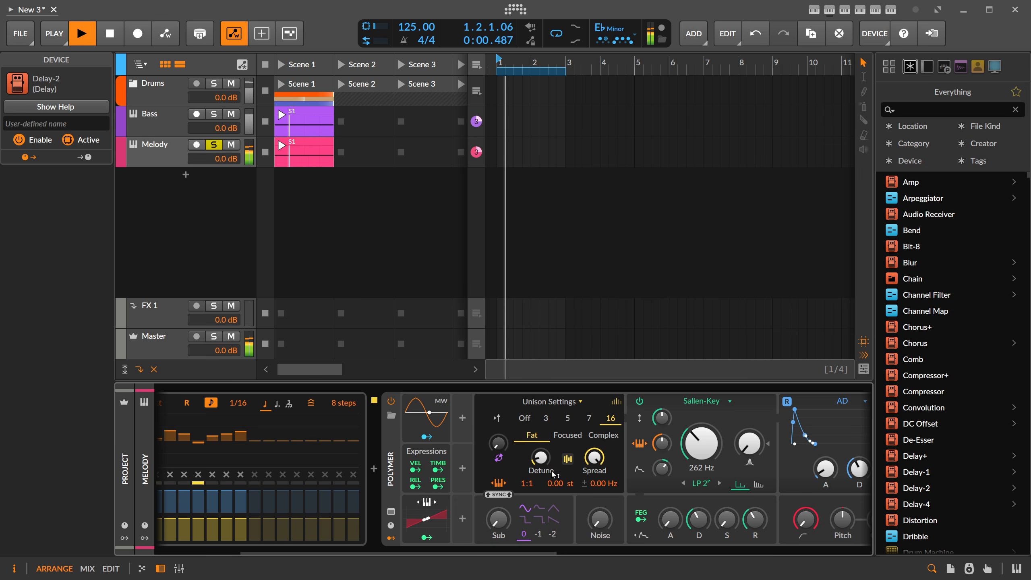
Wrap the Melody Arpeggiator in a Note FX Layer and add a second layer containing a new Arpeggiator
scroll(351, 506, up, 5)
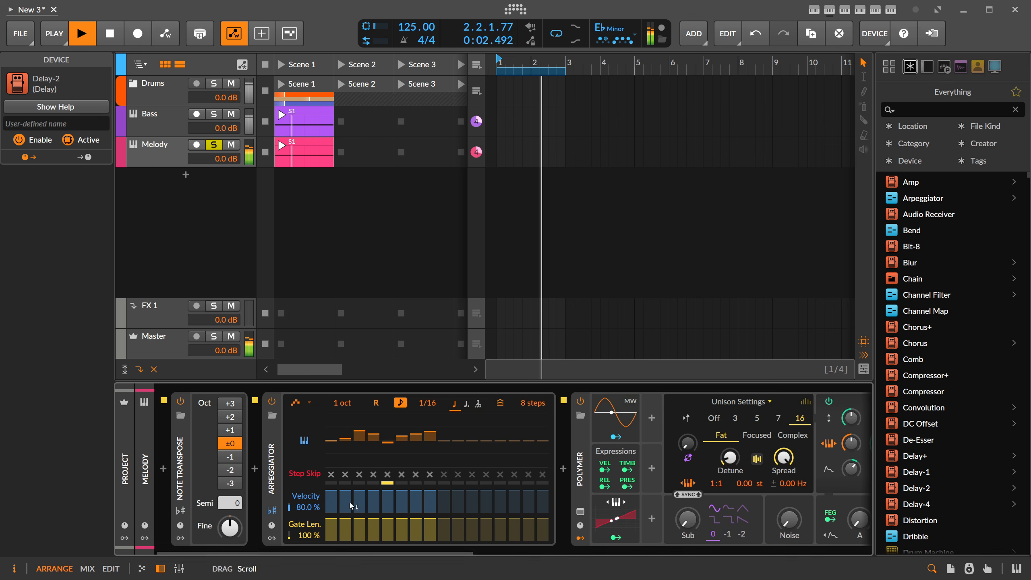
key(space)
click(272, 450)
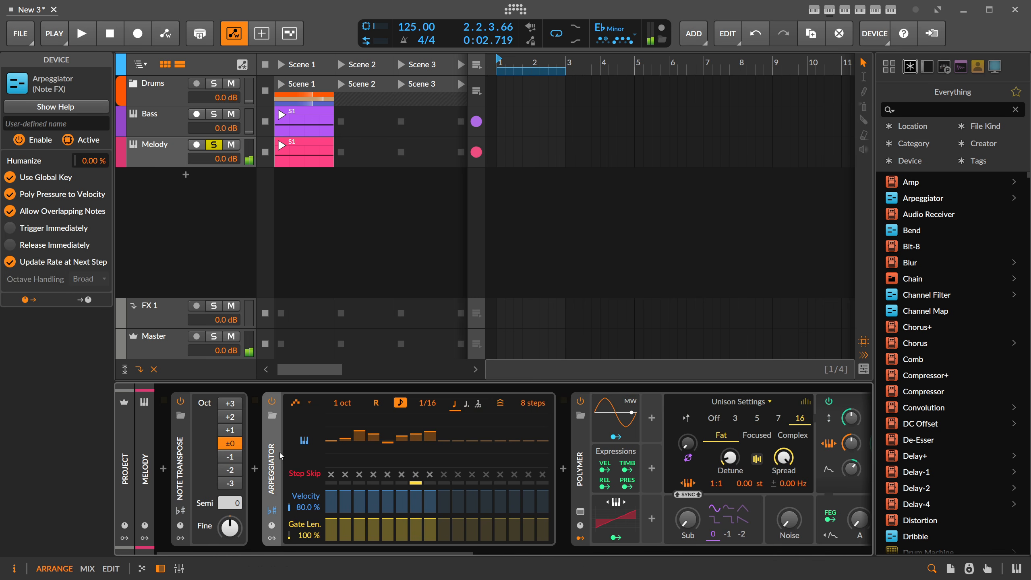
key(ctrl+g)
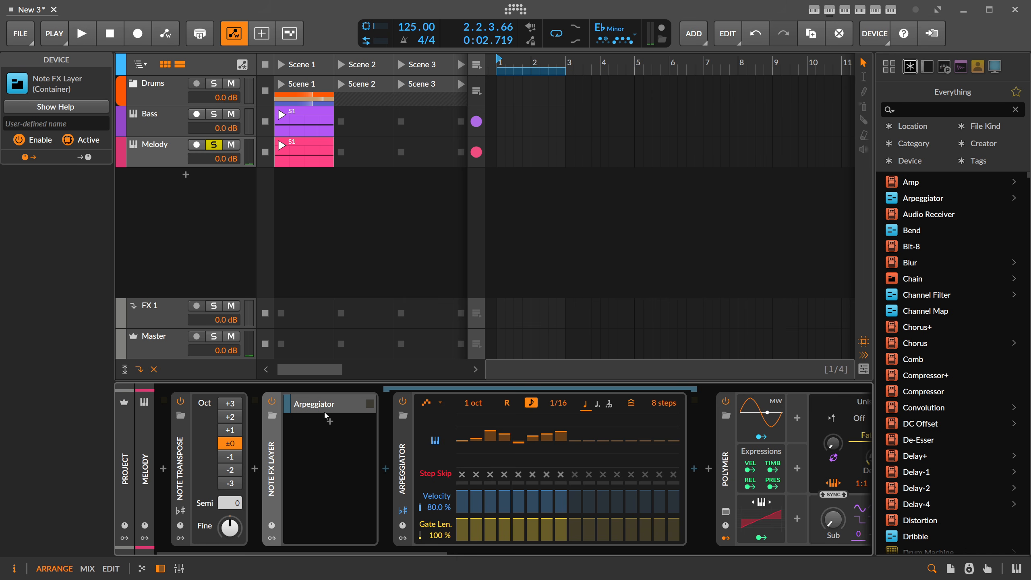
click(330, 423)
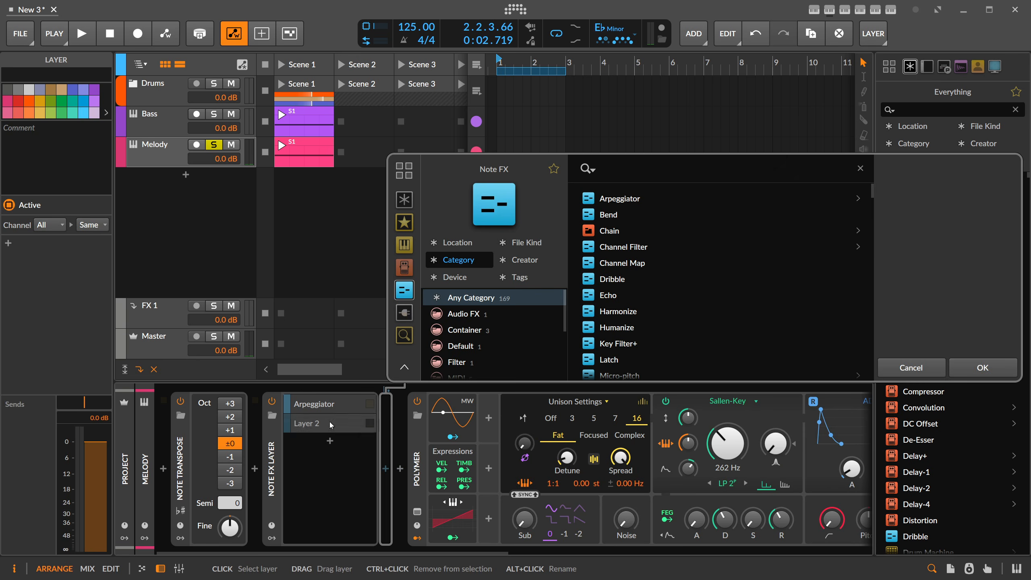
text(arp)
key(Return)
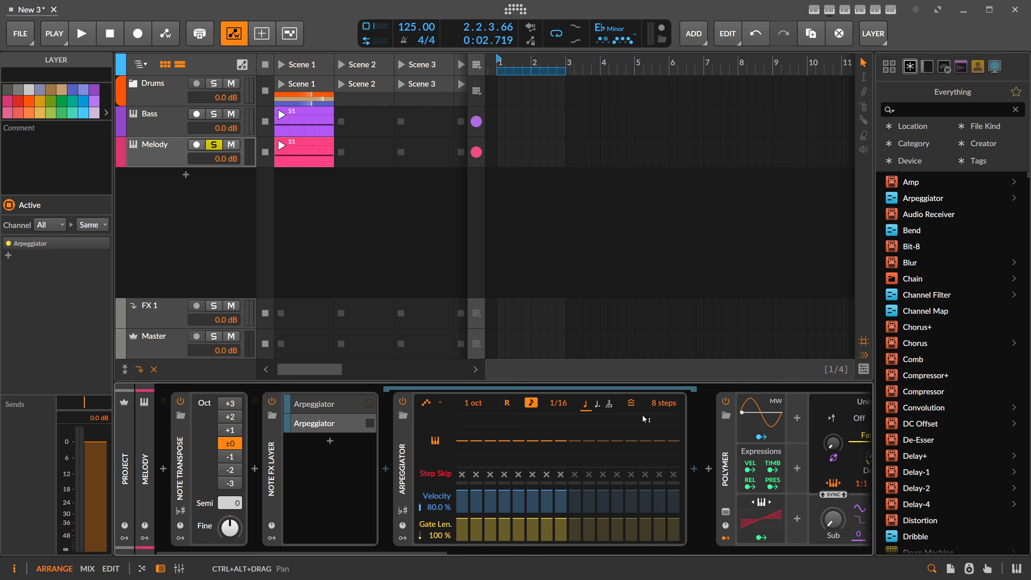
Set the new Arpeggiator to a 1/8 rate and 3 steps, transposing step 2 to +5 and step 3 slightly higher
drag(559, 403, 549, 413)
drag(476, 441, 476, 439)
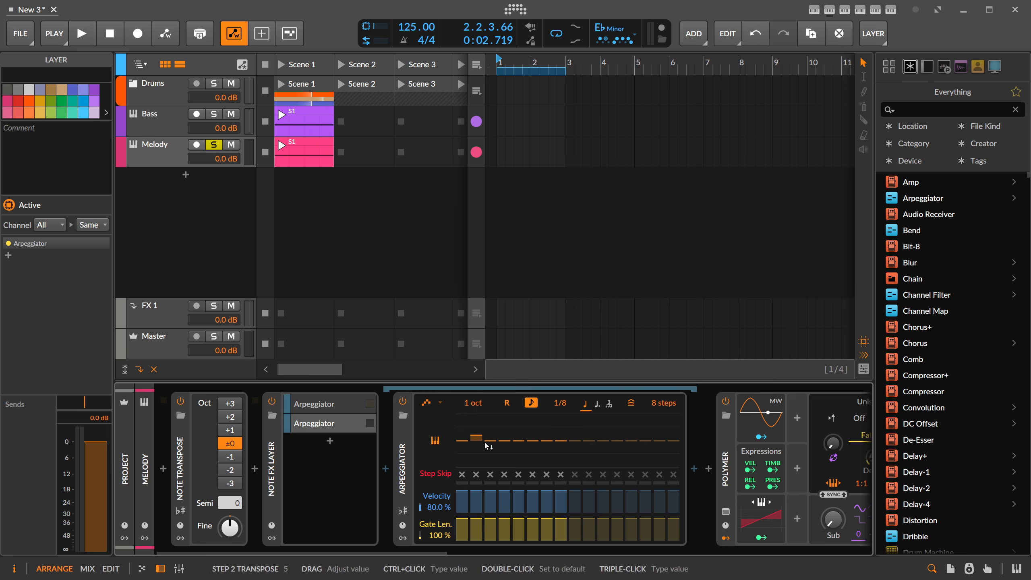
drag(491, 440, 490, 436)
drag(552, 441, 552, 441)
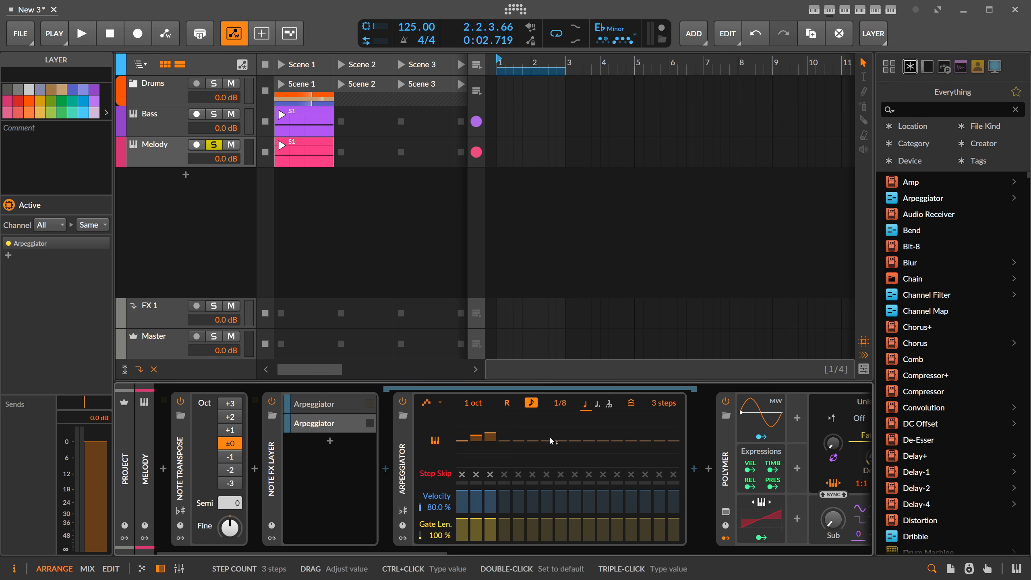
Insert a Note Transpose before the second layer's Arpeggiator and set its octave to +1
click(386, 468)
text(trans)
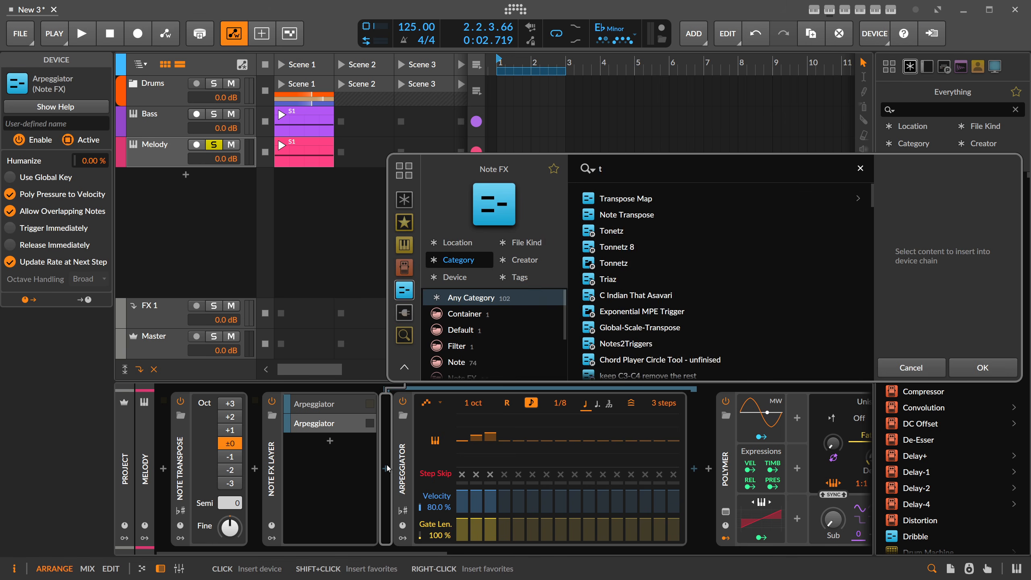
double_click(617, 213)
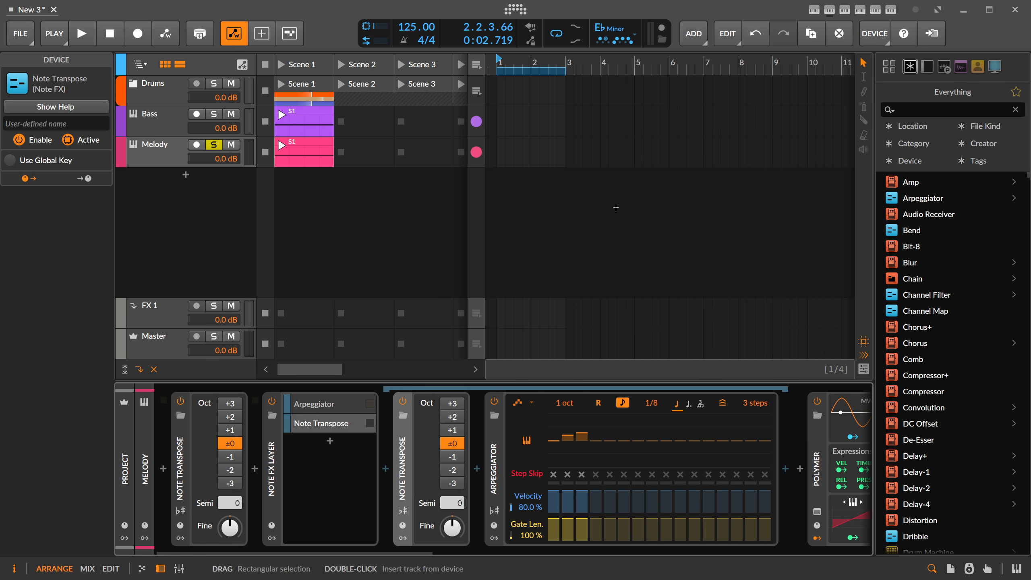
click(348, 408)
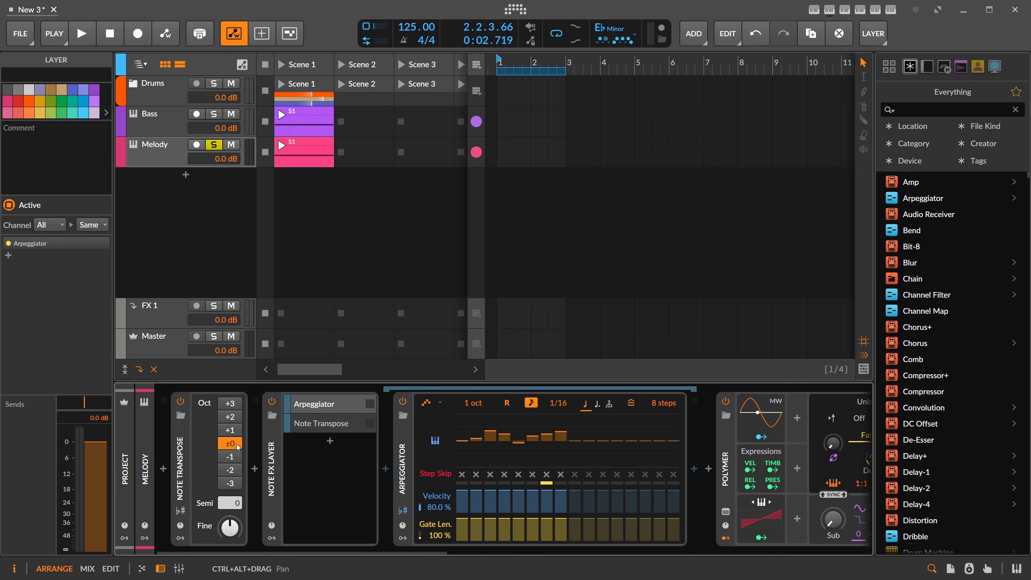
click(335, 424)
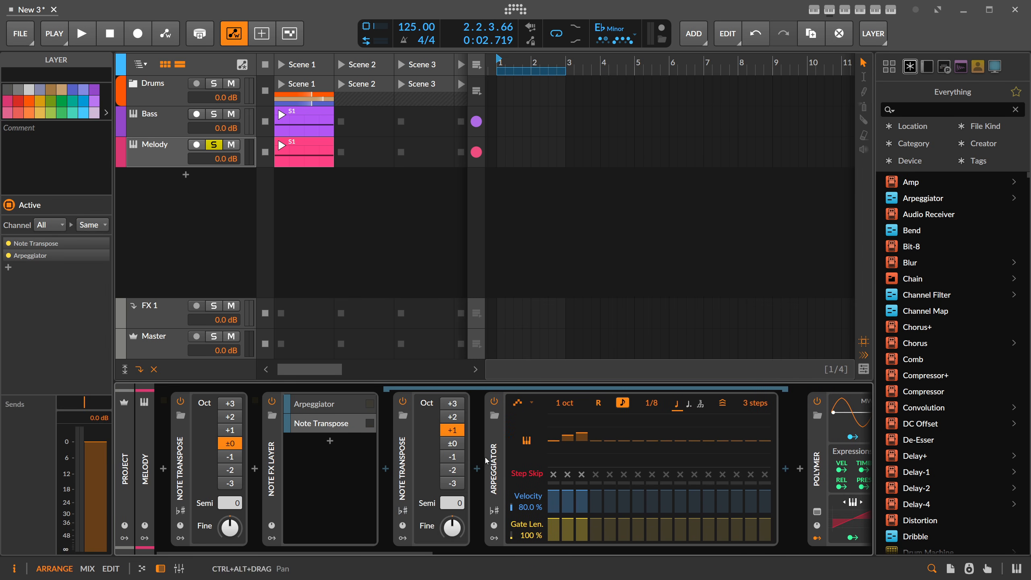
Play the two layered arpeggios and lower the second layer's Arpeggiator global velocity to 62.9%
key(space)
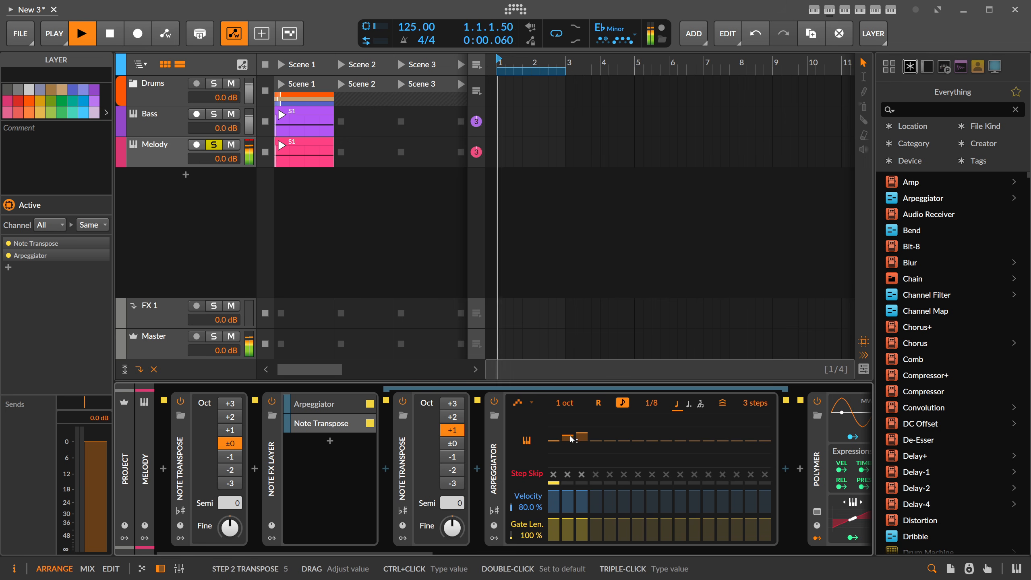
scroll(546, 447, down, 3)
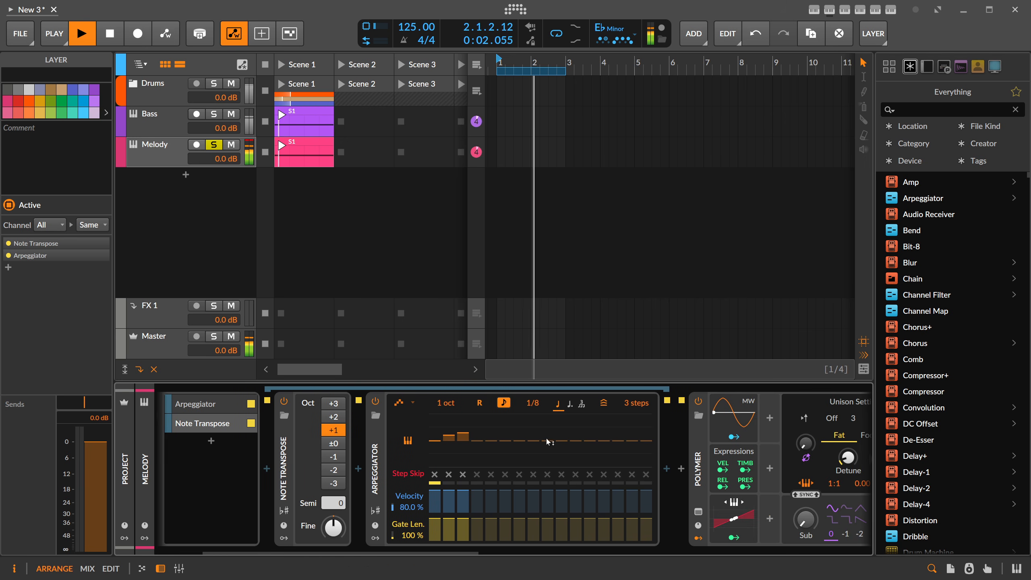
drag(533, 403, 538, 411)
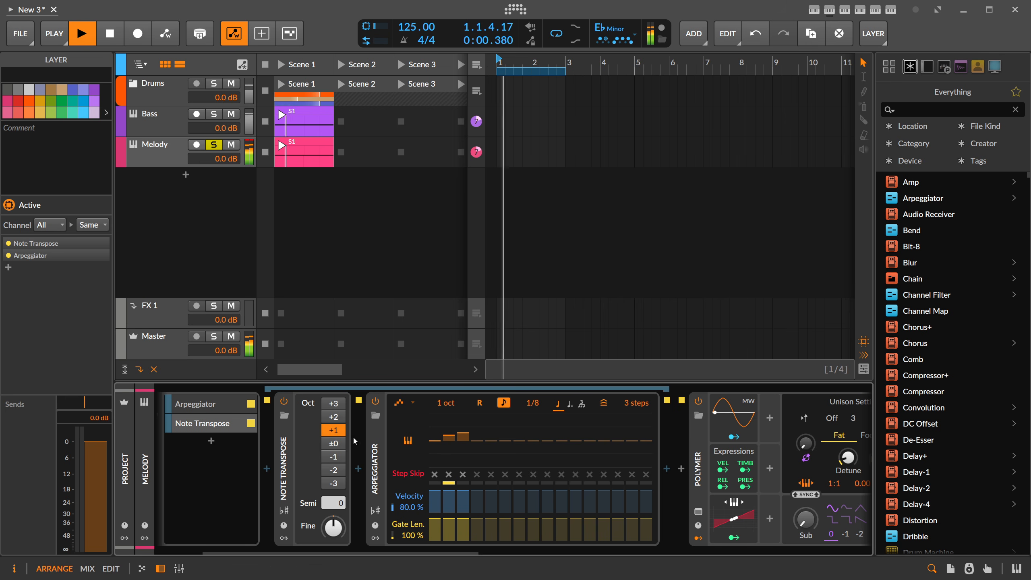
key(space)
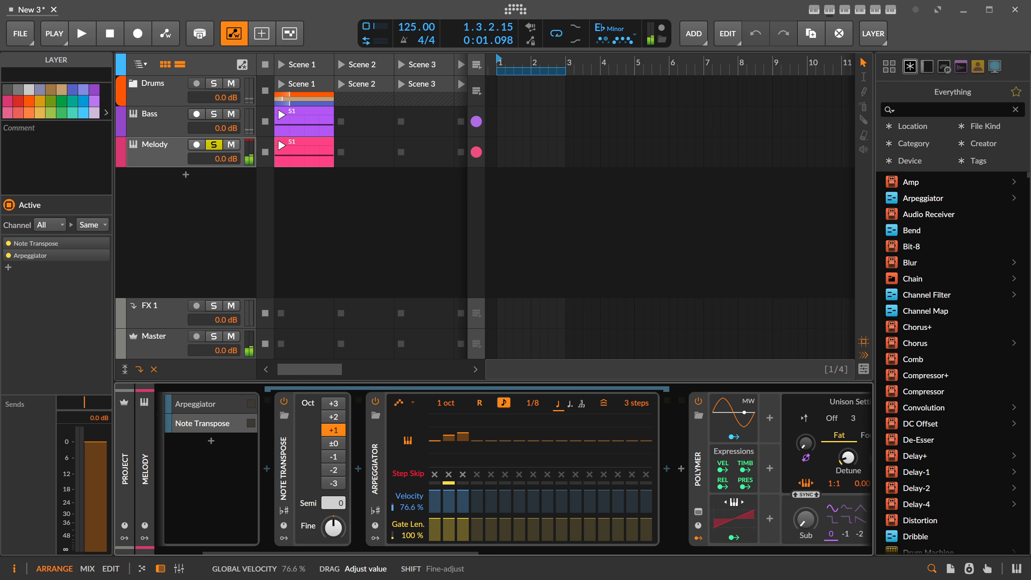
drag(410, 510, 406, 509)
key(ctrl+z)
key(ctrl+z)
key(ctrl+z)
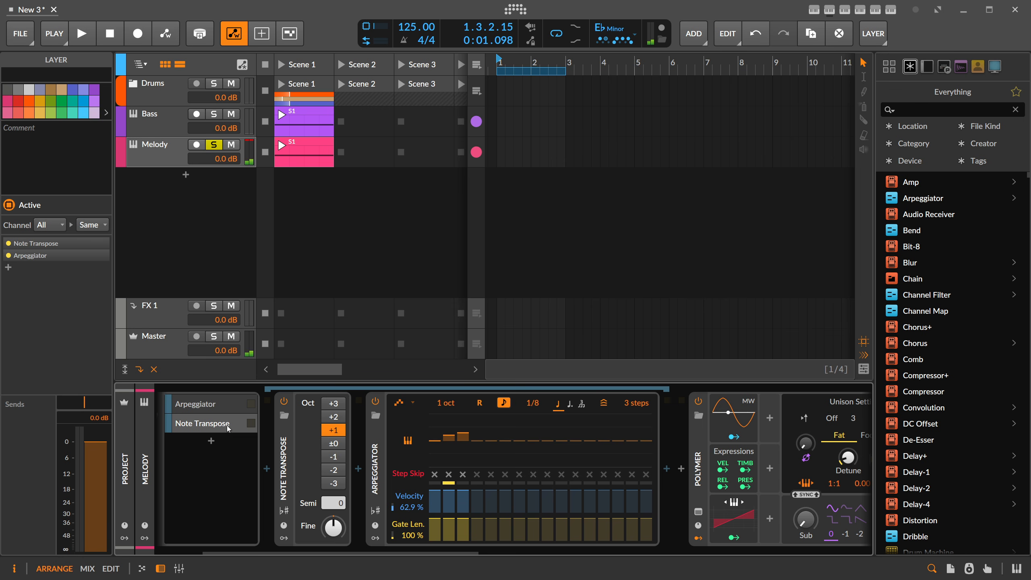
Replay the soloed Melody and fine-tune the second layer's Arpeggiator global velocity to 62.6%
drag(320, 507, 324, 508)
key(space)
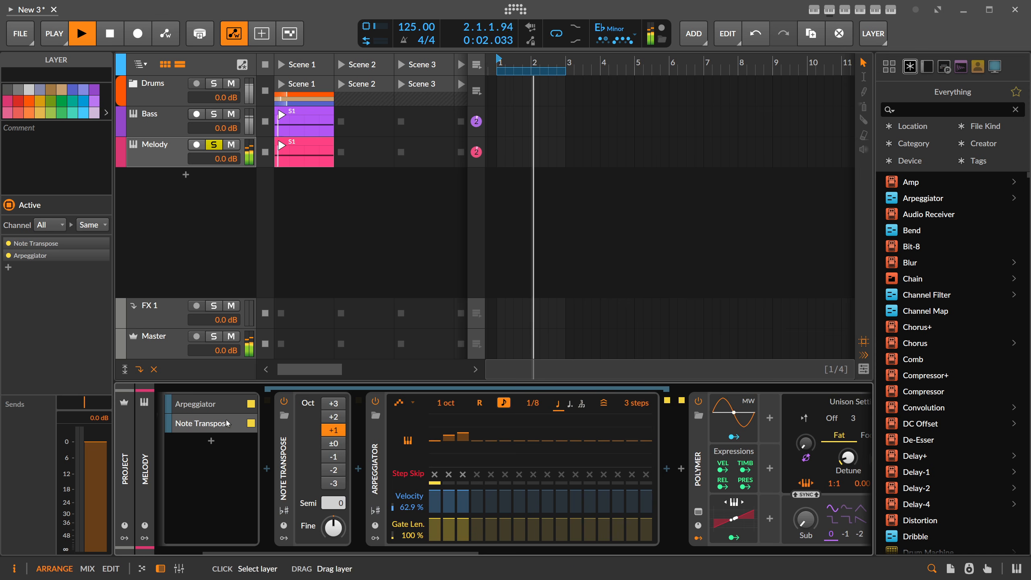
key(ctrl+shift+z)
key(ctrl+shift+z)
key(ctrl+shift+z)
drag(411, 507, 411, 505)
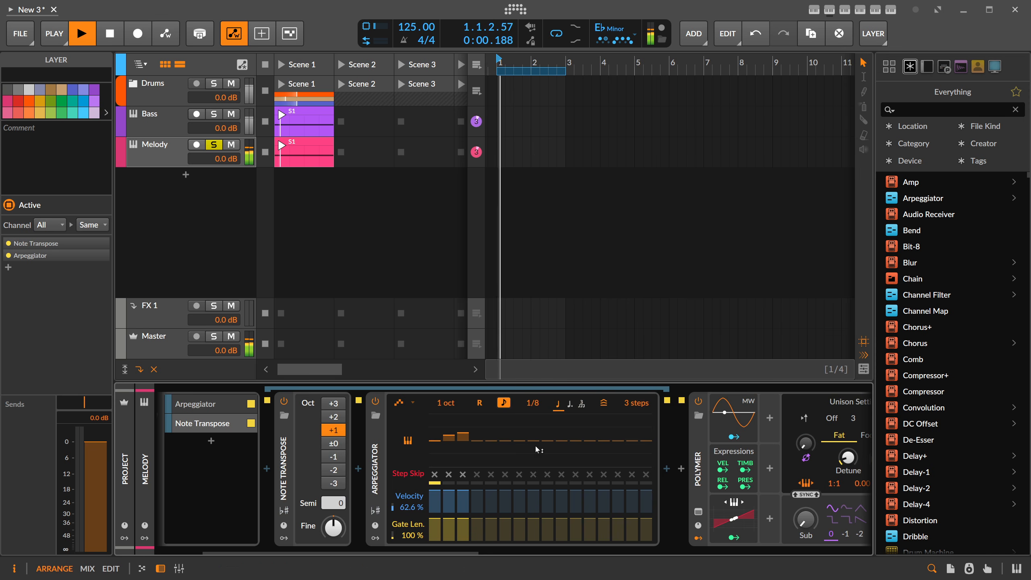
Stop playback and insert a Channel Map after the second layer's Arpeggiator
drag(533, 403, 536, 415)
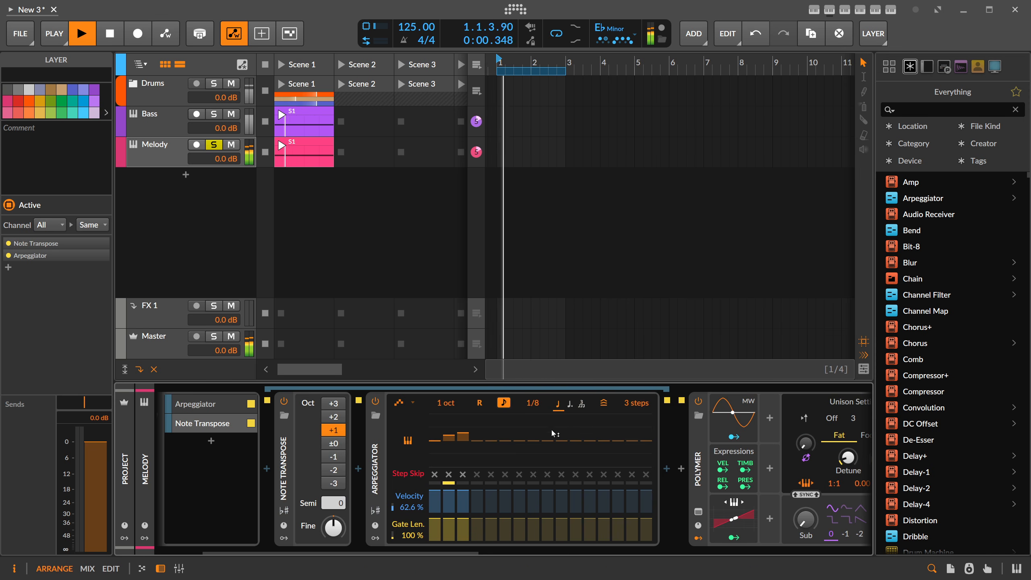
key(space)
drag(374, 557, 422, 556)
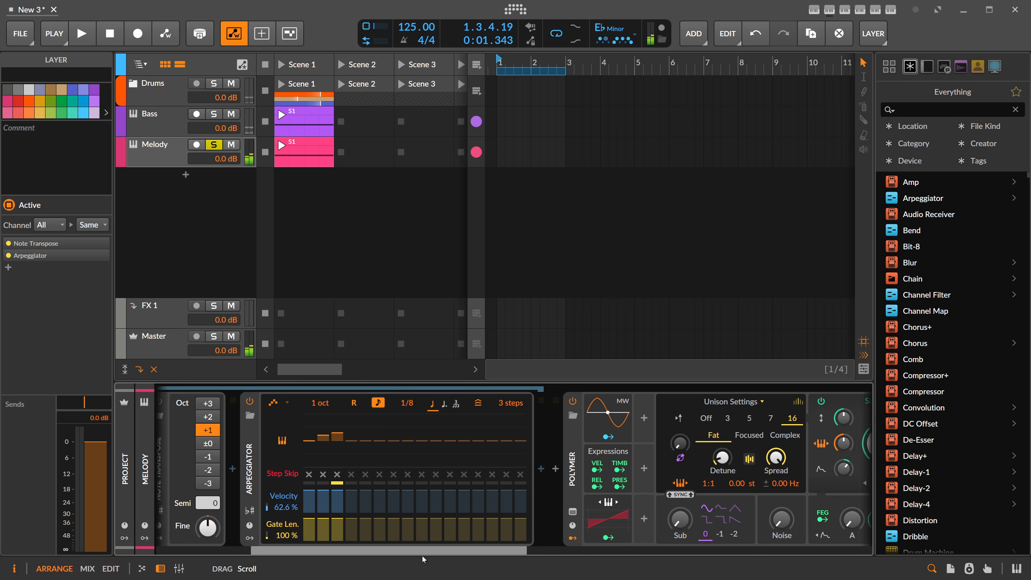
click(536, 471)
text(chann)
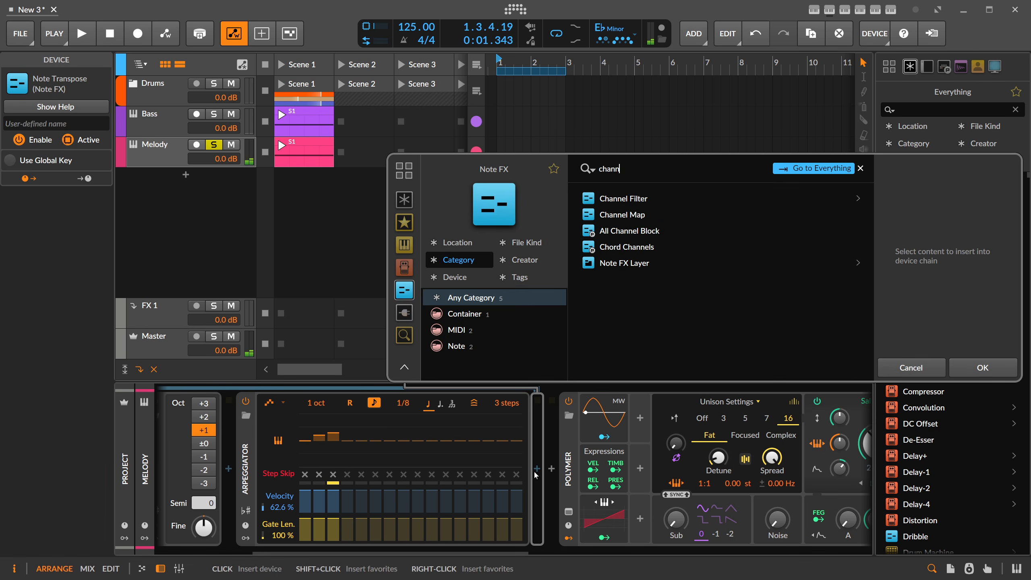
double_click(628, 214)
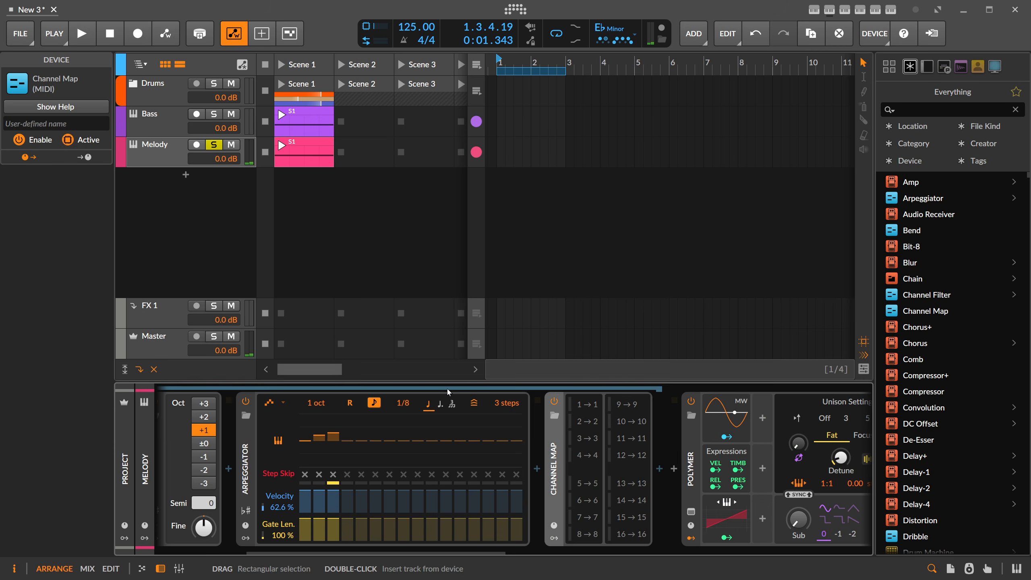
Check the MIDI channel of the E♭2 note in the Melody clip and remap channel 1 to 2 in the Channel Map
double_click(303, 158)
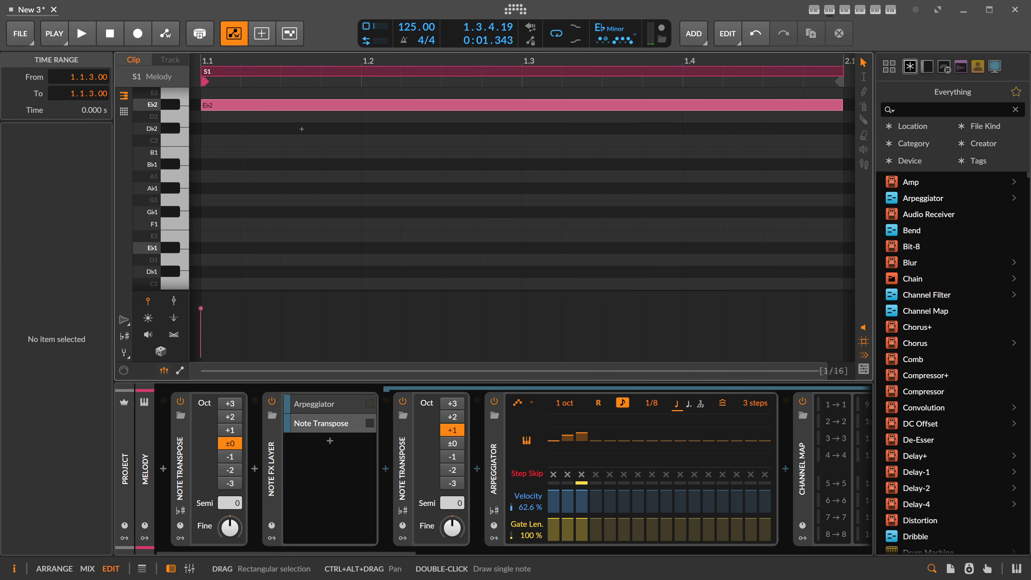
drag(268, 129, 267, 96)
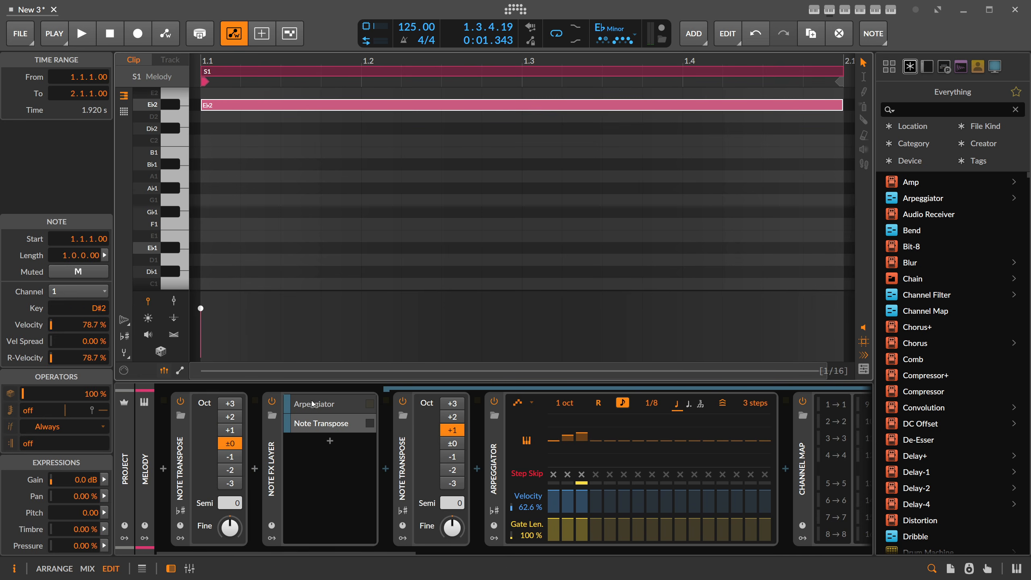
drag(355, 554, 455, 555)
drag(574, 406, 573, 401)
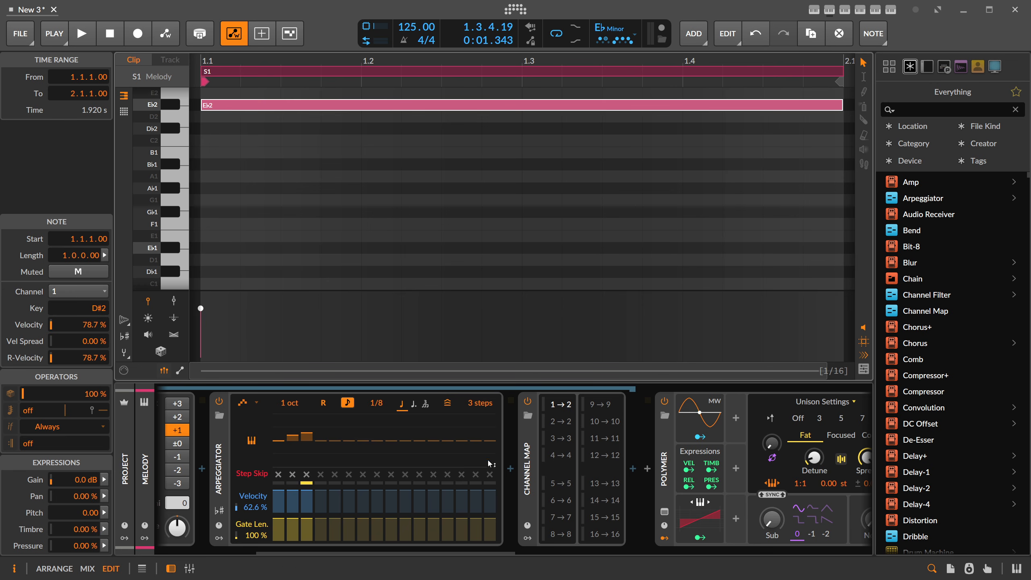
Deactivate the first layer of the Note FX Layer and play the second layer alone
scroll(298, 438, left, 6)
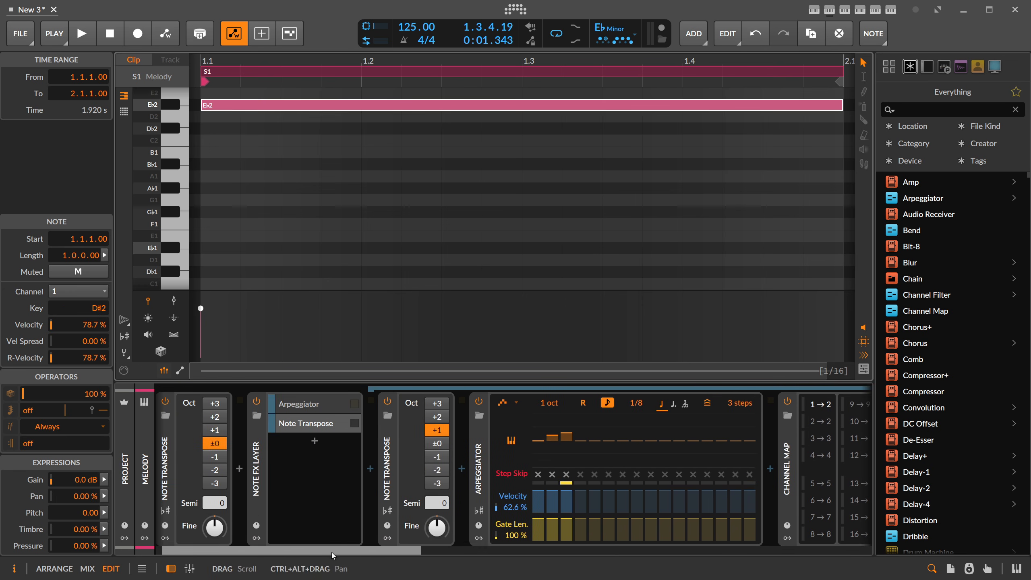
scroll(373, 537, right, 3)
right_click(235, 412)
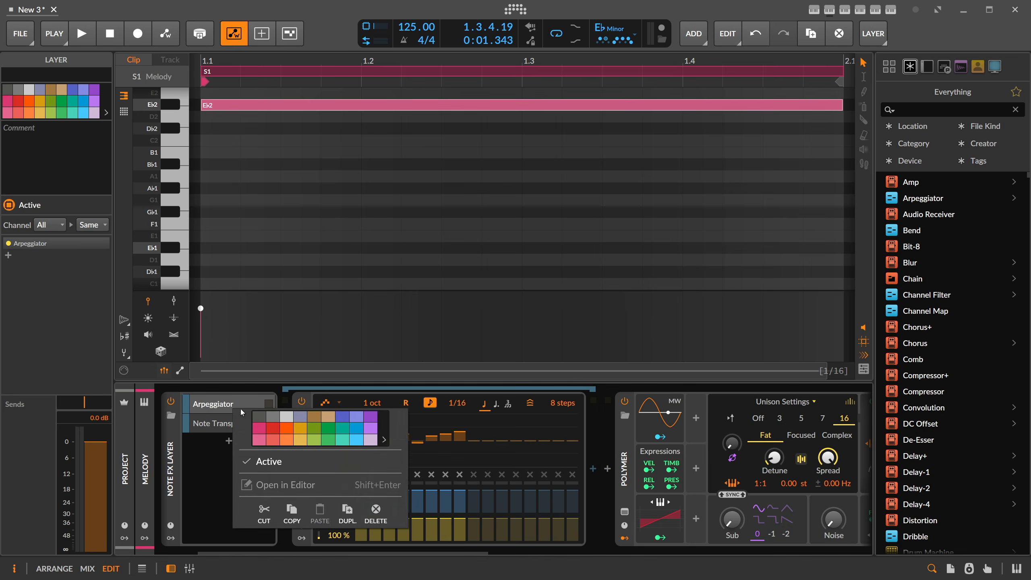
click(264, 460)
key(space)
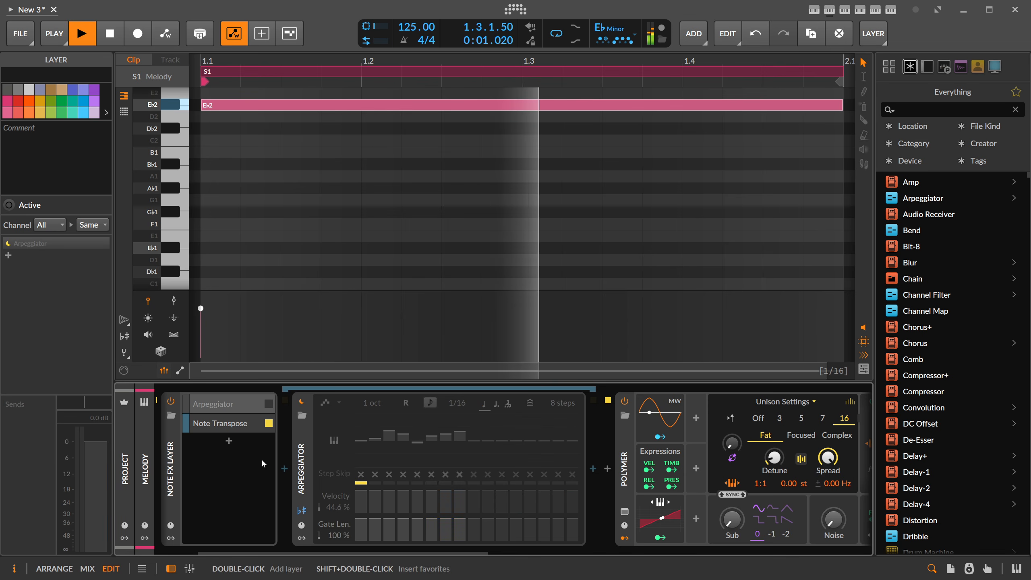
key(space)
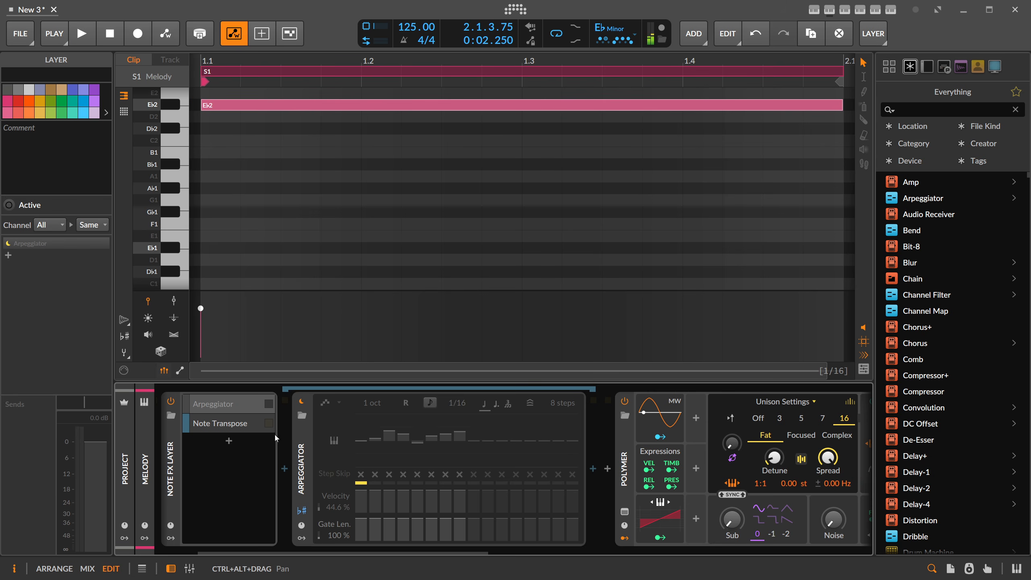
Reactivate the first layer, play it alone with the second layer deactivated, and reactivate the second layer
right_click(228, 404)
click(237, 454)
right_click(227, 423)
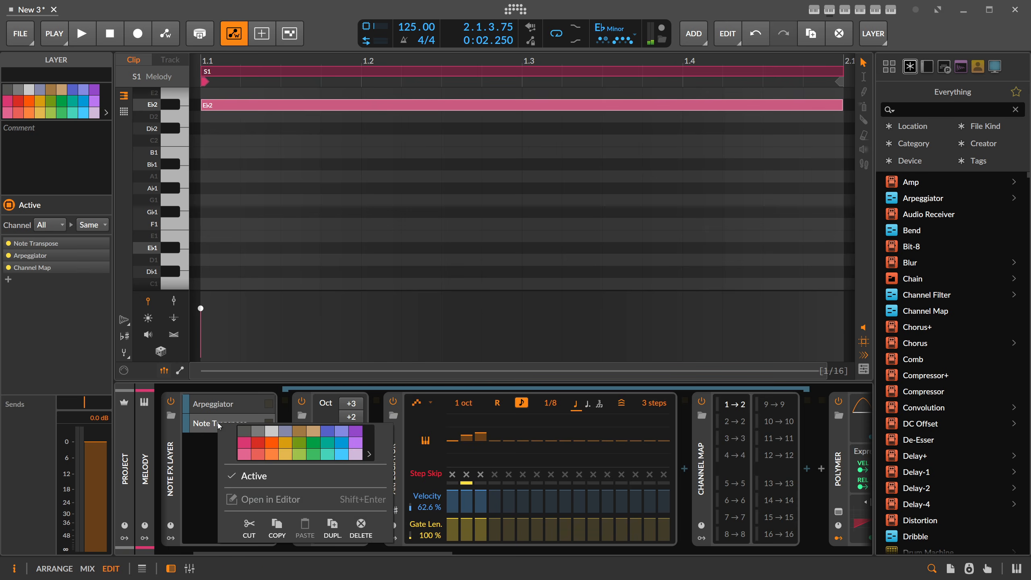
click(244, 476)
click(213, 406)
key(space)
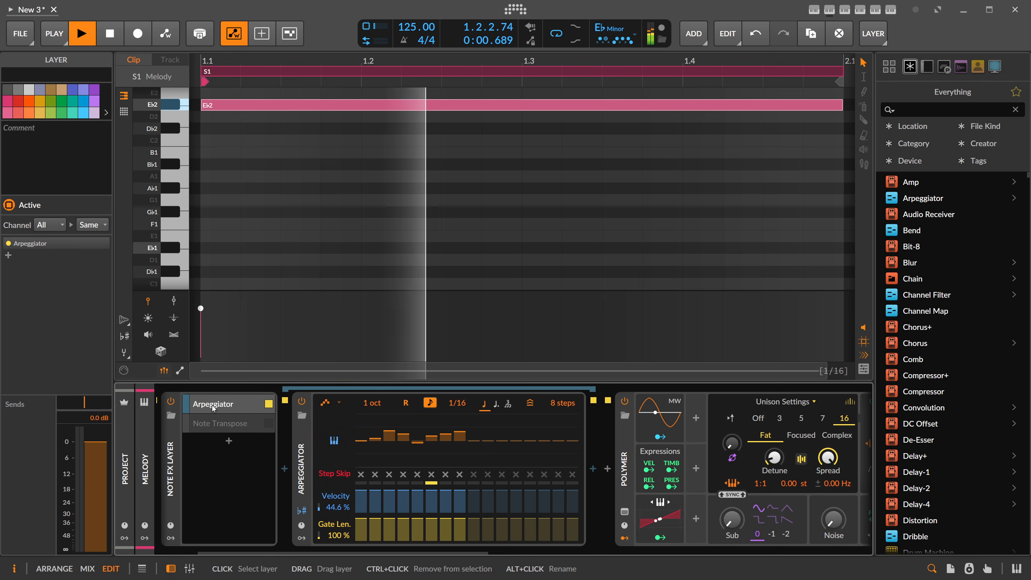
key(space)
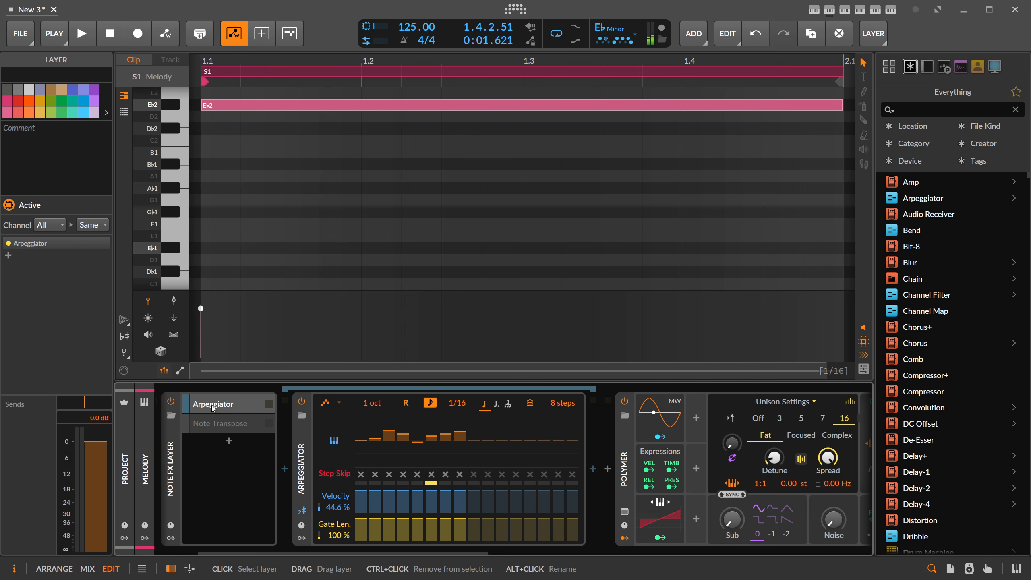
right_click(217, 423)
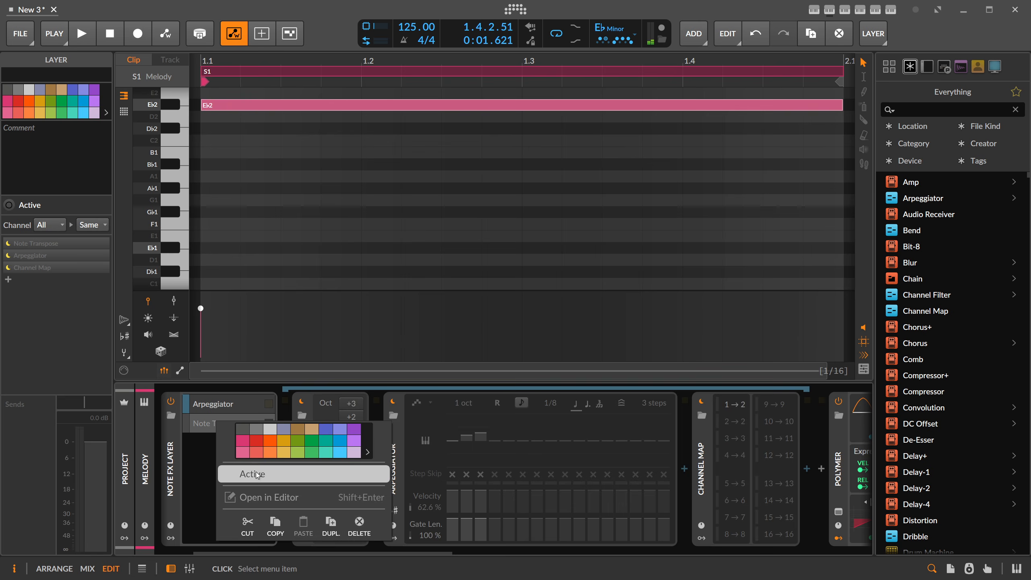
click(244, 477)
Add a Channel-16 modulator to the Melody's Polymer, expand it and play the clip briefly to check its channels
drag(313, 553, 501, 553)
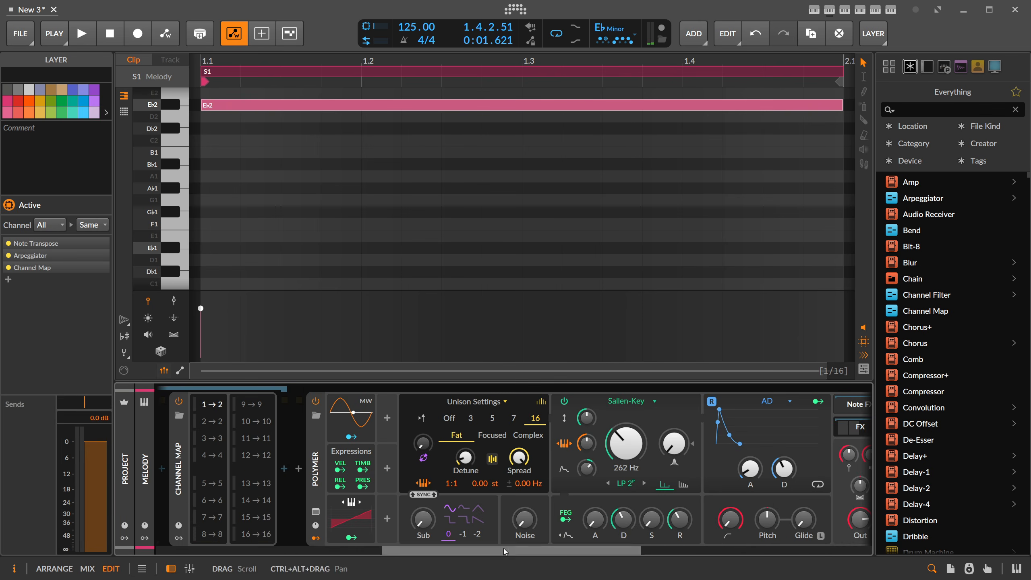
click(387, 419)
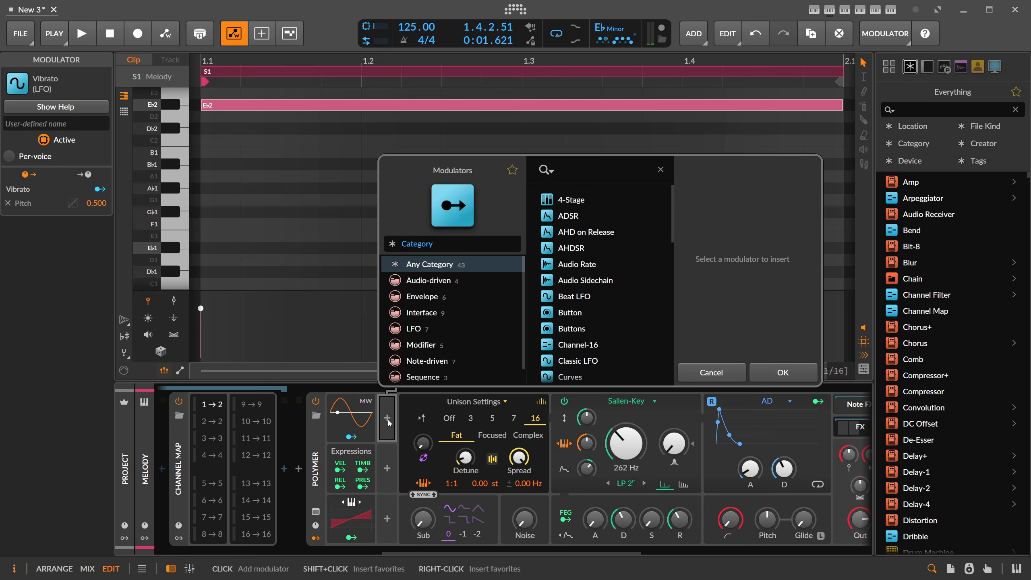
text(chann)
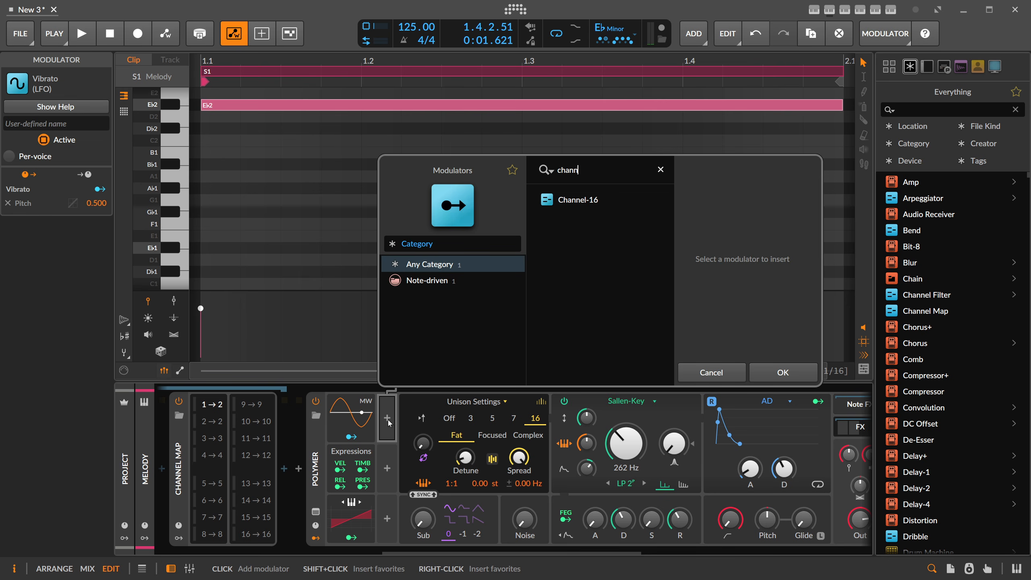
key(Return)
click(390, 418)
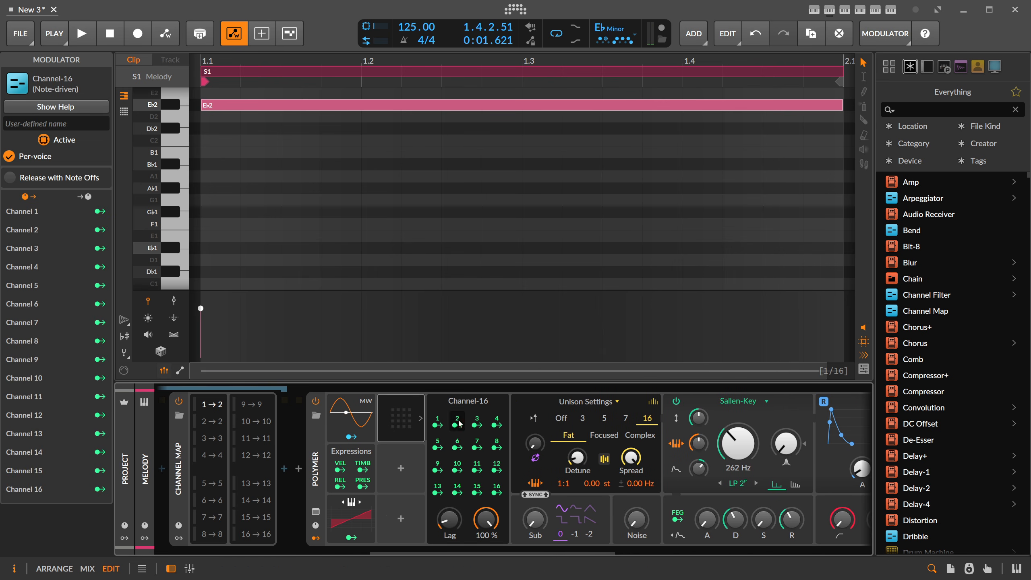
key(space)
key(space)
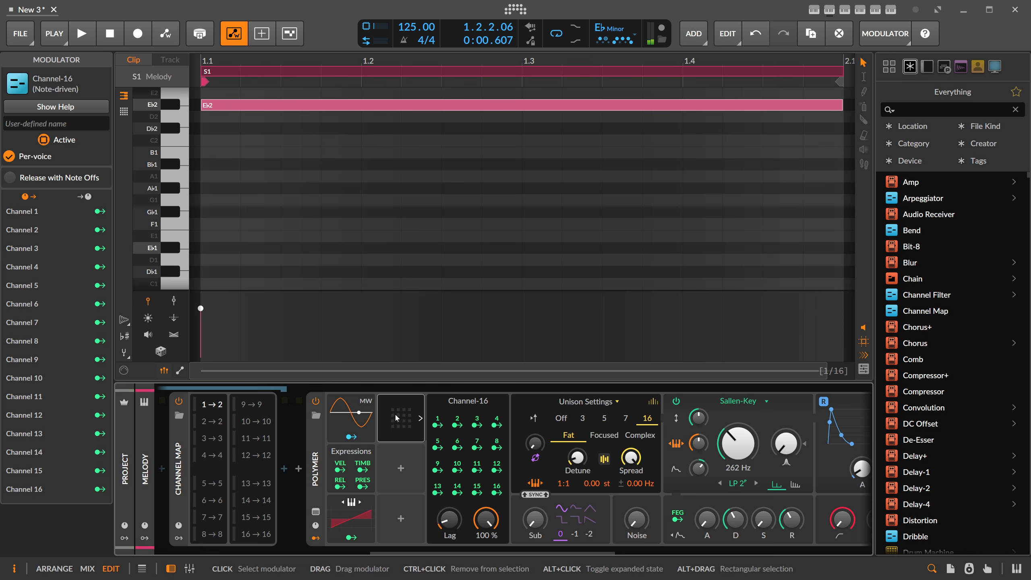
Assign channel 2 of the Channel-16 modulator to the Wavetable Index with an amount of -0.57 and play the clip
drag(389, 555, 425, 556)
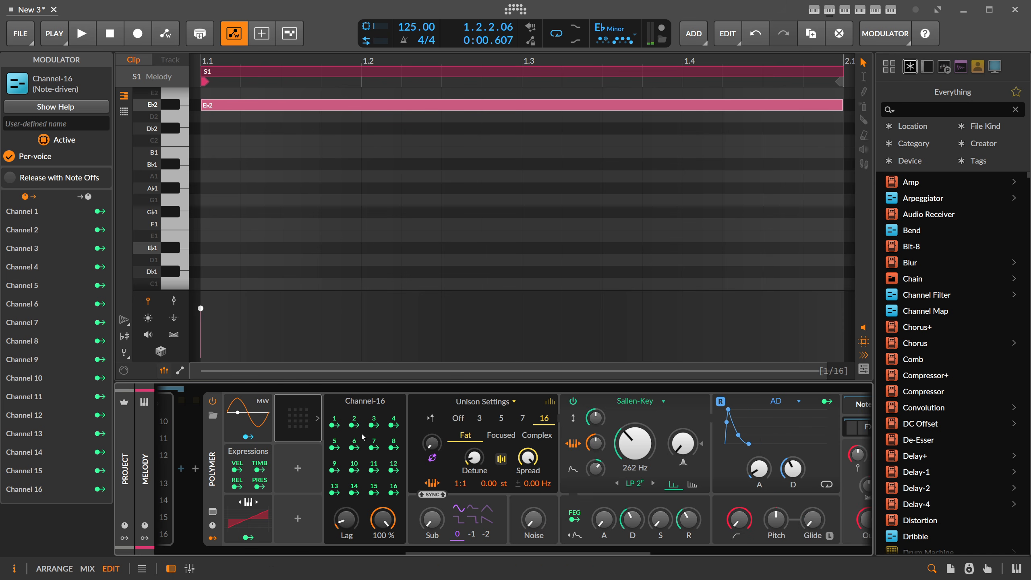
click(354, 425)
click(550, 402)
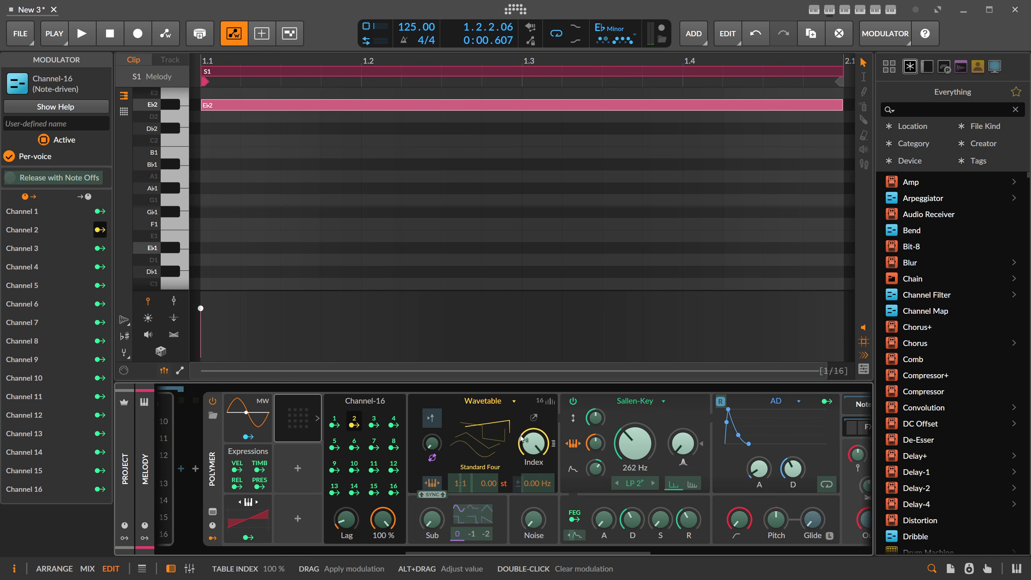
mouse_move(522, 438)
mouse_down()
mouse_move(523, 455)
mouse_move(533, 444)
mouse_up()
key(space)
key(space)
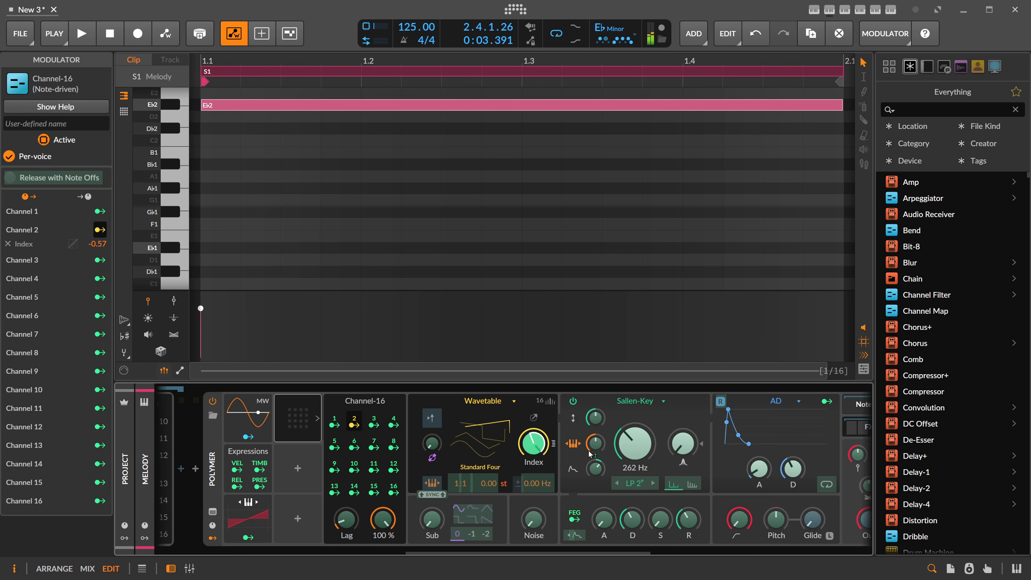
Modulate the filter's envelope cutoff amount from channel 2 by 0.143 during playback, and finish the modulation mapping
drag(605, 468, 605, 465)
key(space)
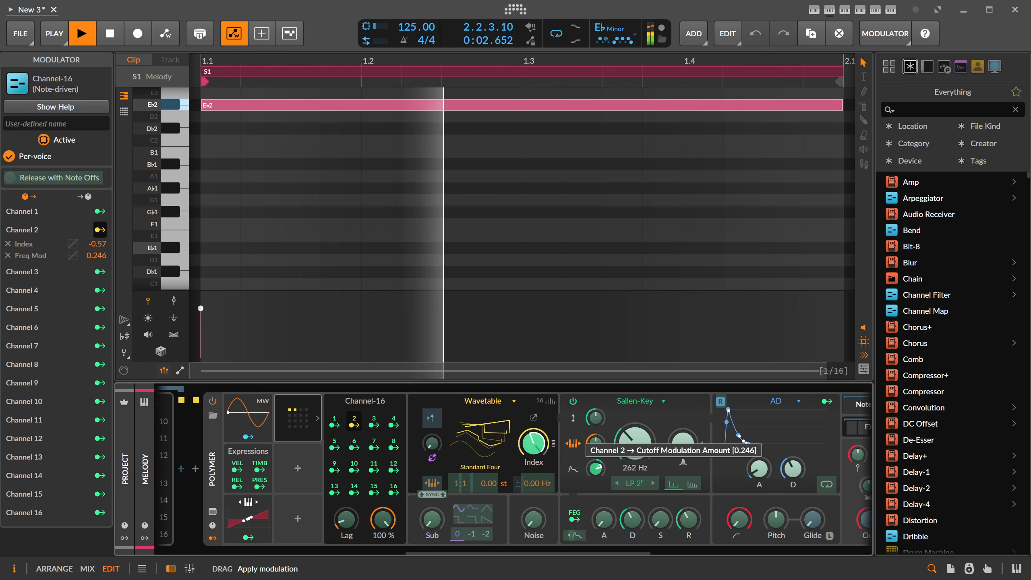
drag(596, 469, 596, 475)
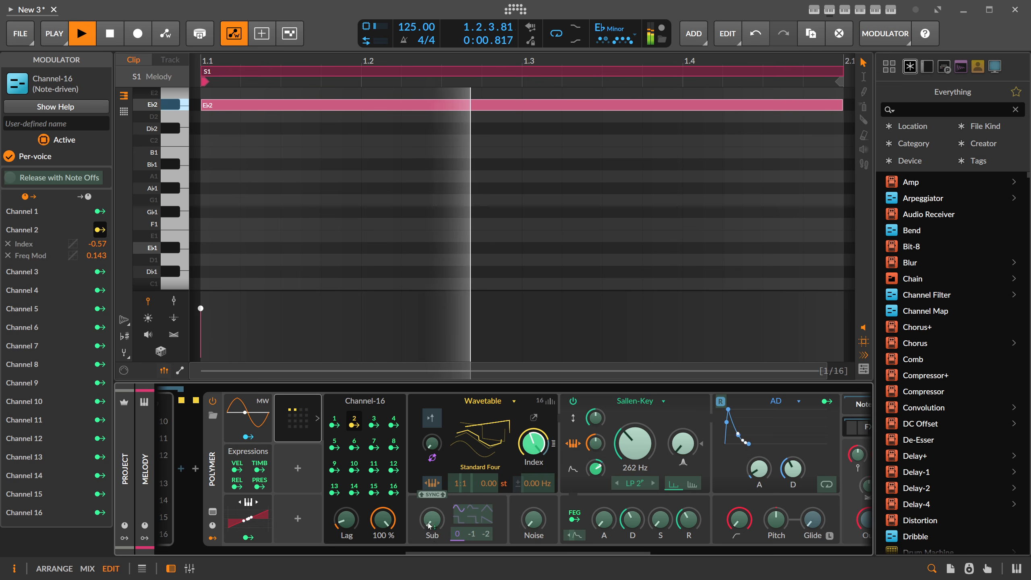
drag(446, 553, 435, 554)
click(389, 424)
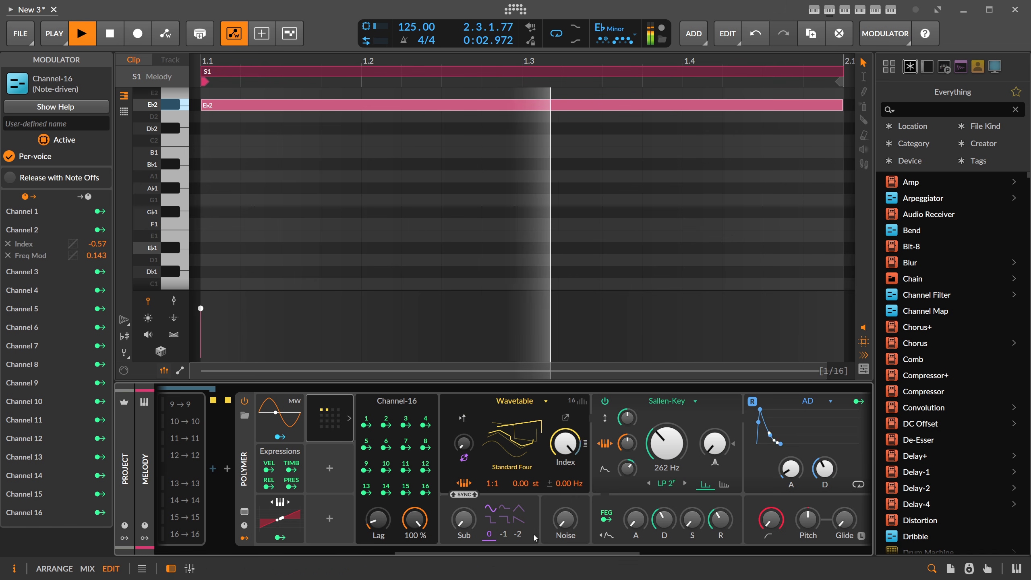
Stop playback, make the second layer's Arpeggiator follow the global key, and compare the two layers' device chains
drag(519, 555, 300, 555)
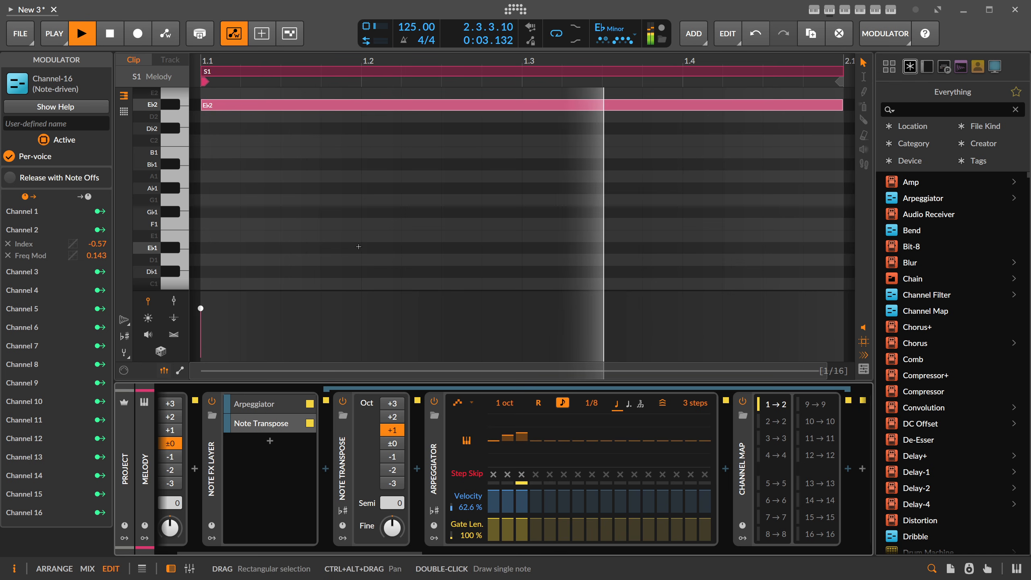
key(space)
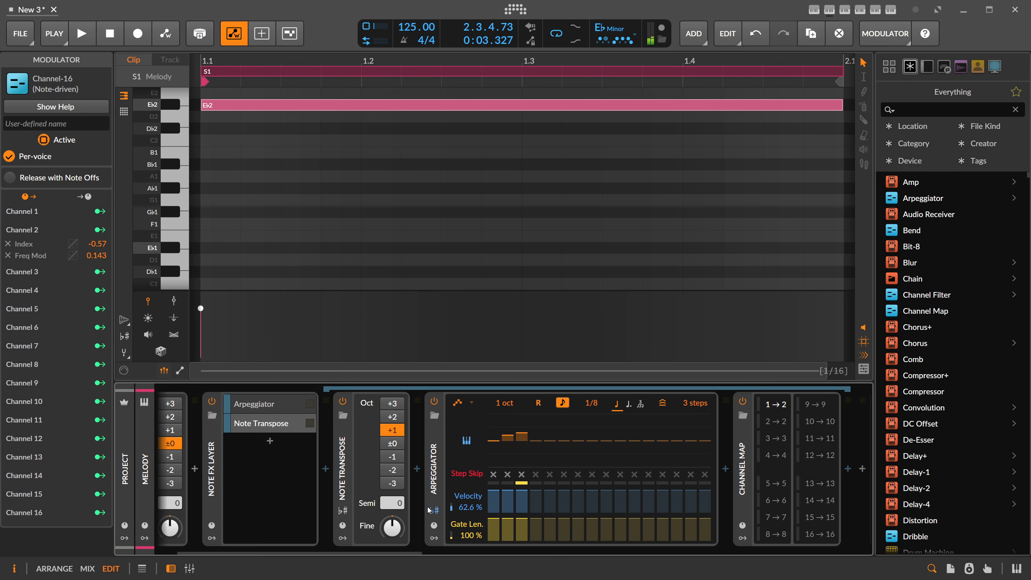
click(268, 409)
click(273, 420)
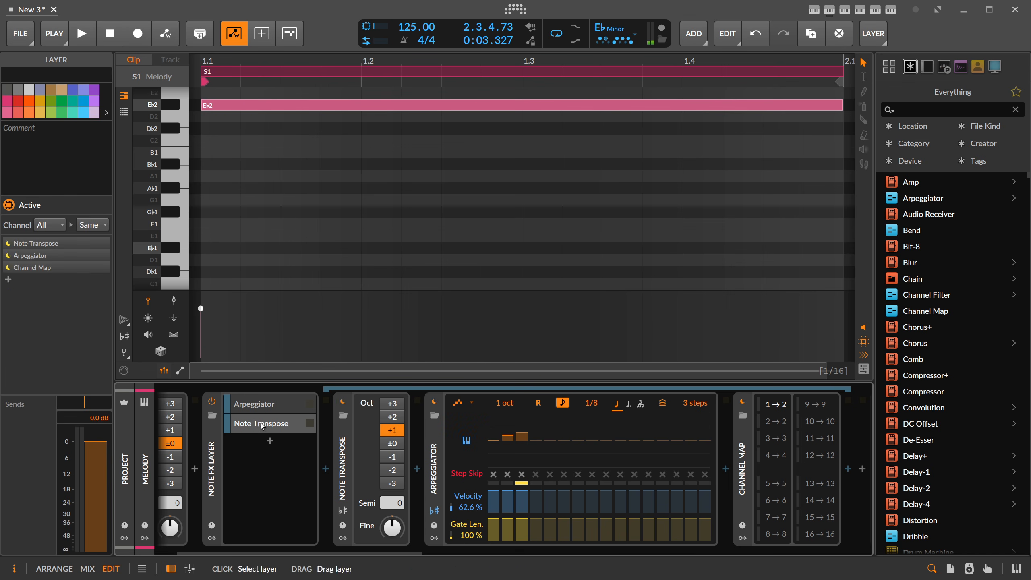
click(264, 411)
click(273, 422)
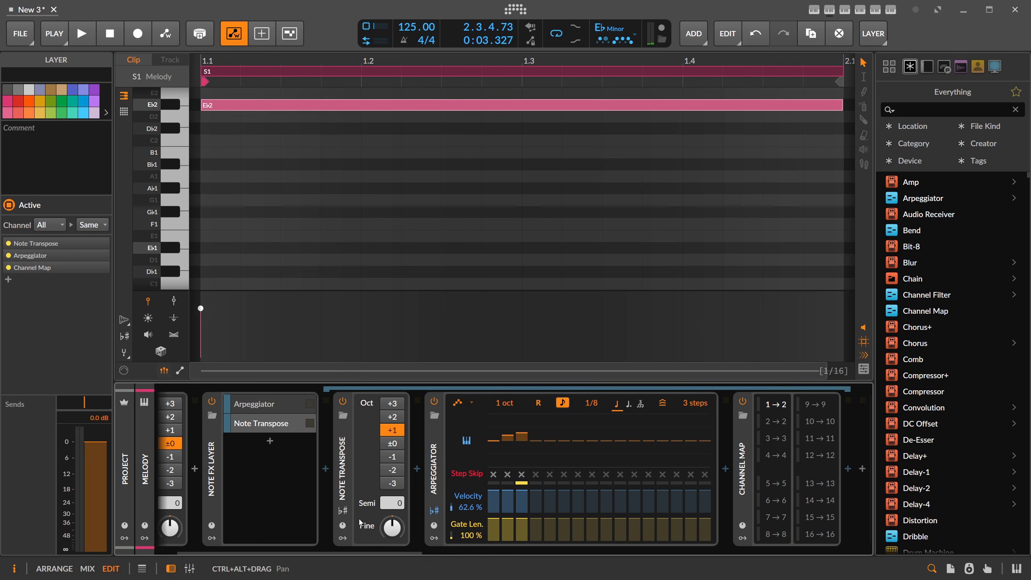
click(266, 407)
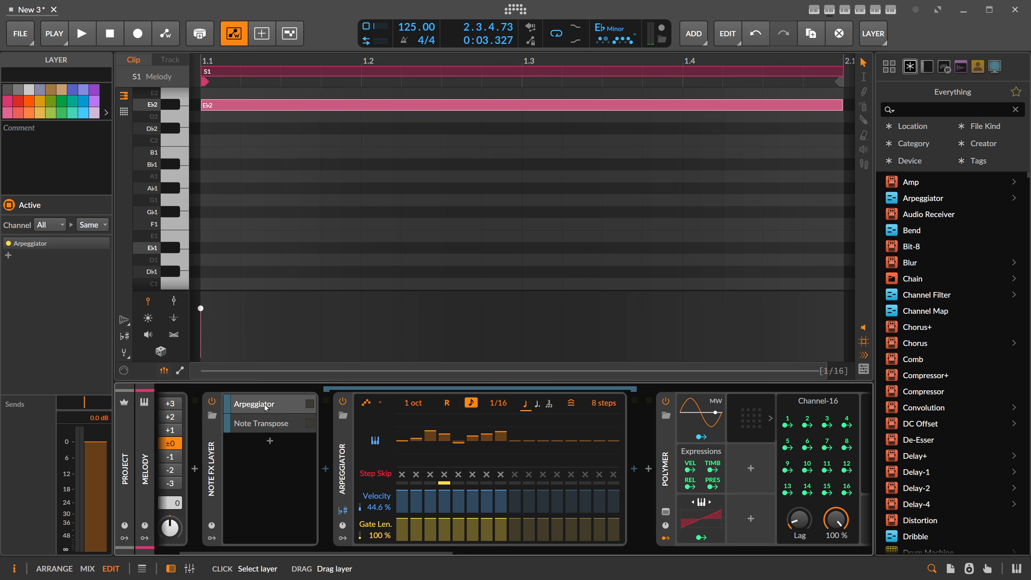
click(280, 408)
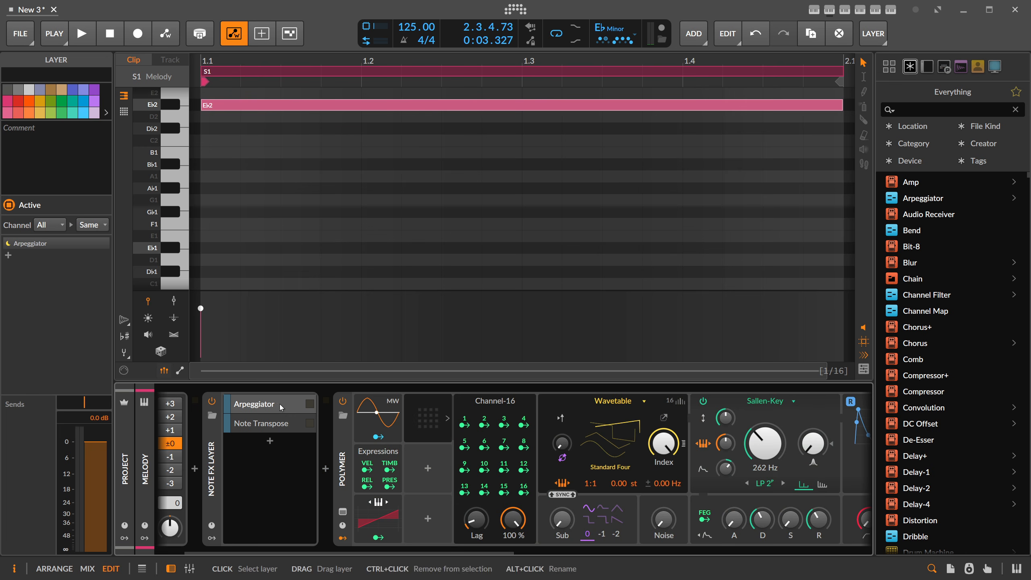
Inspect the E♭2 note in the zoomed-out Melody clip and return to the Arrange view
scroll(328, 64, down, 3)
scroll(267, 192, up, 3)
scroll(261, 221, down, 1)
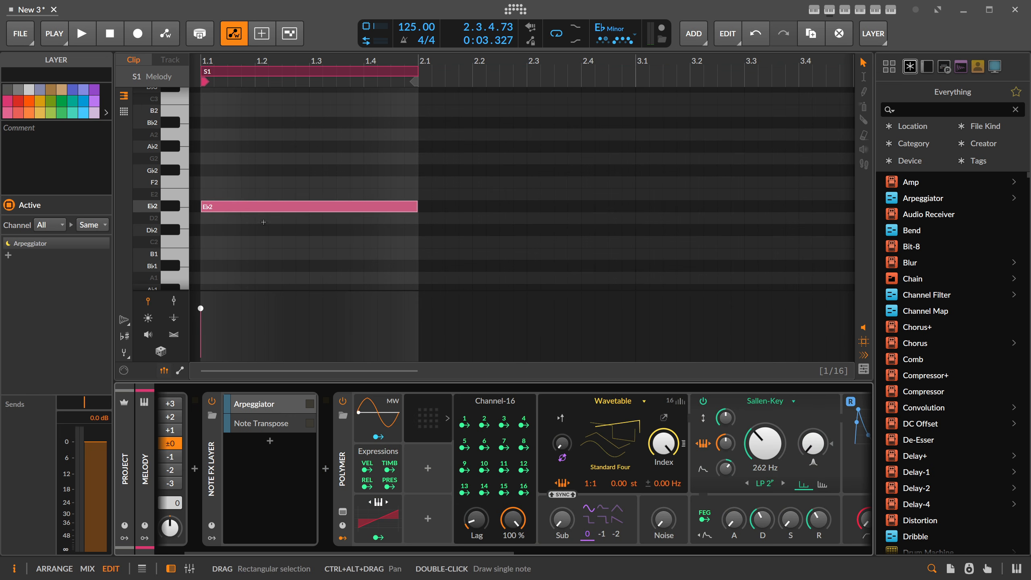
drag(278, 172, 276, 241)
drag(287, 71, 305, 125)
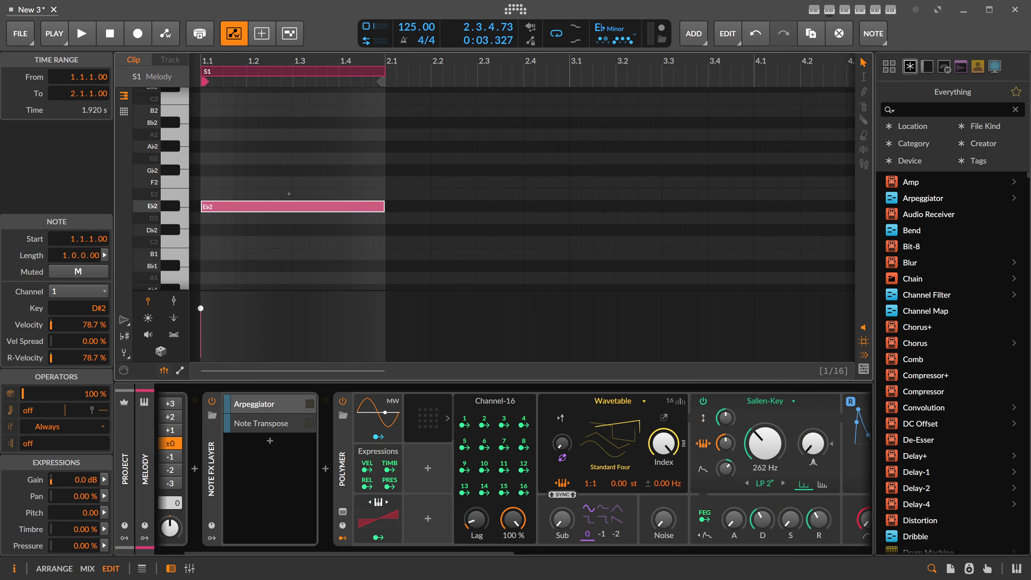
key(alt+1)
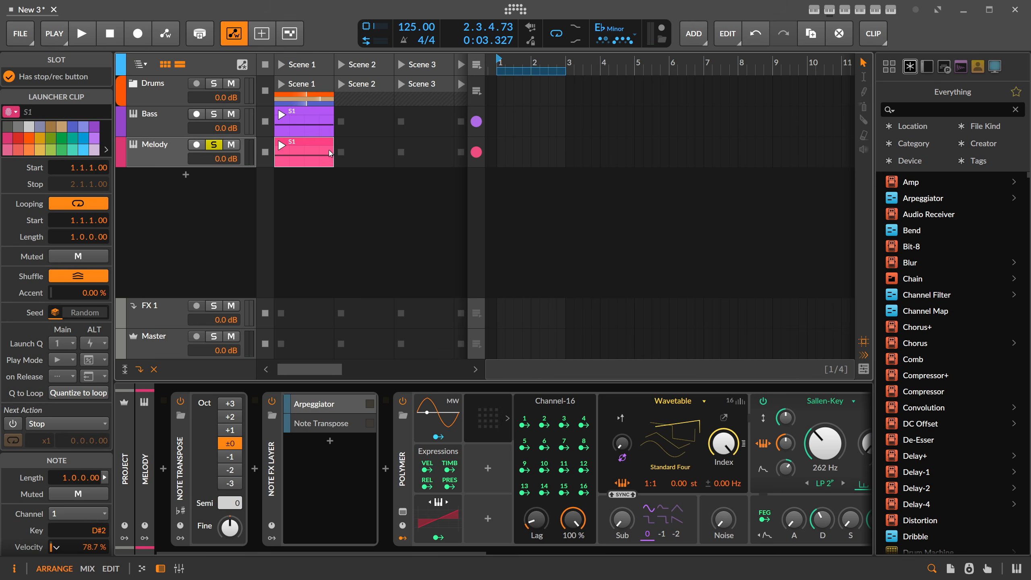
Extend the Melody clip's loop beyond two bars and duplicate the E♭2 note into bars 2 and 3
key(alt+3)
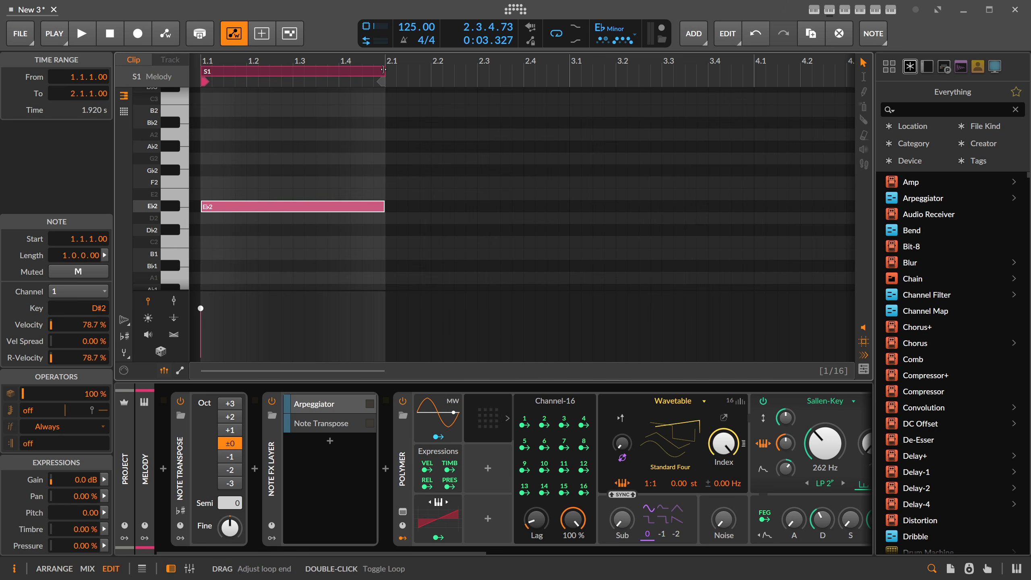
drag(382, 70, 514, 80)
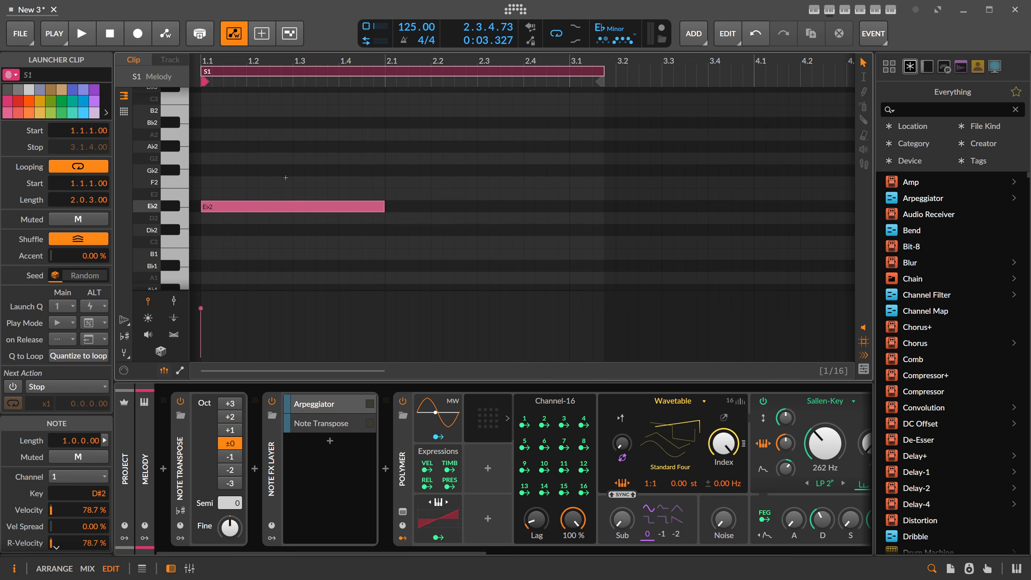
key(ctrl+a)
key(ctrl+d)
key(ctrl+d)
drag(425, 63, 407, 63)
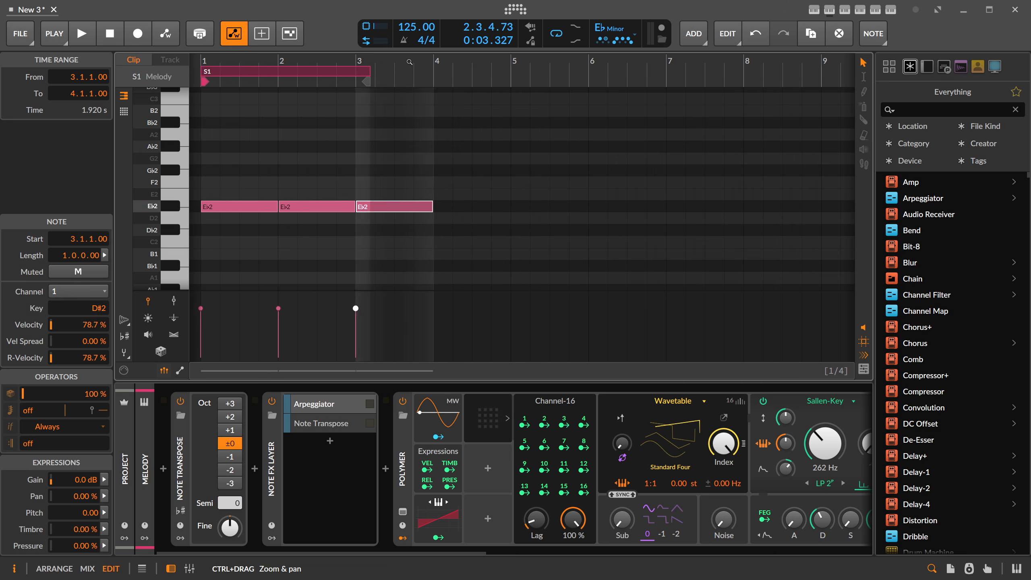
Add a copy of the note in bar 4 lowered to D♭2, and extend the Melody clip's loop to four bars
key(ctrl+d)
key(Down)
key(Down)
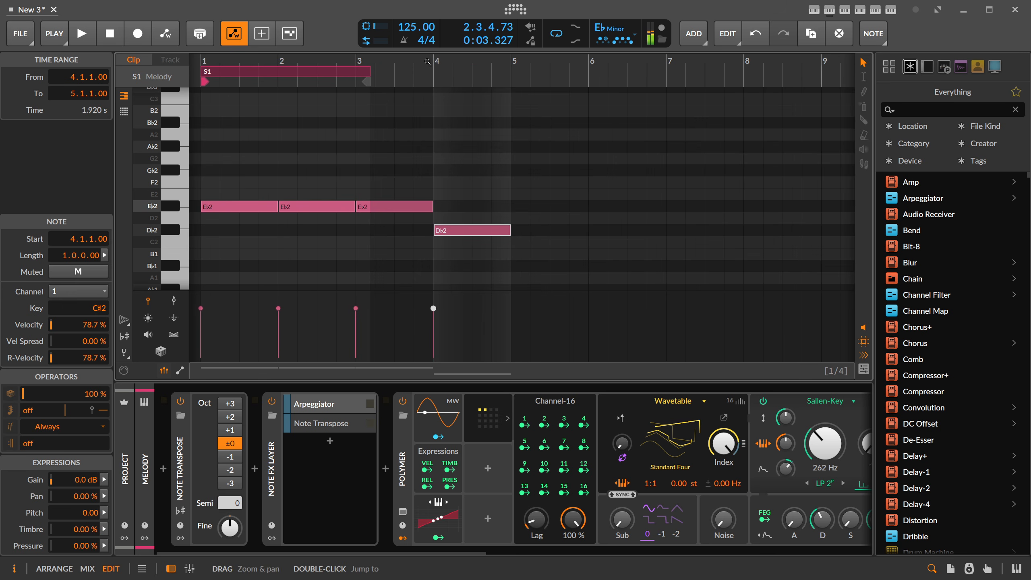
drag(368, 71, 509, 70)
click(472, 102)
key(Tab)
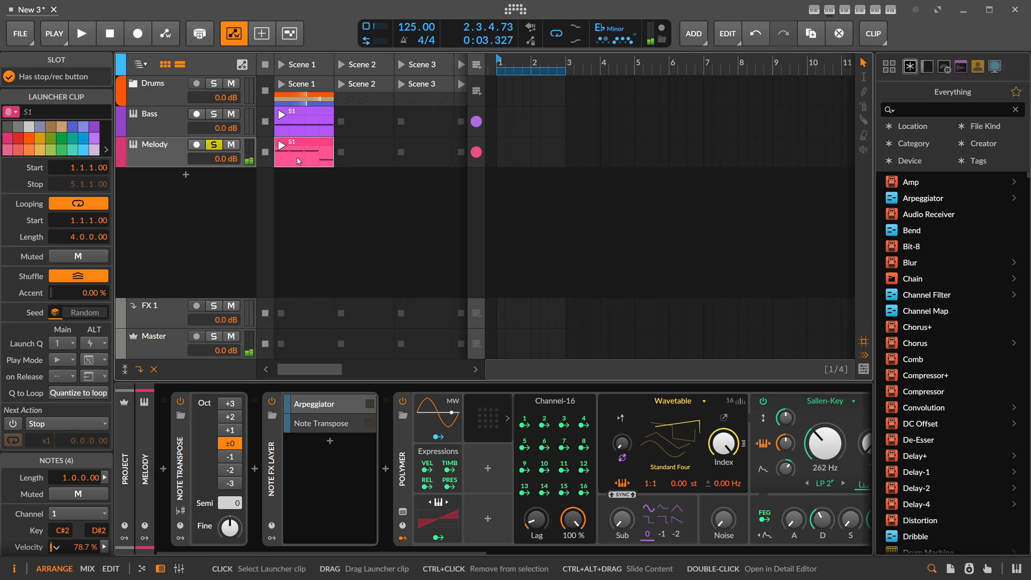
Play the Melody clip and set step 2 of the Note Transpose layer's Arpeggiator to a transpose of +2
key(space)
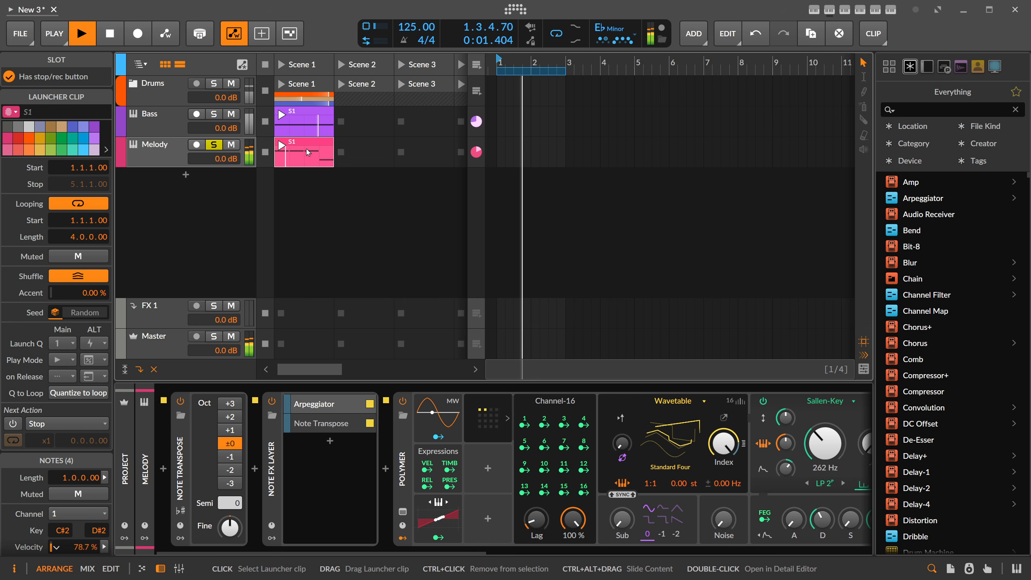
double_click(306, 150)
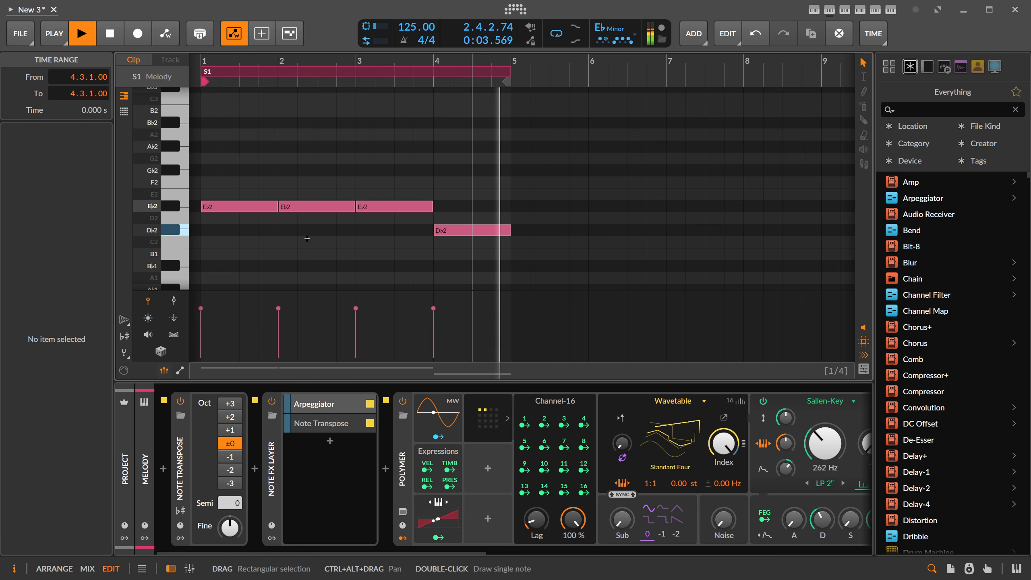
click(341, 424)
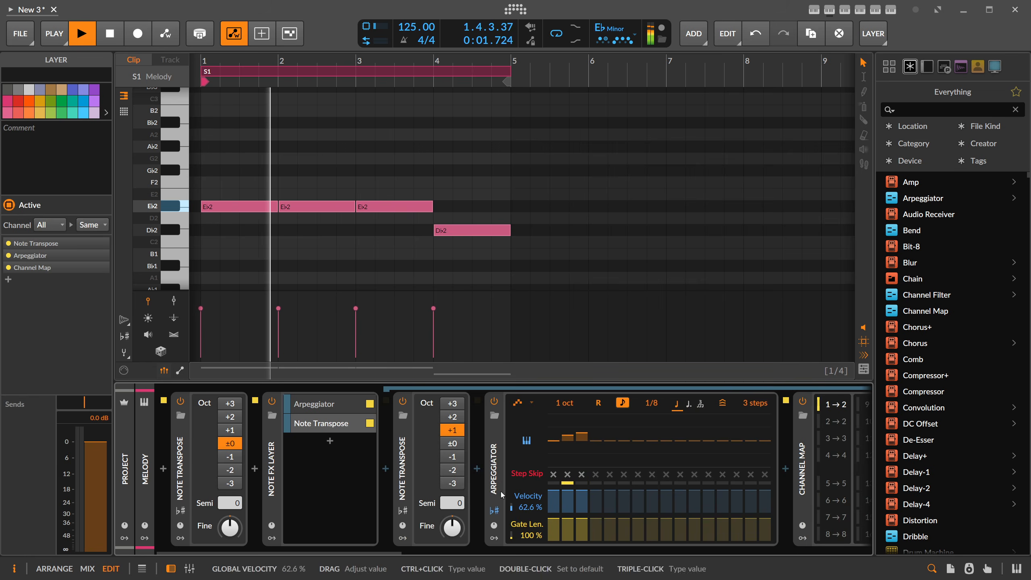
key(z)
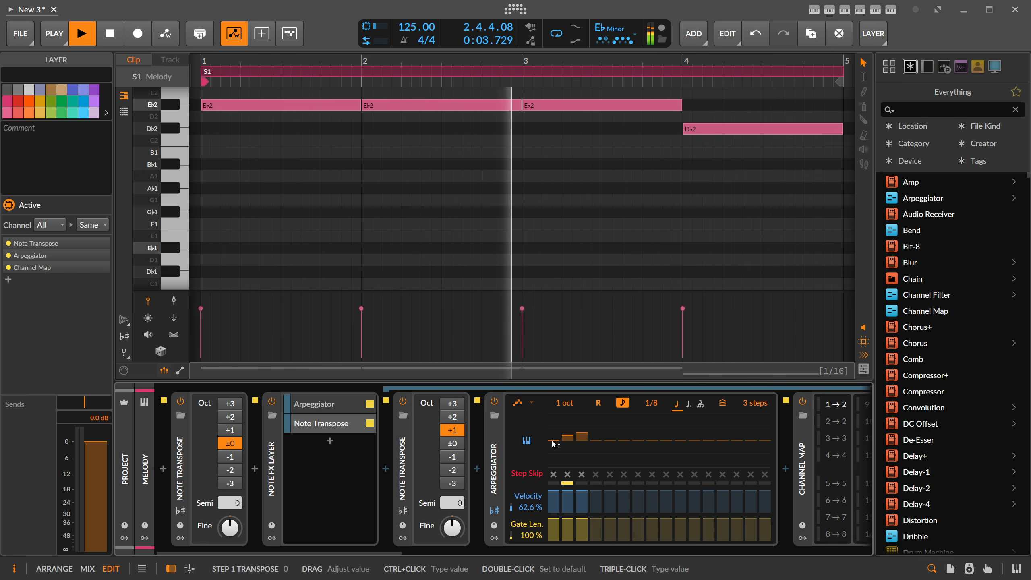
scroll(352, 149, up, 3)
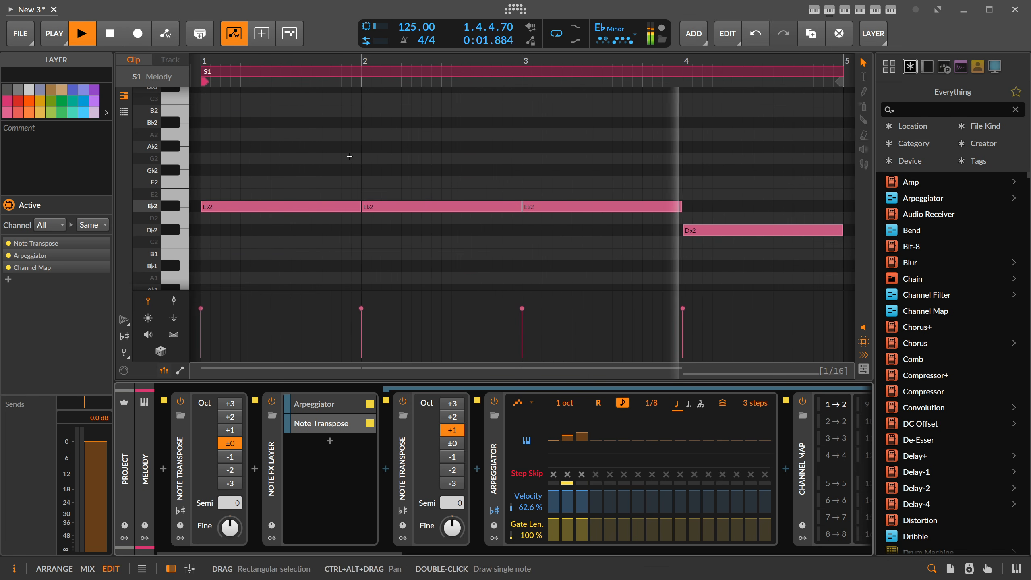
drag(568, 437, 568, 439)
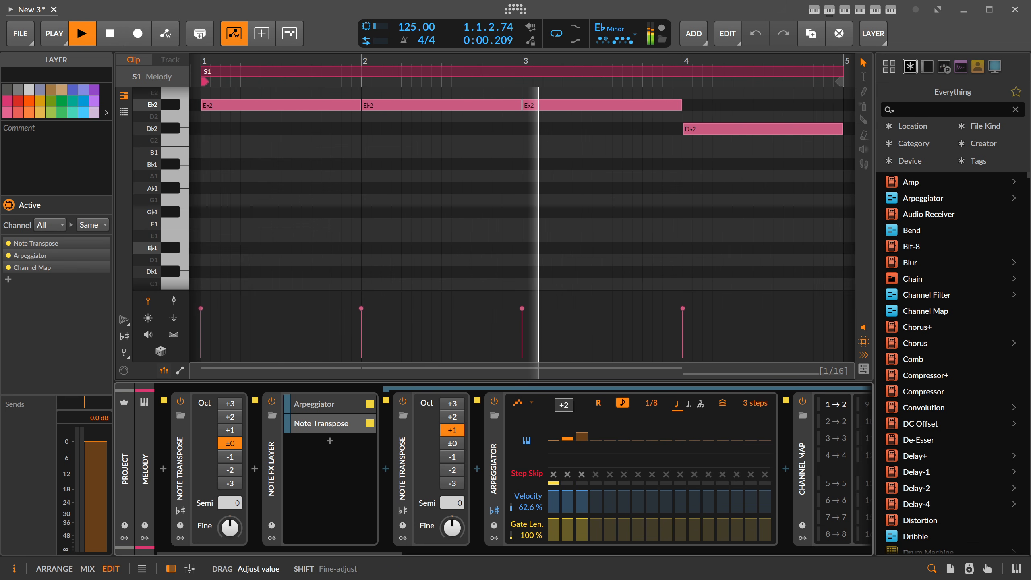
Show the first layer's Arpeggiator, return to the Arrange view and take the Melody track out of solo
click(344, 404)
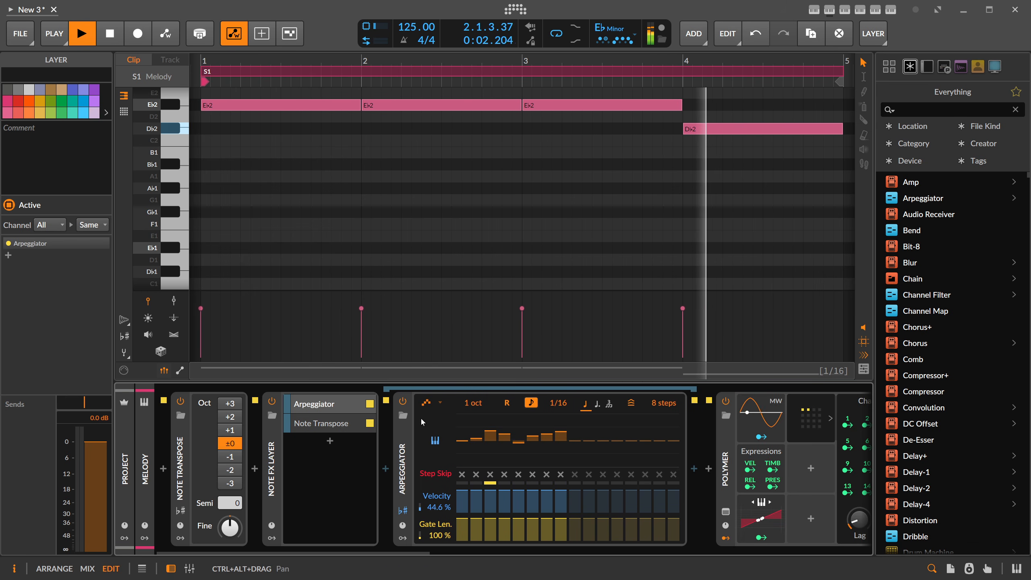
key(Tab)
click(215, 145)
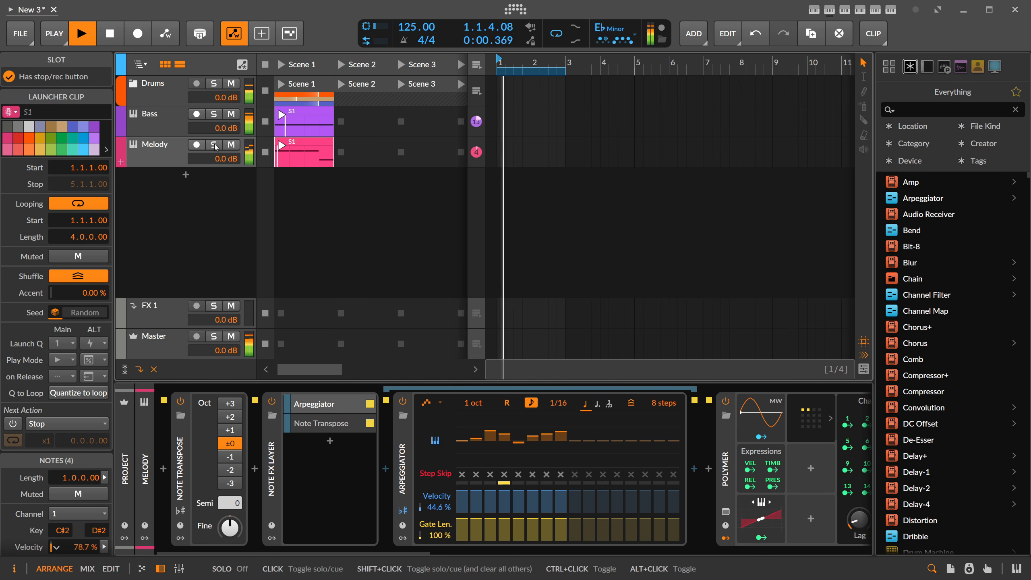
click(180, 157)
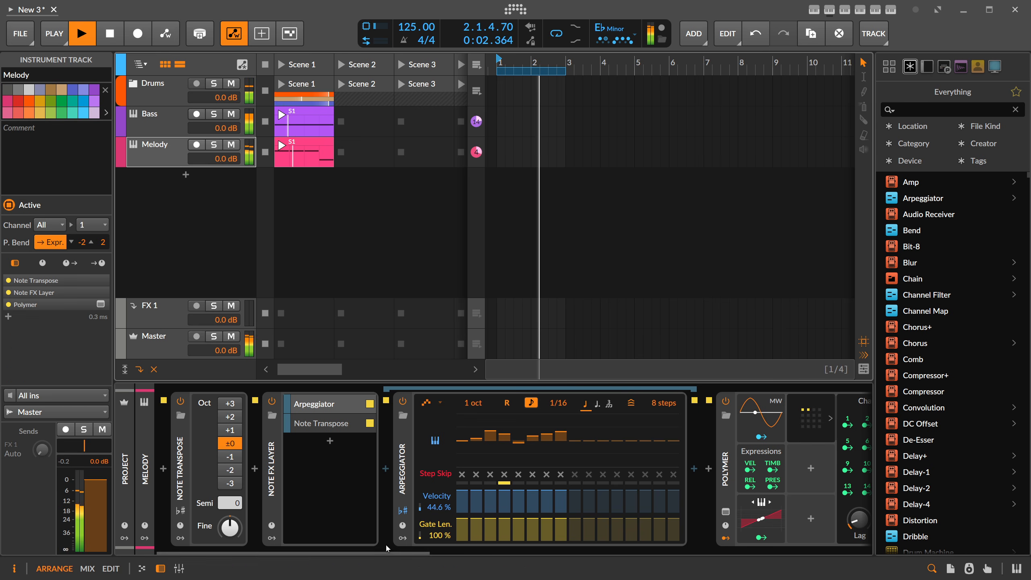
Set Polymer's filter cutoff modulation amount to 13.37 st and the Note Transpose layer's Arpeggiator rate to 1/16
drag(377, 553, 667, 553)
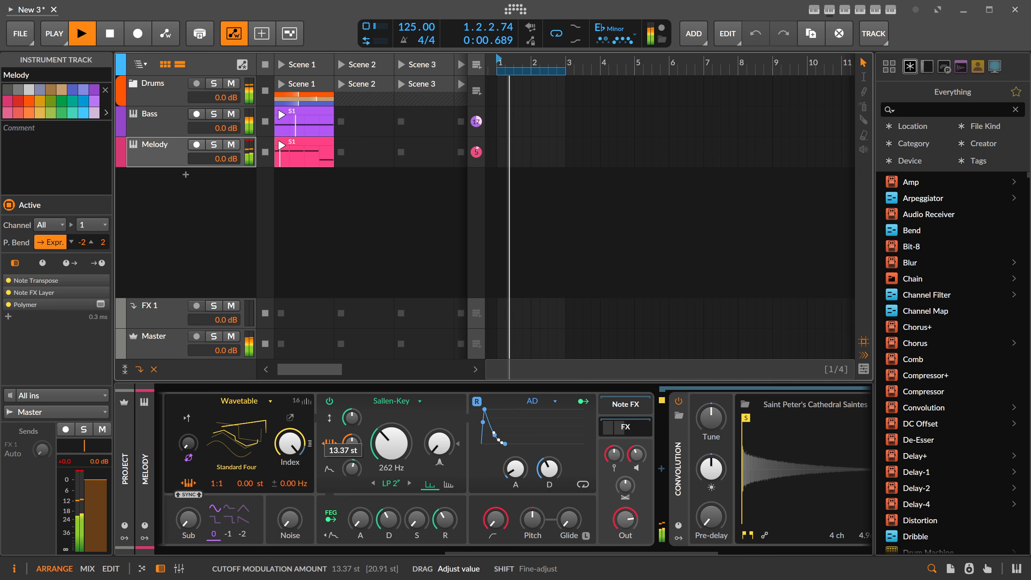
drag(455, 553, 178, 556)
click(282, 427)
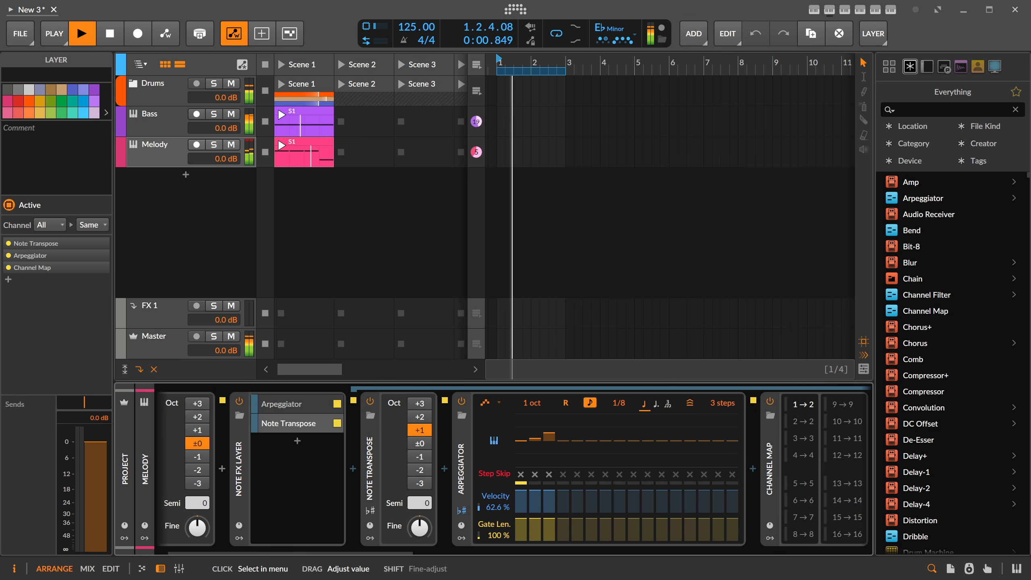
scroll(618, 404, up, 1)
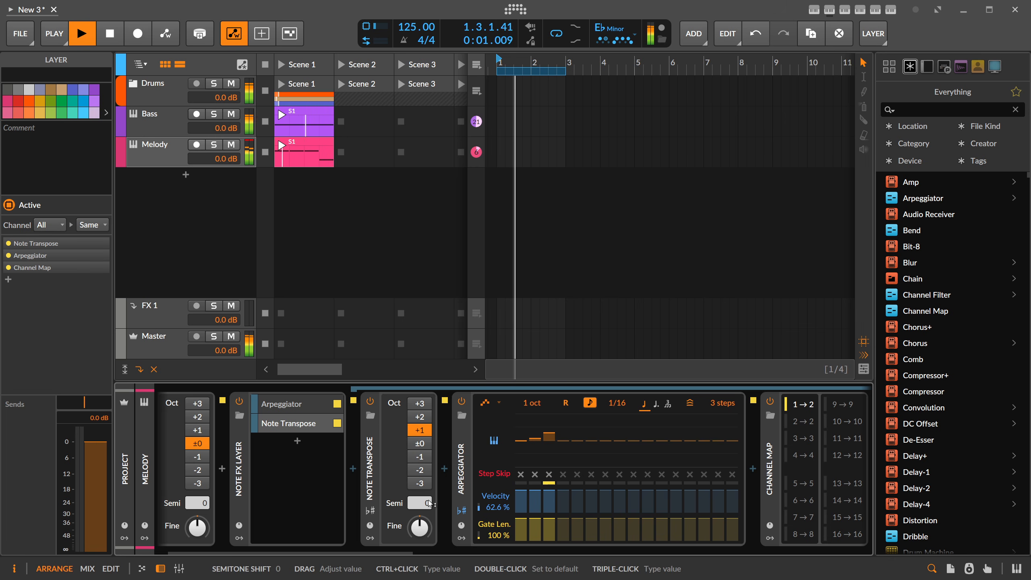
Stop playback, delete the notes in bars 2 to 4 of the Melody clip and shorten its loop to one bar
double_click(304, 153)
key(space)
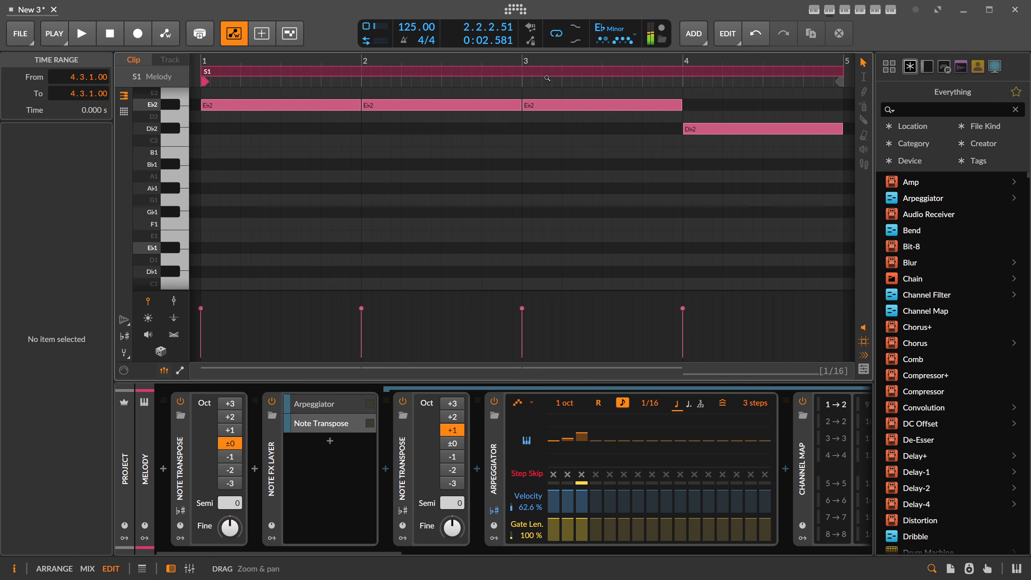
scroll(503, 187, up, 2)
double_click(764, 179)
drag(666, 218, 456, 103)
key(Delete)
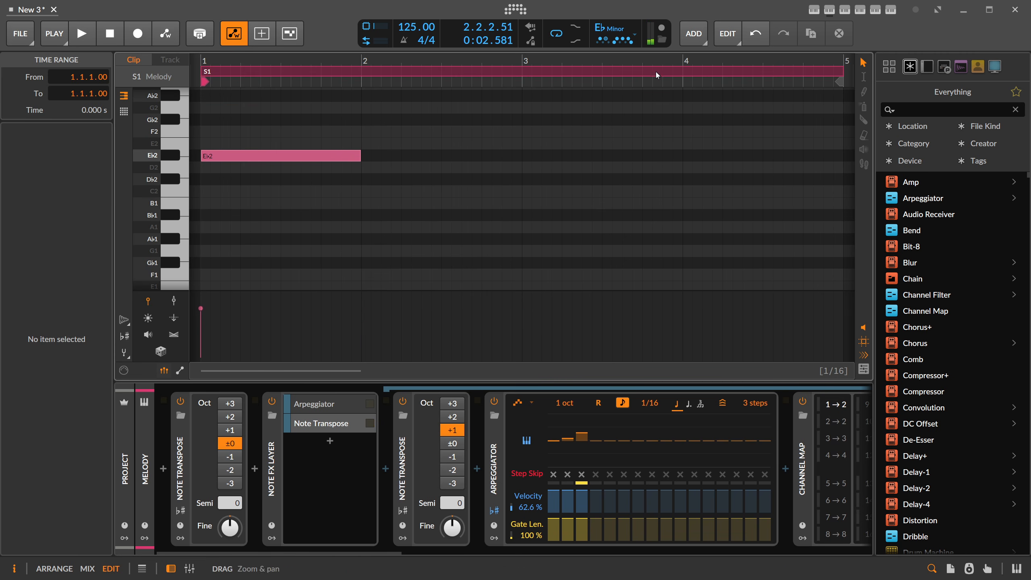
drag(738, 73, 361, 105)
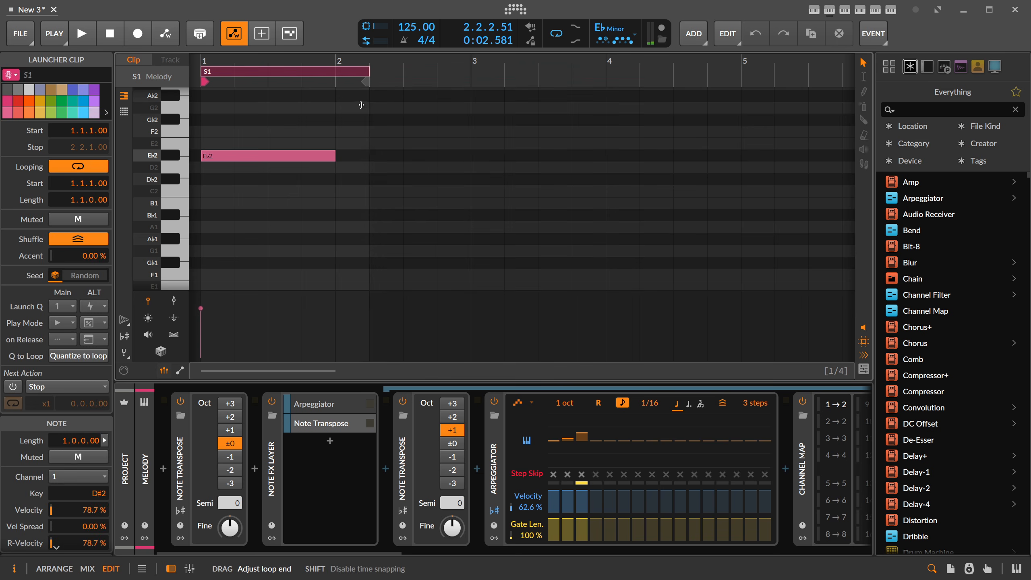
Resume playback in the Arrange view and set the Note Transpose layer's Arpeggiator to a dotted 1/8 rate
key(F6)
key(space)
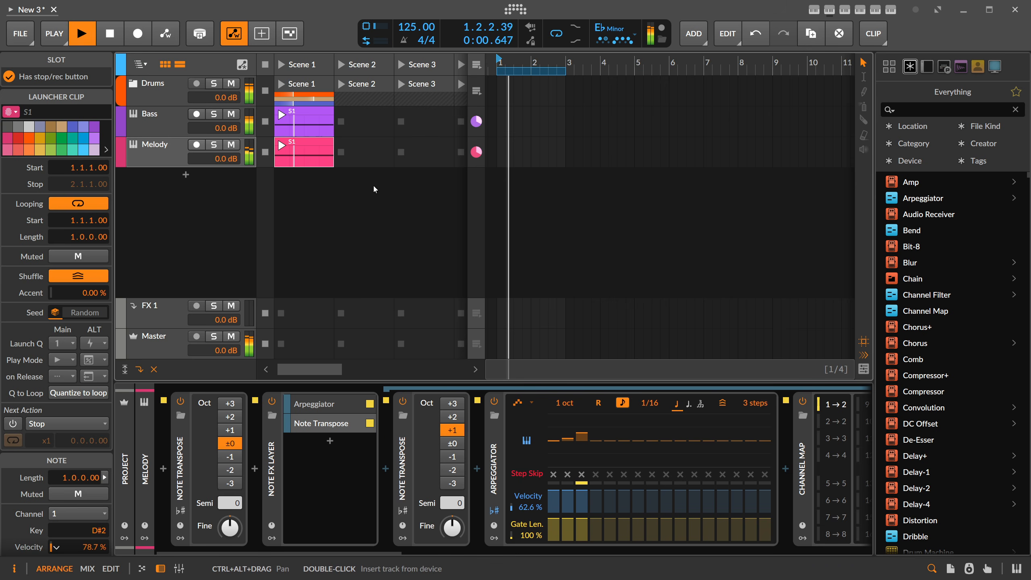
scroll(650, 402, up, 1)
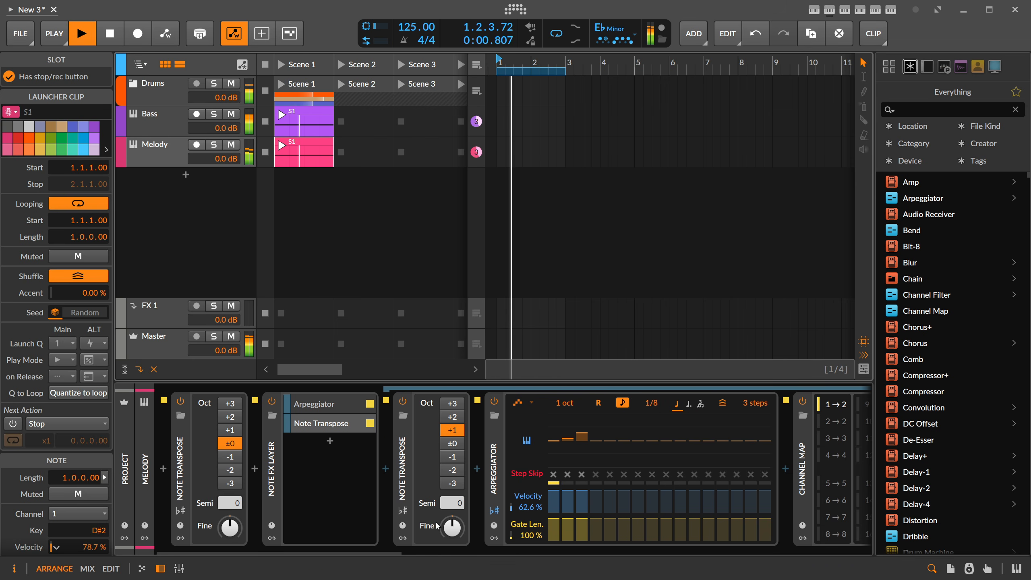
scroll(487, 467, right, 5)
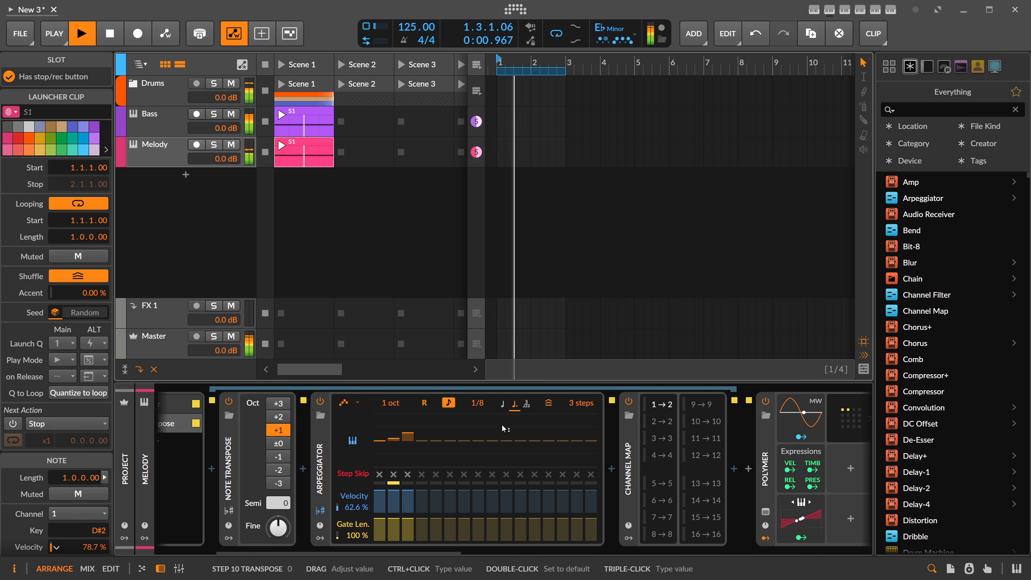
scroll(357, 542, left, 3)
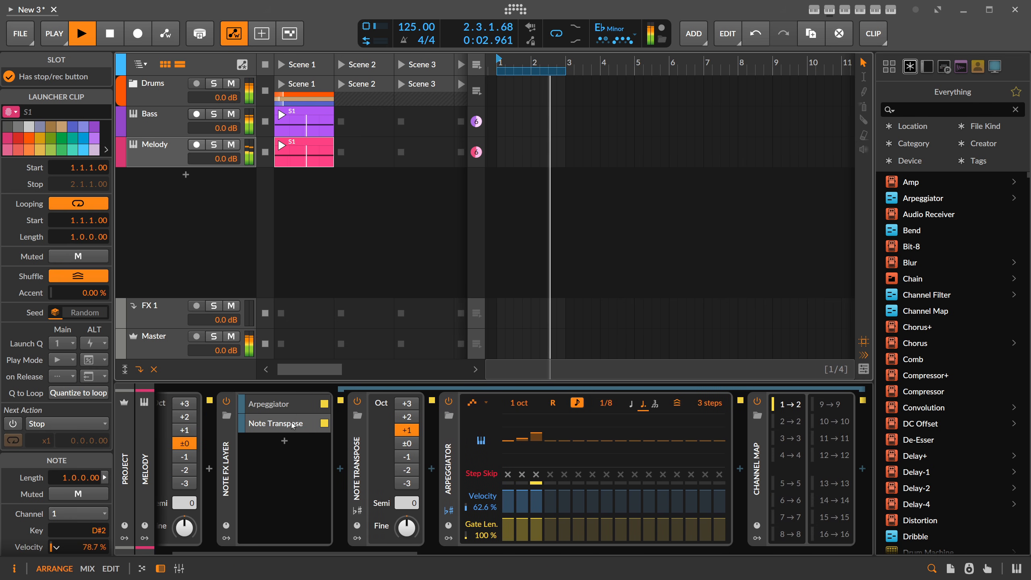
Set the first layer's Arpeggiator velocity to 48.6 % and slightly raise Polymer's filter cutoff modulation amount
click(267, 403)
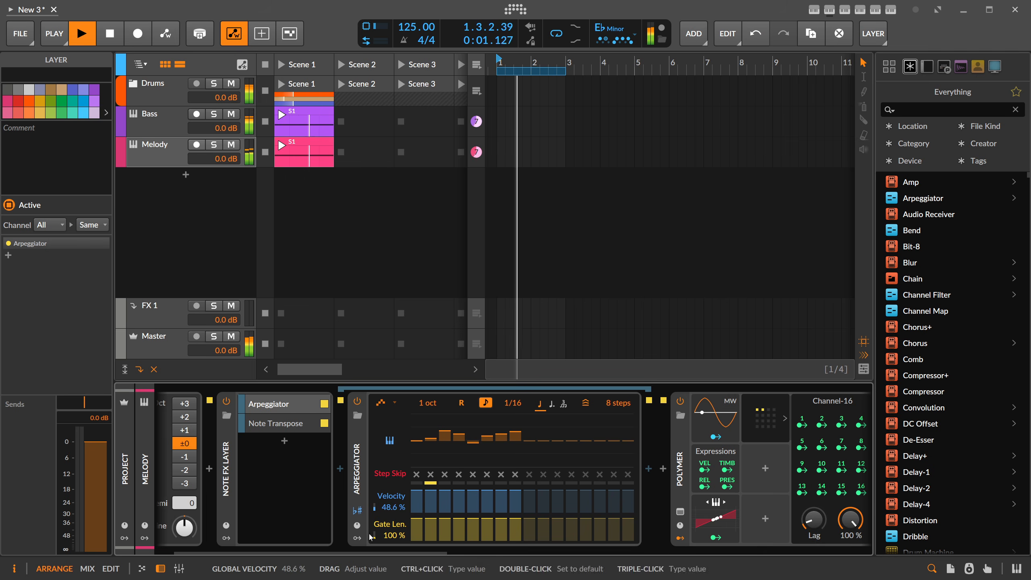
drag(361, 550, 552, 547)
drag(566, 469, 565, 460)
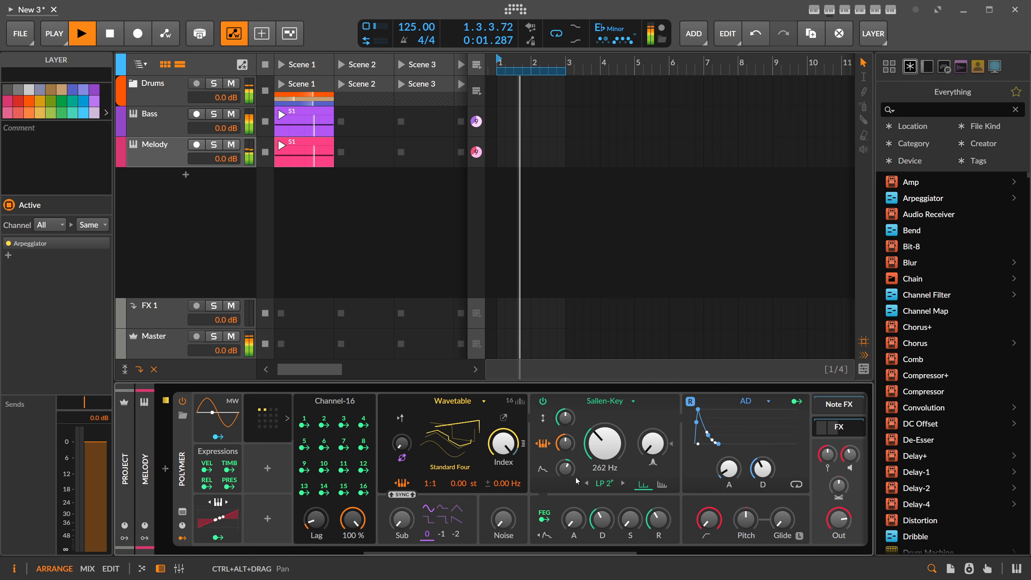
drag(500, 552, 311, 552)
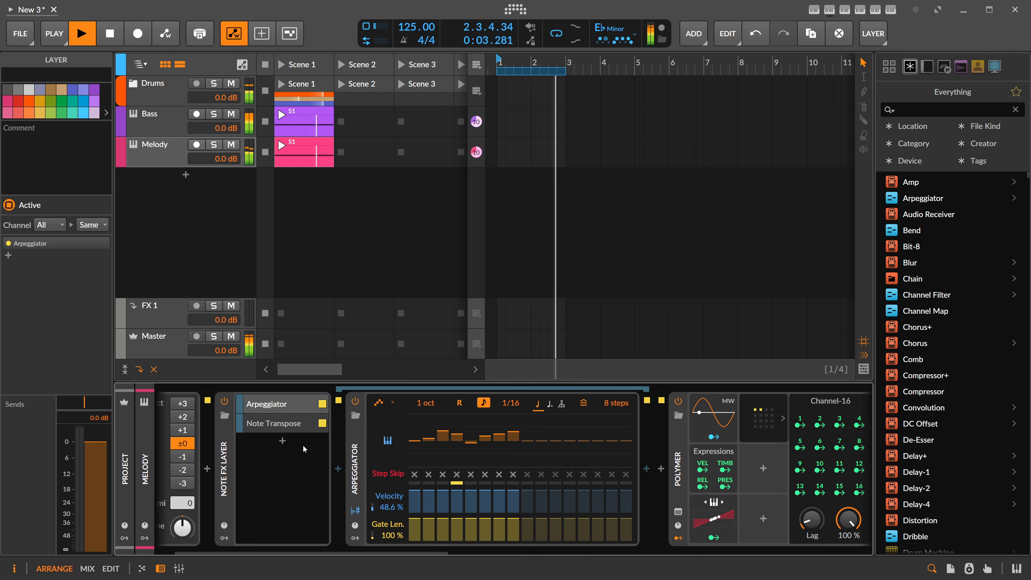
Lower the transpose of step 3 in the Note Transpose layer's Arpeggiator, and set the first layer's Arpeggiator velocity to 66.3 %
click(284, 423)
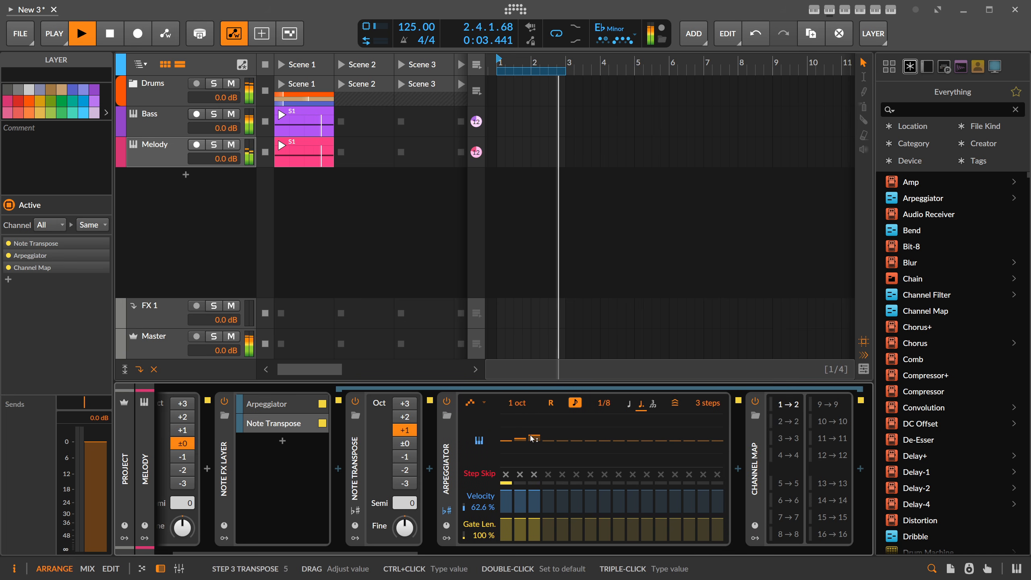
drag(533, 438, 533, 442)
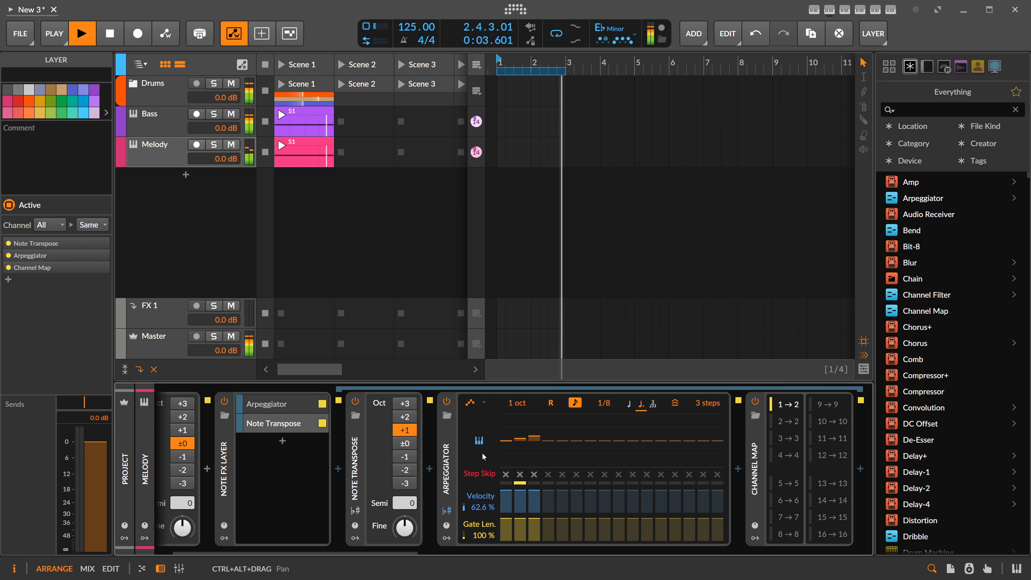
click(304, 414)
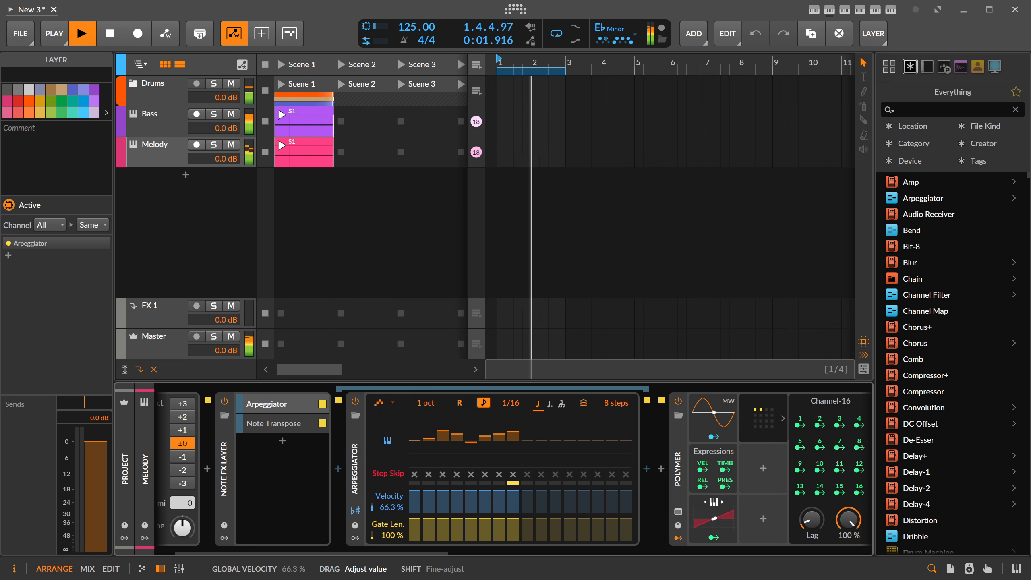
Collapse the Channel-16 modulator and the Arpeggiator layer's device chain, and stop playback
click(763, 418)
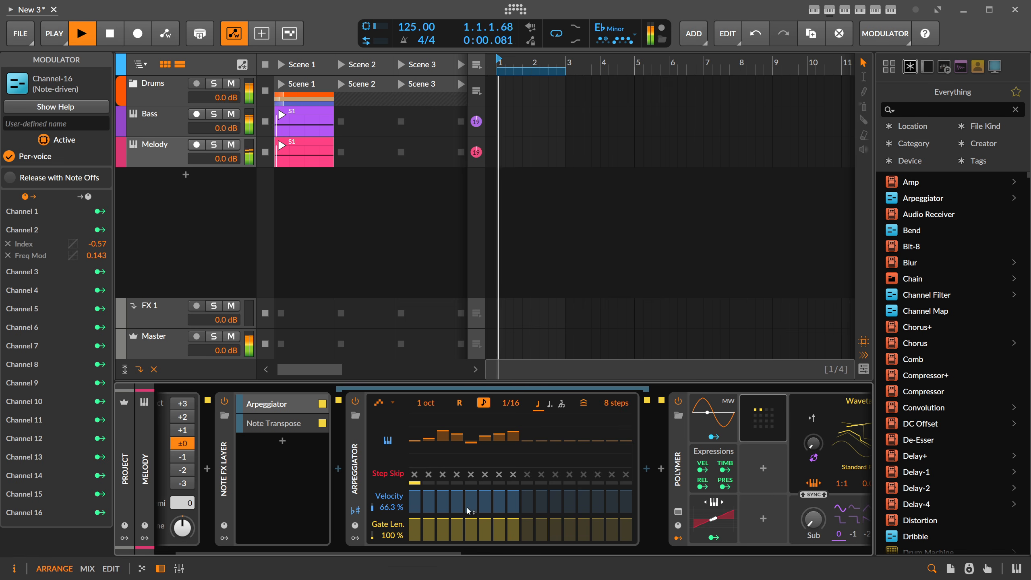
mouse_move(398, 553)
mouse_down()
mouse_move(495, 553)
mouse_move(378, 553)
mouse_up()
click(316, 404)
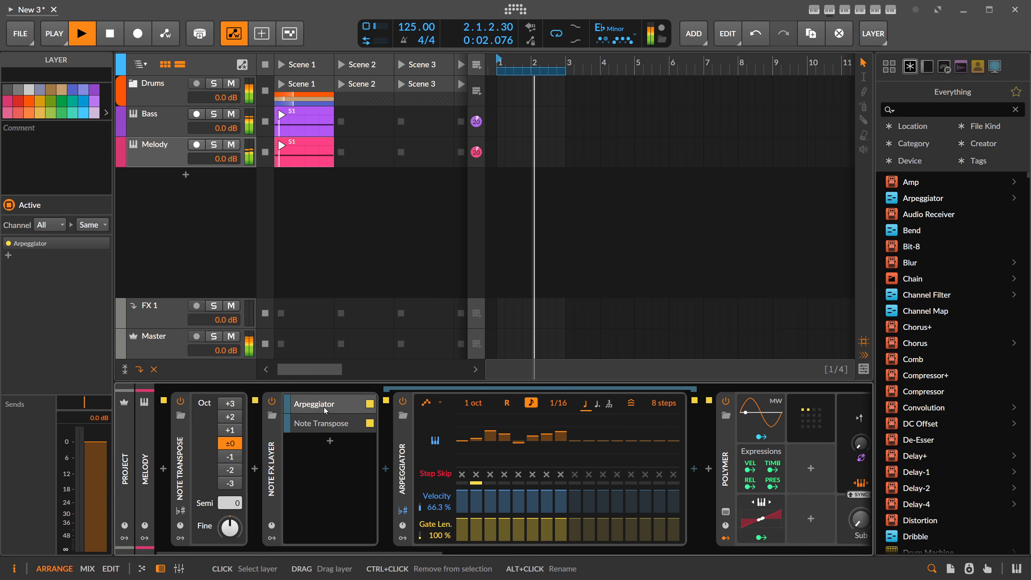
click(316, 399)
click(315, 399)
click(315, 399)
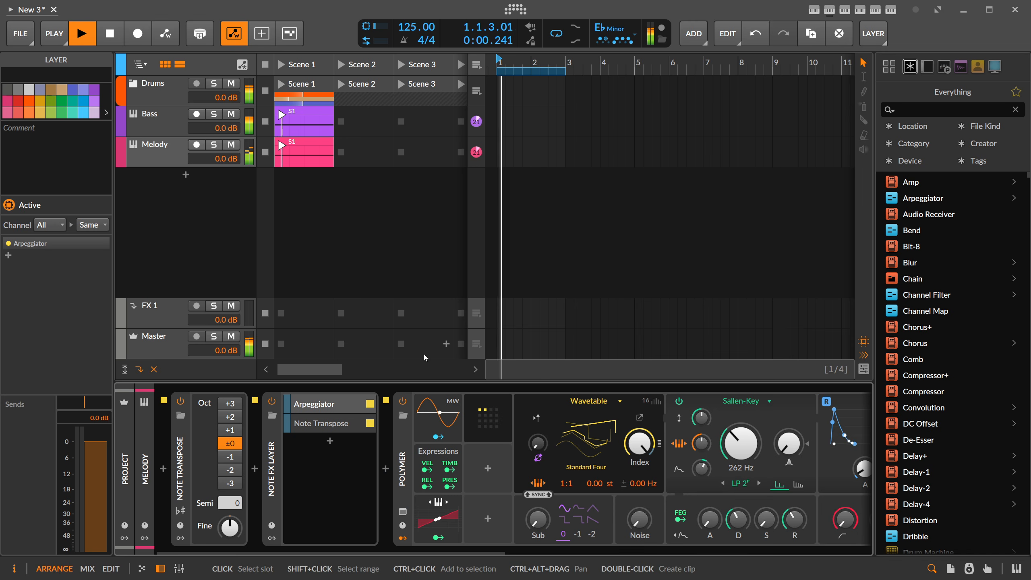
key(space)
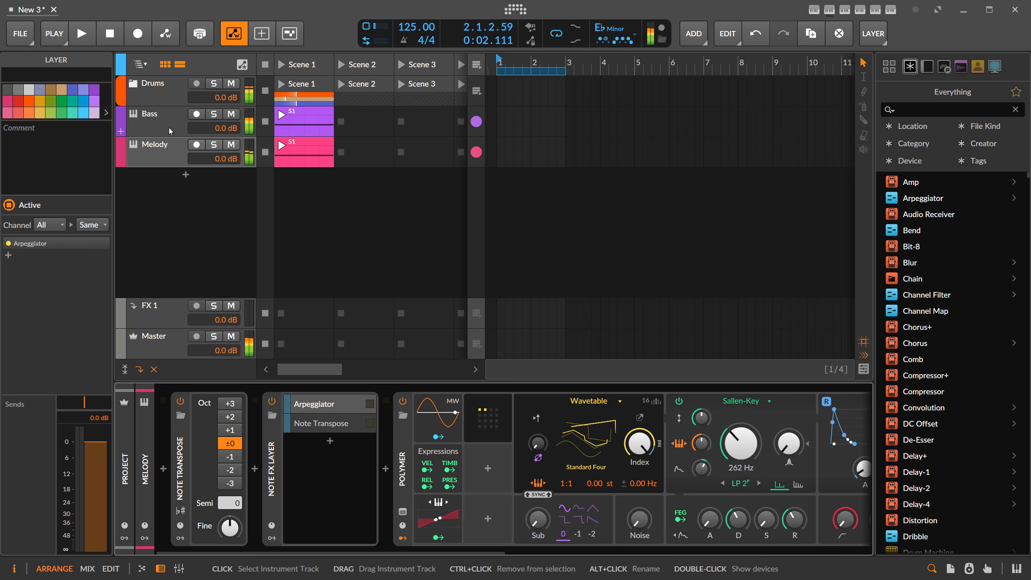
Copy the Audio Sidechain modulator from the Bass Polymer to the Melody Polymer and map it to Output at about -0.56
click(168, 126)
click(661, 409)
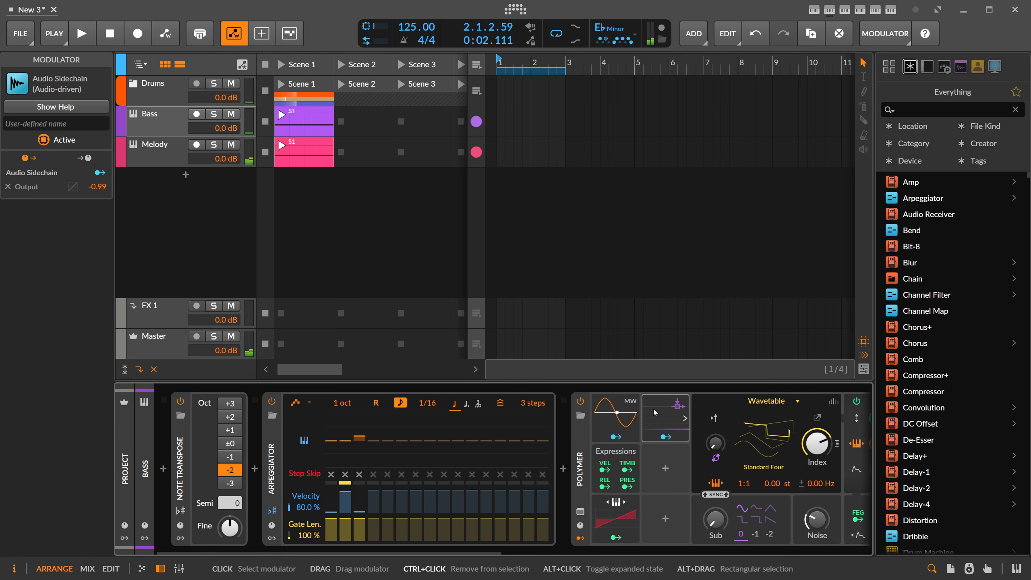
click(170, 154)
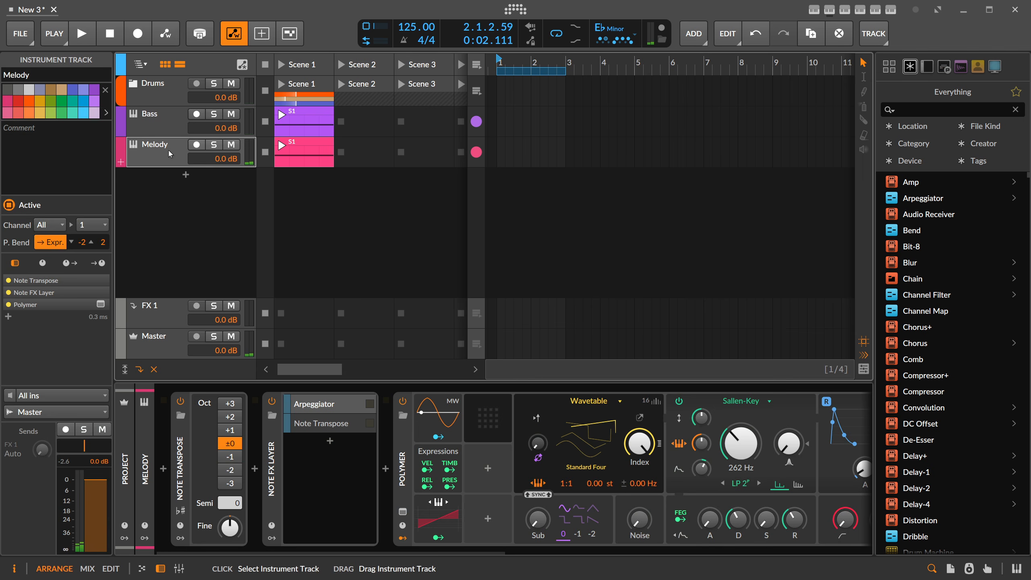
click(471, 448)
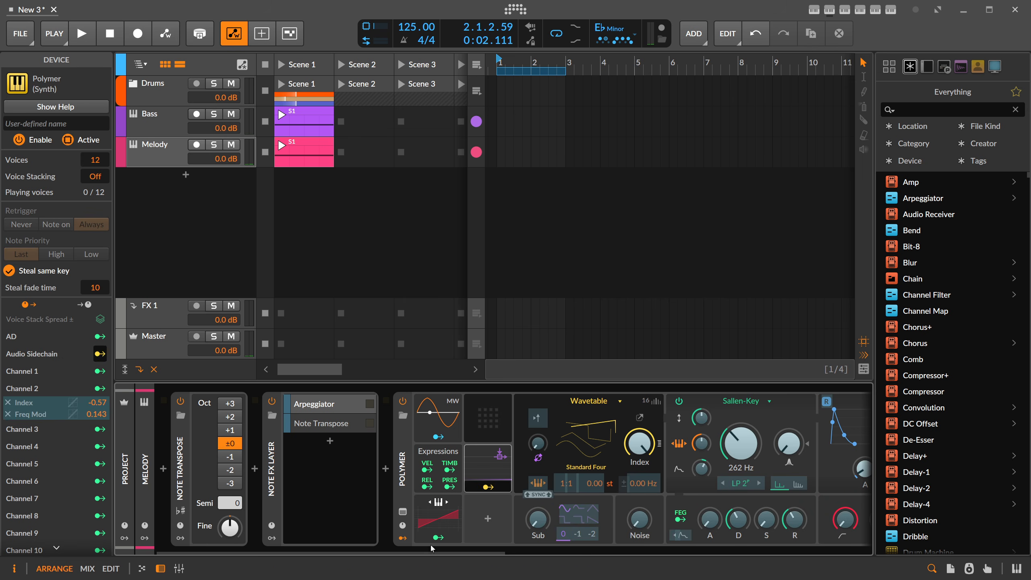
scroll(609, 488, down, 5)
drag(729, 524, 729, 547)
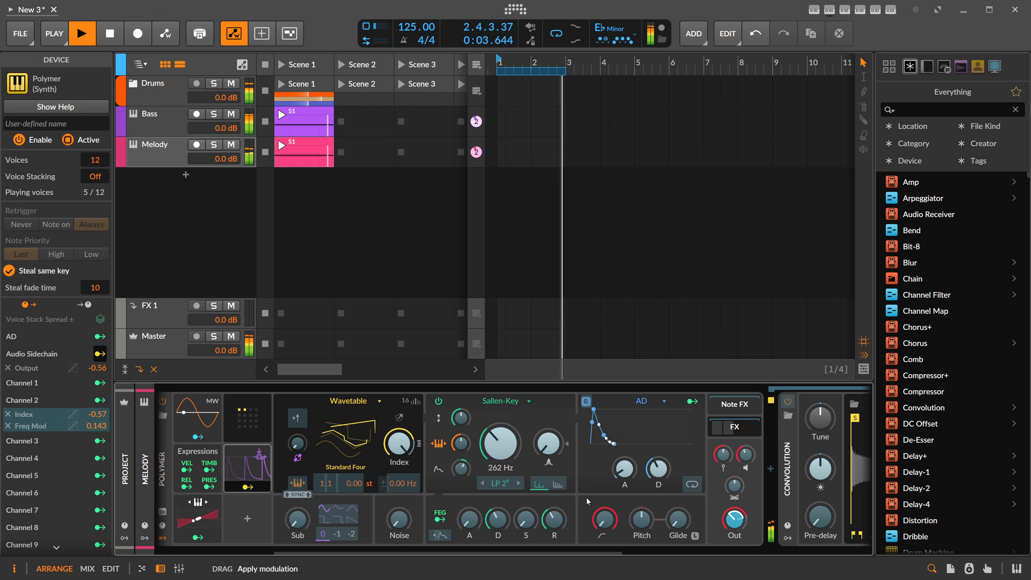
In Melody's Channel-16 modulator, set Channel 2's Index modulation to -0.27, add phase modulation at 0.514, and collapse the modulator
click(247, 419)
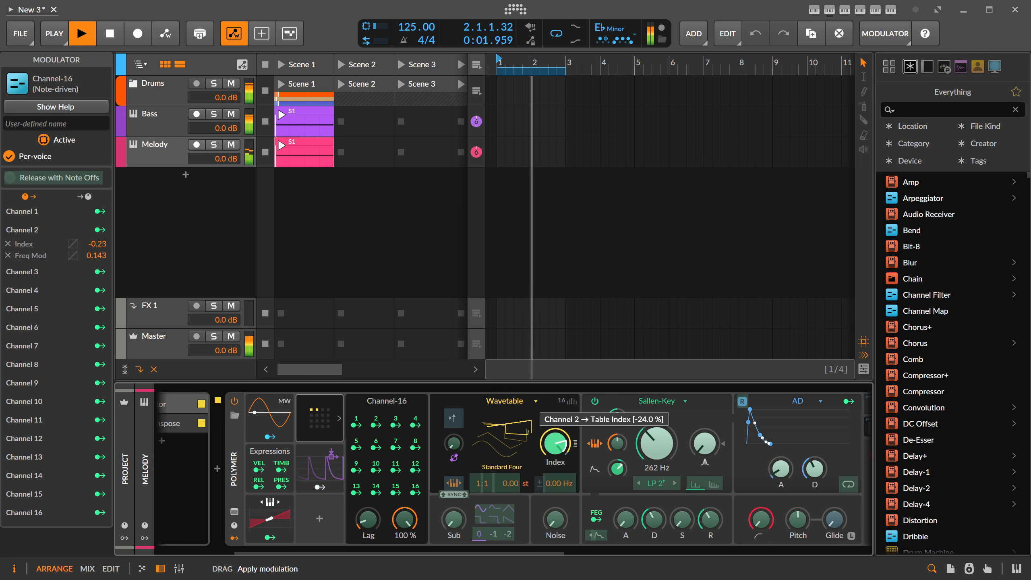
drag(555, 443, 556, 447)
drag(454, 443, 455, 421)
click(342, 429)
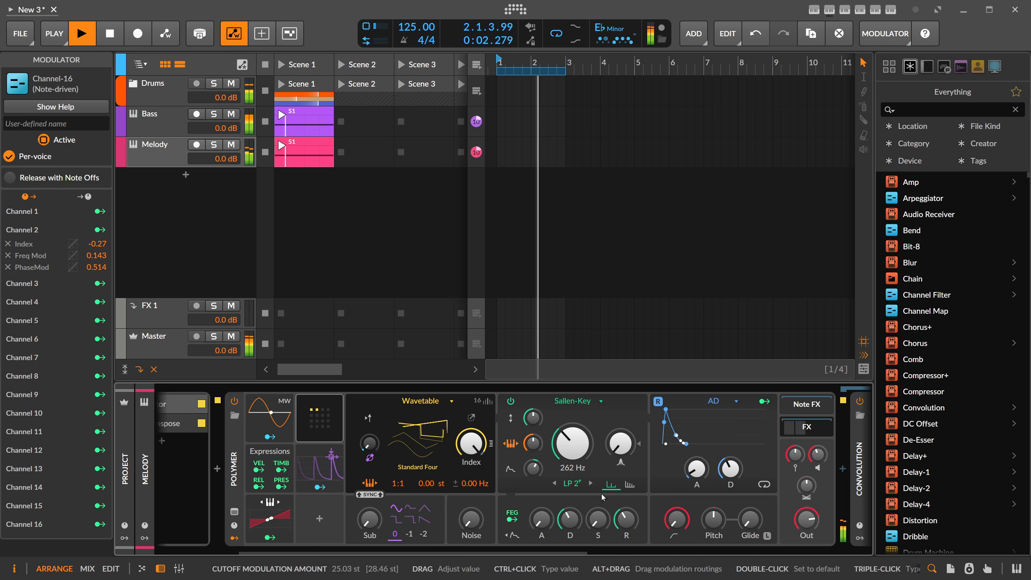
Set the Melody Polymer's filter envelope decay to 592 ms and switch its Sallen-Key filter to LP 4
drag(570, 520, 570, 500)
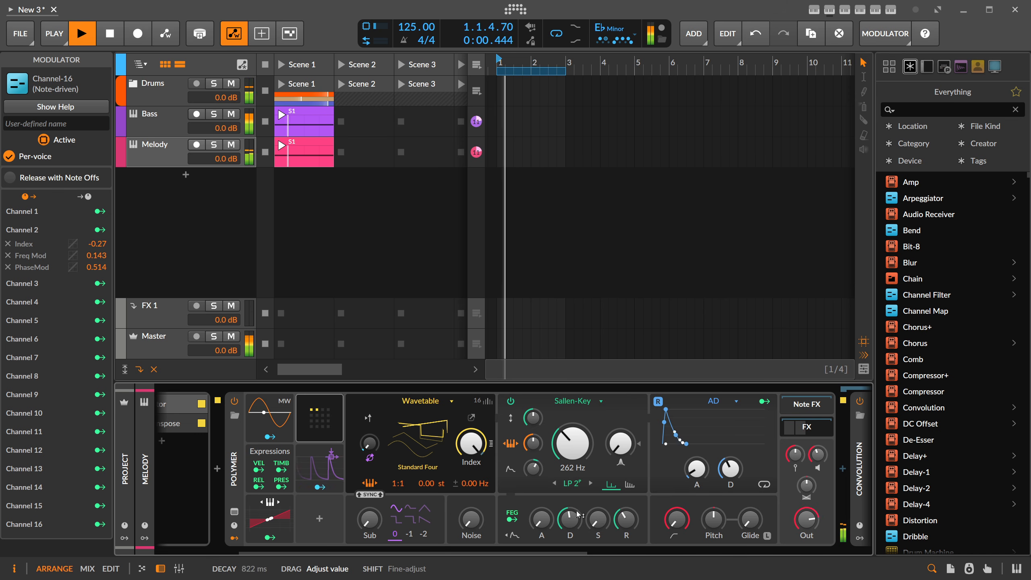
drag(533, 443, 533, 443)
drag(570, 520, 571, 527)
click(590, 484)
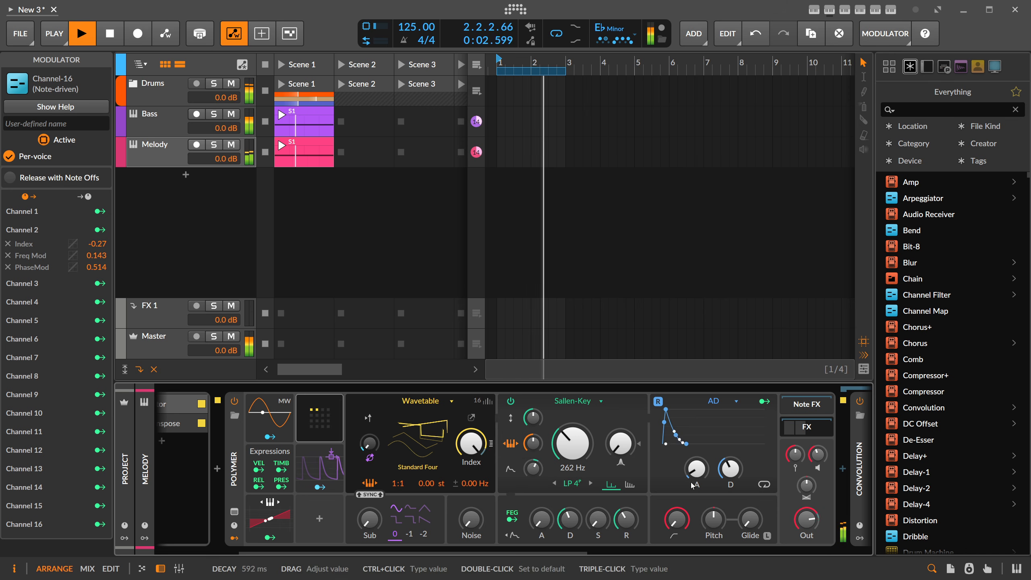
drag(817, 454, 818, 450)
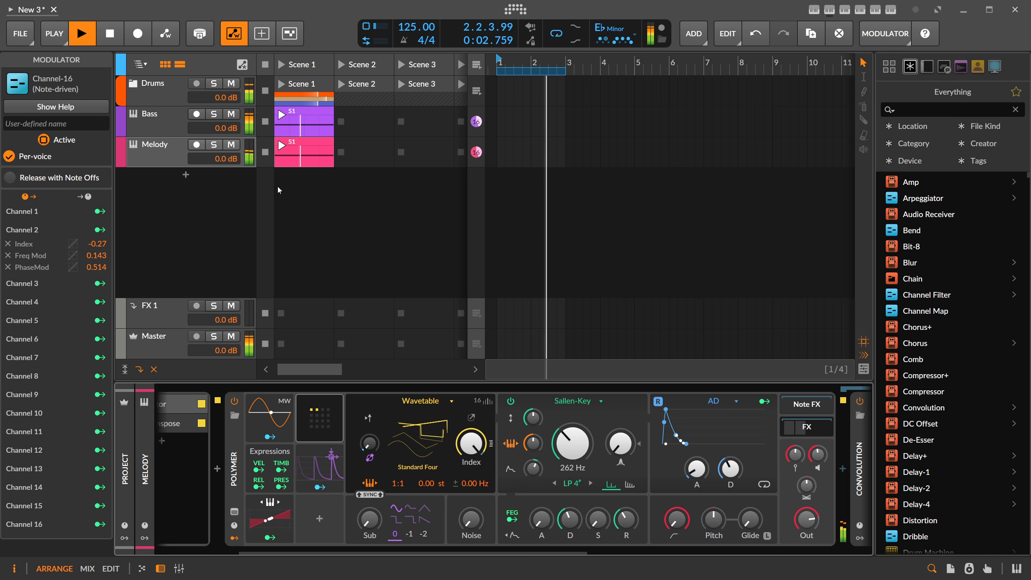
Adjust the filter envelope decay of the Bass track's Polymer and stop playback
click(169, 124)
drag(482, 553, 673, 542)
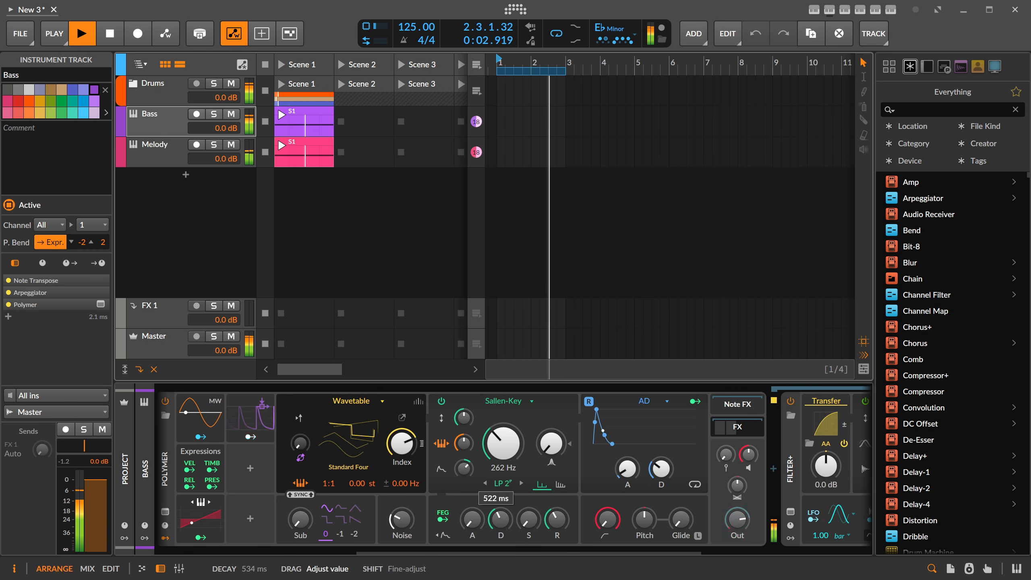
drag(662, 469, 661, 467)
drag(535, 553, 404, 553)
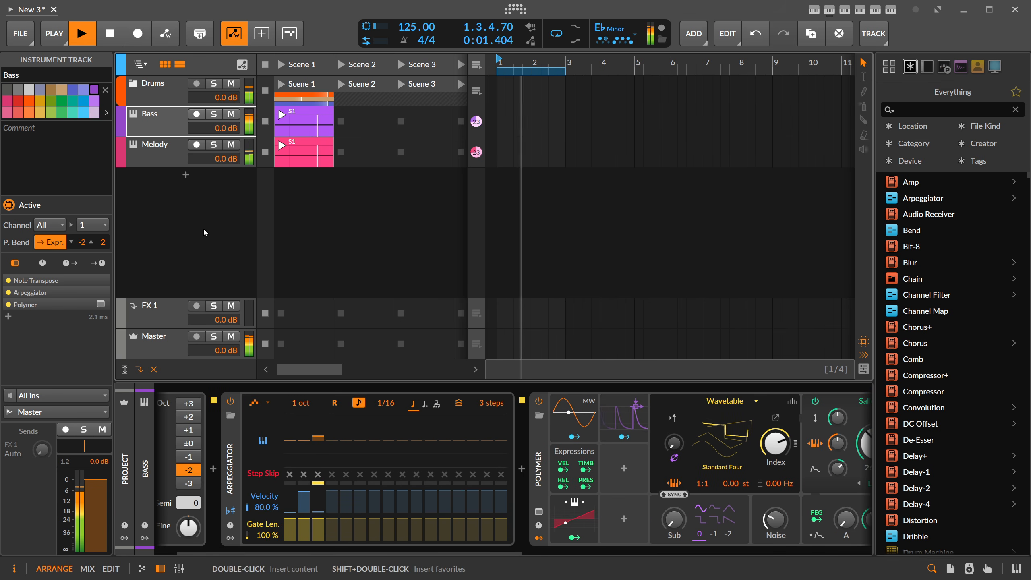
key(space)
Rename the Melody track as Arp
click(158, 157)
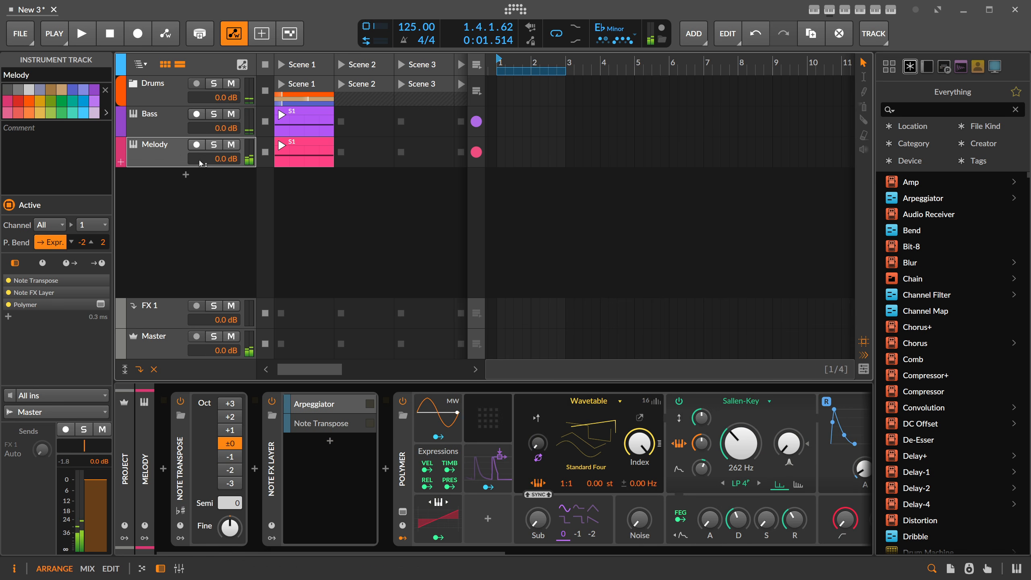
double_click(161, 151)
text(Arp)
key(Return)
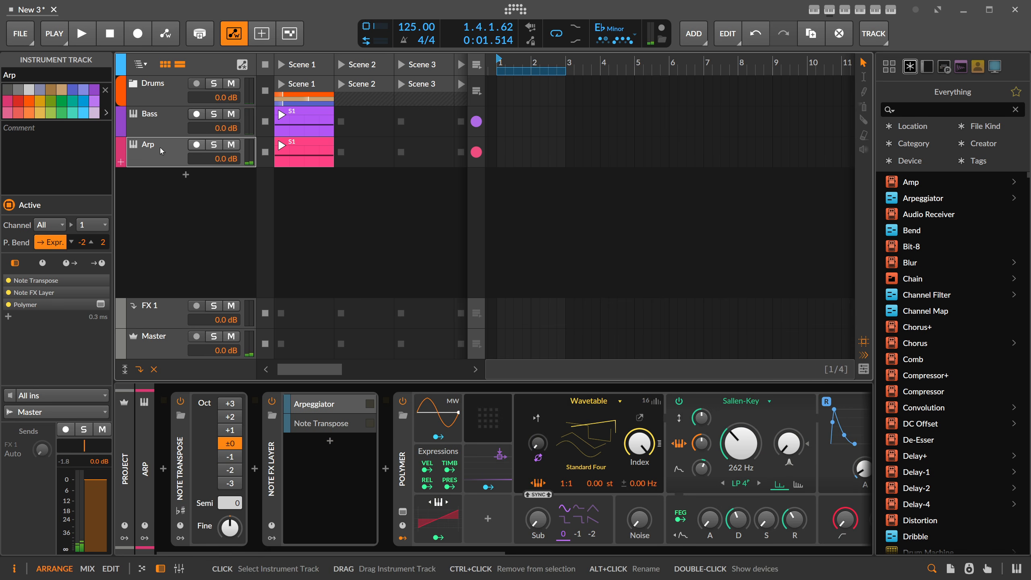
Copy the Arp track's Scene 1 clip into a new instrument track below it
double_click(183, 176)
key(Escape)
click(299, 163)
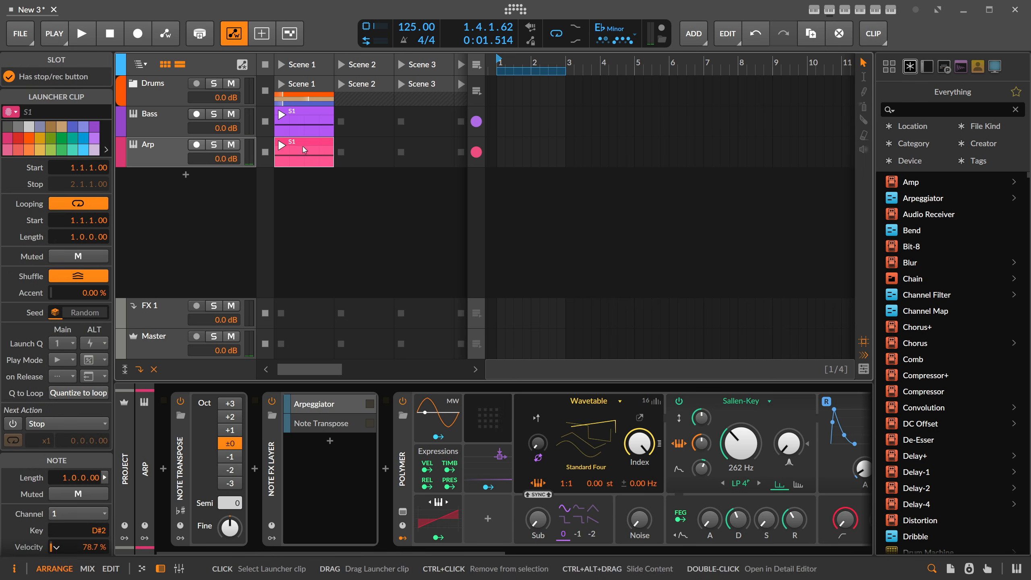
drag(303, 147, 305, 201)
click(244, 185)
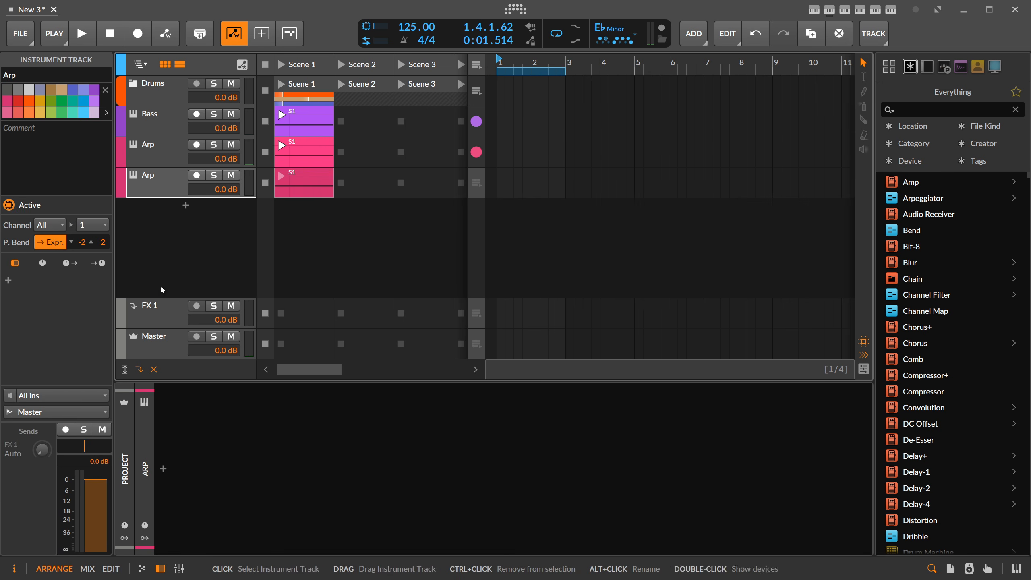
Insert a Note Transpose device on the new Arp track and set its octave shift to +1
click(163, 469)
text(trabs)
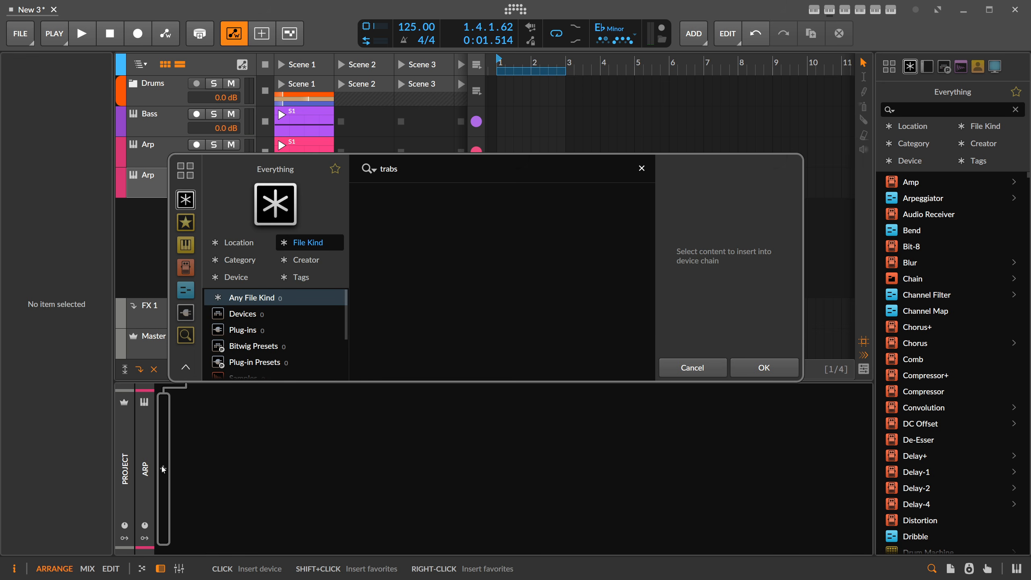
key(BackSpace)
key(BackSpace)
text(ns)
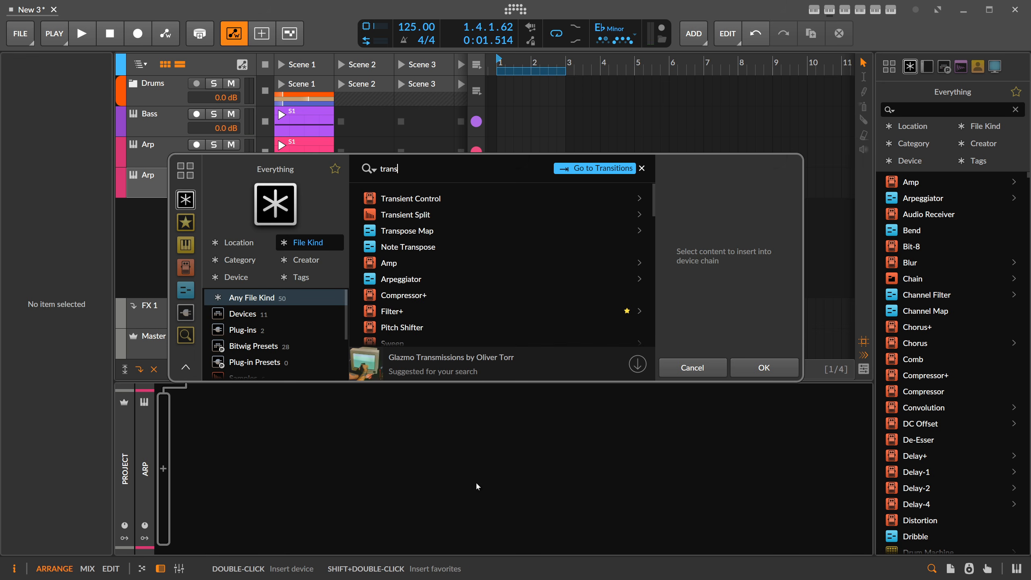
double_click(404, 247)
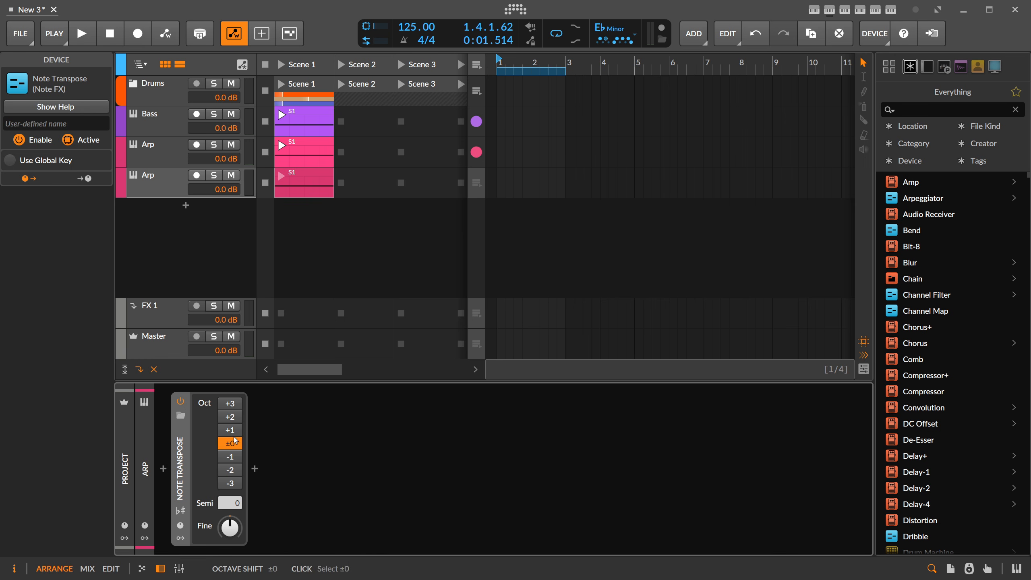
Insert a Polymer synth after Note Transpose on the new Arp track and solo the track
click(255, 468)
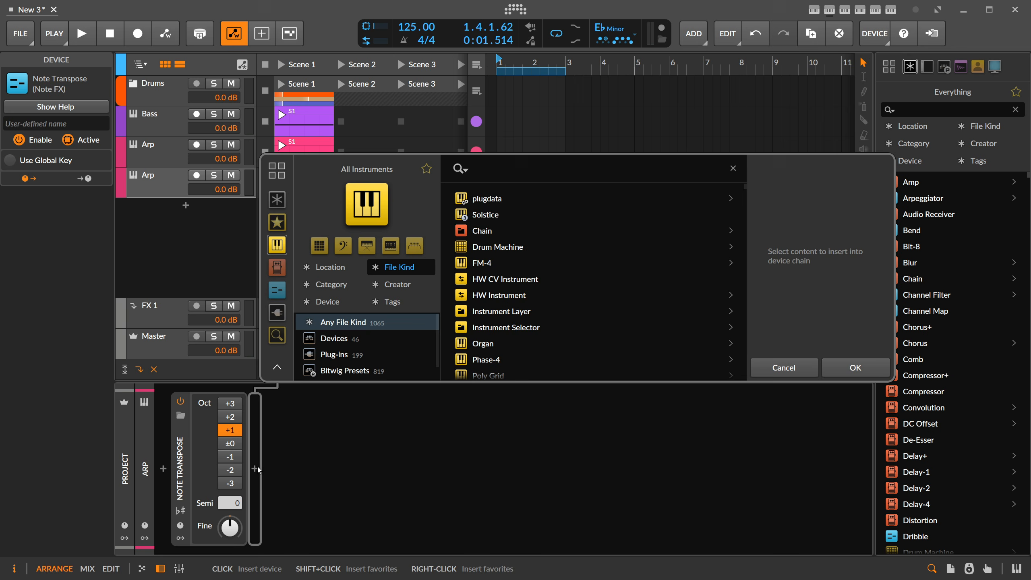
text(polymer)
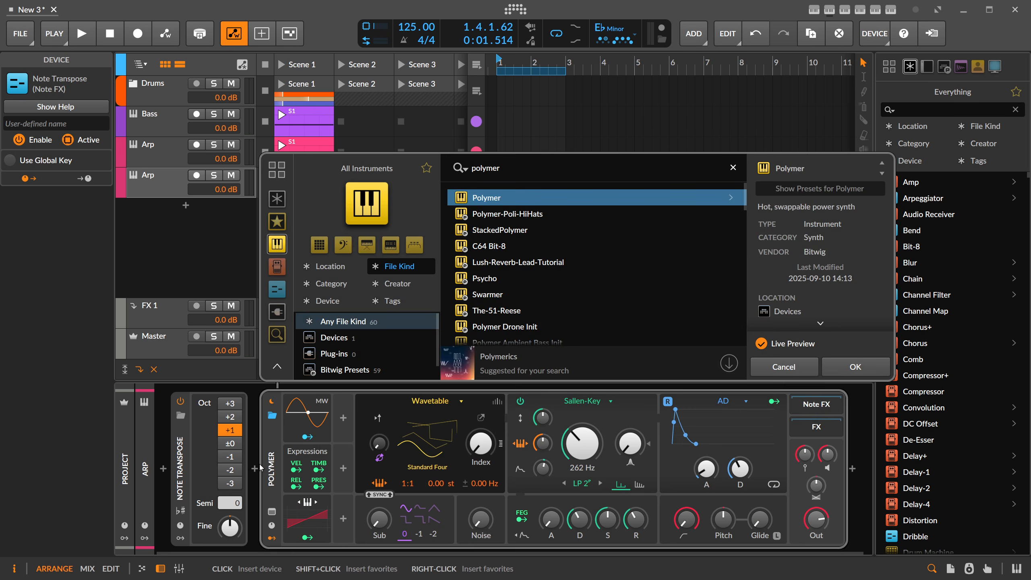
key(Return)
click(214, 176)
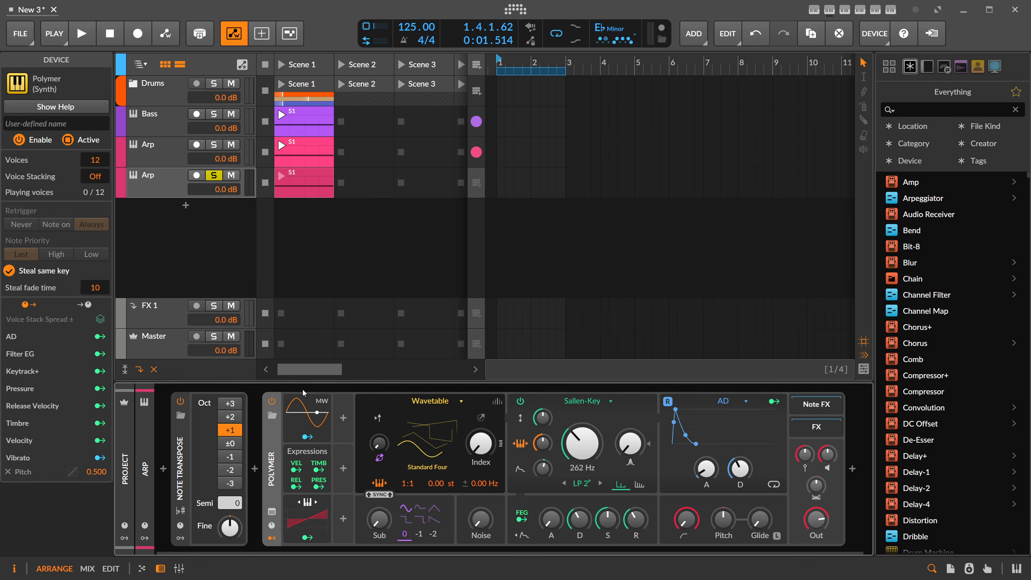
Insert a Note Repeats device between Note Transpose and Polymer
click(260, 470)
text(rep)
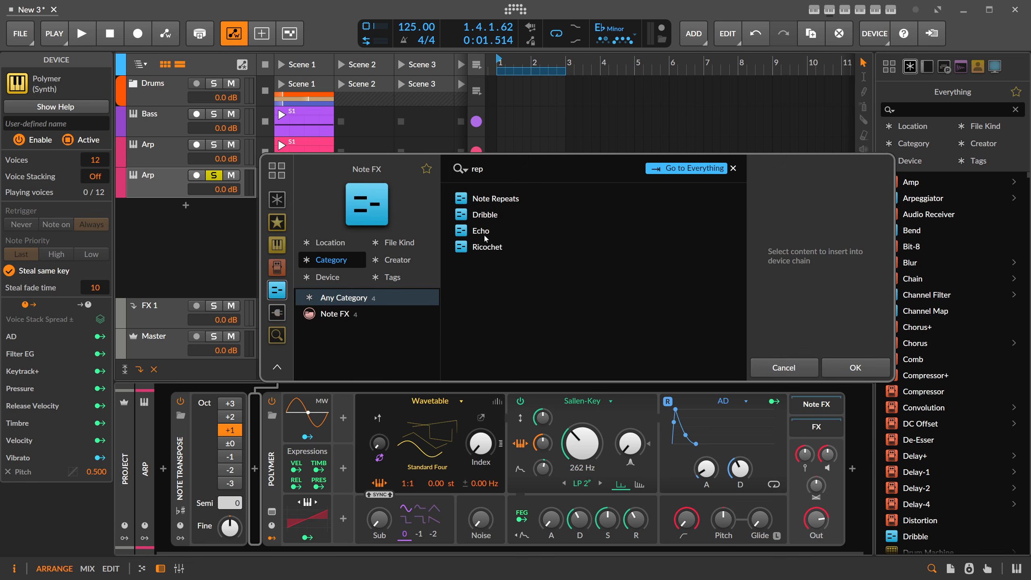
double_click(494, 198)
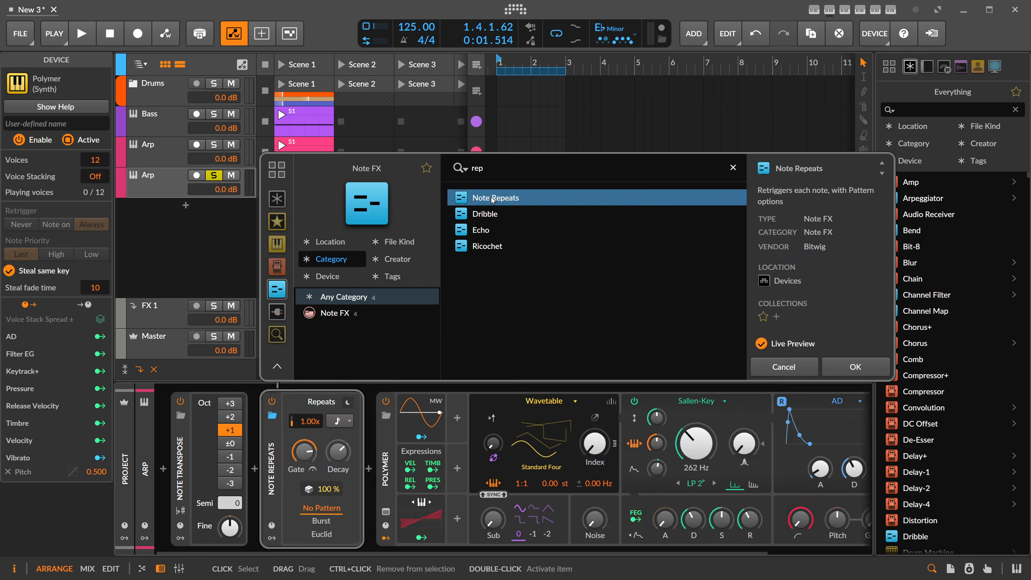
Start playback with the new track's clip launched and set the Note Repeats rate to 1.75x
key(space)
key(space)
click(287, 185)
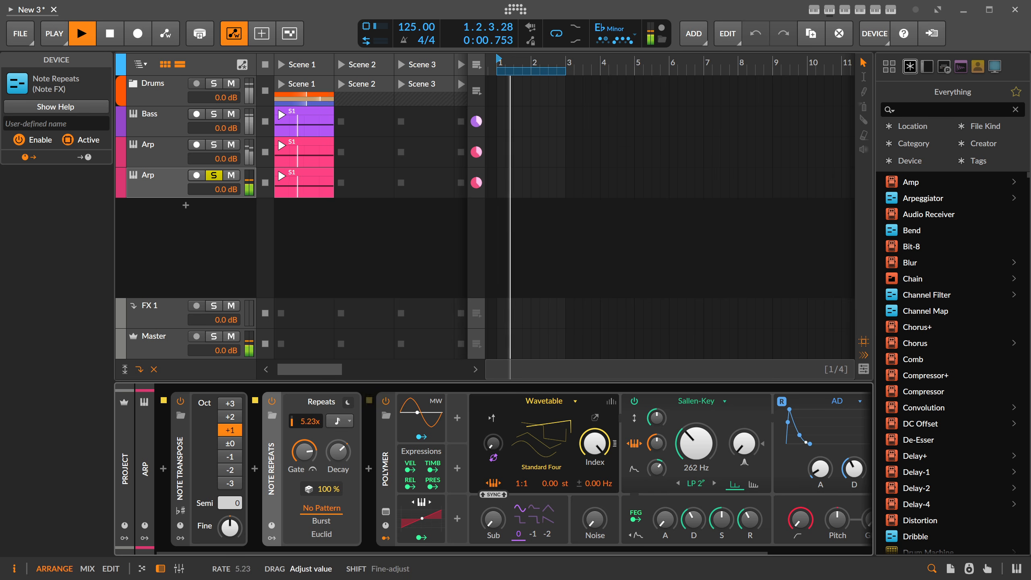
mouse_move(310, 421)
mouse_down()
mouse_move(310, 441)
mouse_move(310, 421)
mouse_up()
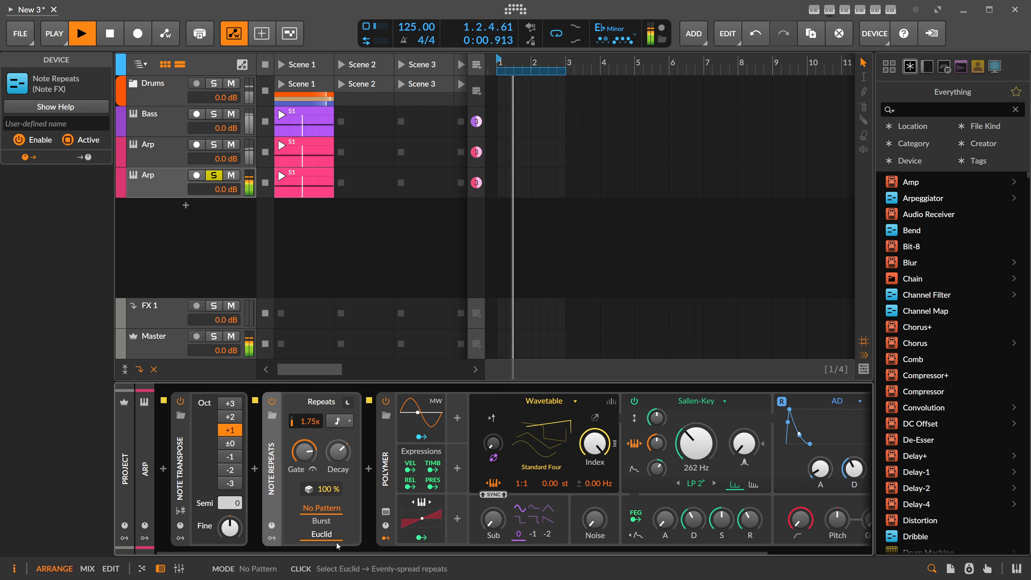
Set the new Polymer's oscillator to 16 unison voices, adjust the detune, and lower the filter cutoff to 229 Hz
drag(341, 553, 540, 543)
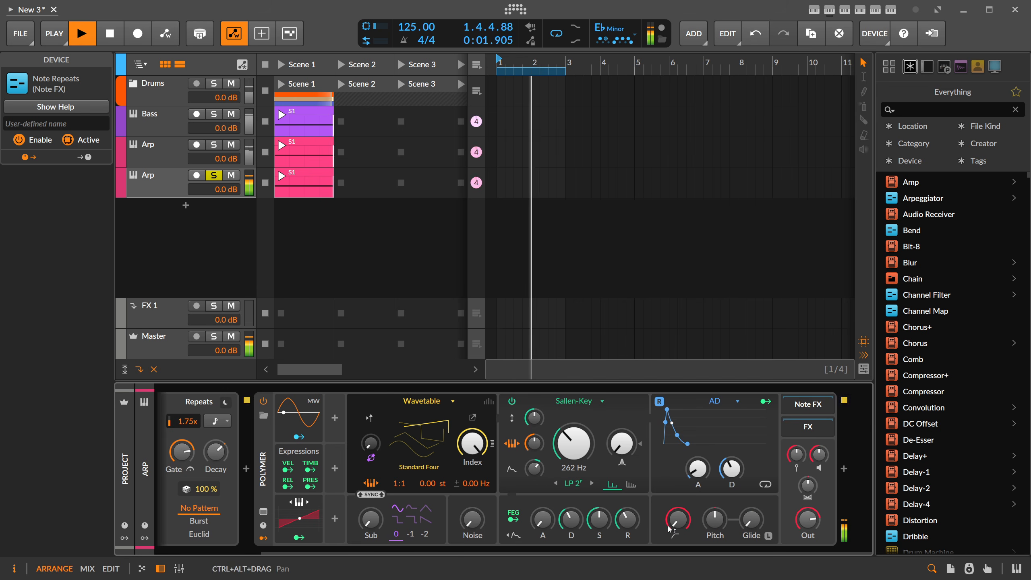
click(489, 402)
click(483, 418)
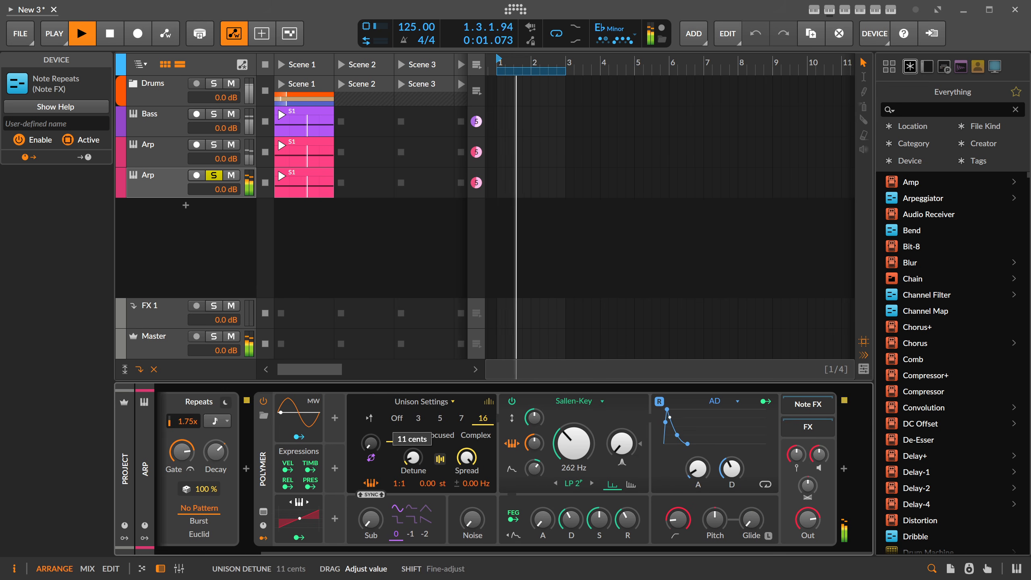
drag(534, 443, 535, 439)
drag(573, 443, 574, 447)
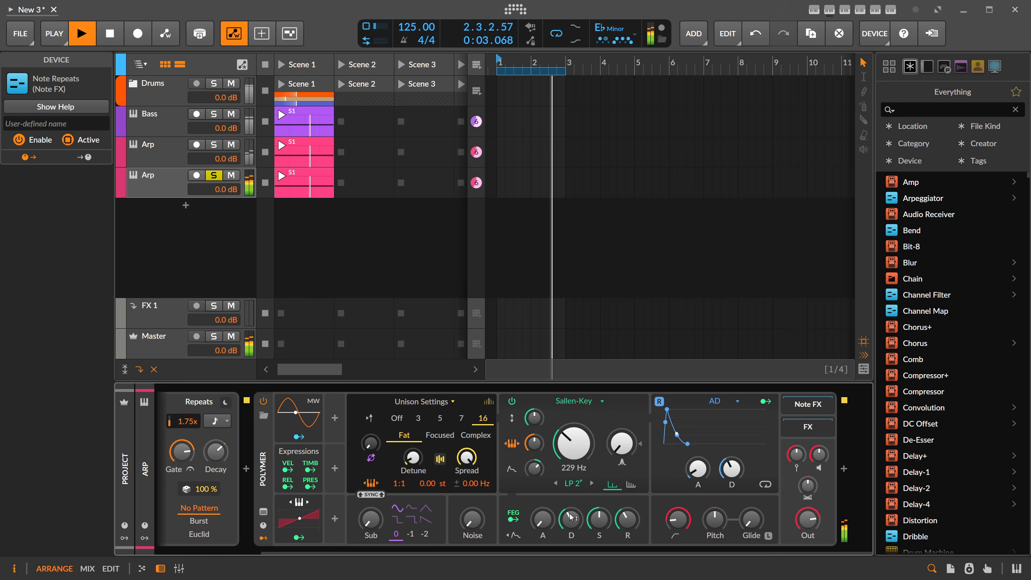
Lower the decay, sustain and release of the new Polymer's filter envelope
drag(570, 519, 570, 526)
drag(599, 519, 599, 549)
drag(623, 517, 518, 556)
Set the Note Repeats rate to 1.43x, unsolo the new Arp track, and stop playback
mouse_move(310, 421)
mouse_down()
mouse_move(310, 437)
mouse_move(310, 410)
mouse_up()
click(214, 175)
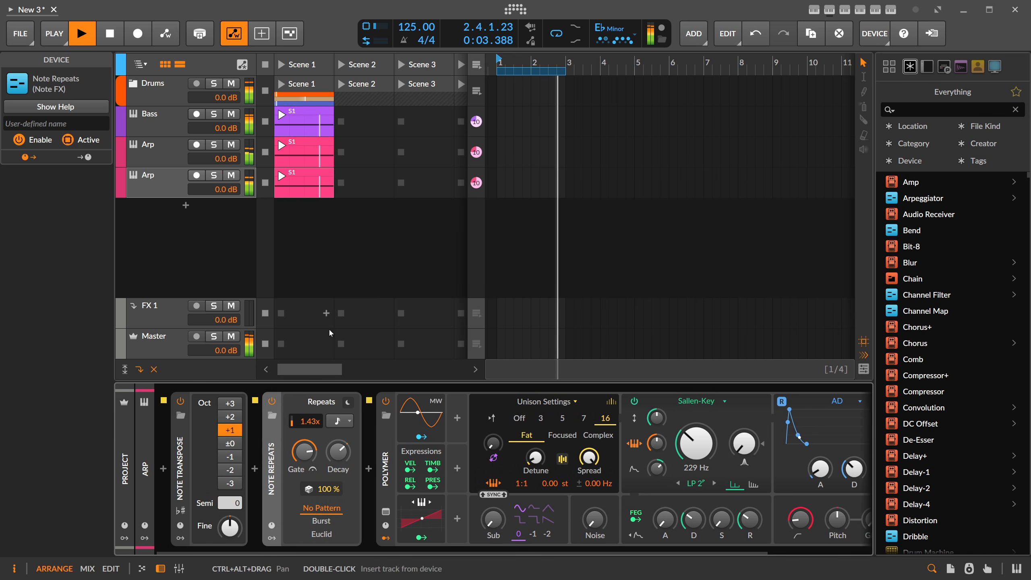
key(space)
Insert a Quantize device after Note Repeats and keep its timing interval at 16th note
click(368, 469)
text(quant)
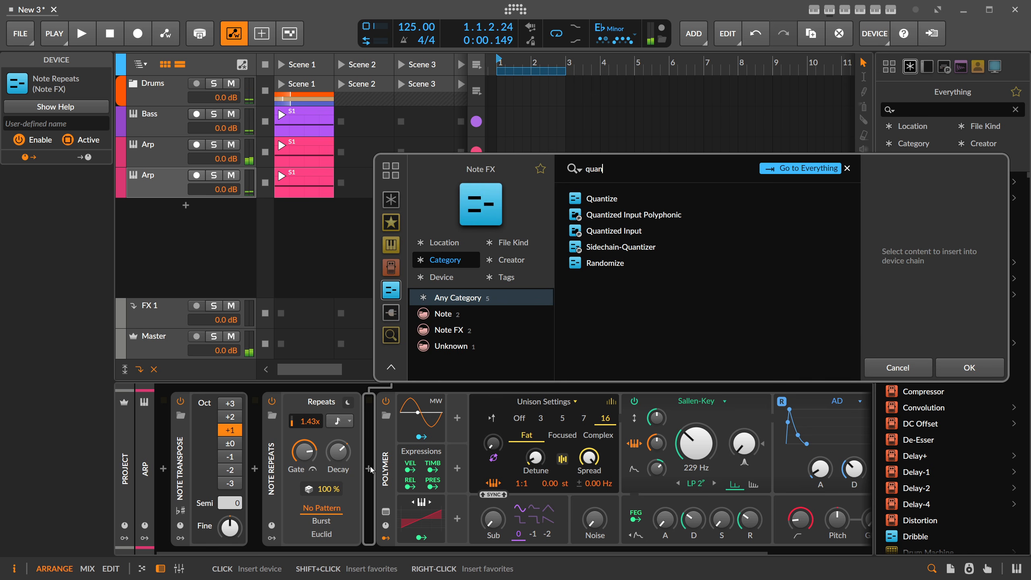
key(Down)
key(Return)
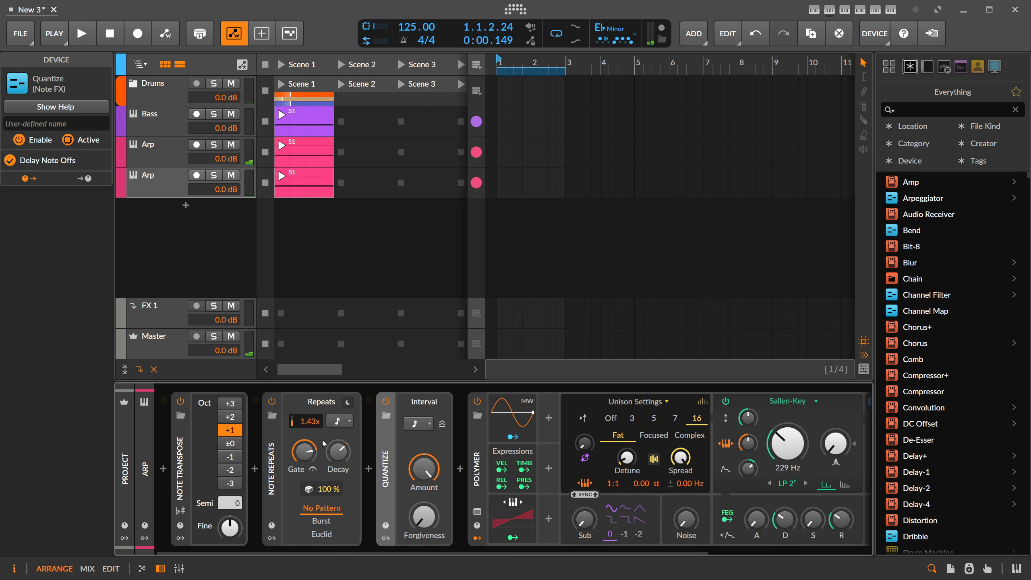
click(430, 424)
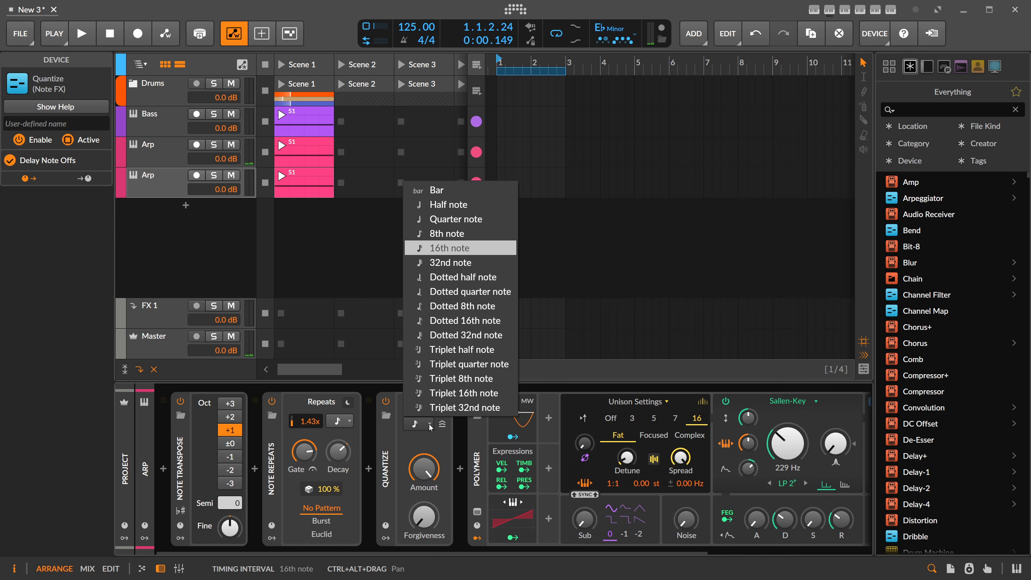
click(429, 425)
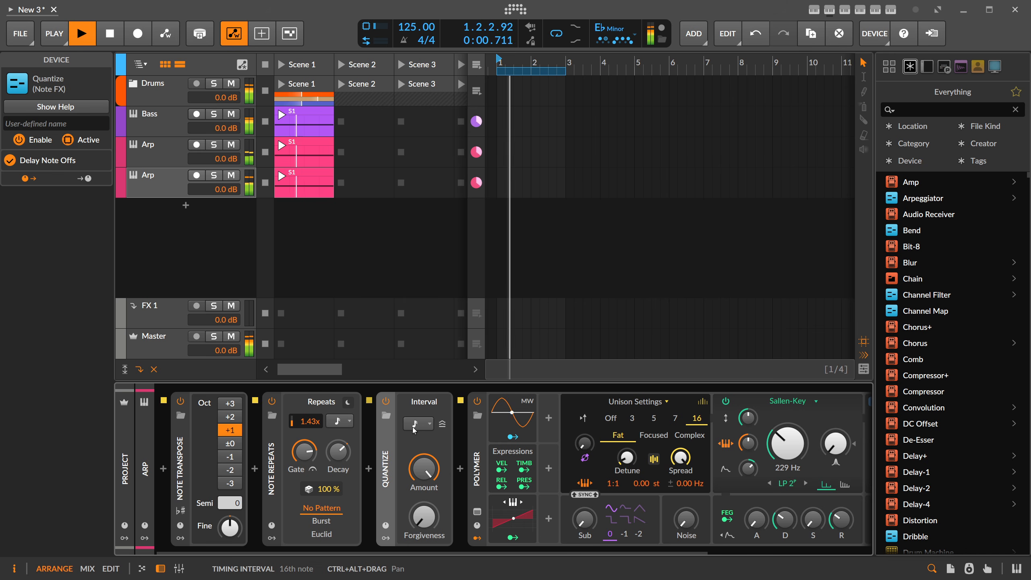
Solo the new Arp track to audition the part, set the Note Repeats rate to 1.64x, and unsolo the track
click(213, 175)
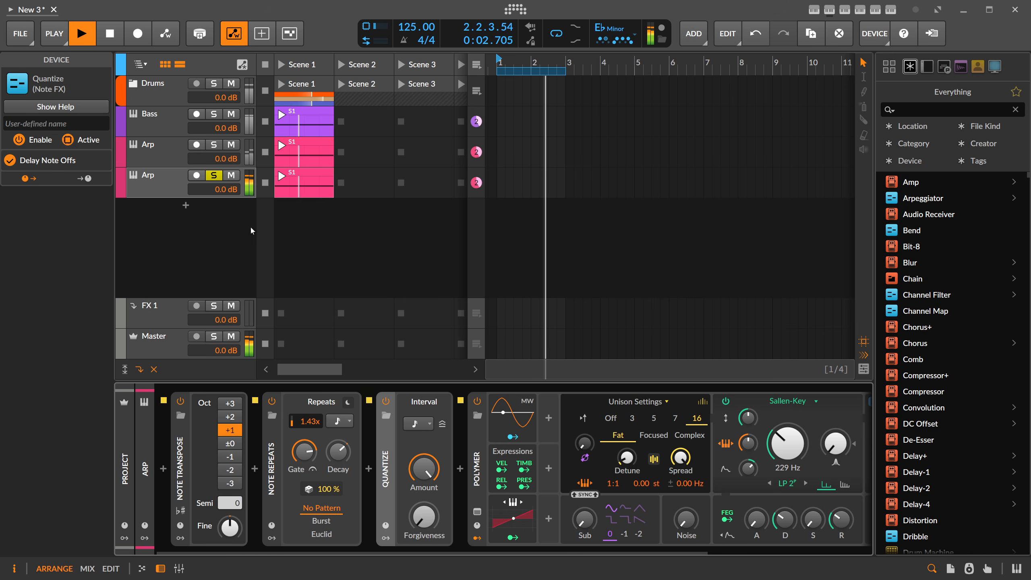
drag(310, 421, 309, 410)
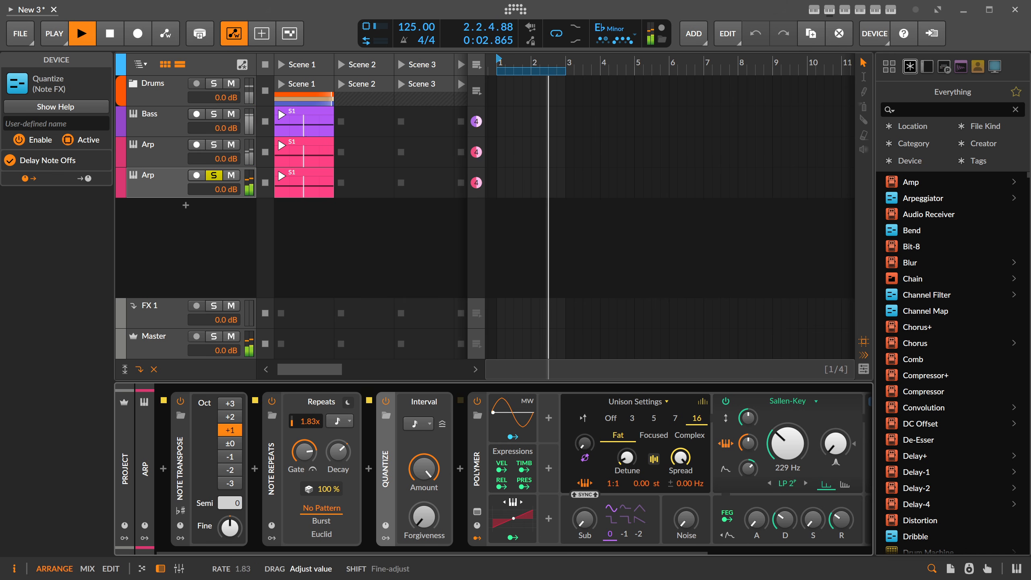
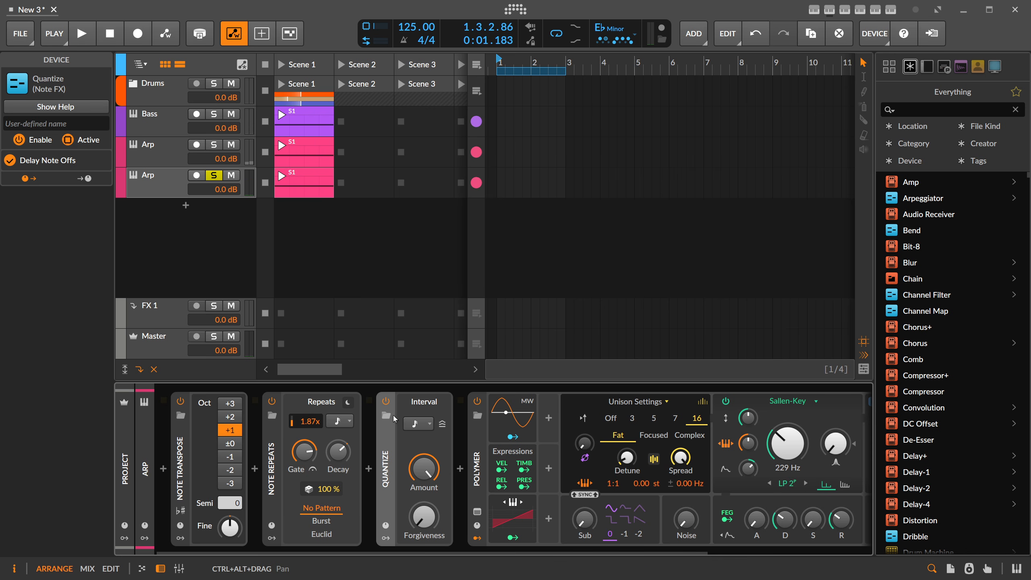
key(space)
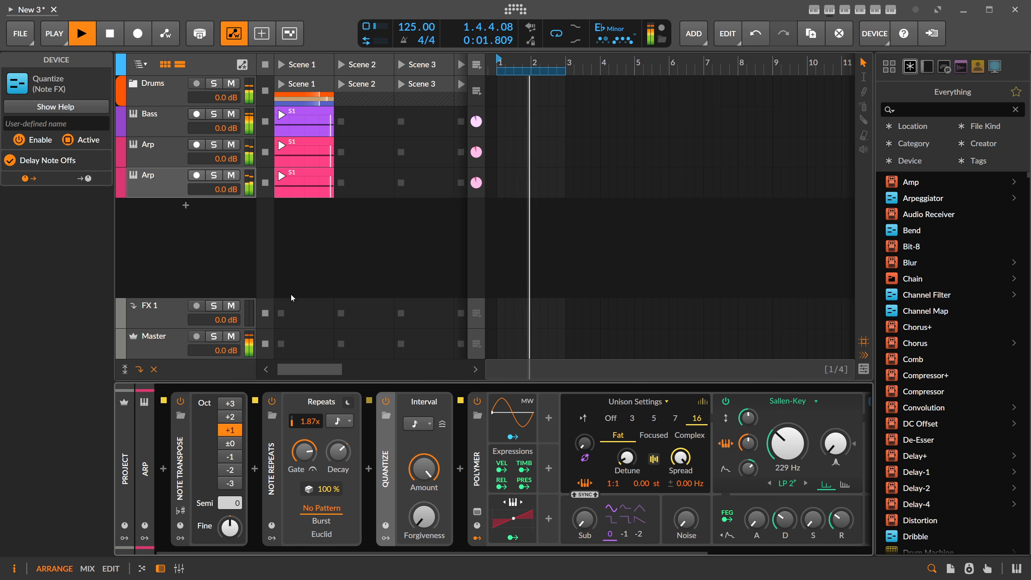
drag(308, 421, 309, 423)
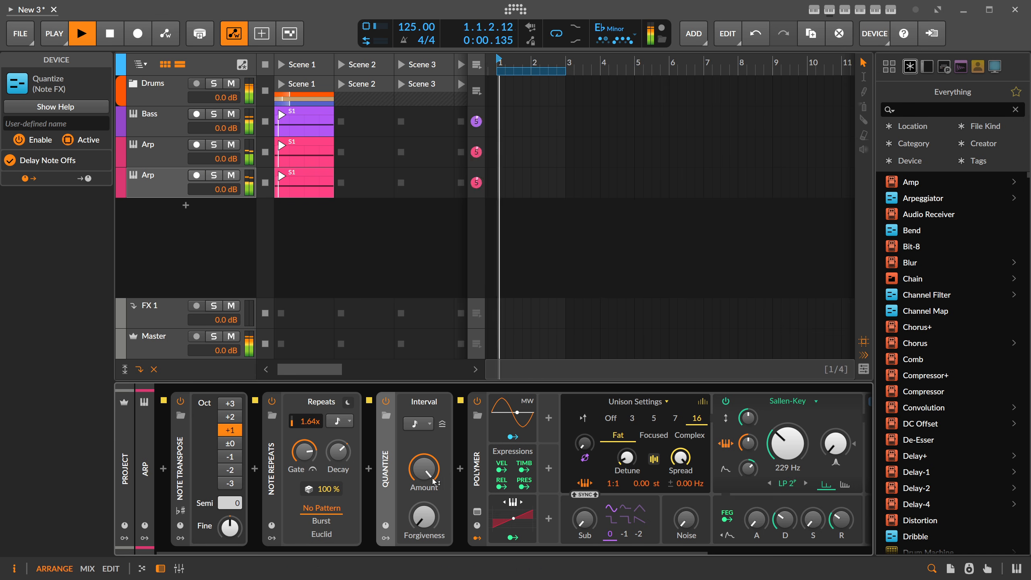
Insert a Randomize device after Quantize and set its pitch random amount to +2.32 st
click(460, 469)
text(rand)
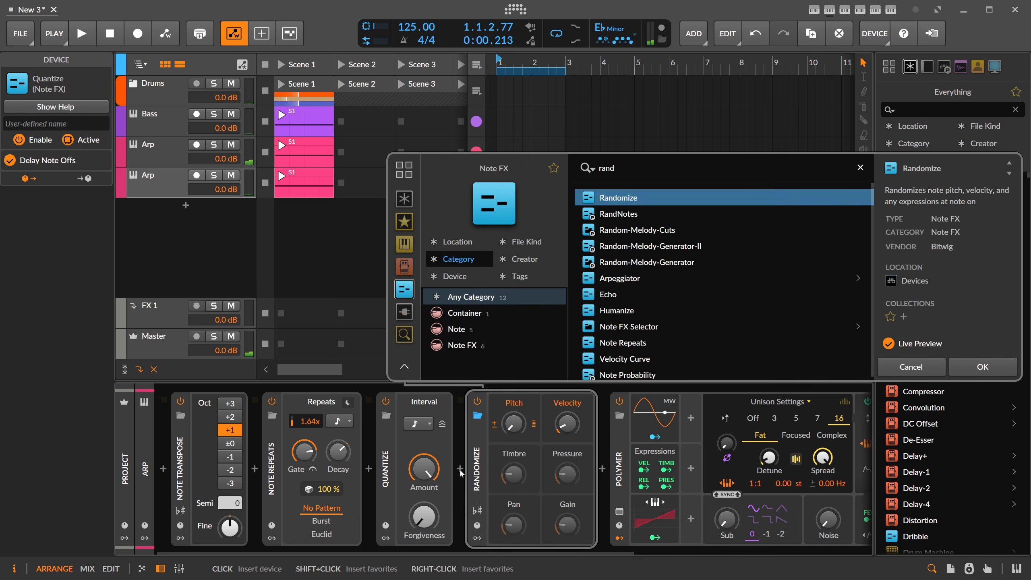
key(Return)
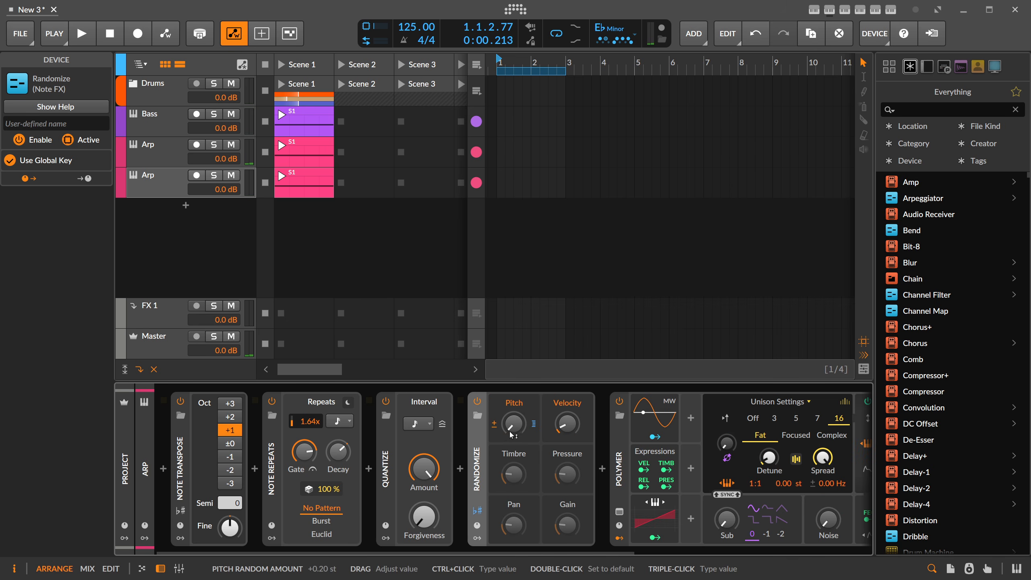
drag(513, 423, 513, 414)
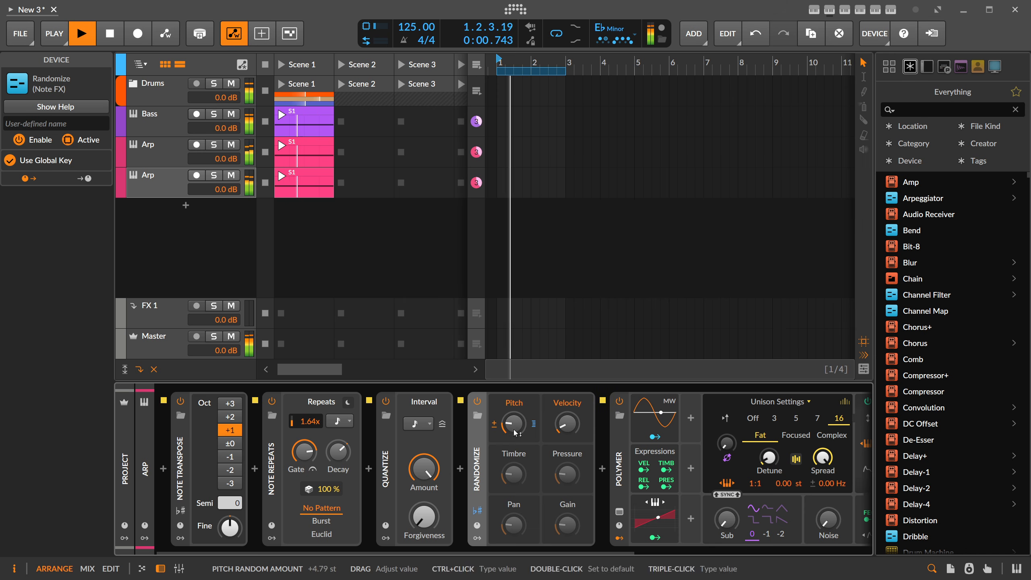
drag(460, 553, 475, 553)
drag(491, 424, 492, 425)
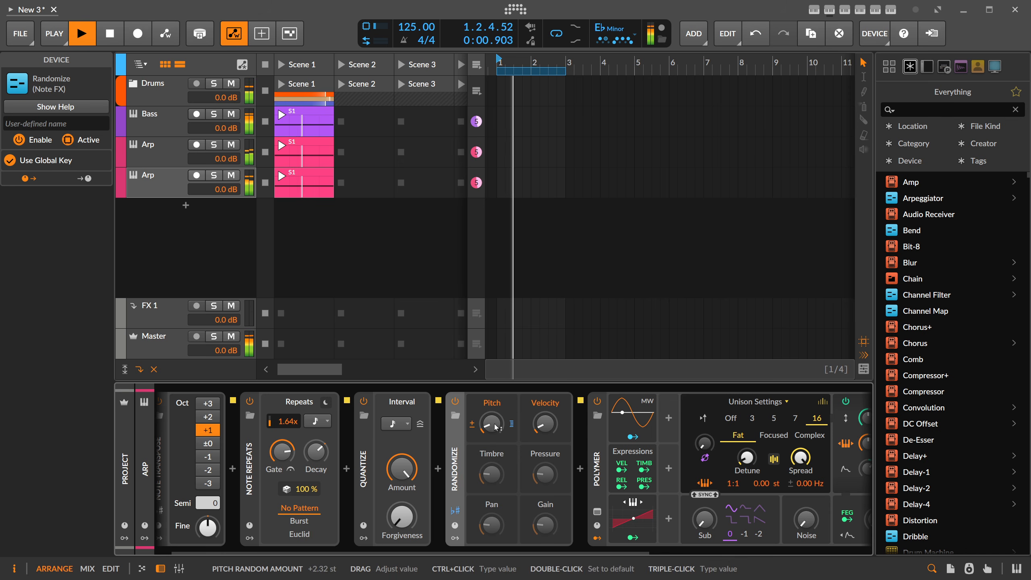
Try an octave shift of +2 in the Note Transpose device
mouse_move(171, 551)
mouse_down()
mouse_move(245, 550)
mouse_move(156, 549)
mouse_up()
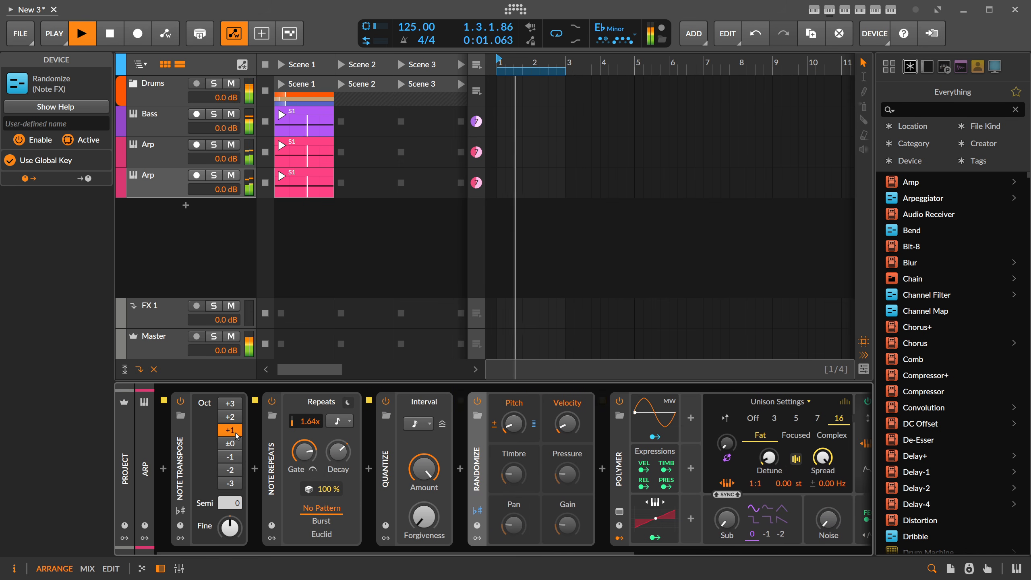
click(237, 416)
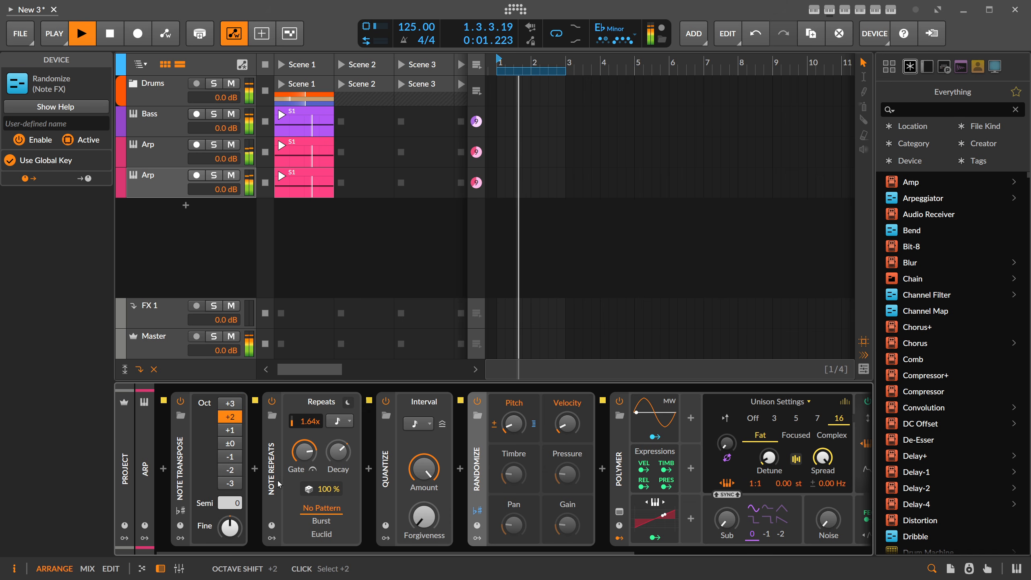
Insert ValhallaSupermassive into the FX chain of the new Polymer and close the plug-in window
drag(366, 551, 602, 551)
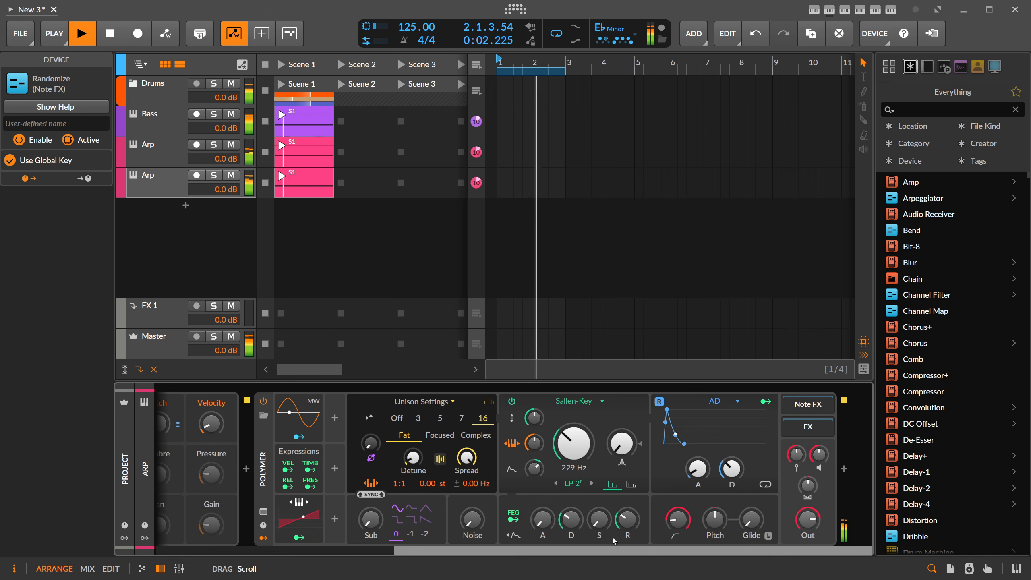
click(844, 470)
text(supermass)
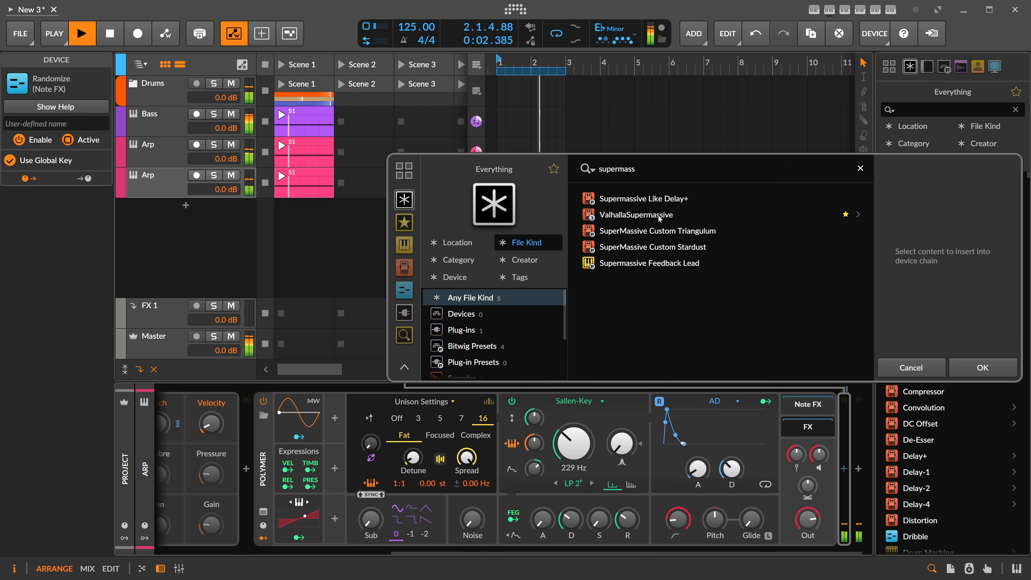
double_click(660, 220)
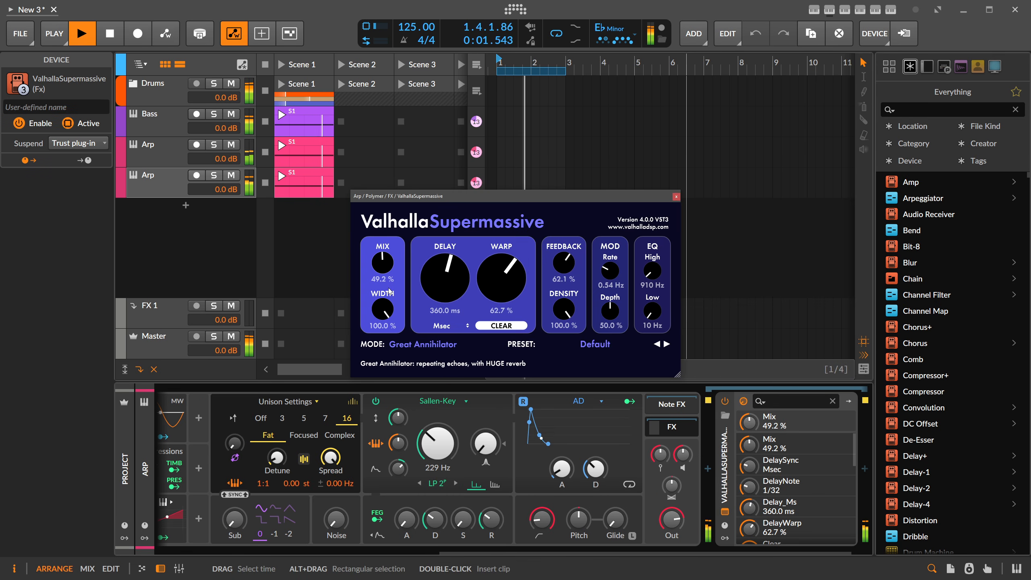
click(676, 196)
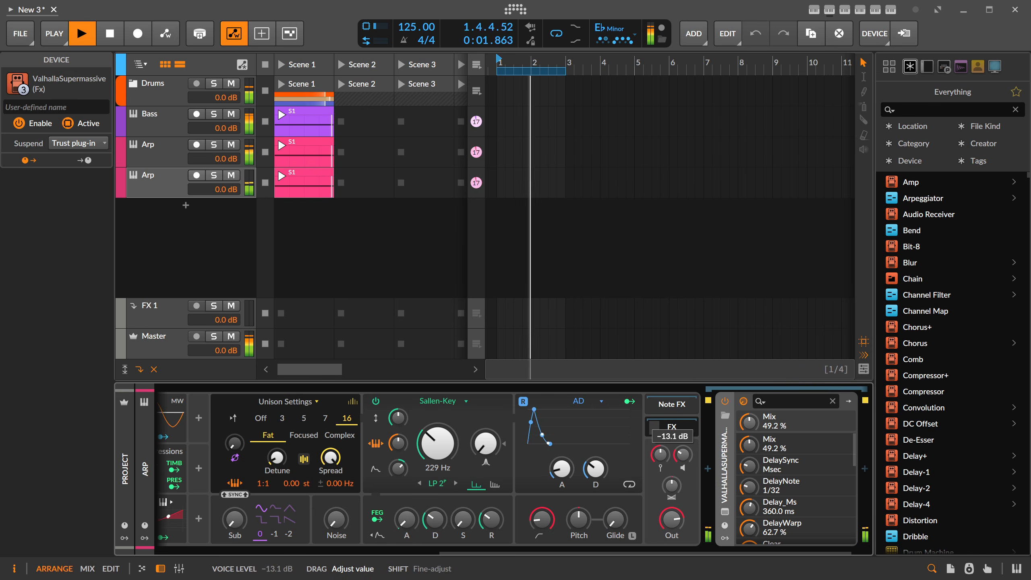
Load the SpaceIsThePlace preset in ValhallaSupermassive and set its mix to 52.4 %
scroll(272, 451, up, 5)
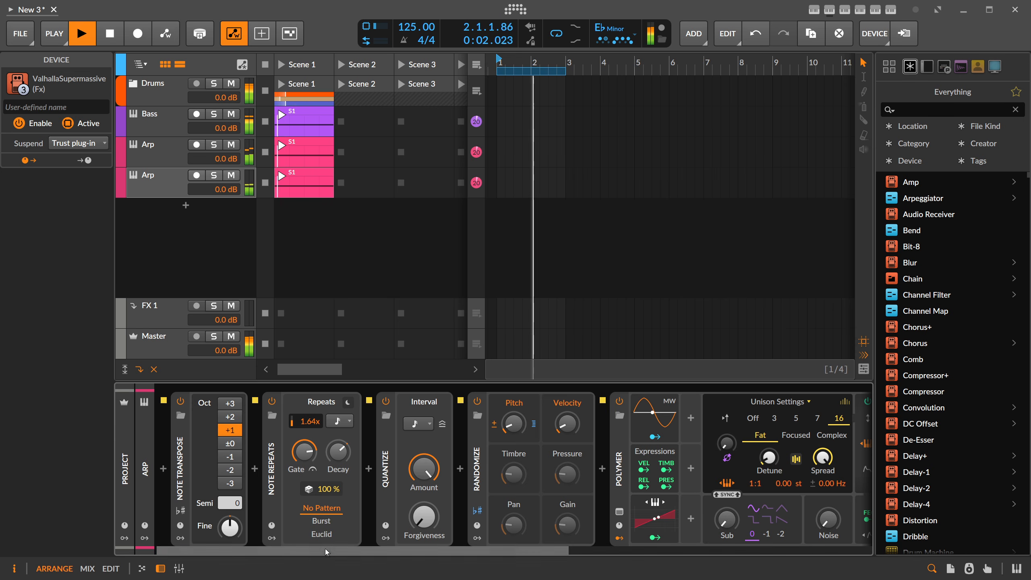
drag(332, 552, 587, 553)
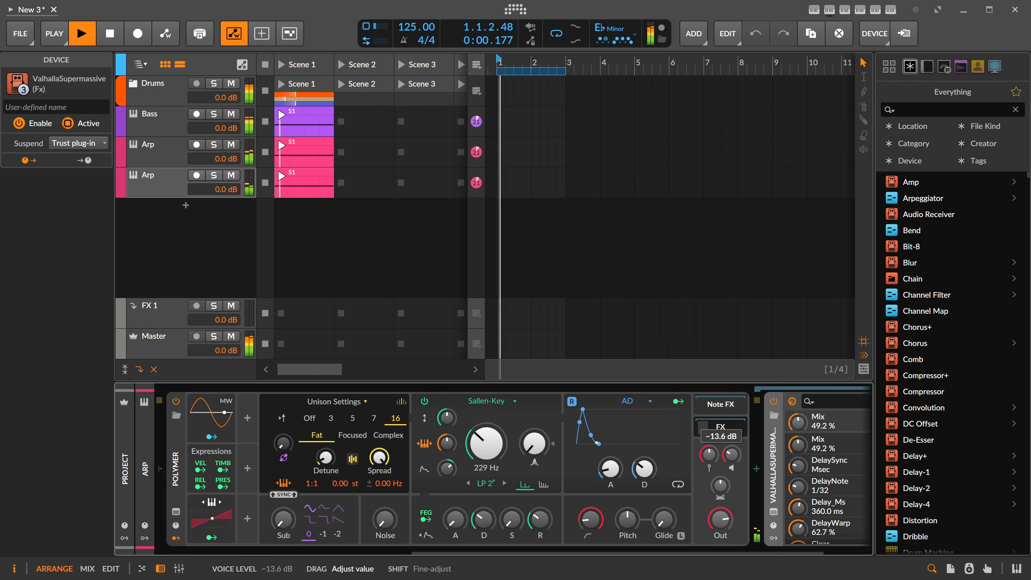
click(774, 512)
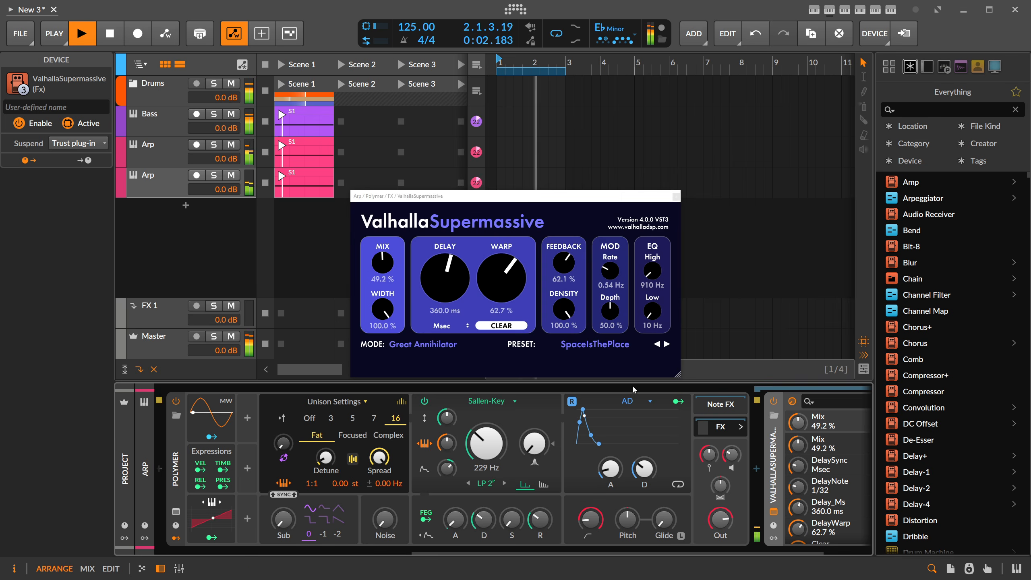
drag(389, 270, 388, 264)
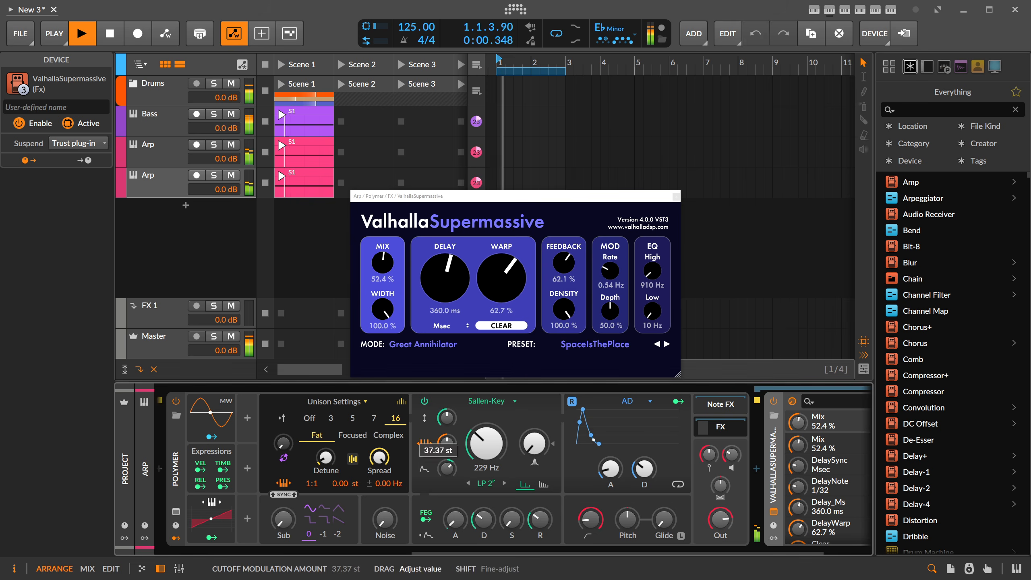
click(676, 196)
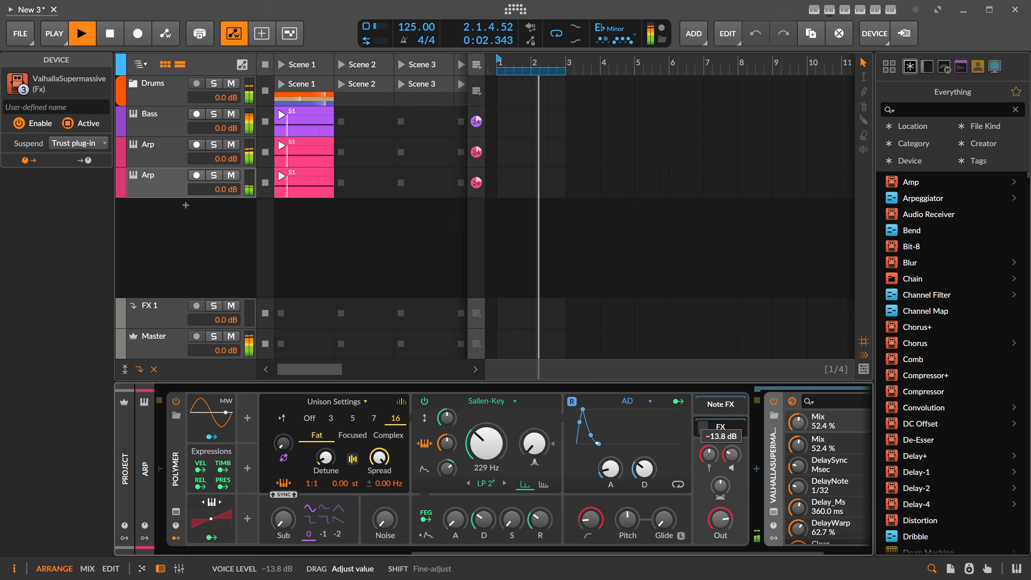
Raise the Polymer's filter cutoff to 262 Hz and lower its voice level to -16.2 dB
drag(486, 443, 486, 423)
key(ctrl+z)
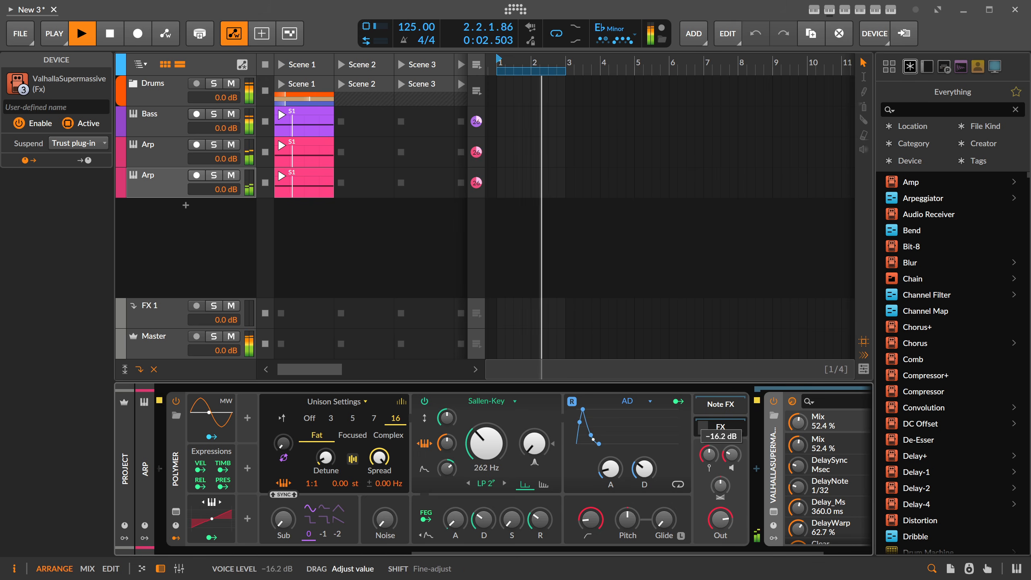
Solo the new Arp track and set Supermassive's mix and warp to 100 %, EQ High to 2890 Hz and EQ Low to 200 Hz
click(214, 176)
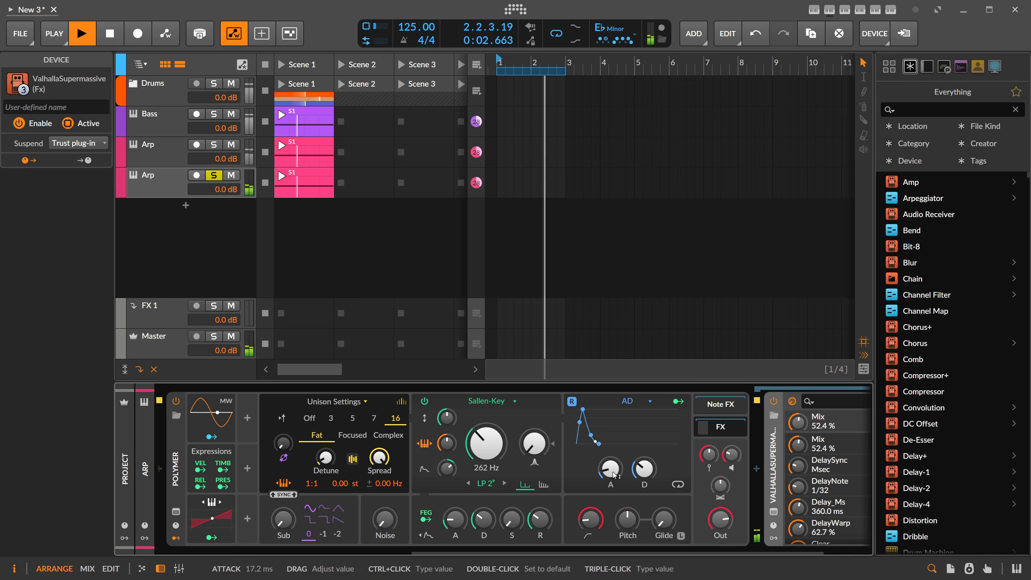
click(771, 514)
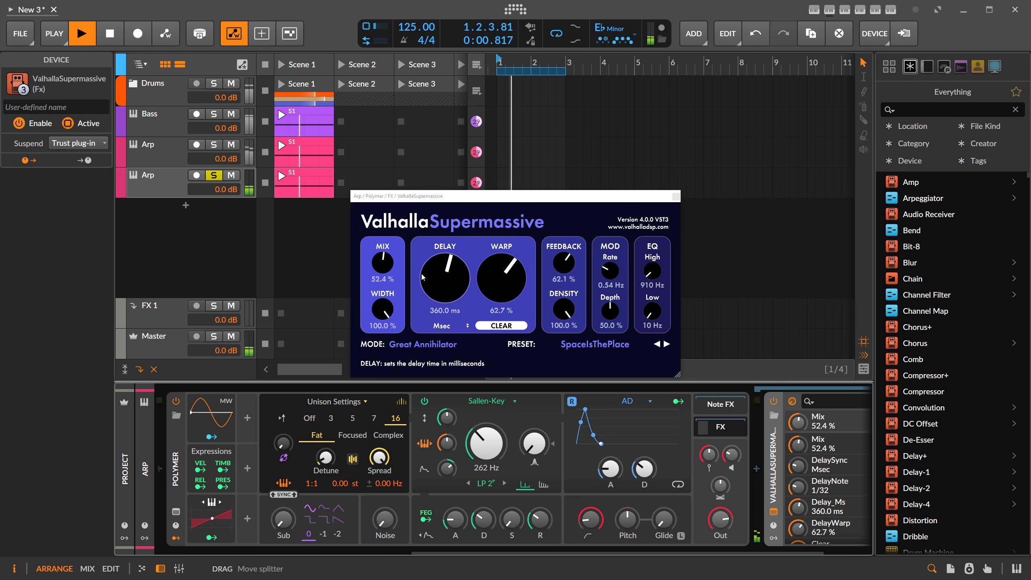
drag(497, 278, 418, 247)
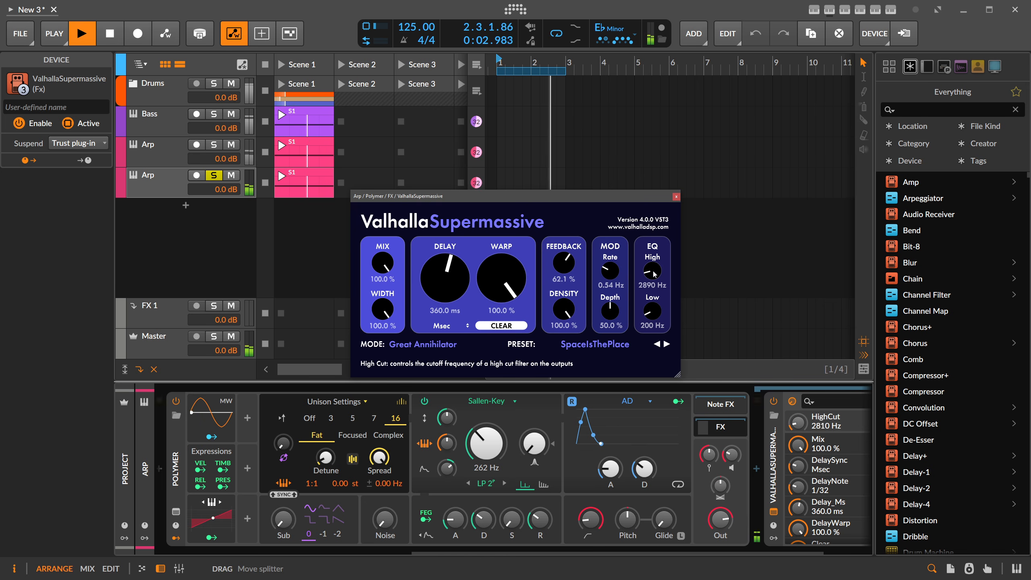
click(676, 198)
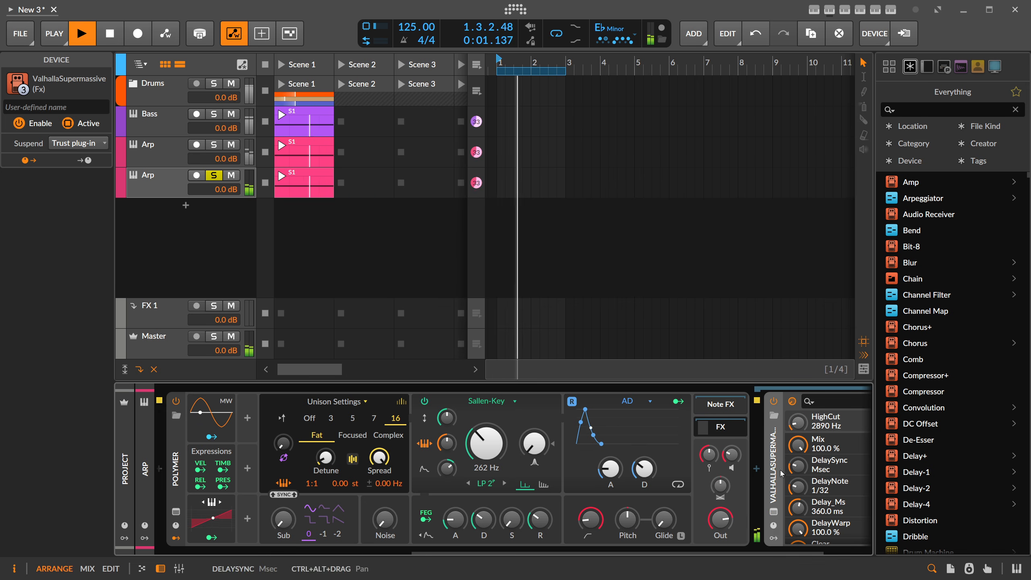
Set Supermassive's feedback to 77.3 % and lengthen the attack of the Polymer's filter and amplitude envelopes
click(773, 513)
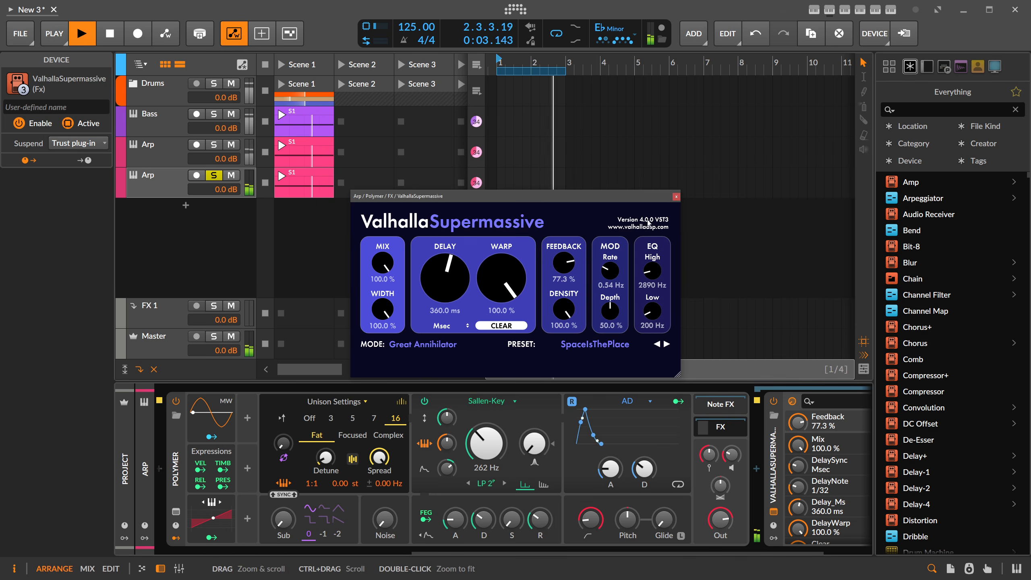
click(676, 198)
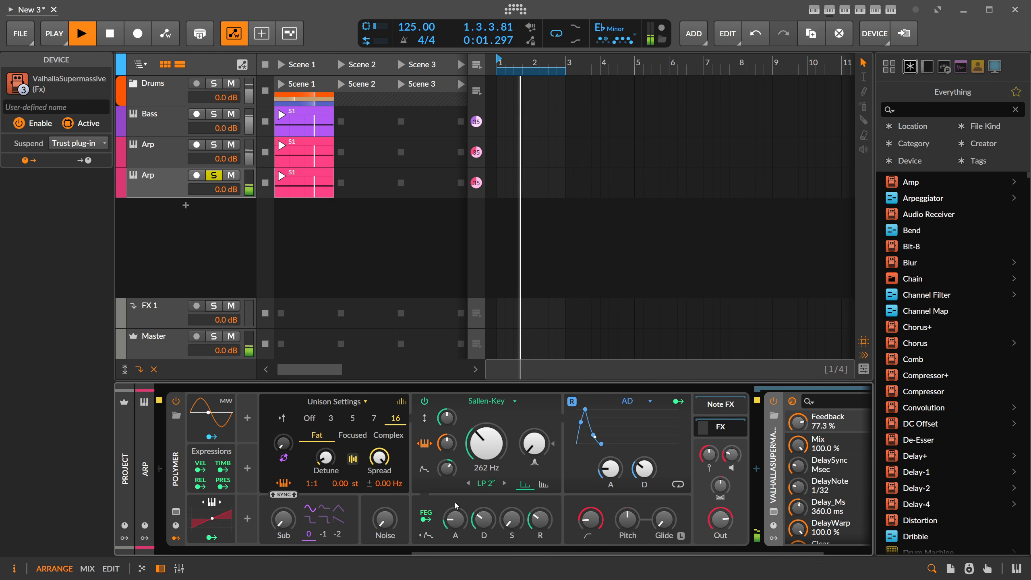
drag(455, 519, 455, 505)
Insert a Humanize device between Randomize and Polymer and set its note chance to 33.7 %
scroll(465, 545, up, 6)
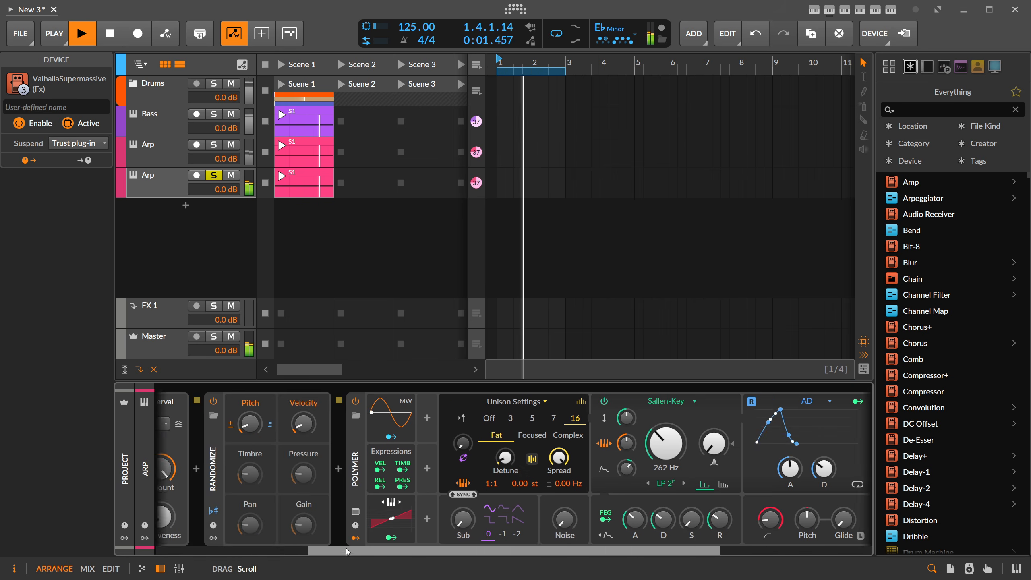
click(537, 469)
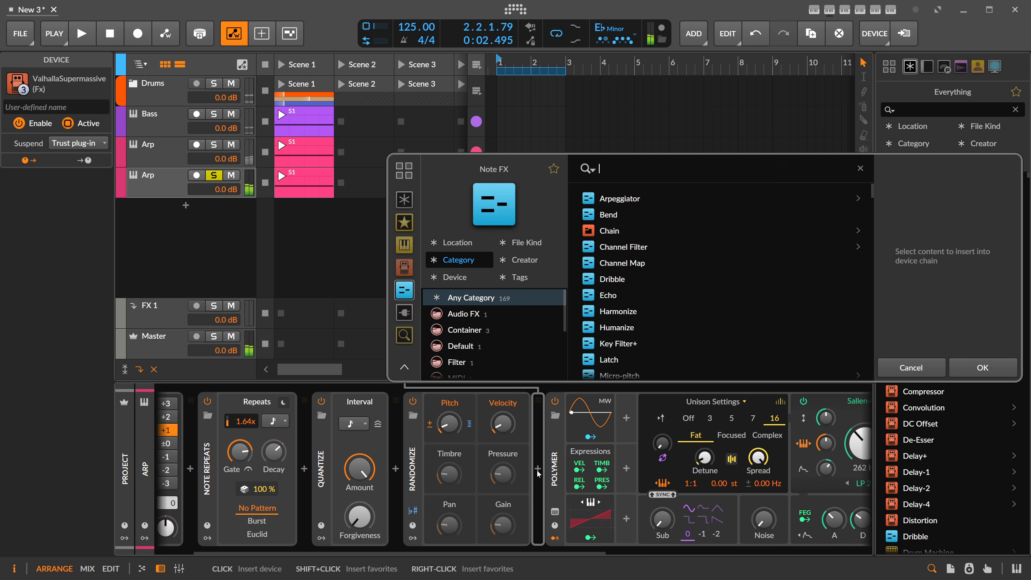
text(hum)
key(Return)
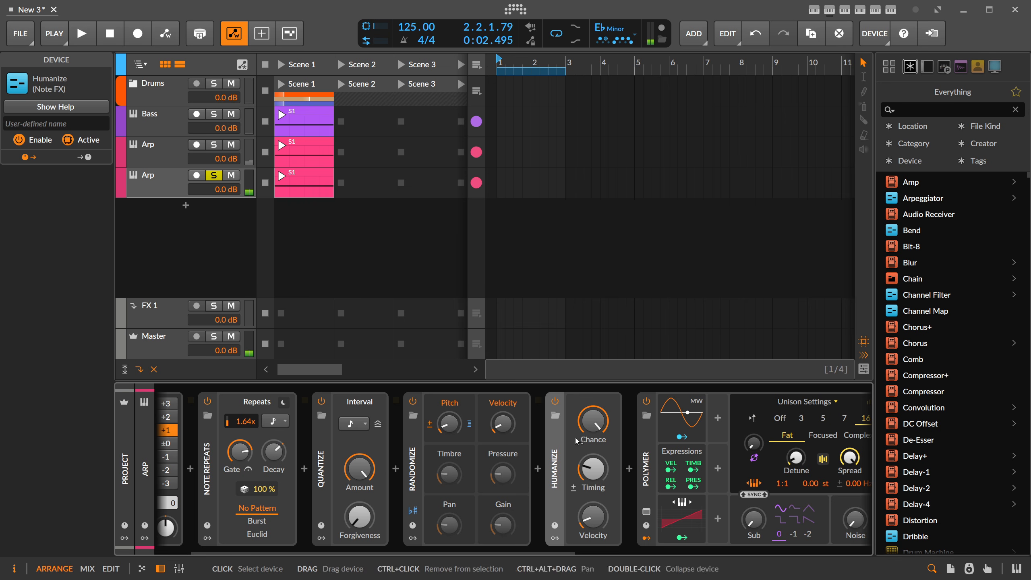
drag(577, 441, 578, 463)
drag(597, 430, 593, 418)
key(space)
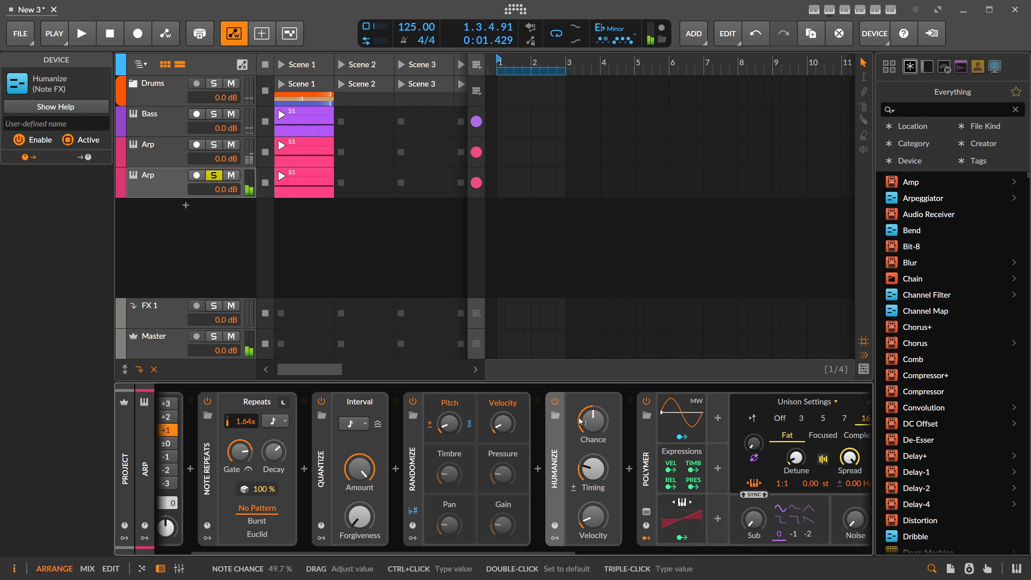
key(space)
drag(595, 428, 596, 447)
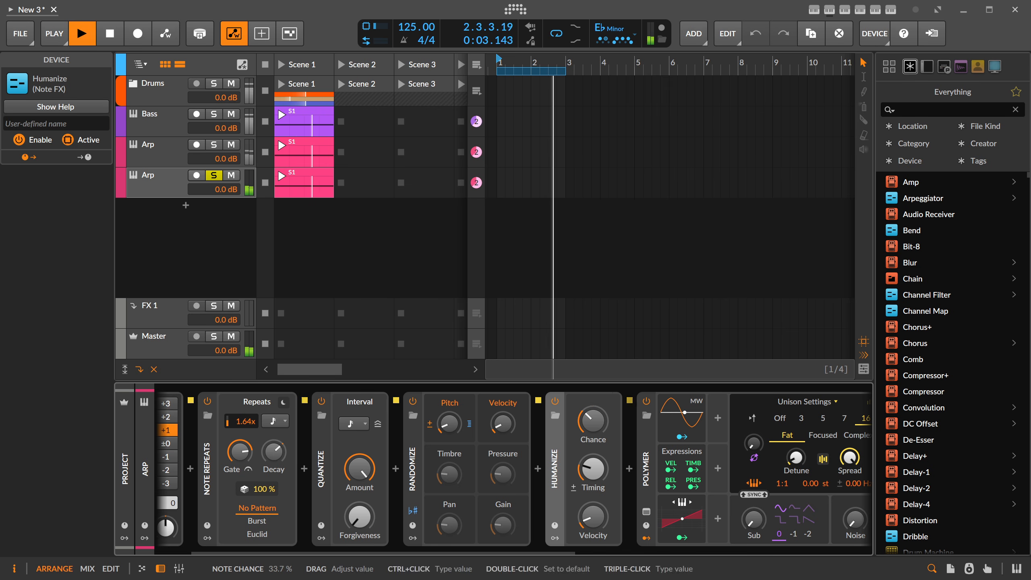
Raise the Polymer's filter envelope attack and lengthen the attack and decay of its AD amplitude envelope
drag(417, 551, 595, 552)
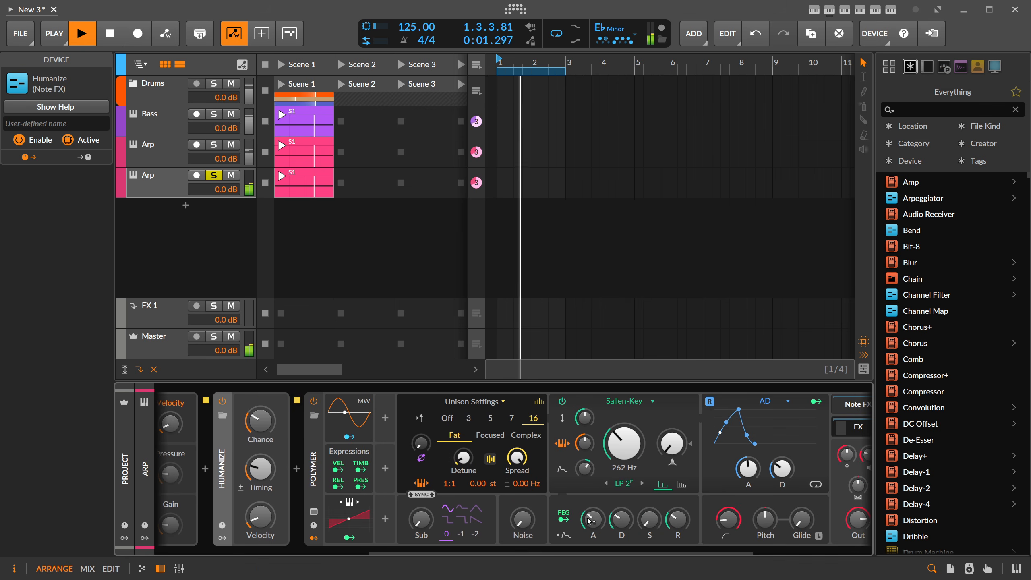
drag(584, 469, 585, 447)
drag(748, 469, 749, 454)
drag(782, 469, 782, 444)
Lower the Humanize note chance to 14.3 %
drag(260, 422, 260, 434)
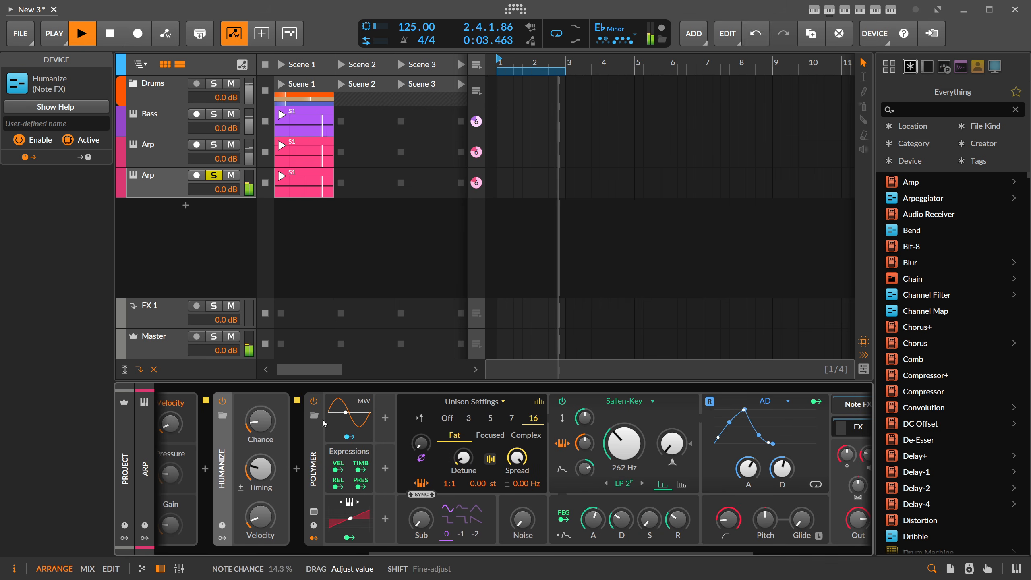
scroll(699, 496, down, 5)
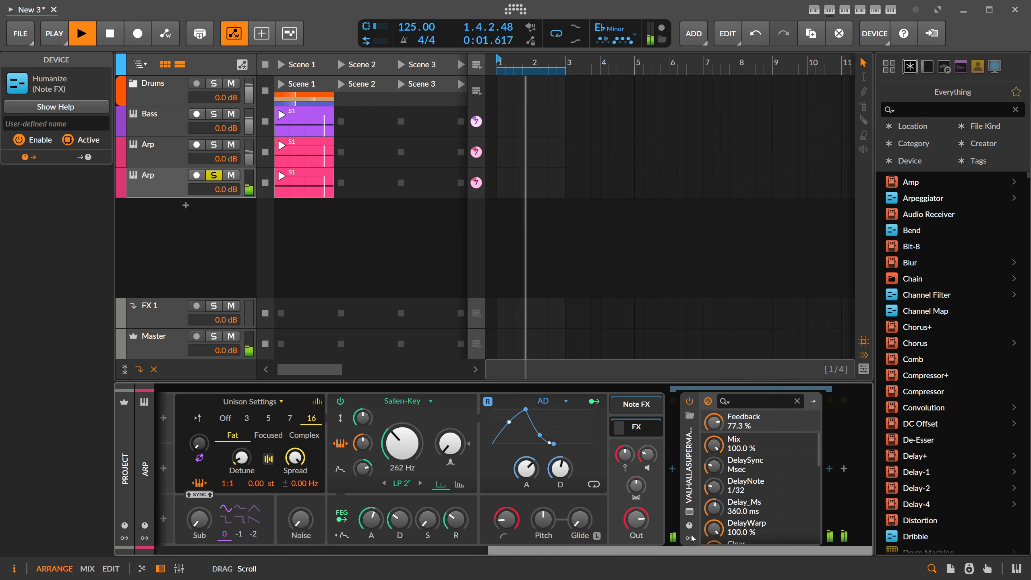
Open Supermassive's plug-in window and set delay to 540 ms, feedback to 79.7 %, high EQ to 4320 Hz and low EQ to 440 Hz
click(690, 512)
drag(445, 284, 445, 275)
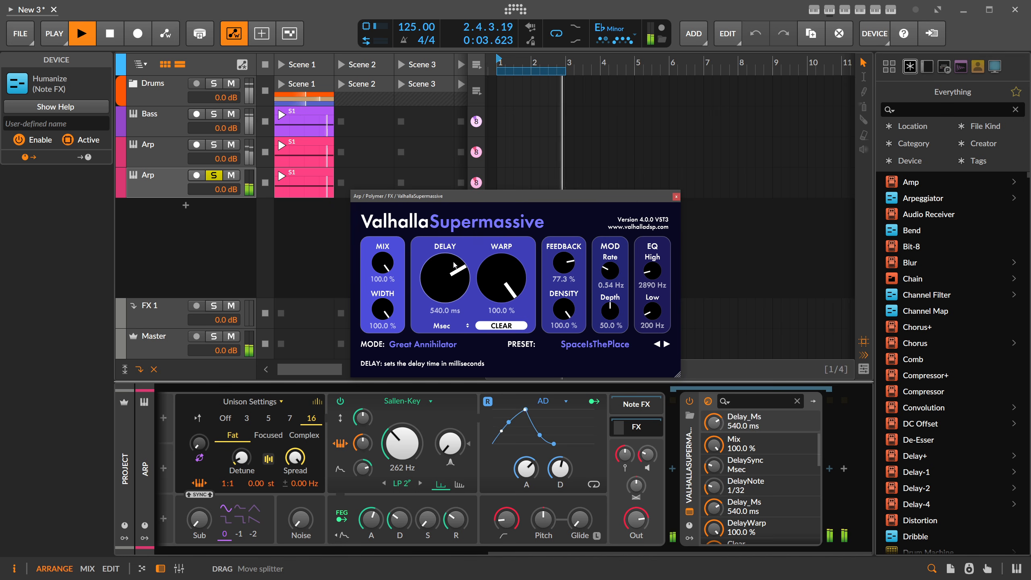
drag(572, 264, 572, 263)
drag(655, 273, 655, 267)
drag(655, 313, 655, 308)
drag(658, 275, 659, 276)
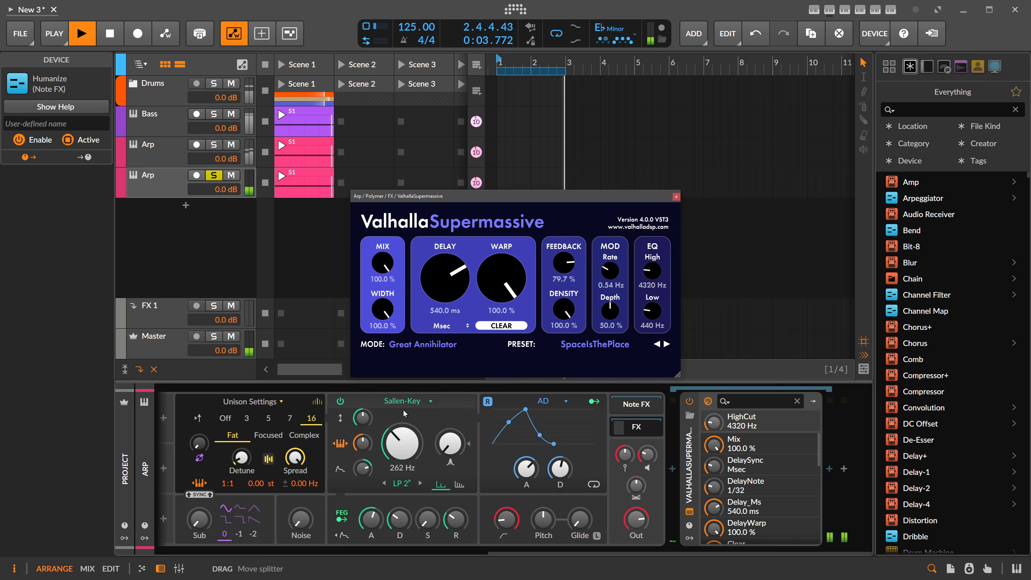
click(367, 471)
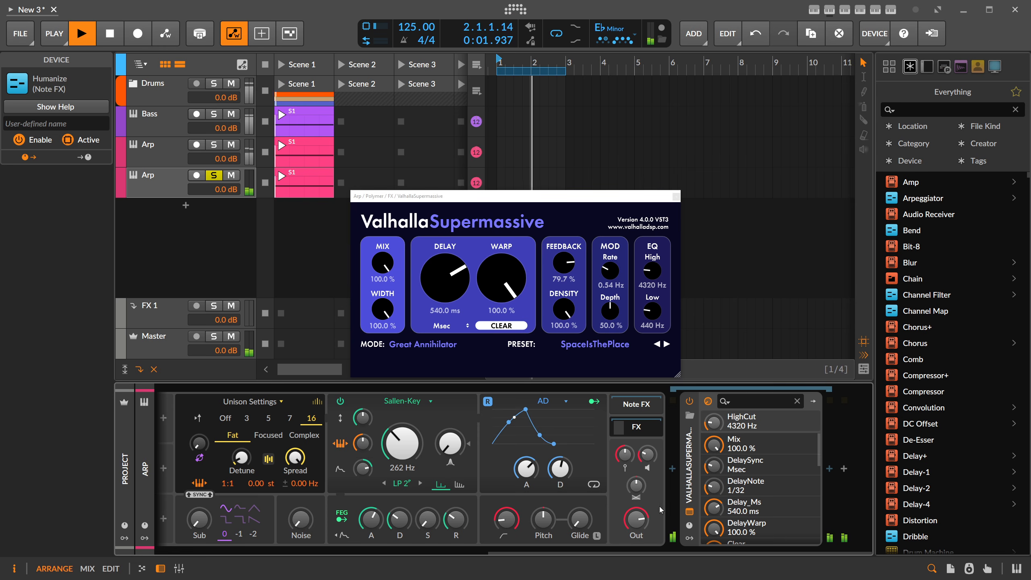
Unsolo the second Arp track, adjust its Polymer's voice level to −12.6 dB and close the Supermassive window
drag(650, 553, 358, 553)
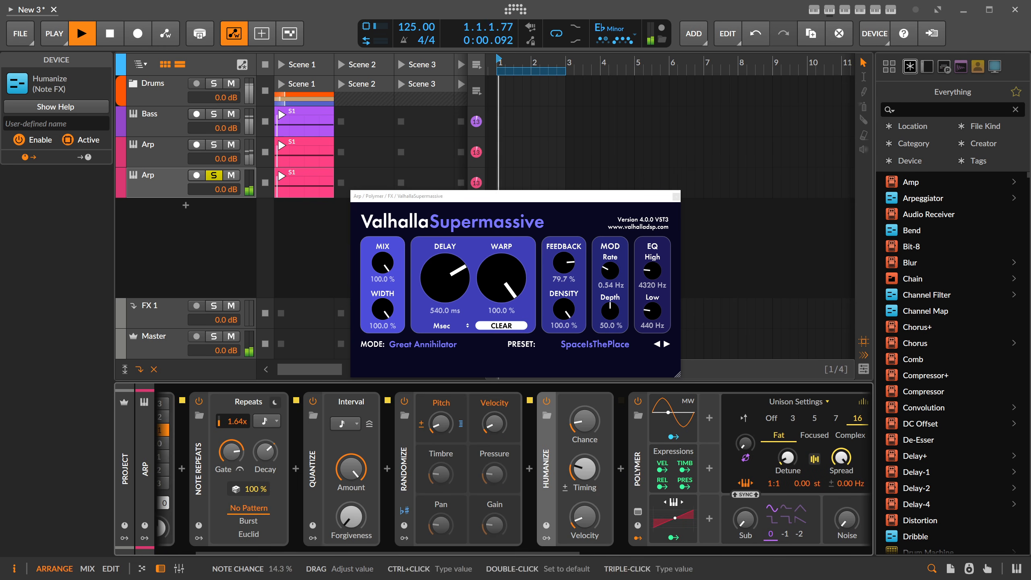
click(214, 176)
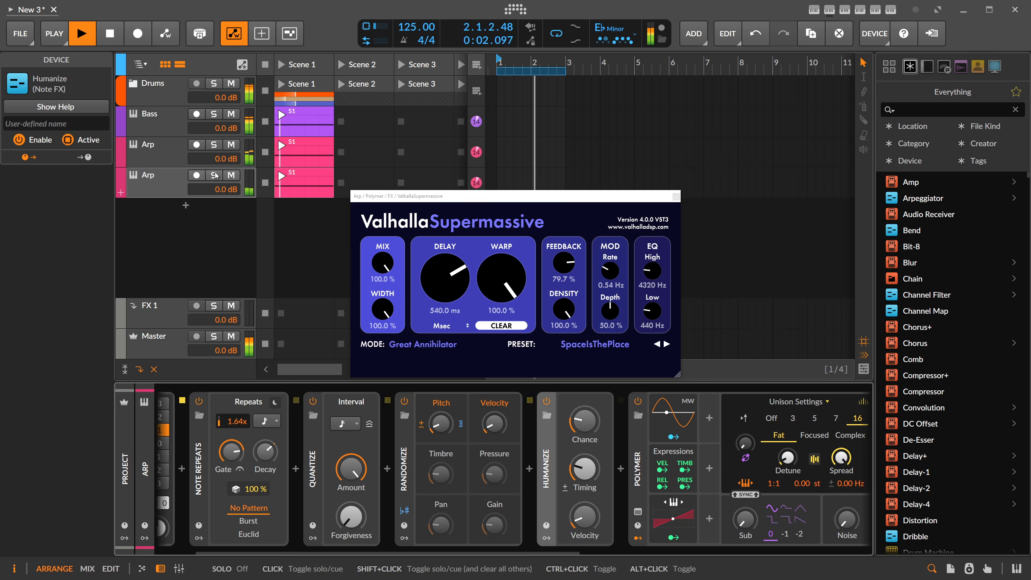
drag(451, 553, 762, 553)
mouse_move(655, 455)
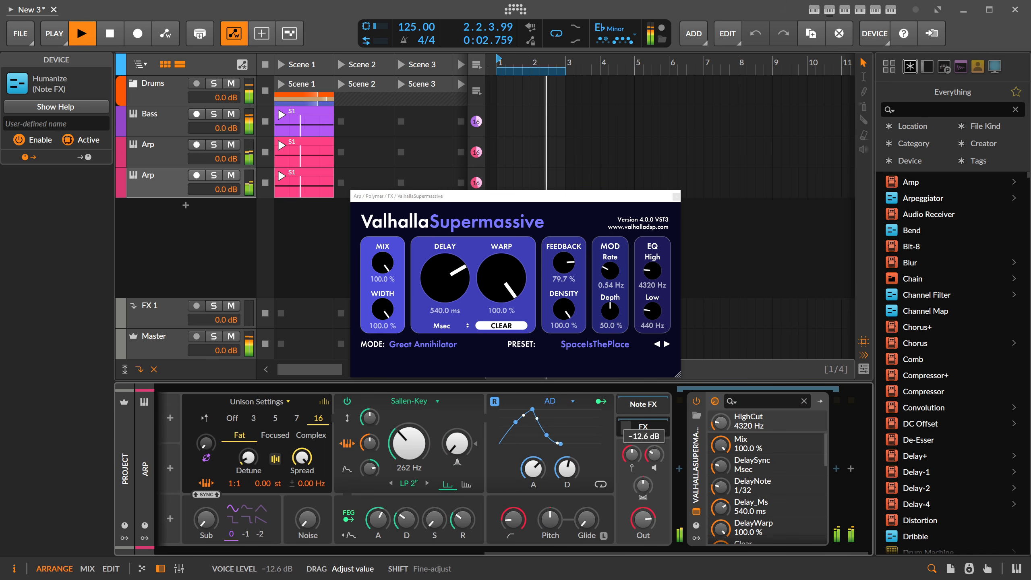
click(677, 197)
Expand the Drums group, set the v8 Hat's output to −3.4 dB and open the velocity modulation routing of its decay
click(133, 84)
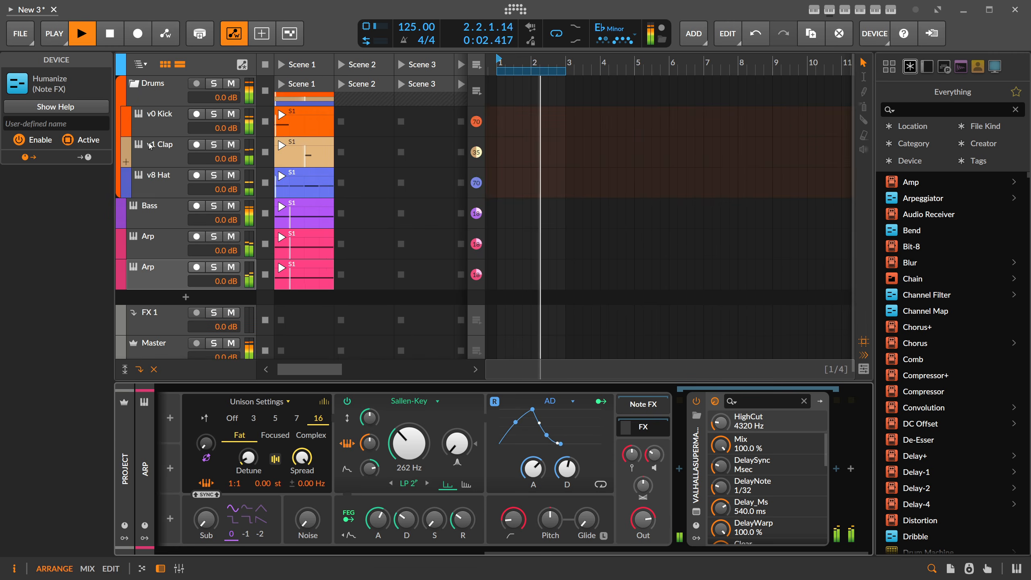
click(153, 151)
click(152, 184)
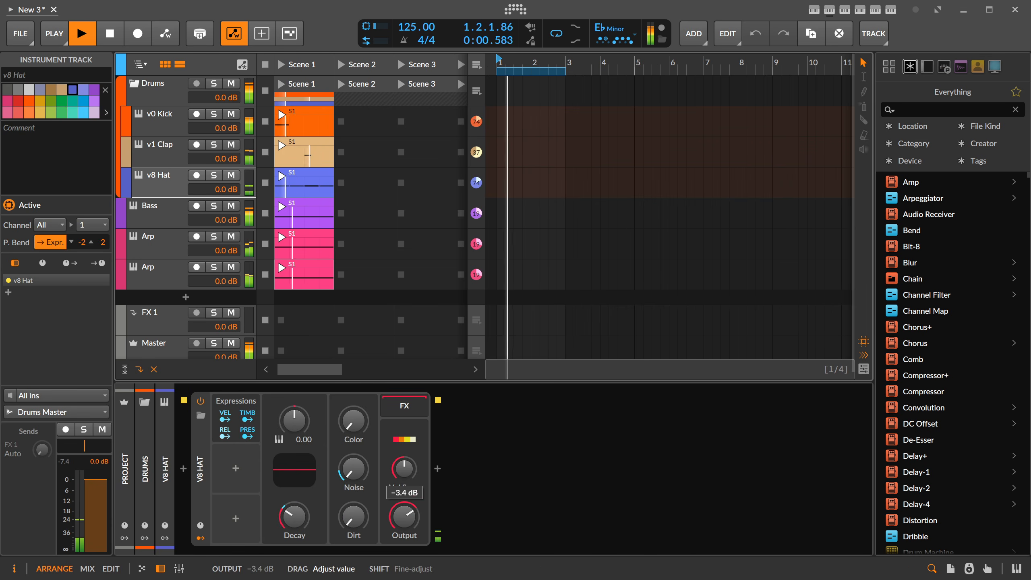
right_click(305, 515)
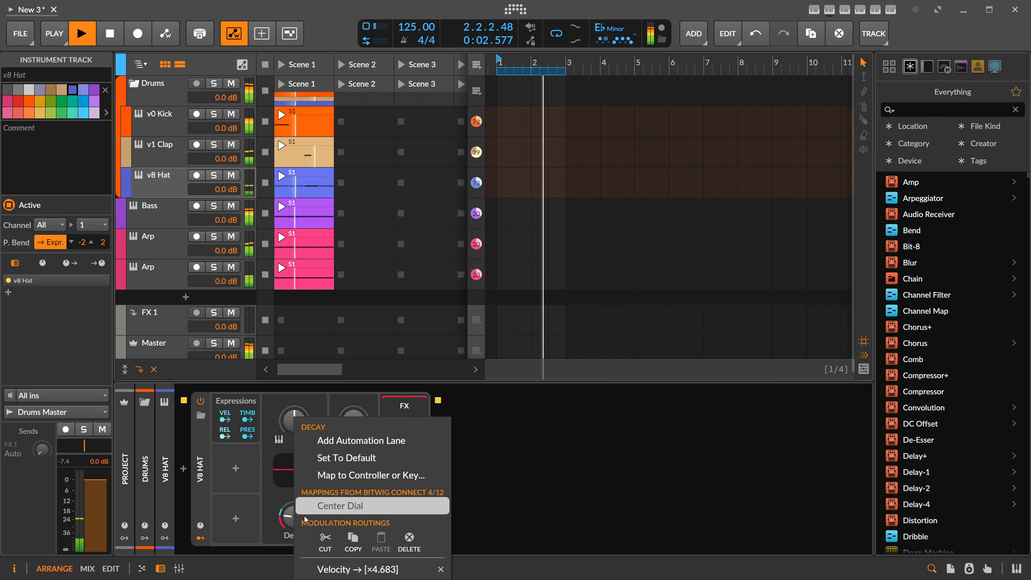
click(330, 571)
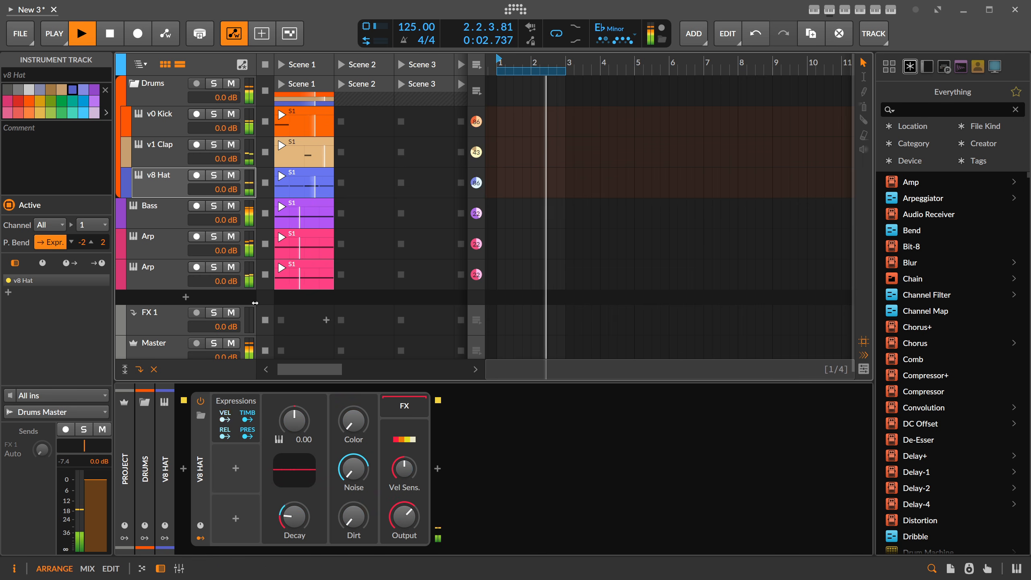
Lower the v1 Clap's color frequency, set its primary decay to 145 ms and fine-tune the v8 Hat's decay
click(169, 155)
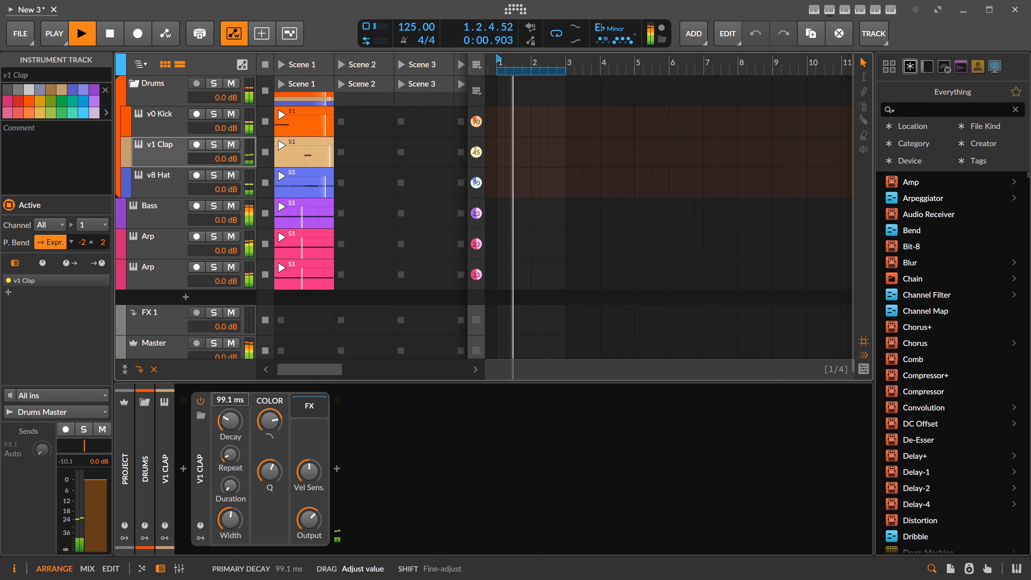
drag(270, 422, 270, 450)
drag(231, 421, 270, 415)
drag(231, 422, 231, 416)
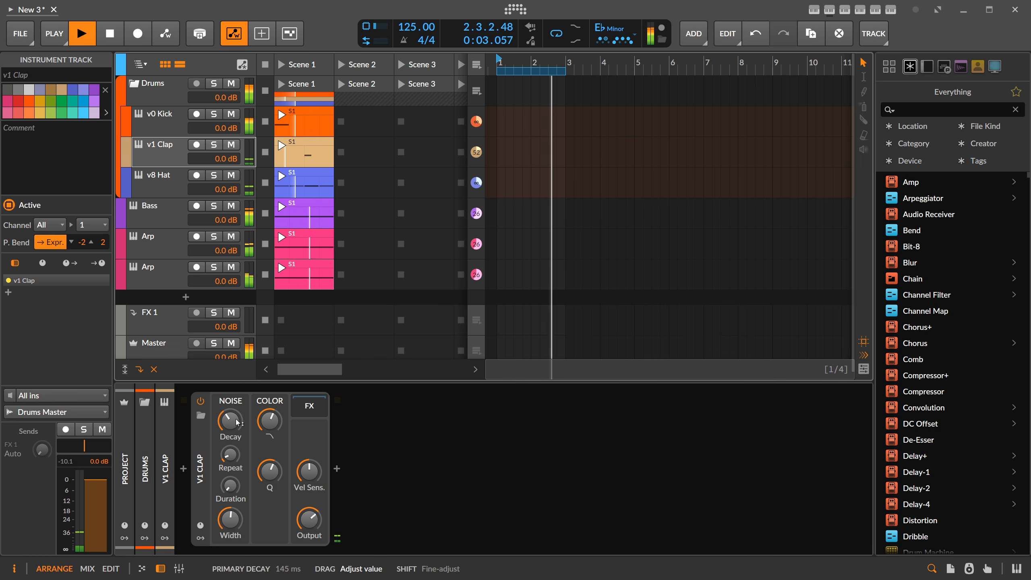
click(170, 188)
drag(295, 517, 294, 515)
Rename the second Arp track to Pad and set its Polymer's voice level to −24.3 dB
click(162, 281)
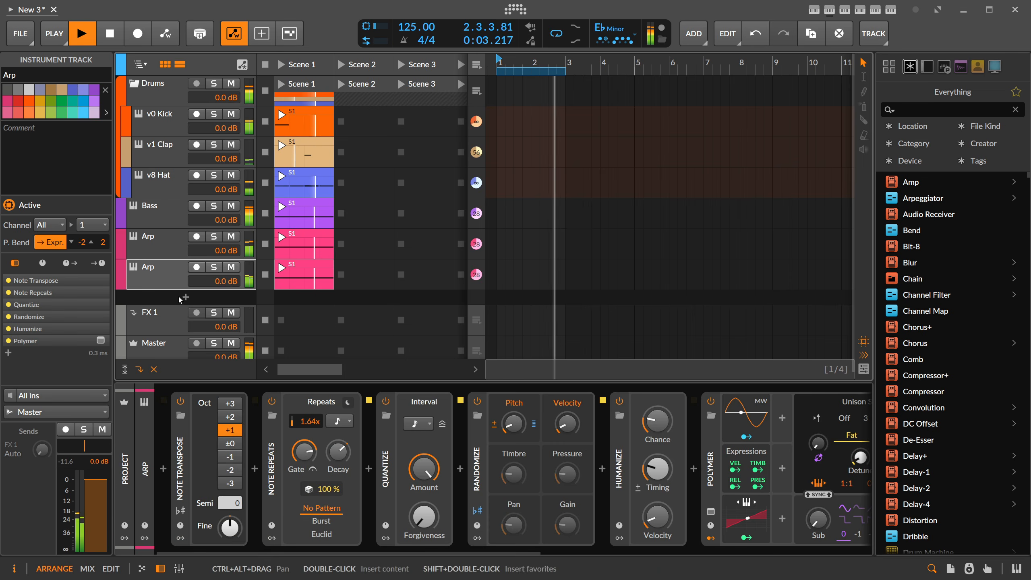
double_click(154, 274)
text(Pad)
key(Return)
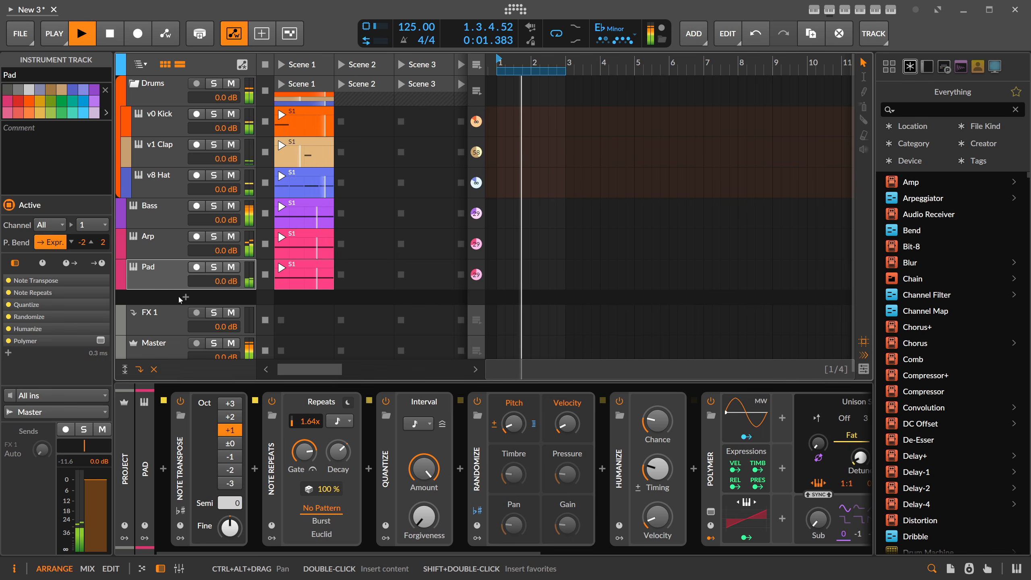
scroll(626, 455, down, 10)
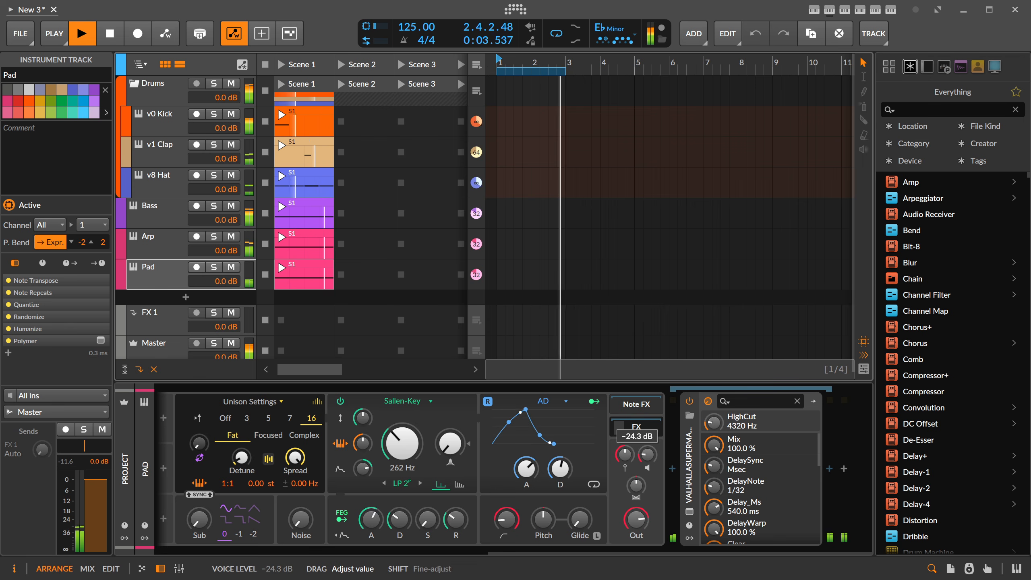
Audition the groove with B♭ as the project's root note and switch the root back to E♭
click(163, 243)
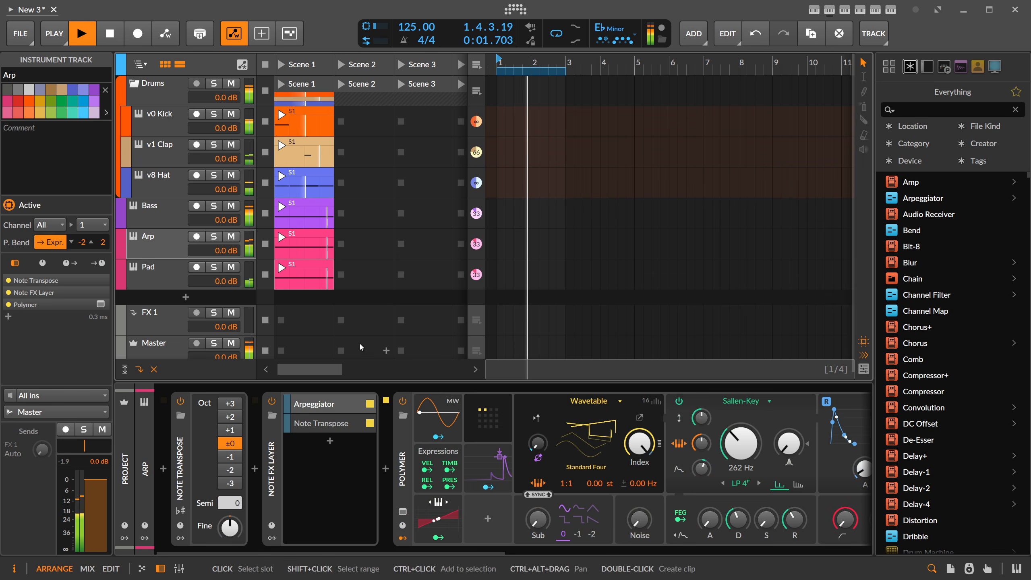
click(609, 28)
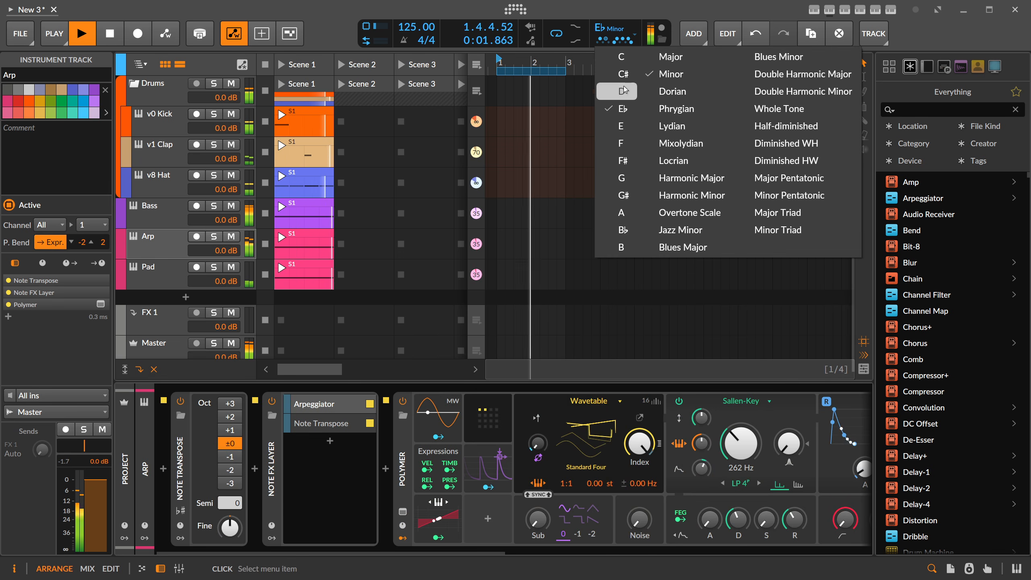
click(621, 230)
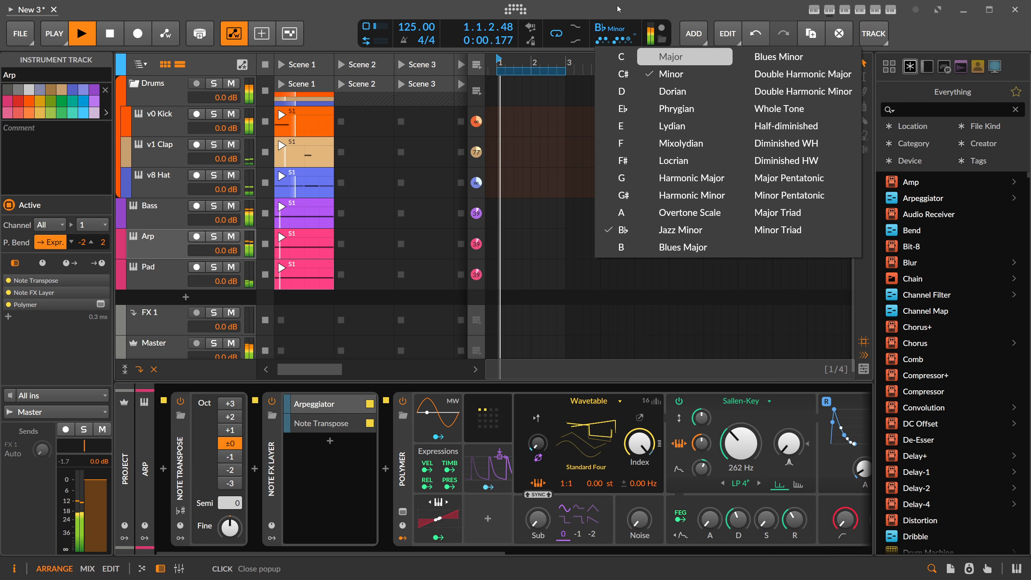
click(622, 108)
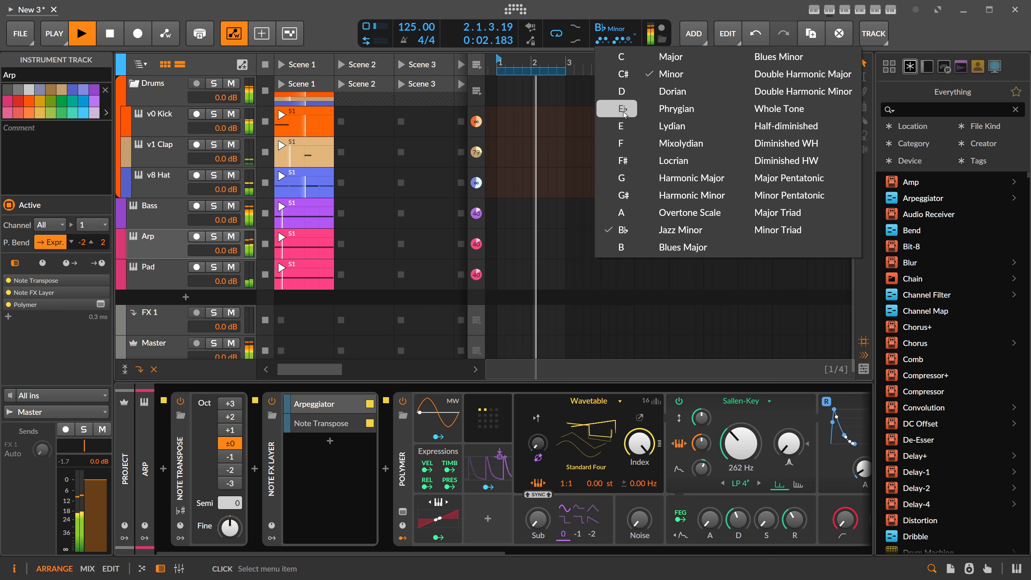
click(610, 9)
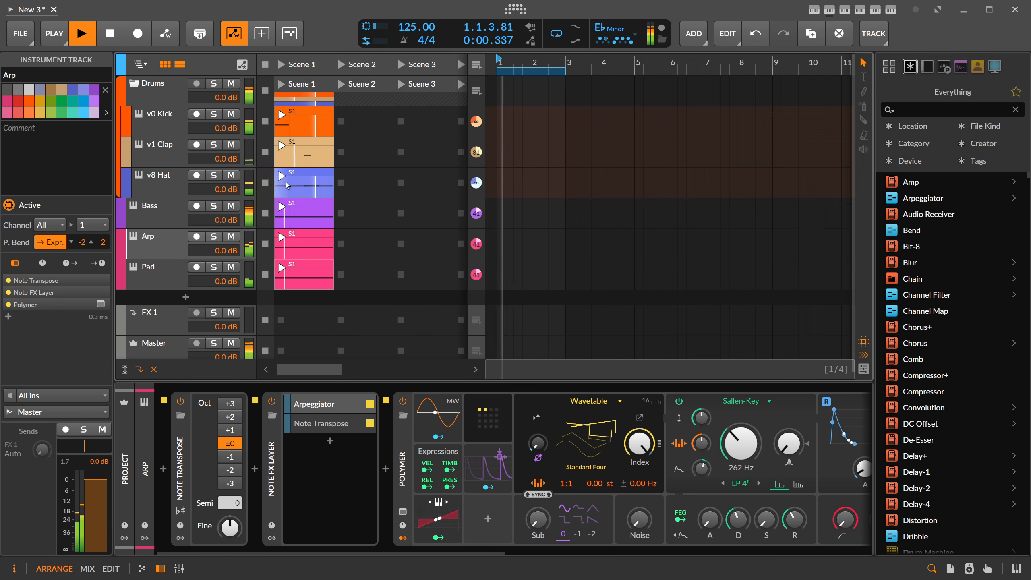
Stop playback and show the Note Transpose layer inside the Arp track's Note FX Layer
click(162, 225)
key(space)
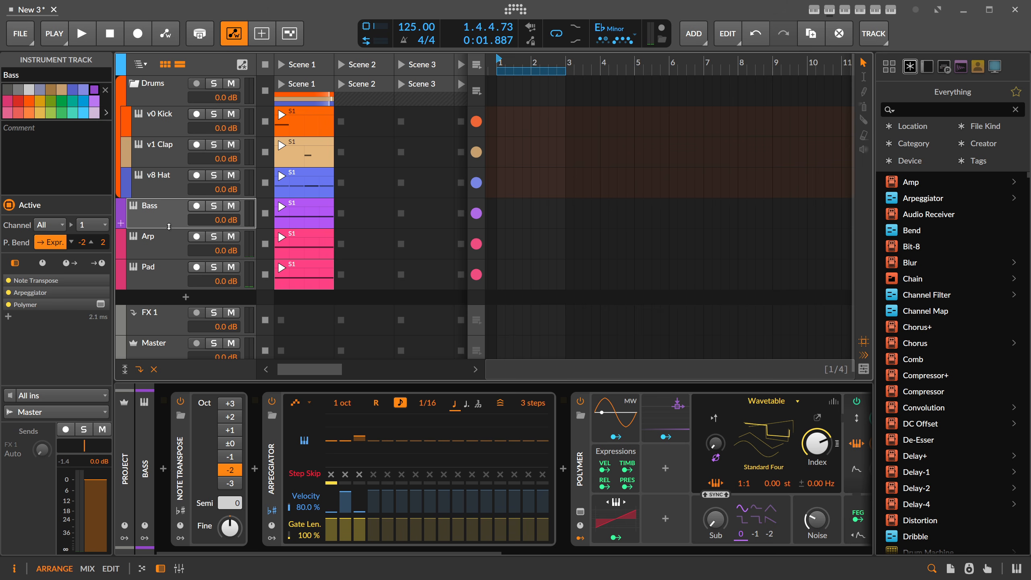
click(167, 242)
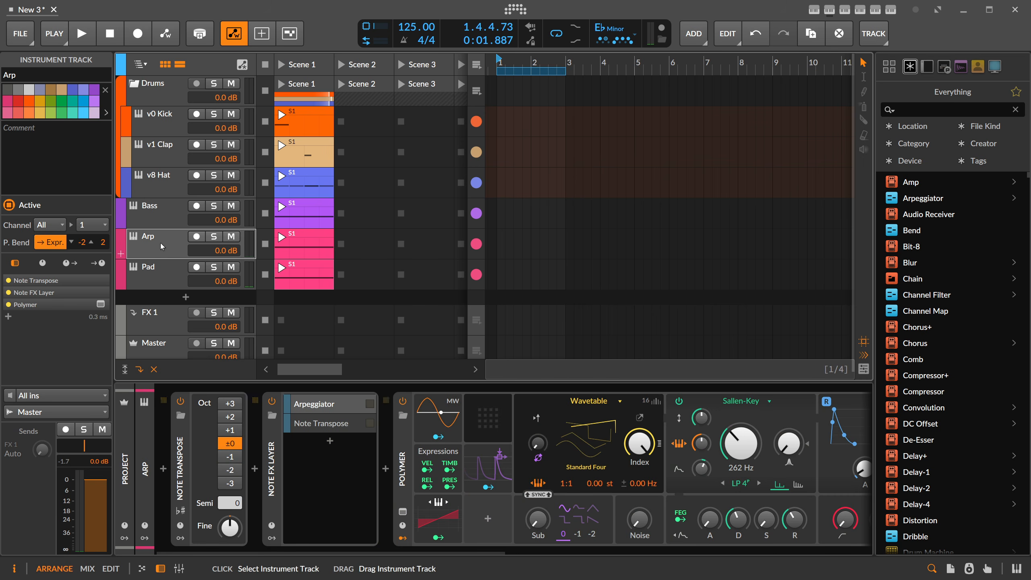
click(313, 423)
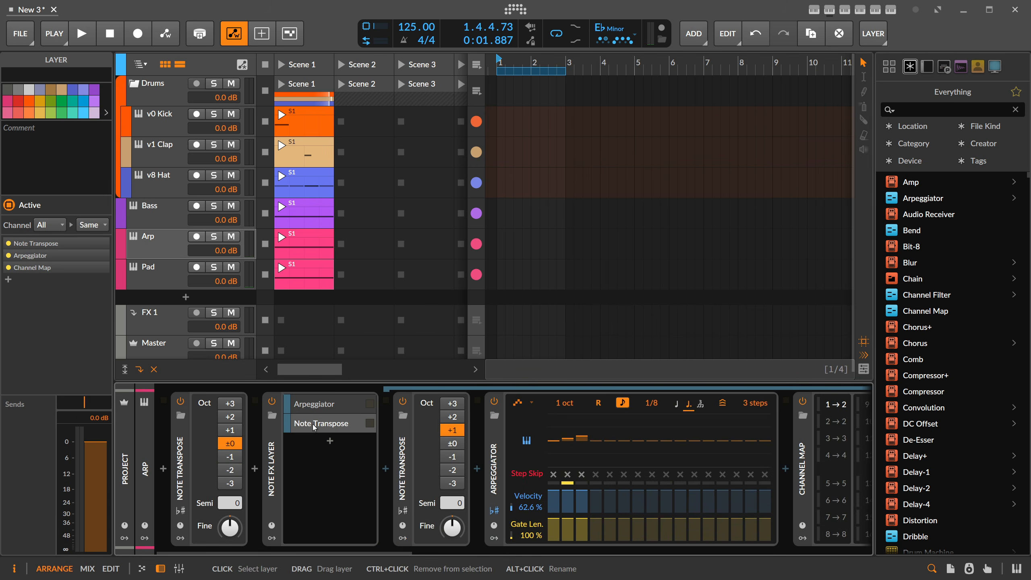
Add a new instrument track and load the Stepwise sequencer on it
click(188, 302)
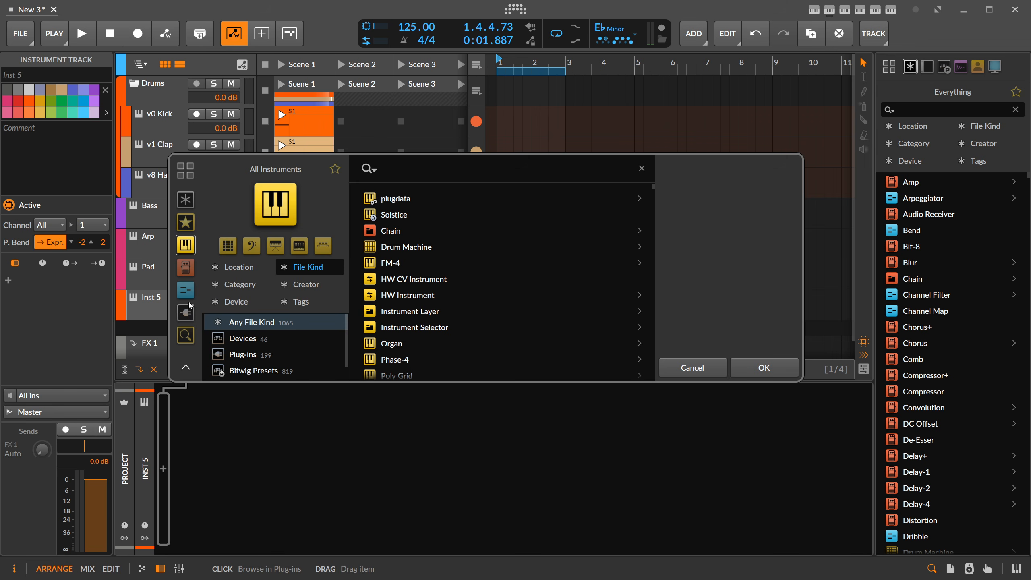
text(ste)
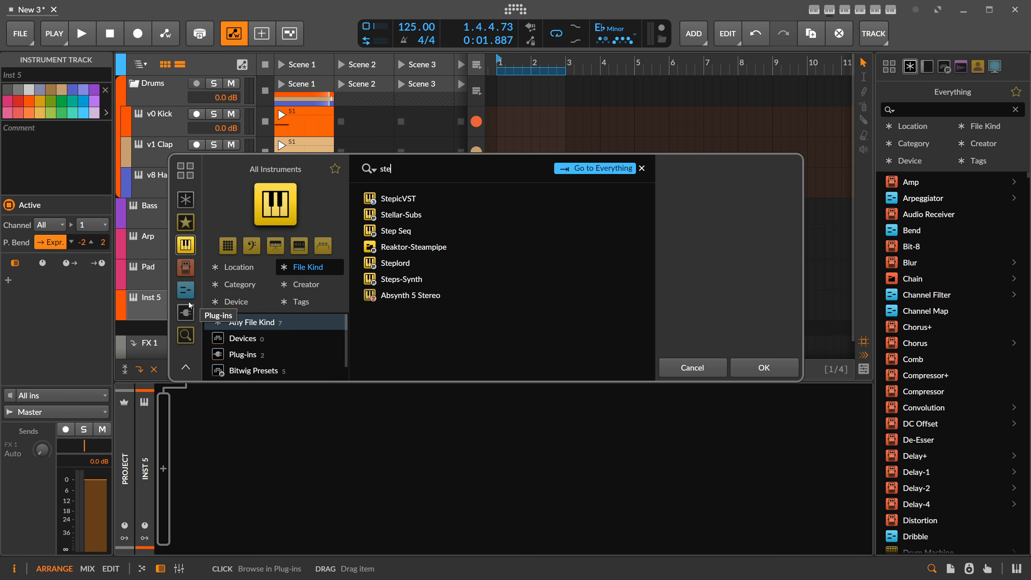
click(185, 201)
double_click(405, 326)
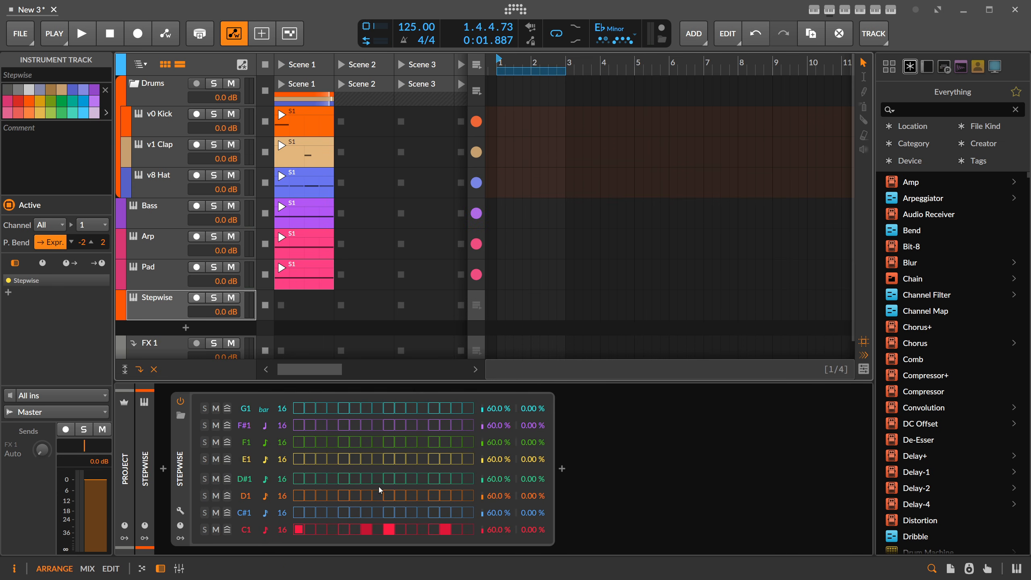
Insert a Key Filter+ device after Stepwise
click(562, 470)
text(key)
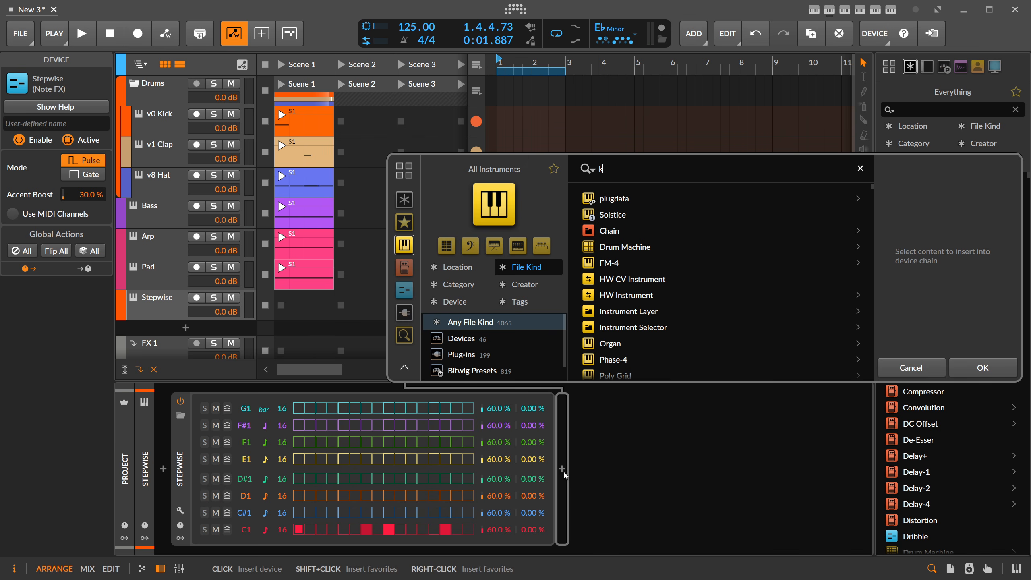
click(404, 199)
double_click(634, 198)
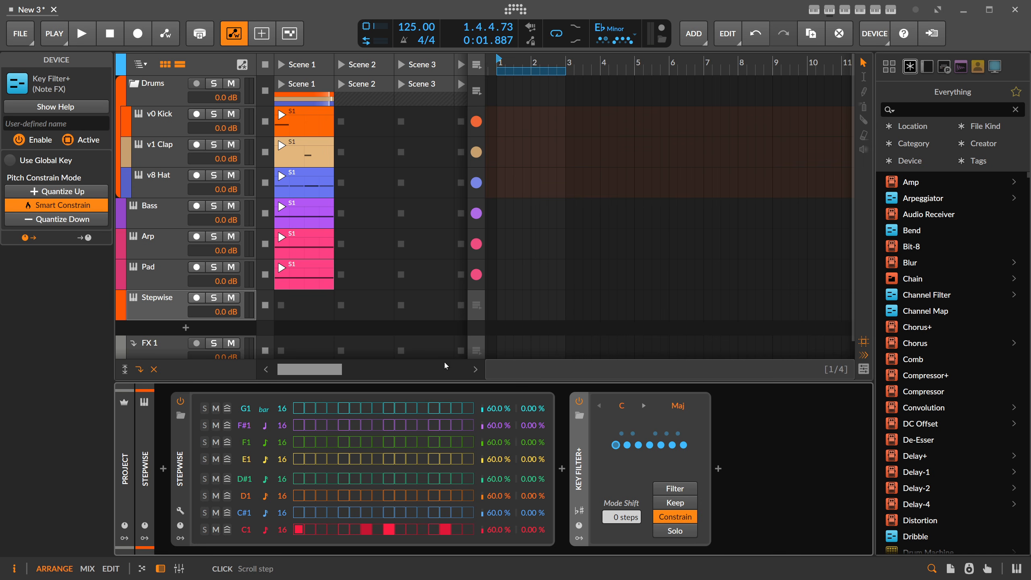
Delete the Stepwise and Key Filter+ devices from the new track
click(183, 444)
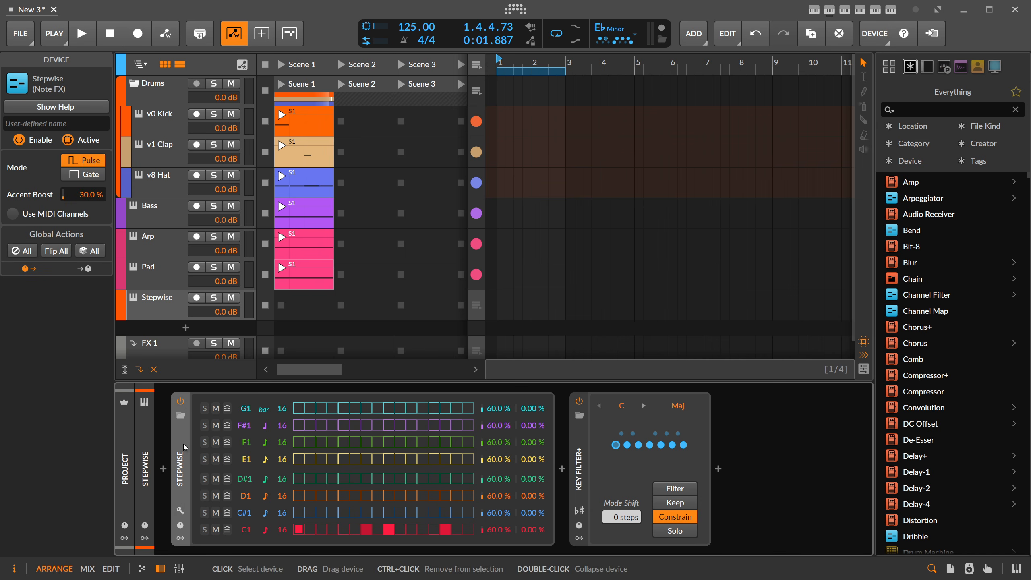
key(Delete)
key(Delete)
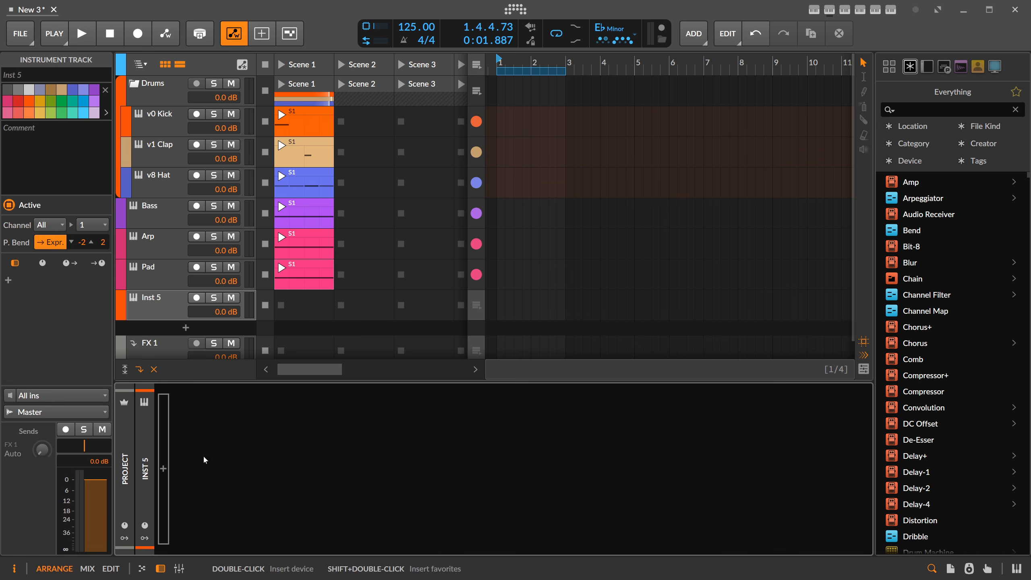
Review the note effect chains of the Pad, Arp and Bass tracks, including the Arp's Arpeggiator layer
click(159, 268)
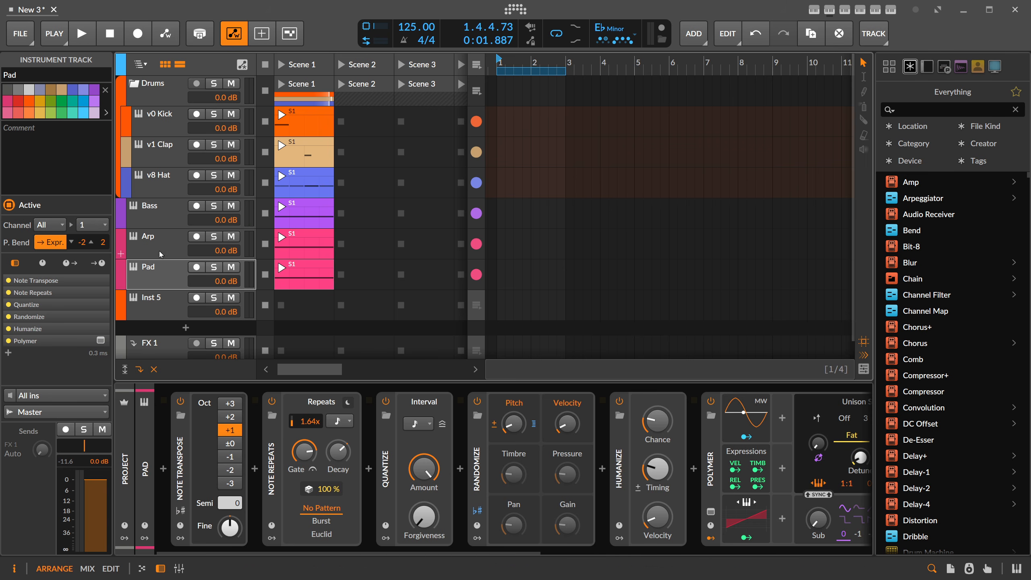
click(161, 254)
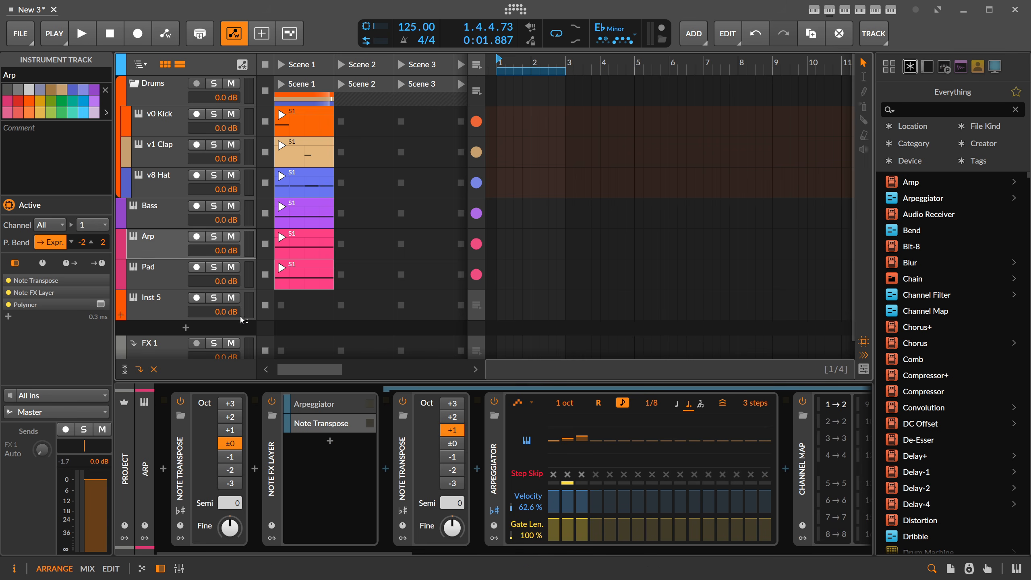
click(322, 406)
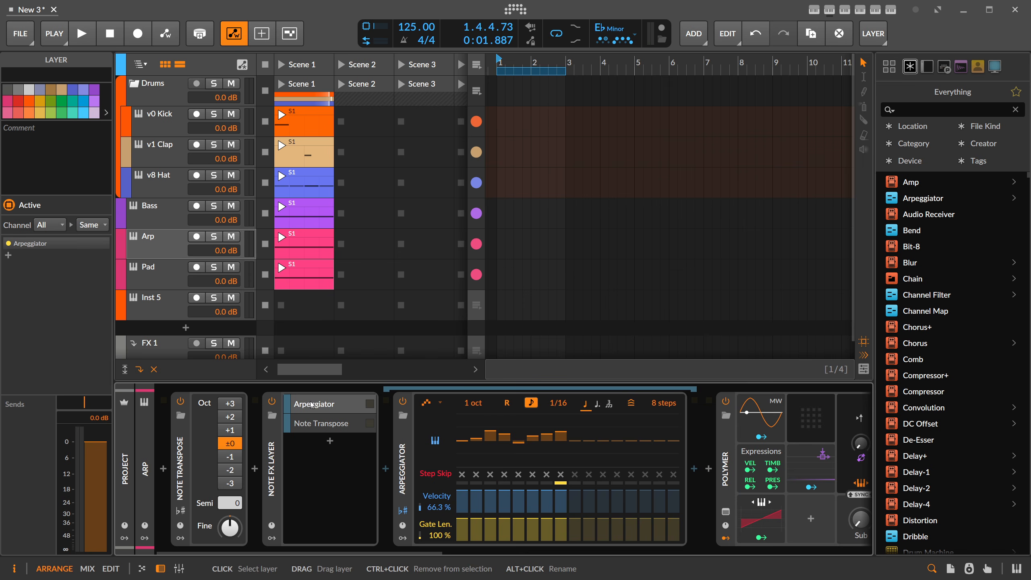
click(163, 212)
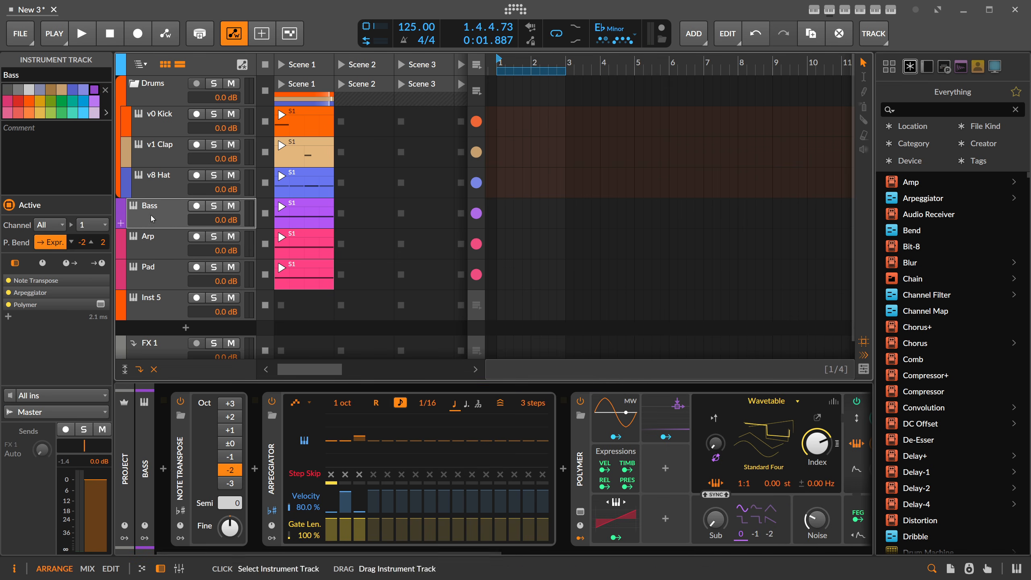
click(155, 281)
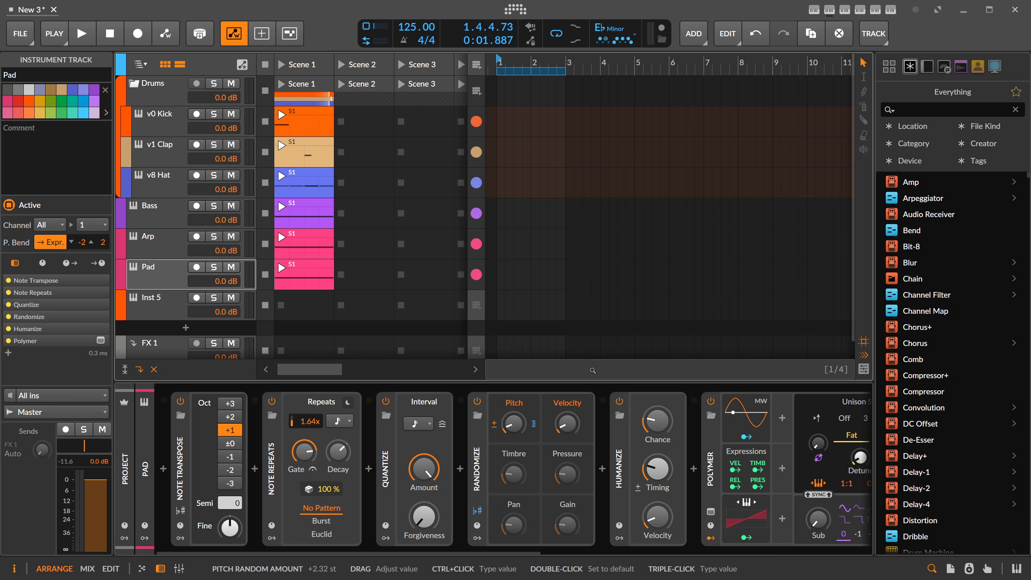
Examine the note in the Pad track's Scene 1 clip in the note editor and return to the Arrange view
click(312, 269)
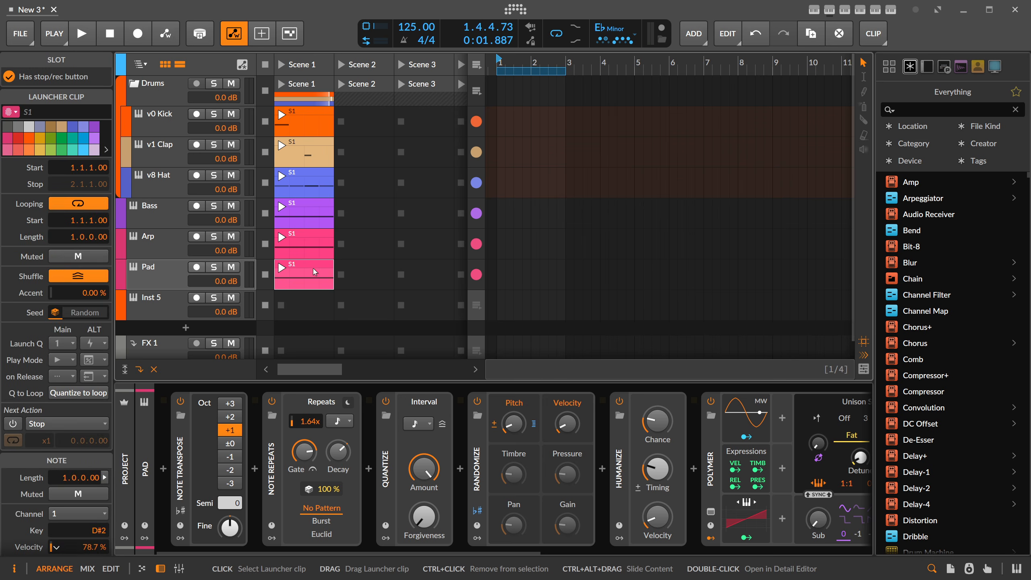
double_click(312, 269)
scroll(320, 200, up, 3)
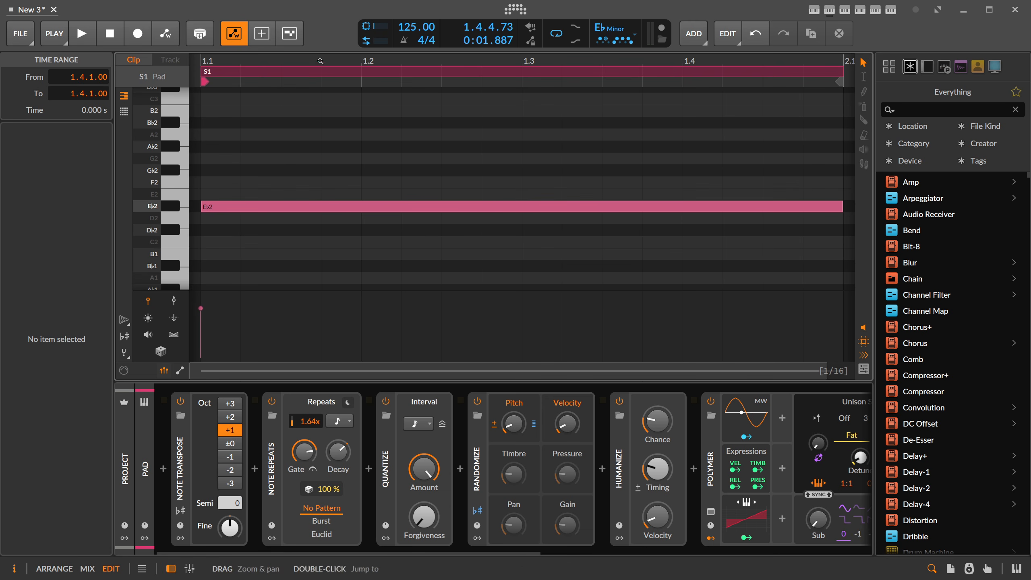
drag(284, 61, 279, 185)
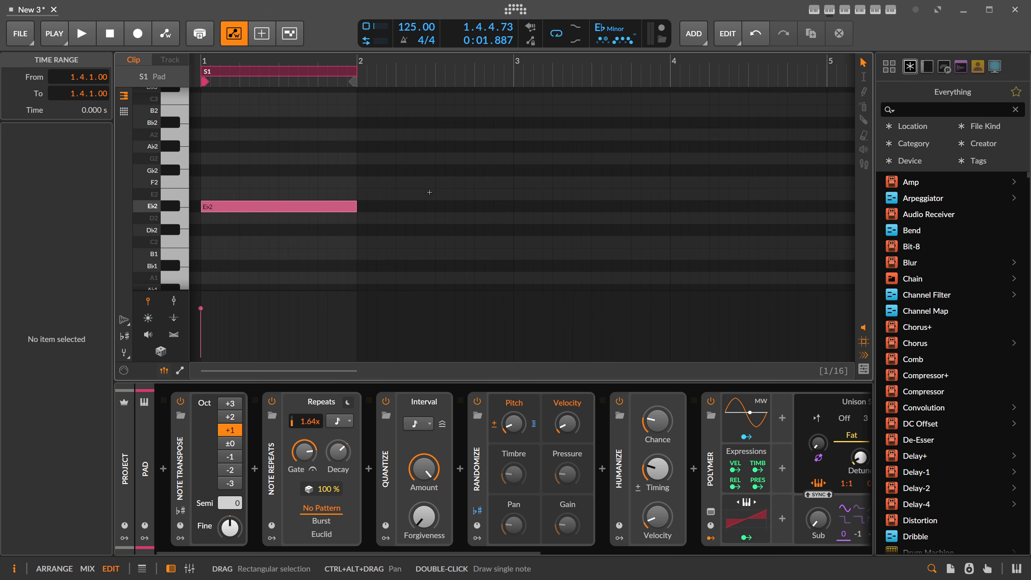
click(288, 219)
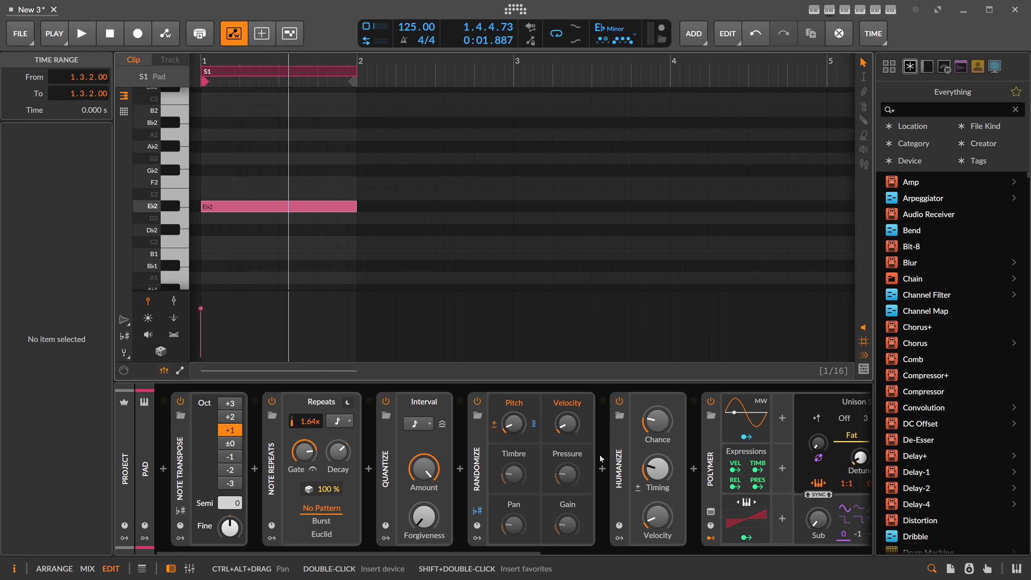
key(alt+1)
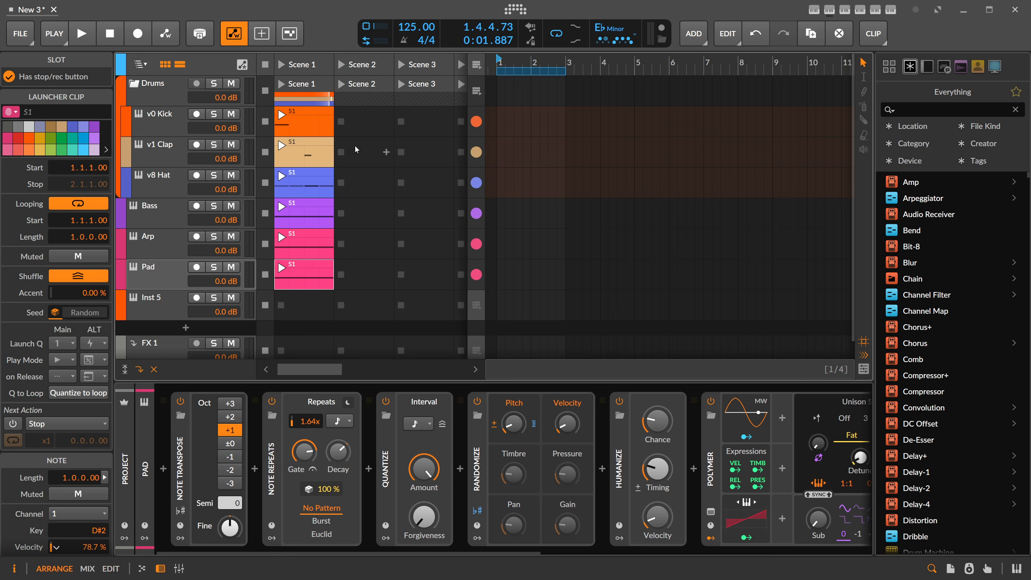